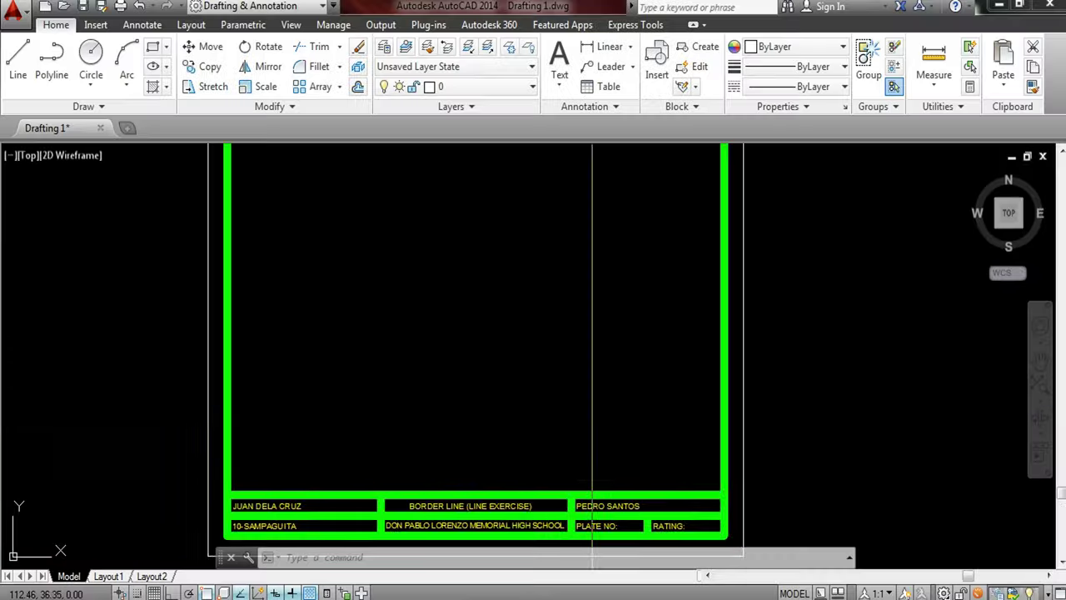
# - Centre the border sheet in view and window-select the entire sheet
pyautogui.scroll(-3, 591, 408)
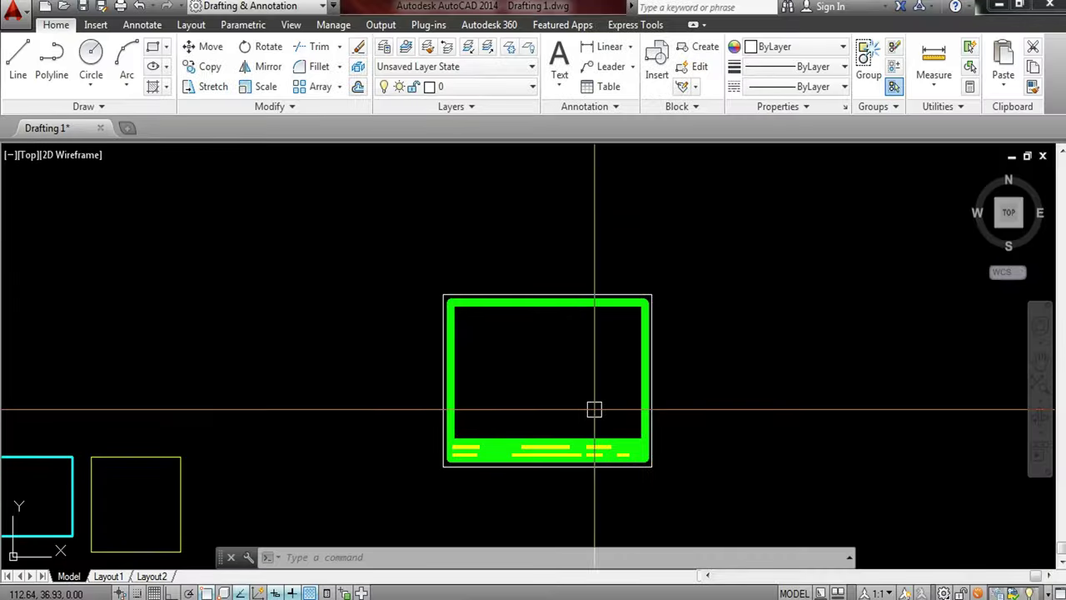
pyautogui.moveTo(592, 409); pyautogui.dragTo(538, 423, button='middle')
pyautogui.scroll(2, 475, 409)
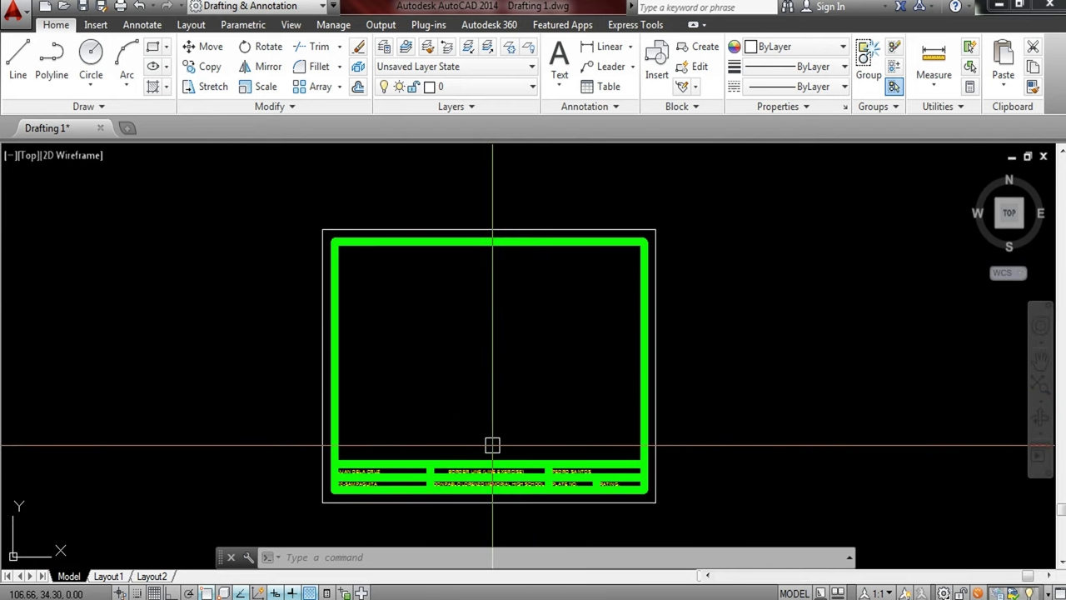
pyautogui.scroll(2, 488, 425)
pyautogui.scroll(-2, 488, 424)
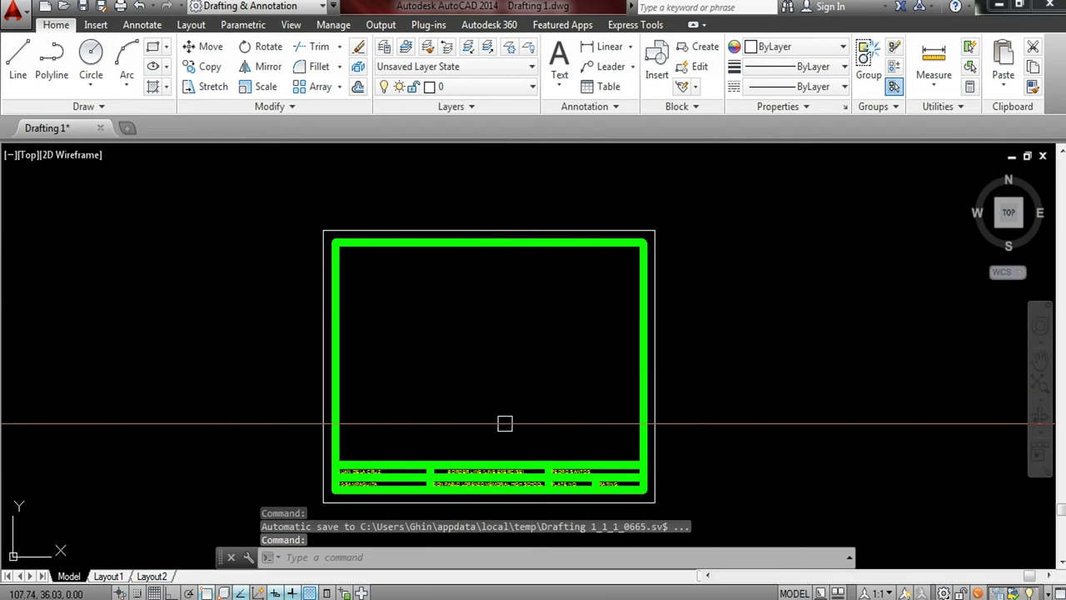
pyautogui.scroll(2, 488, 468)
pyautogui.scroll(2, 488, 471)
pyautogui.scroll(-2, 491, 475)
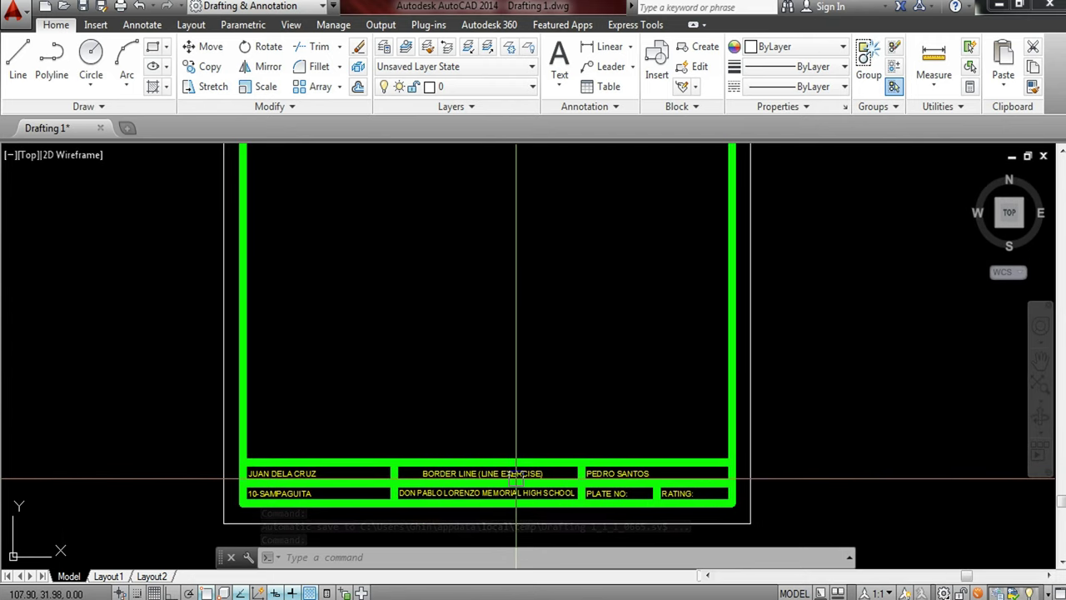
pyautogui.scroll(-2, 498, 339)
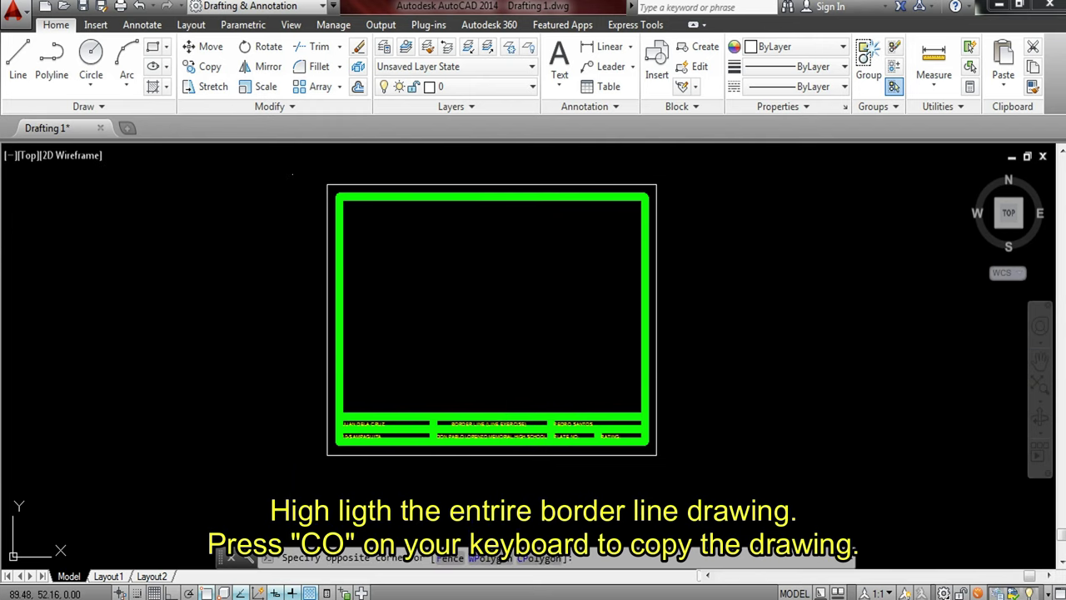
pyautogui.click(292, 175)
pyautogui.click(677, 476)
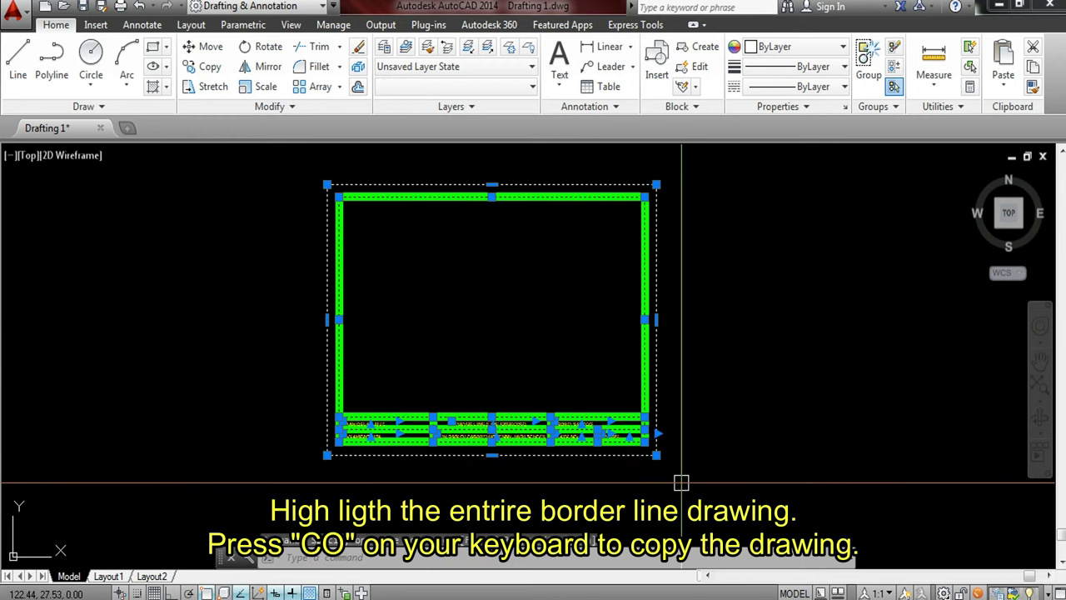
# - Copy the selected sheet with CO, placing it level and directly to its right with Ortho on
pyautogui.write('co')
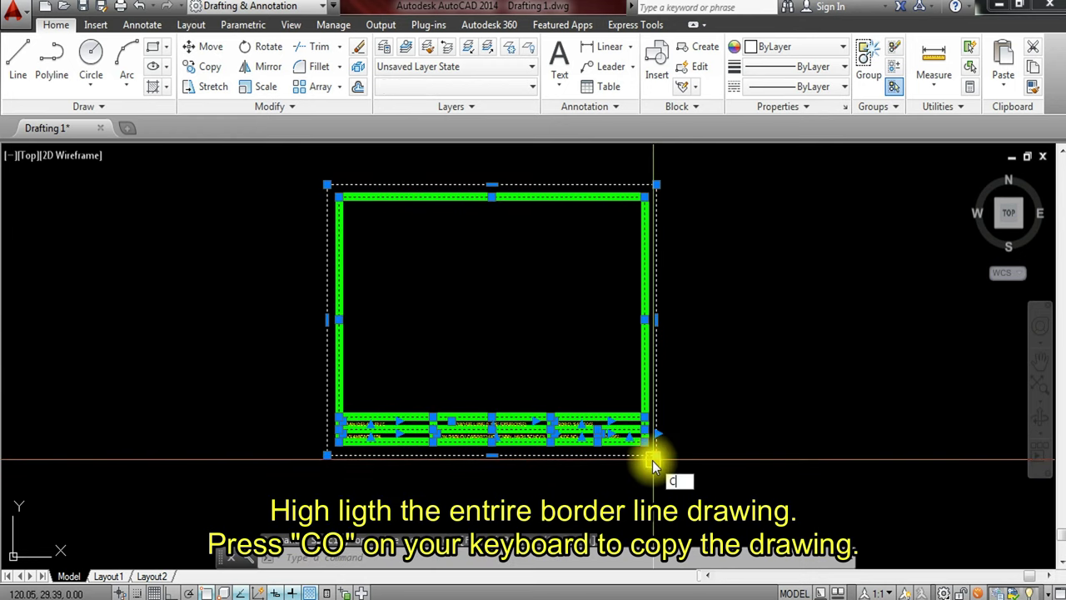
pyautogui.press('Return')
pyautogui.click(437, 359)
pyautogui.moveTo(599, 379); pyautogui.dragTo(306, 371, button='middle')
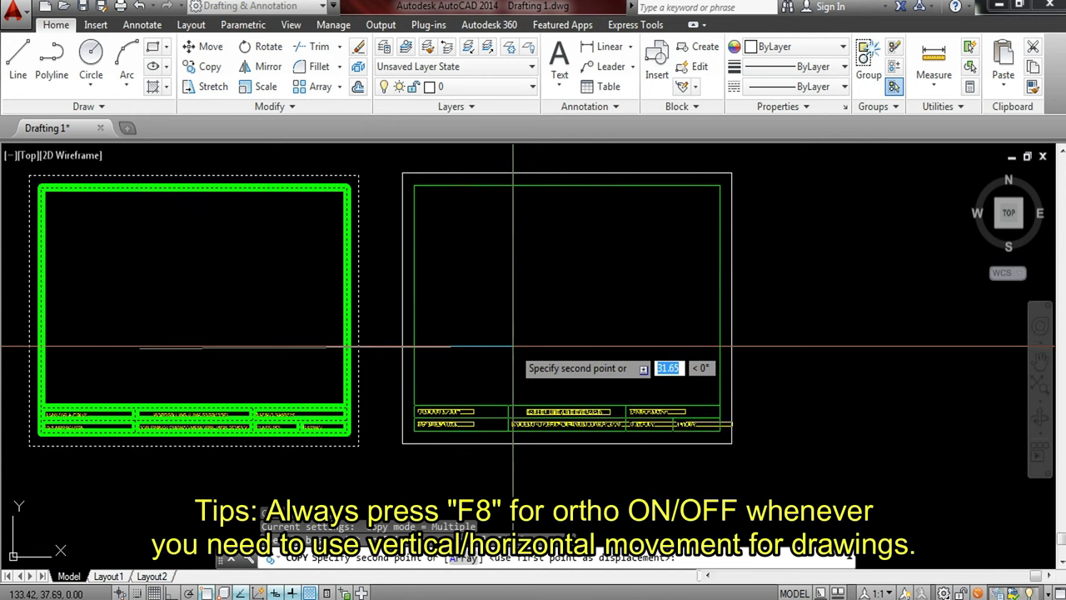
pyautogui.press('F8')
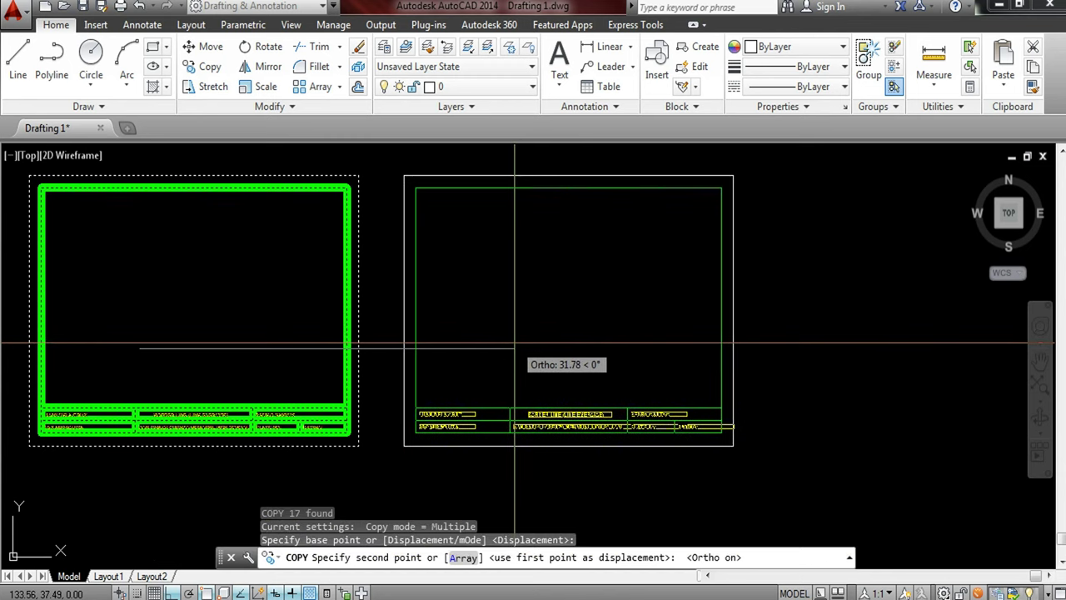
pyautogui.click(516, 341)
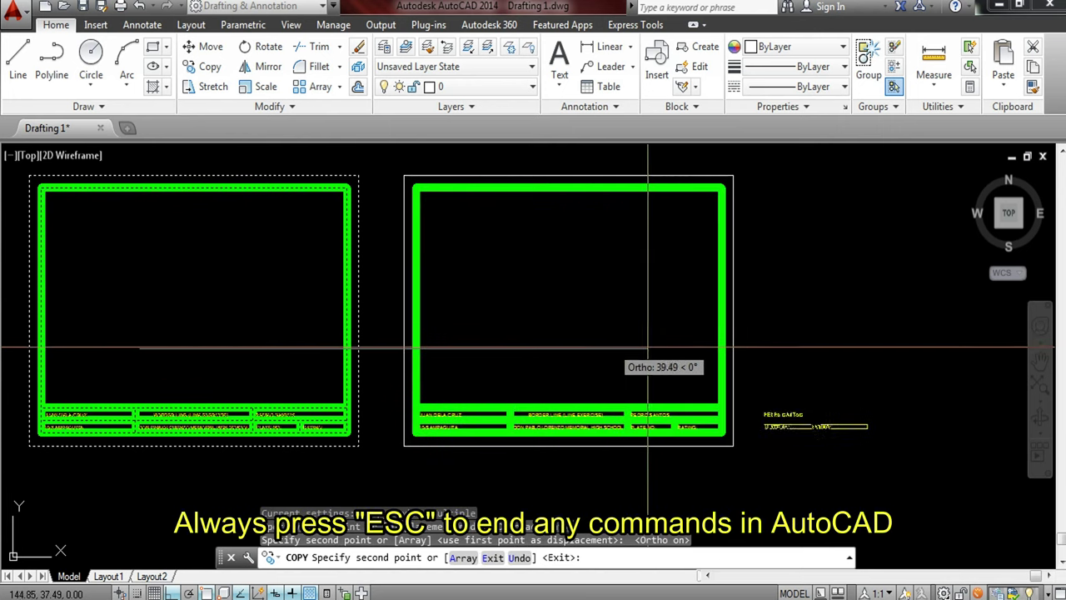
pyautogui.press('Escape')
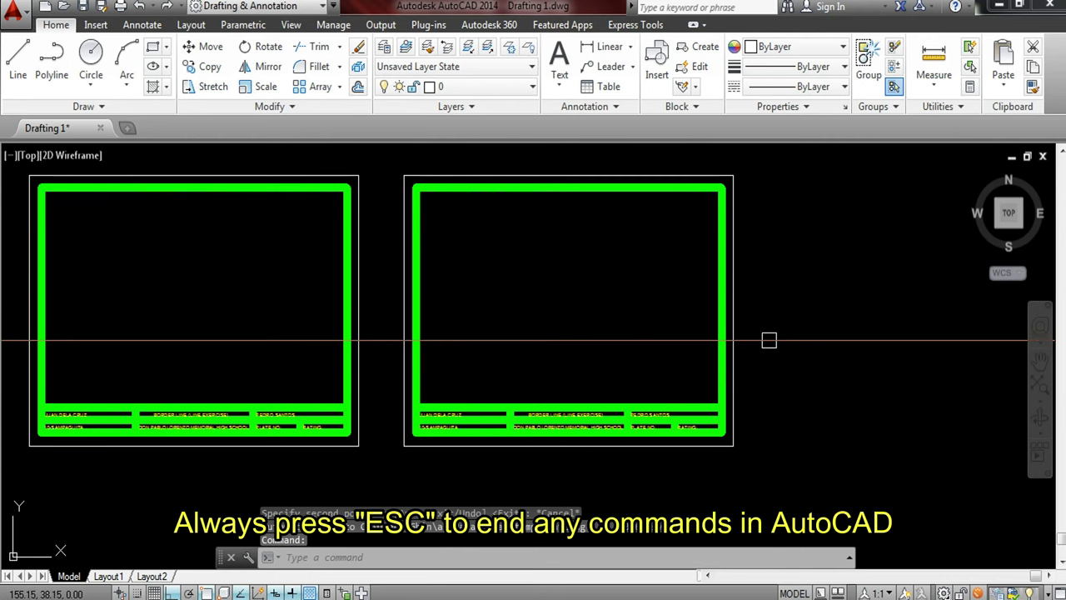
pyautogui.scroll(3, 549, 426)
pyautogui.scroll(3, 552, 420)
pyautogui.scroll(3, 516, 427)
pyautogui.scroll(-4, 510, 433)
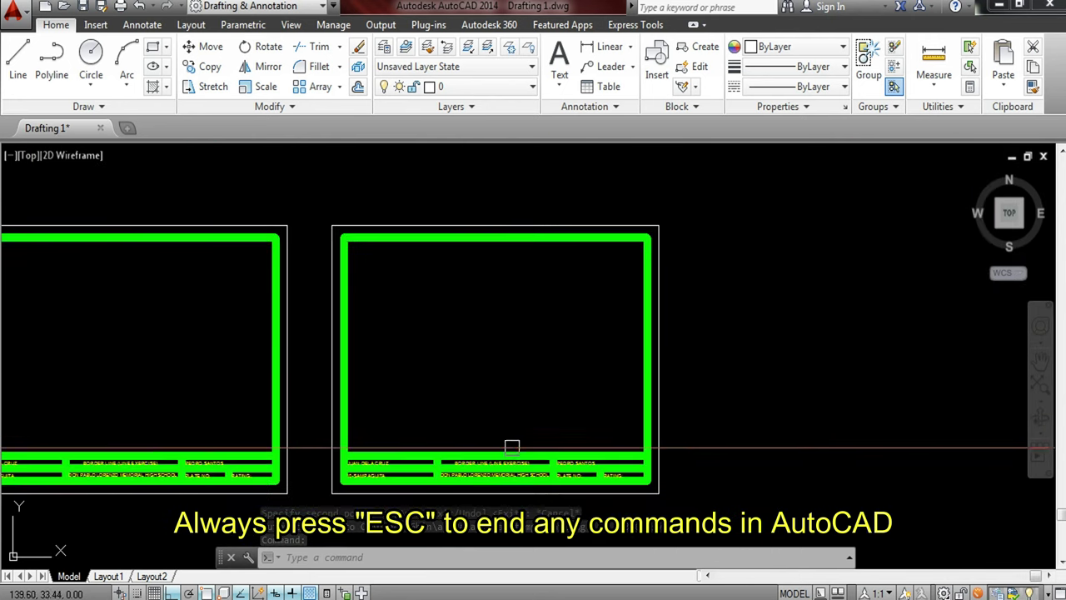
pyautogui.scroll(3, 511, 400)
pyautogui.moveTo(505, 444)
pyautogui.mouseDown(button='middle')
pyautogui.moveTo(541, 400)
pyautogui.moveTo(475, 436)
pyautogui.moveTo(452, 423)
pyautogui.mouseUp(button='middle')
pyautogui.scroll(2, 367, 504)
pyautogui.scroll(1, 367, 504)
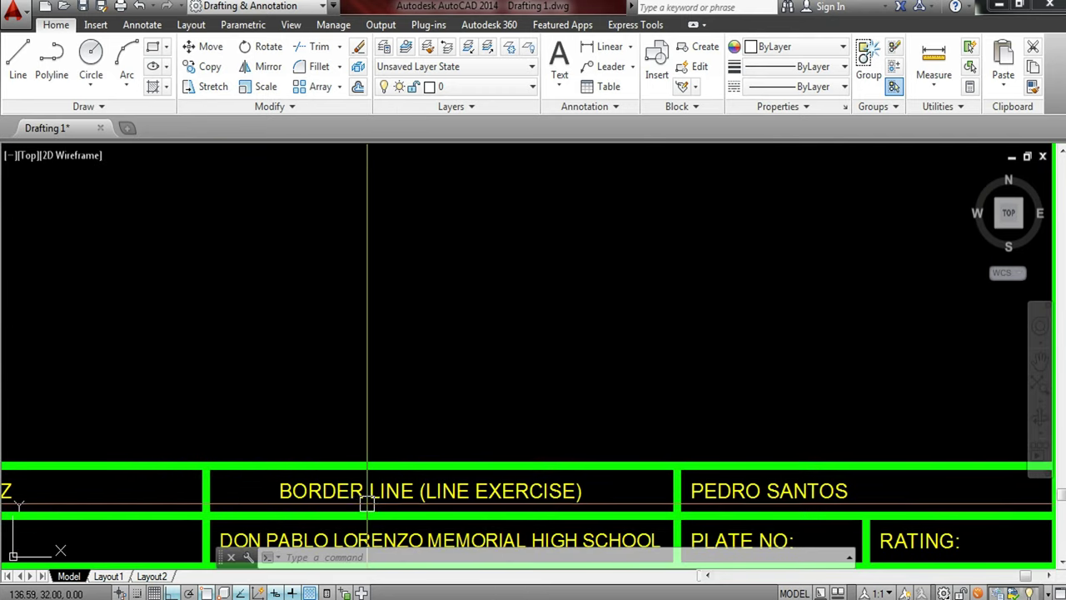
pyautogui.scroll(-3, 364, 505)
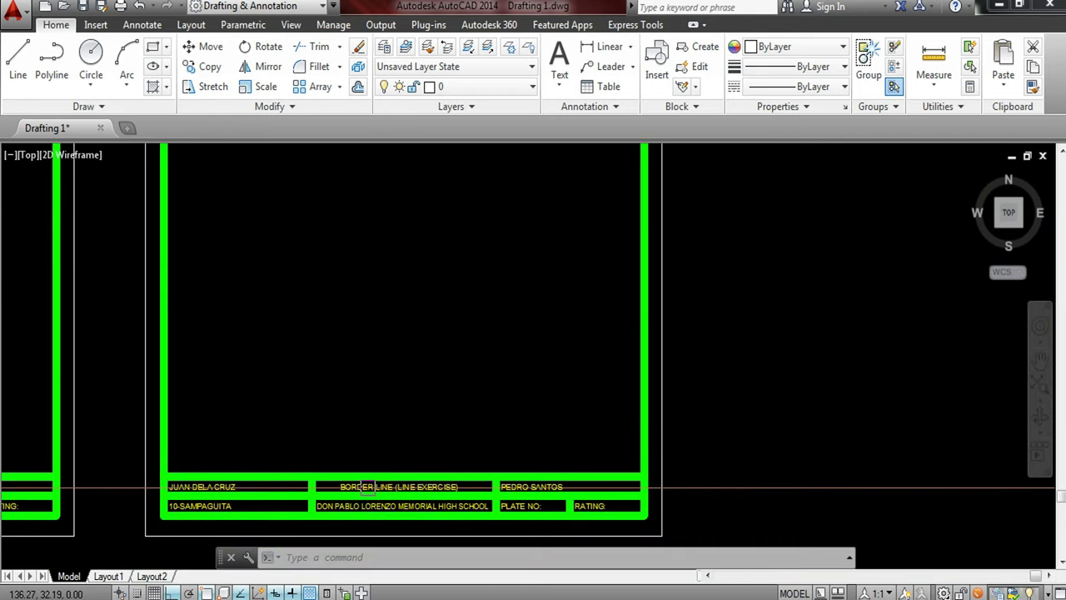
pyautogui.scroll(6, 370, 490)
pyautogui.scroll(-2, 371, 492)
pyautogui.moveTo(430, 503); pyautogui.dragTo(488, 326, button='middle')
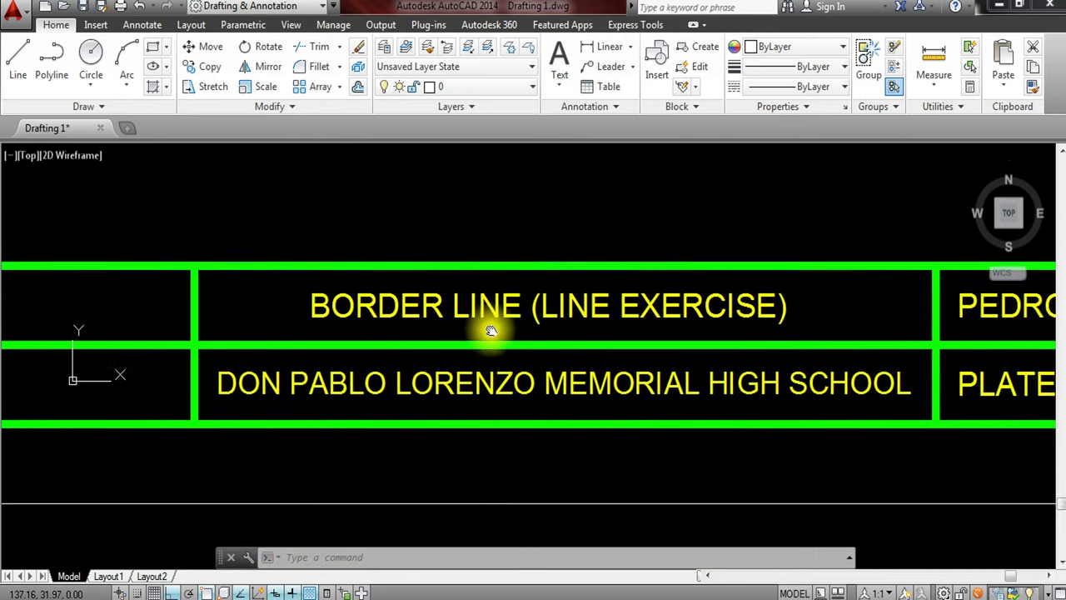
pyautogui.scroll(-3, 488, 312)
pyautogui.scroll(-1, 483, 329)
pyautogui.scroll(2, 482, 330)
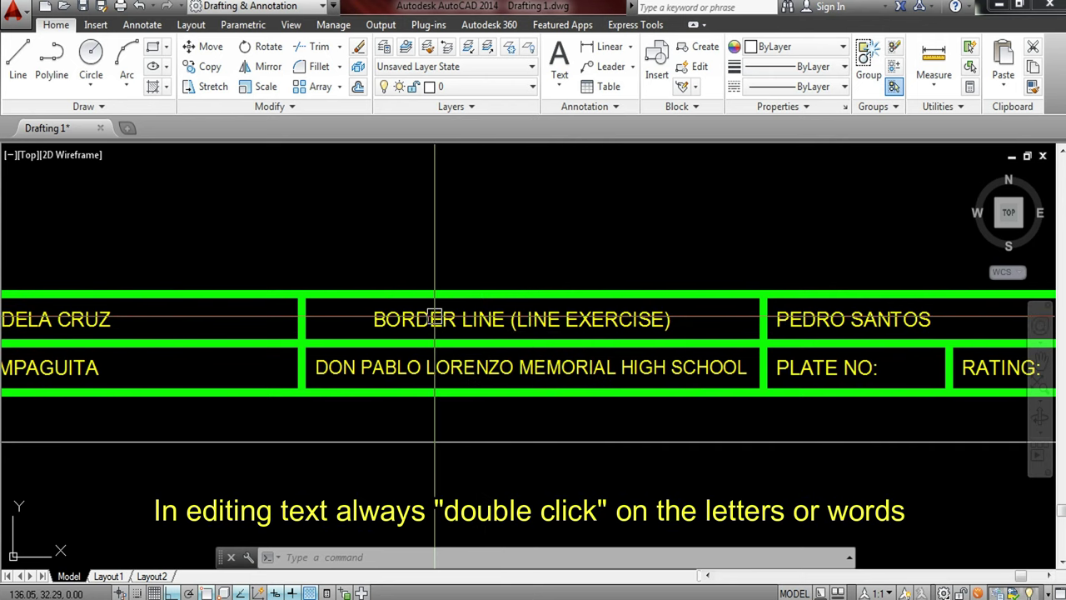
# - Replace the title text with 'LINE EXERCISE 2' and narrow its text box
pyautogui.doubleClick(434, 317)
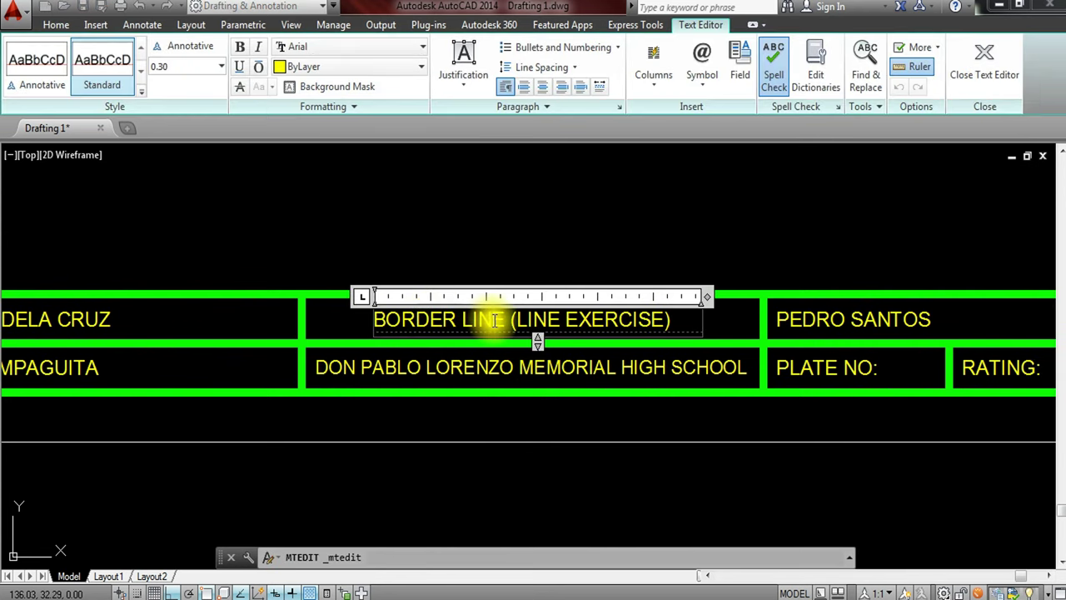
pyautogui.moveTo(671, 316); pyautogui.dragTo(350, 320)
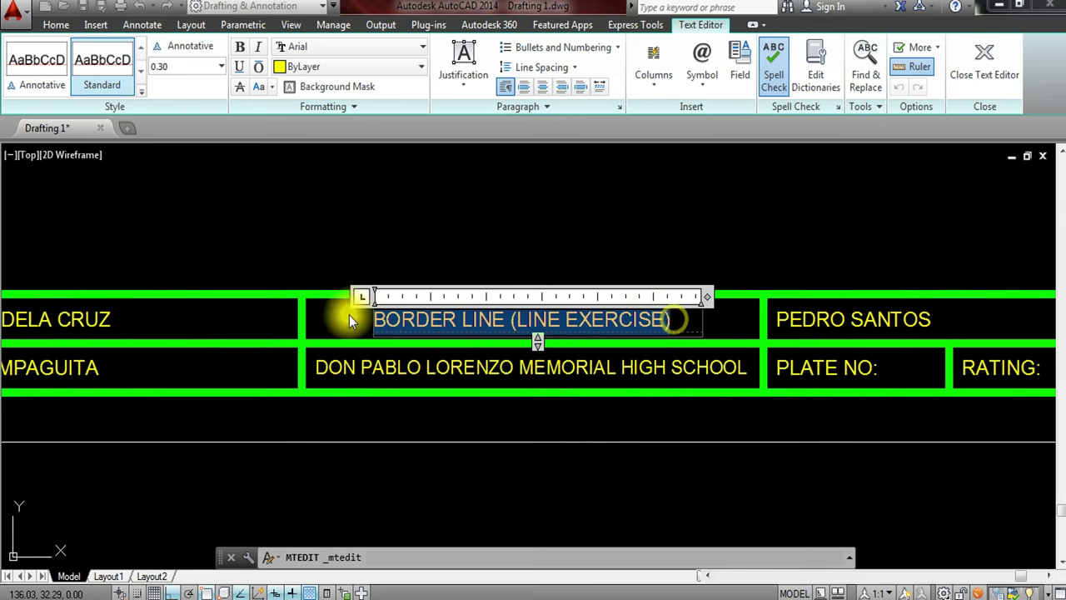
pyautogui.write('LINE EXERCISE 2')
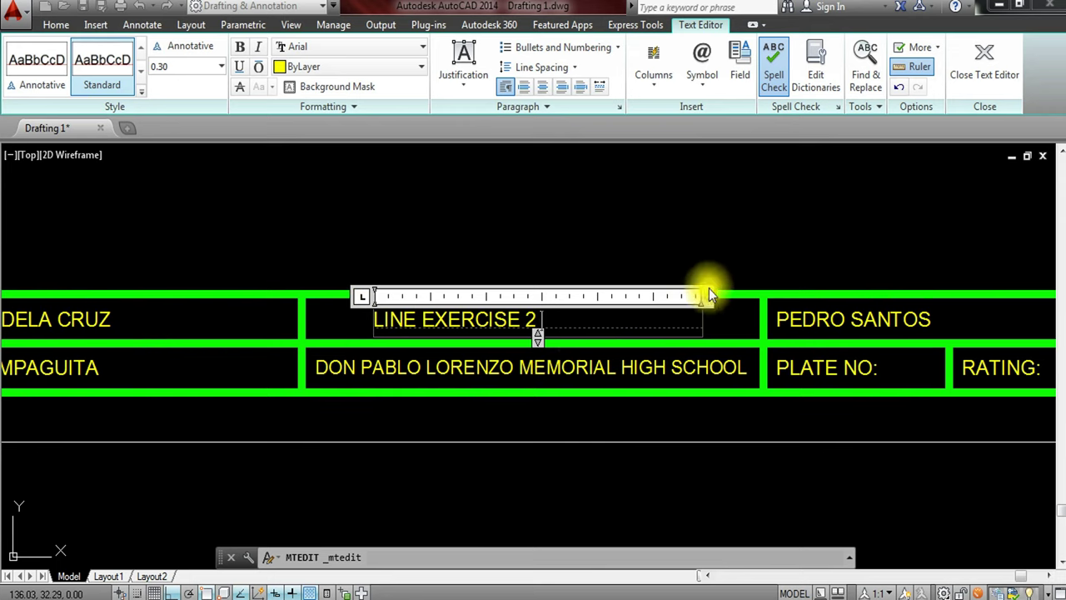
pyautogui.moveTo(706, 297); pyautogui.dragTo(549, 296)
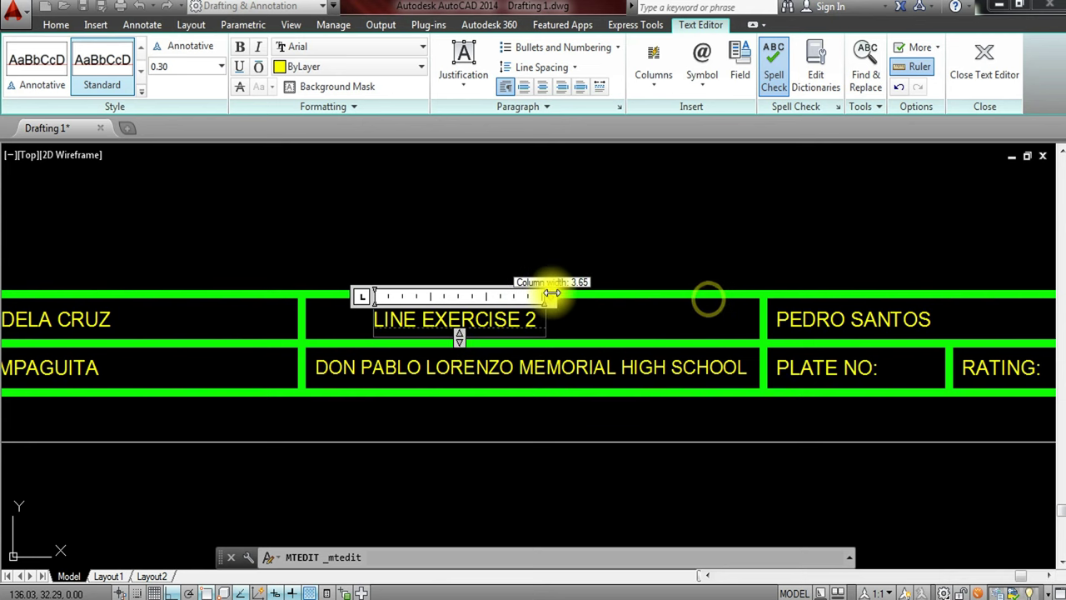
pyautogui.click(656, 244)
pyautogui.click(516, 317)
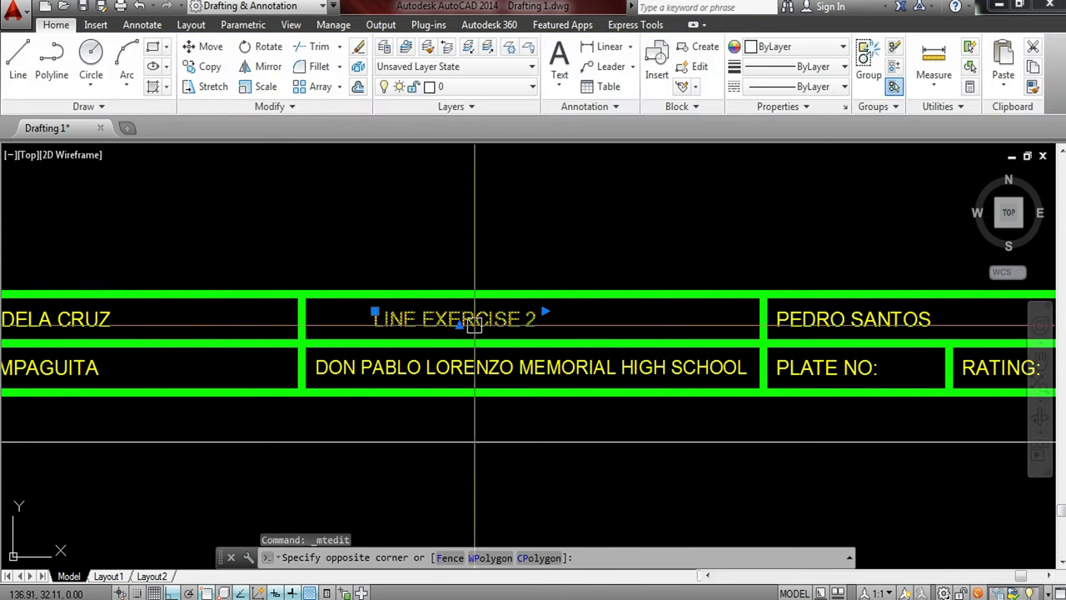
# - Window-select the LINE EXERCISE 2 title text
pyautogui.write('m')
pyautogui.press('Return')
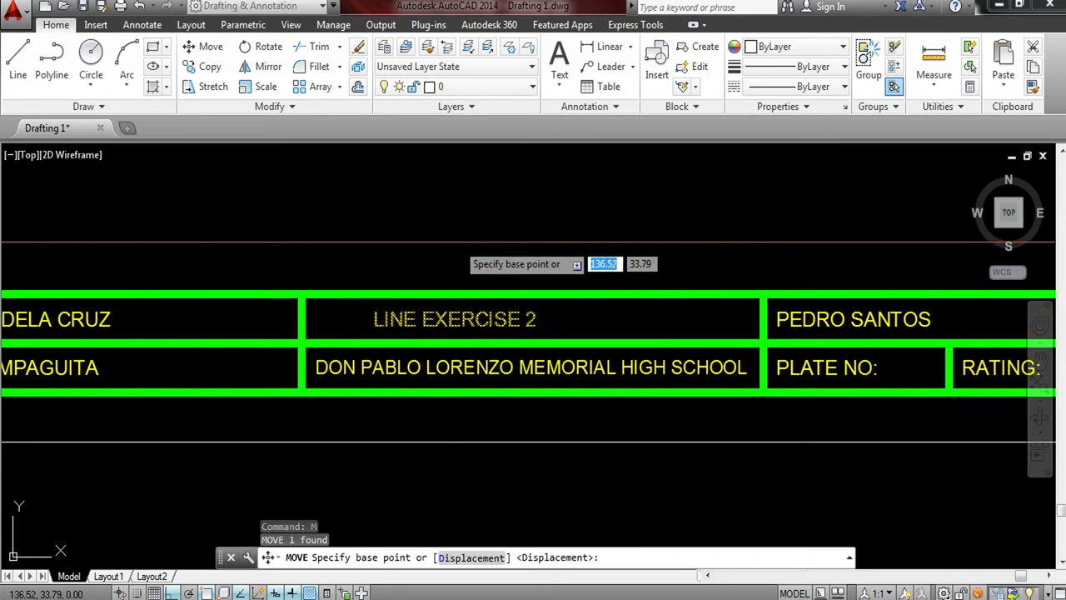
pyautogui.press('Escape')
pyautogui.click(766, 348)
pyautogui.click(473, 326)
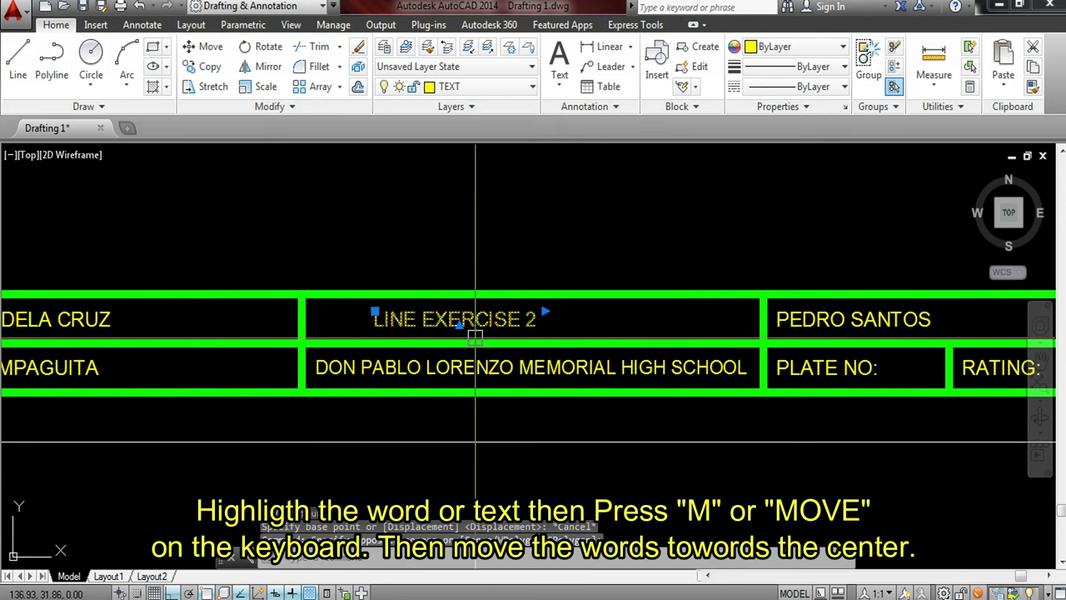
# - Move the LINE EXERCISE 2 title right so it sits centred in its title-block cell
pyautogui.write('m')
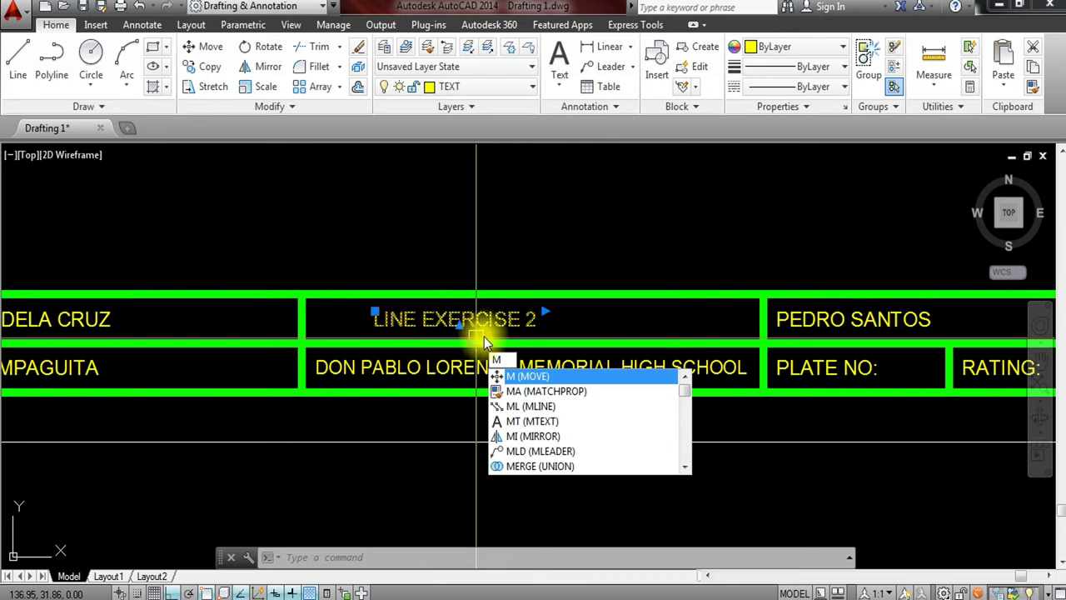
pyautogui.press('Return')
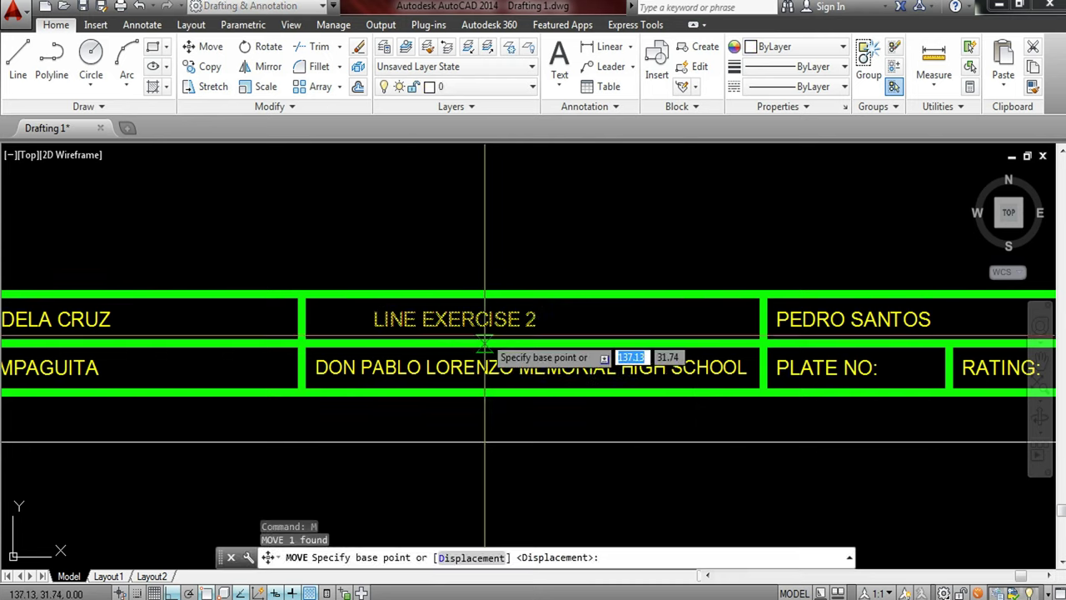
pyautogui.scroll(4, 375, 317)
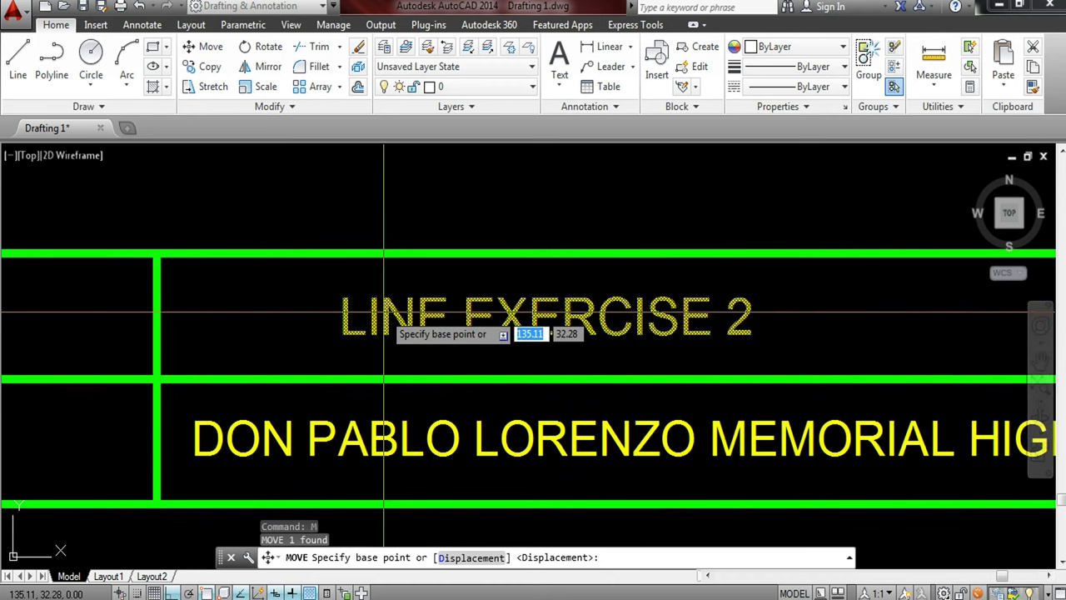
pyautogui.scroll(-2, 359, 317)
pyautogui.click(360, 318)
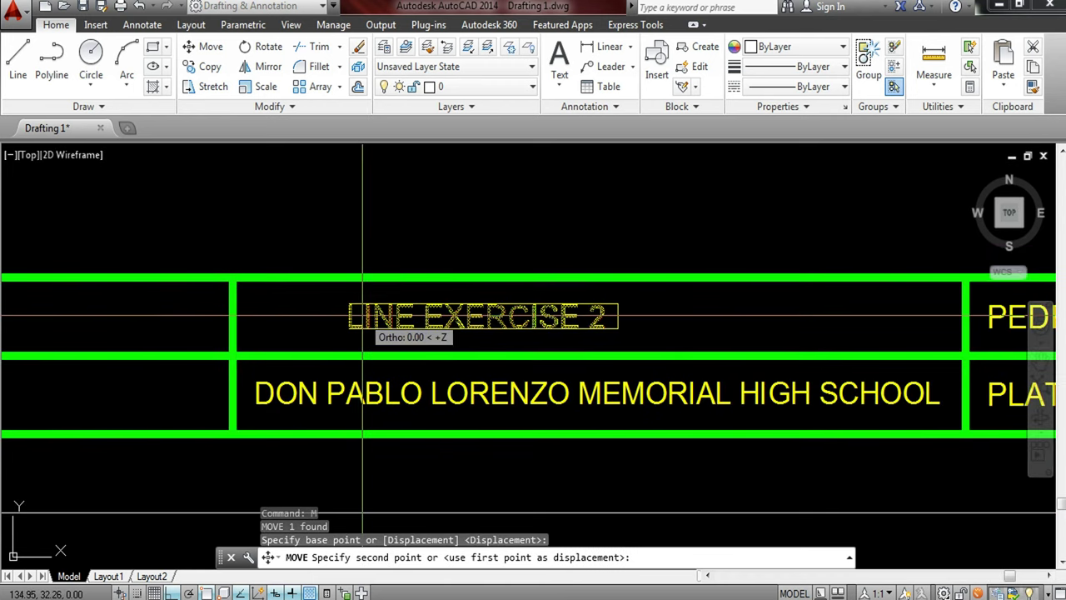
pyautogui.click(465, 317)
pyautogui.scroll(-3, 443, 320)
pyautogui.scroll(2, 464, 318)
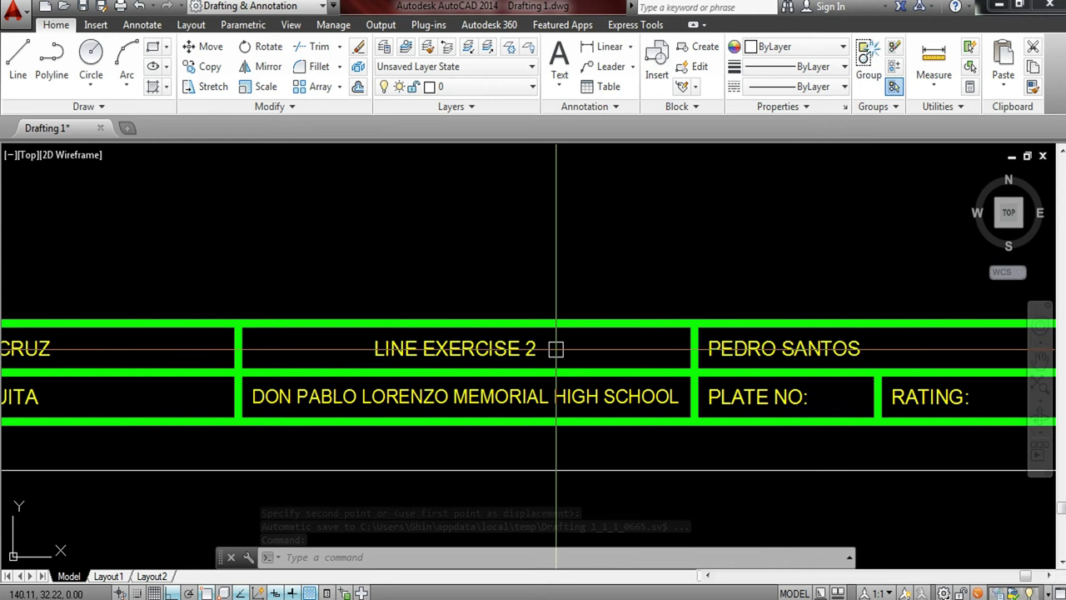
pyautogui.scroll(-2, 555, 349)
pyautogui.moveTo(555, 254)
pyautogui.mouseDown(button='middle')
pyautogui.moveTo(558, 322)
pyautogui.moveTo(435, 380)
pyautogui.mouseUp(button='middle')
# - Pan to show the LINE EXERCISE 2 sheet and the empty space beside it
pyautogui.scroll(-2, 557, 343)
pyautogui.scroll(2, 539, 336)
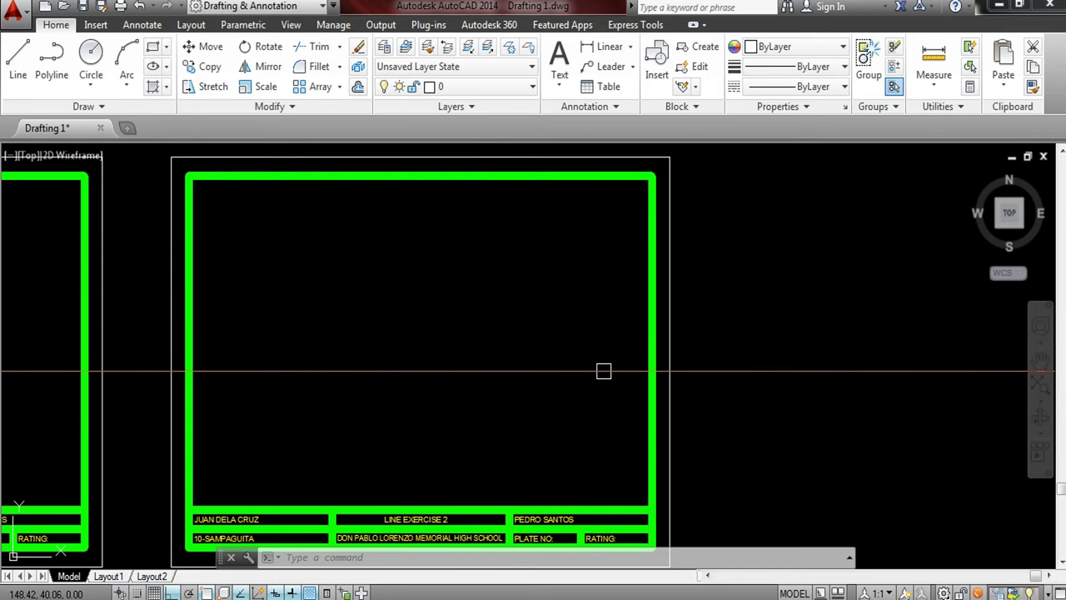
pyautogui.moveTo(595, 368)
pyautogui.mouseDown(button='middle')
pyautogui.moveTo(399, 342)
pyautogui.moveTo(508, 358)
pyautogui.mouseUp(button='middle')
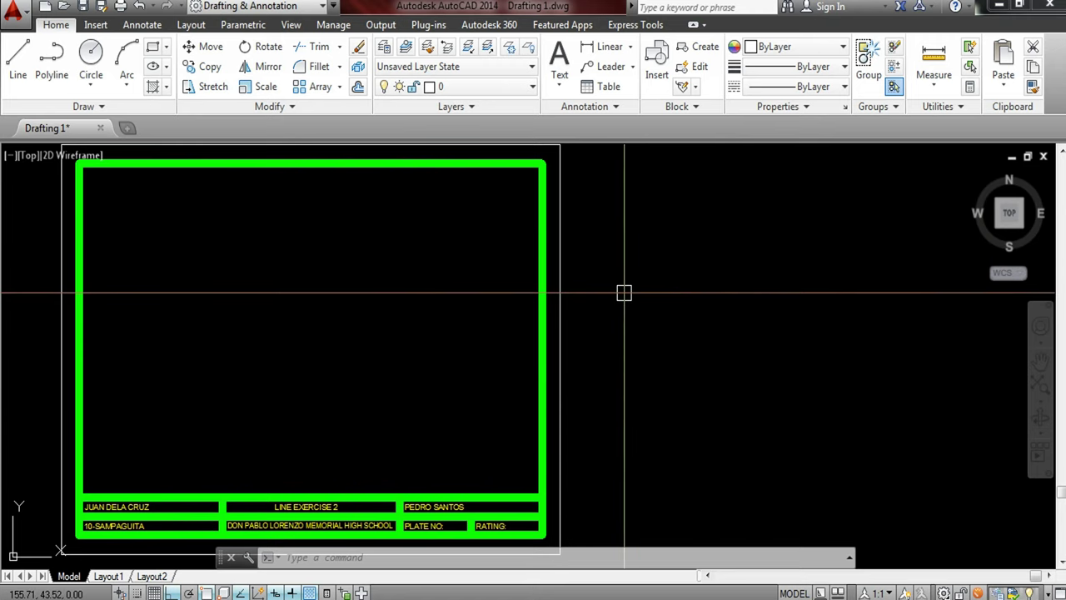
# - Draw a 4 by 4 rectangle with REC in the free space right of the sheet
pyautogui.write('RE')
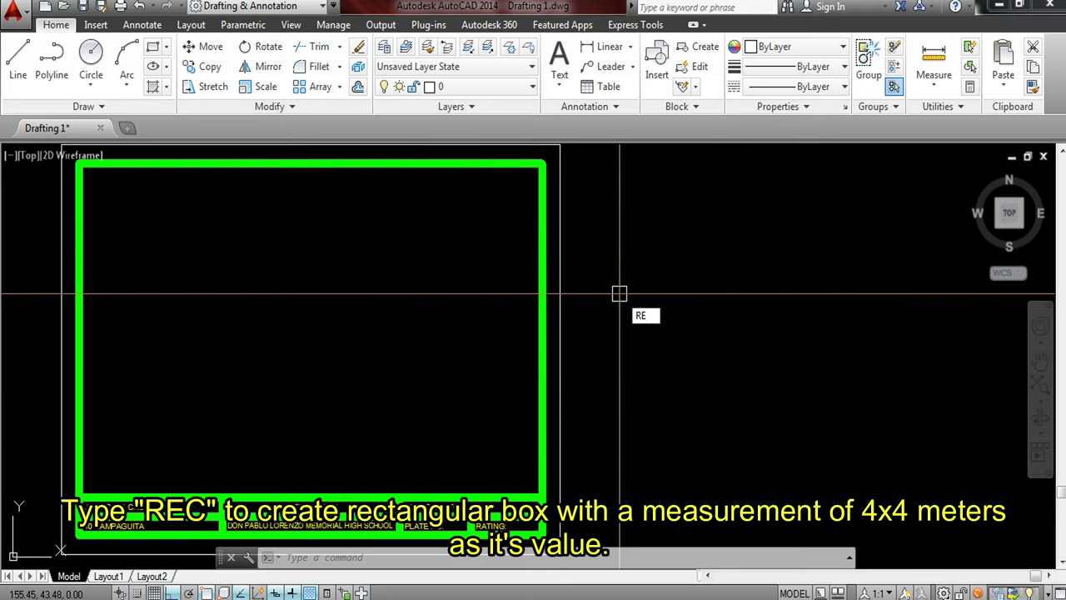
pyautogui.write('C')
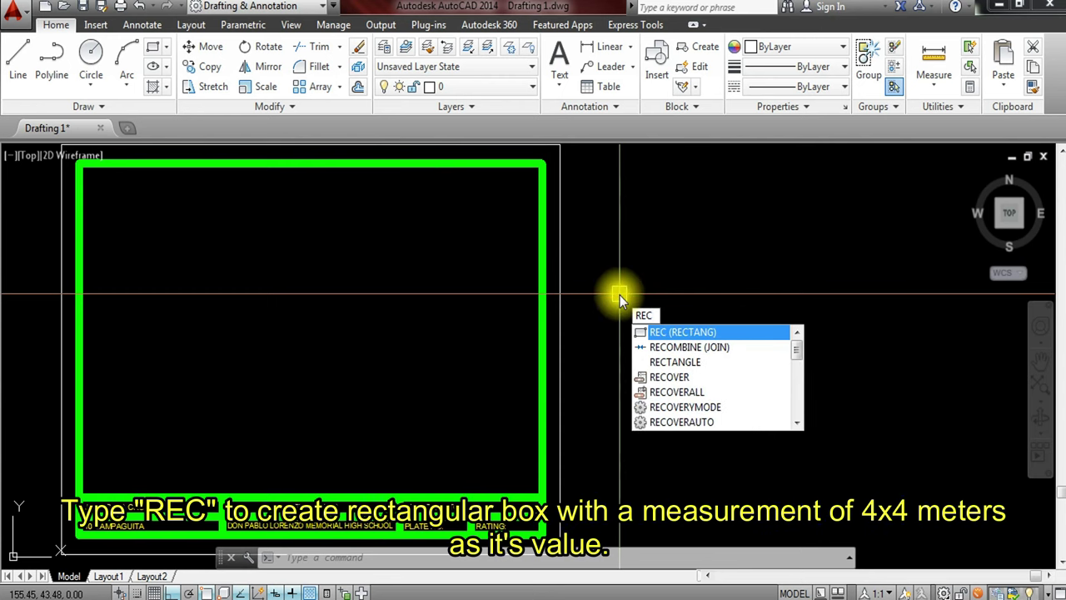
pyautogui.press('Return')
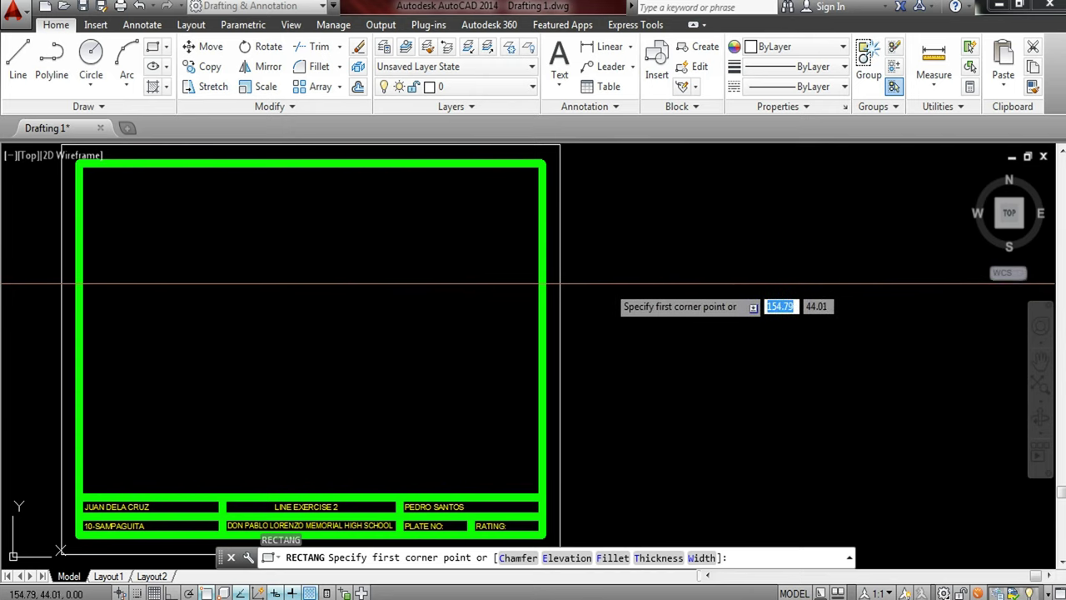
pyautogui.click(609, 274)
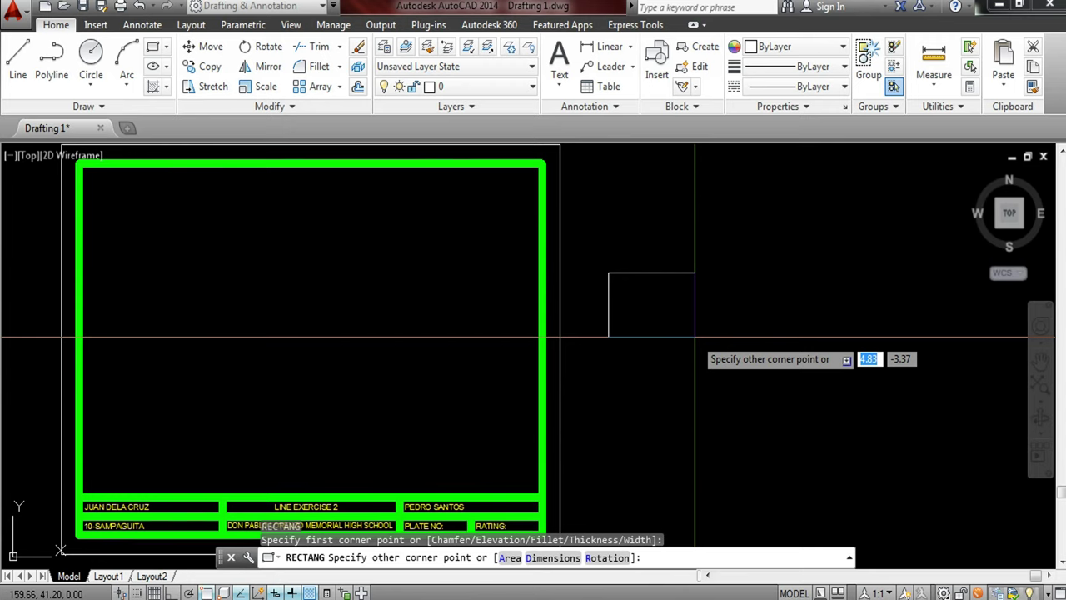
pyautogui.write('4')
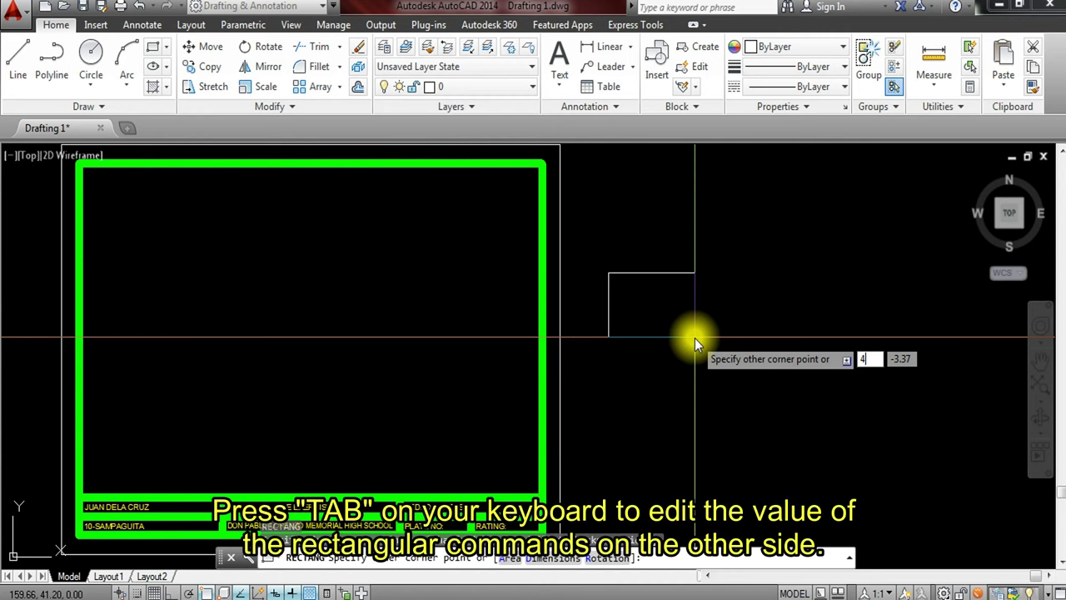
pyautogui.press('Tab')
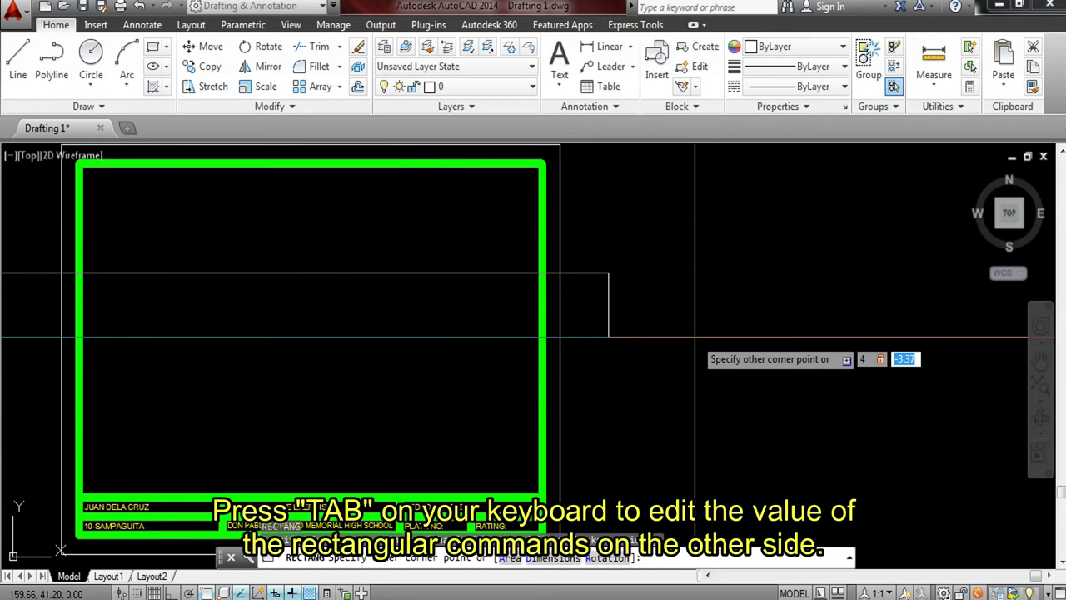
pyautogui.write('4')
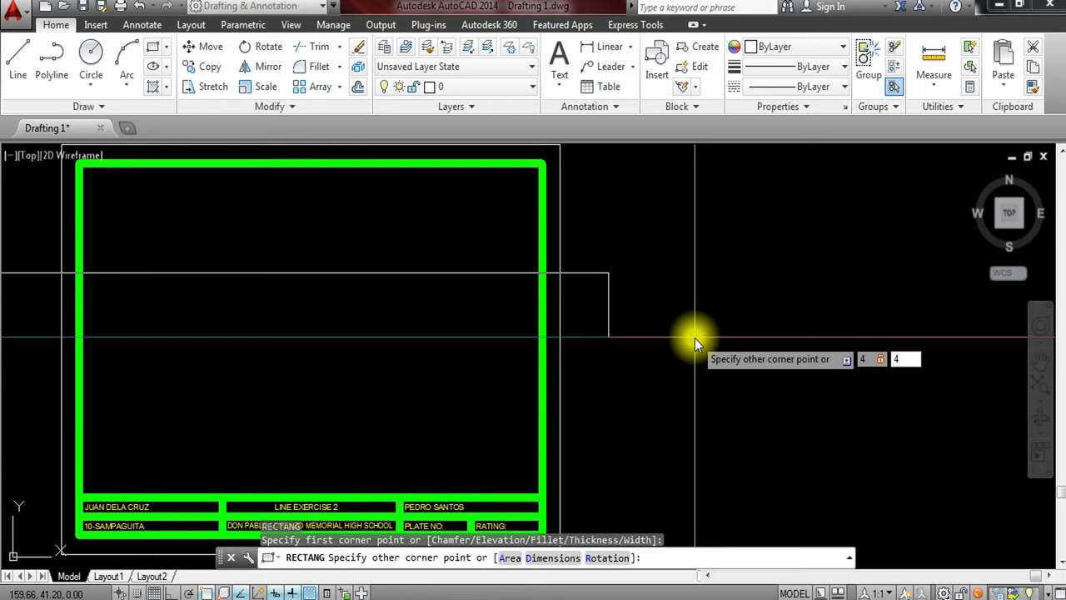
pyautogui.press('Return')
pyautogui.moveTo(704, 302); pyautogui.dragTo(583, 373, button='middle')
pyautogui.scroll(-2, 500, 378)
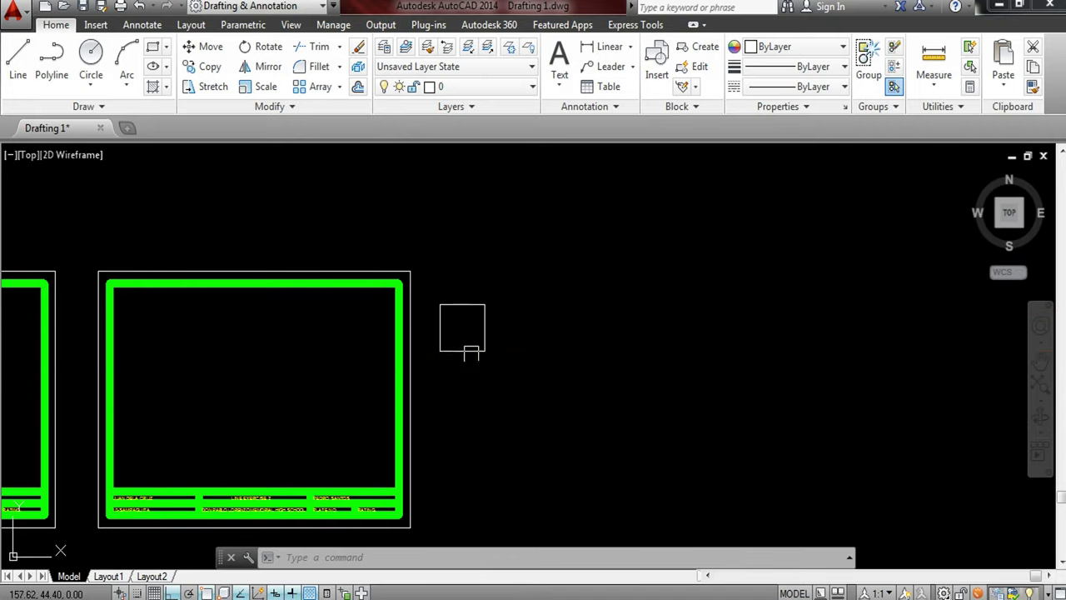
pyautogui.scroll(2, 479, 350)
pyautogui.moveTo(519, 341)
pyautogui.mouseDown(button='middle')
pyautogui.moveTo(430, 367)
pyautogui.moveTo(457, 364)
pyautogui.moveTo(416, 382)
pyautogui.mouseUp(button='middle')
pyautogui.scroll(-2, 431, 362)
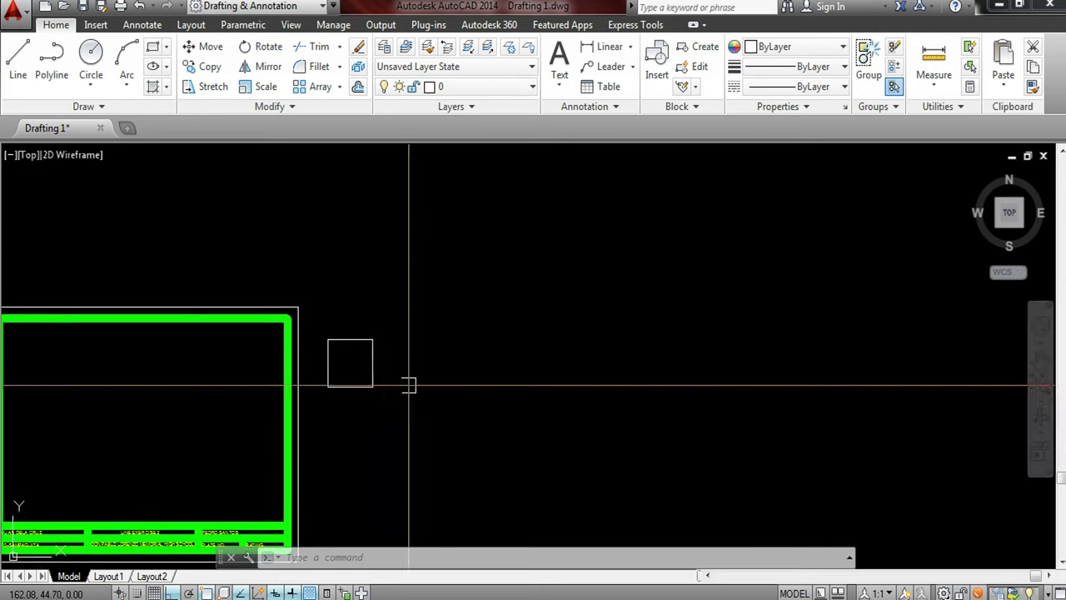
pyautogui.scroll(2, 366, 383)
pyautogui.scroll(-2, 400, 356)
pyautogui.moveTo(286, 376); pyautogui.dragTo(383, 364, button='middle')
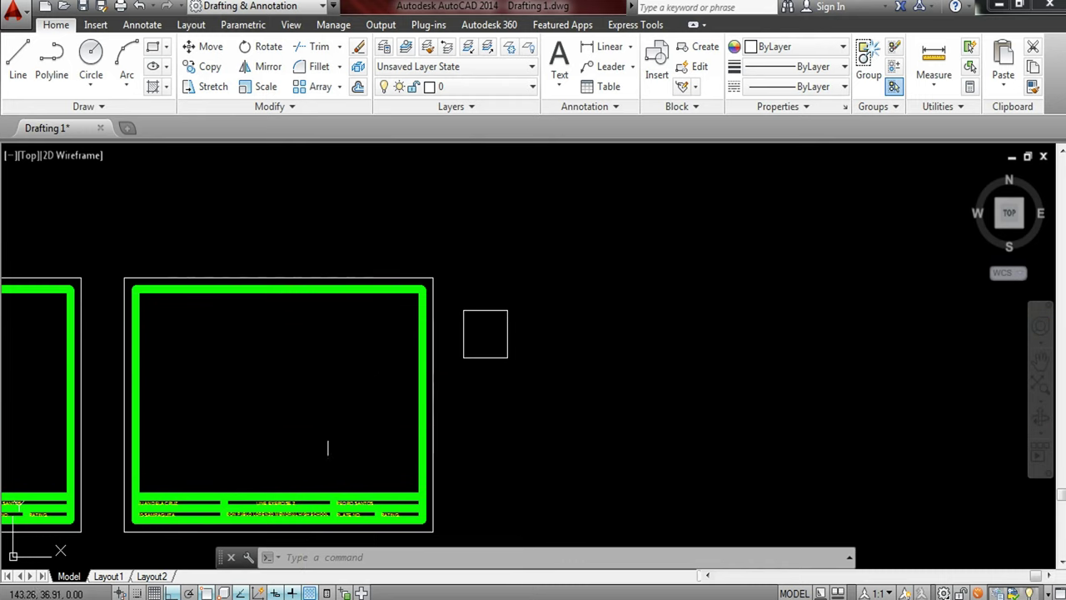
pyautogui.scroll(2, 557, 337)
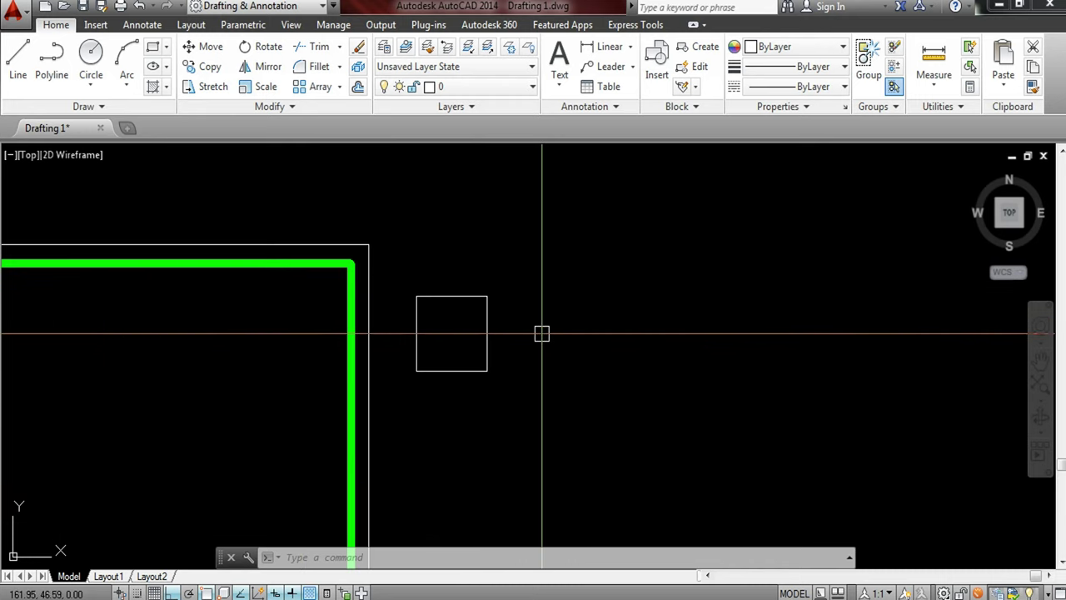
pyautogui.scroll(-2, 604, 375)
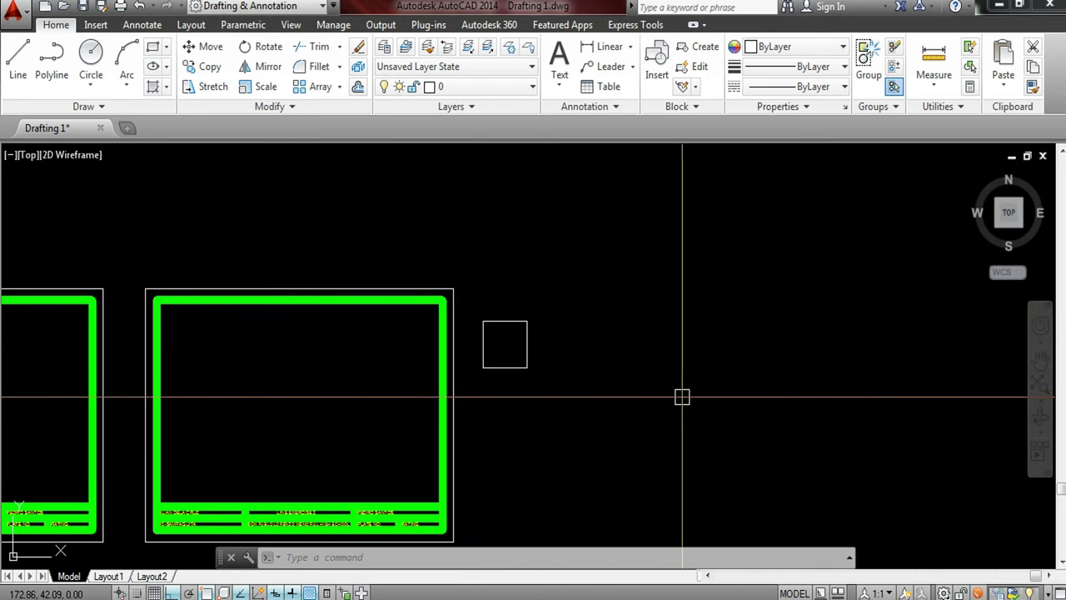
pyautogui.moveTo(691, 399); pyautogui.dragTo(528, 374, button='middle')
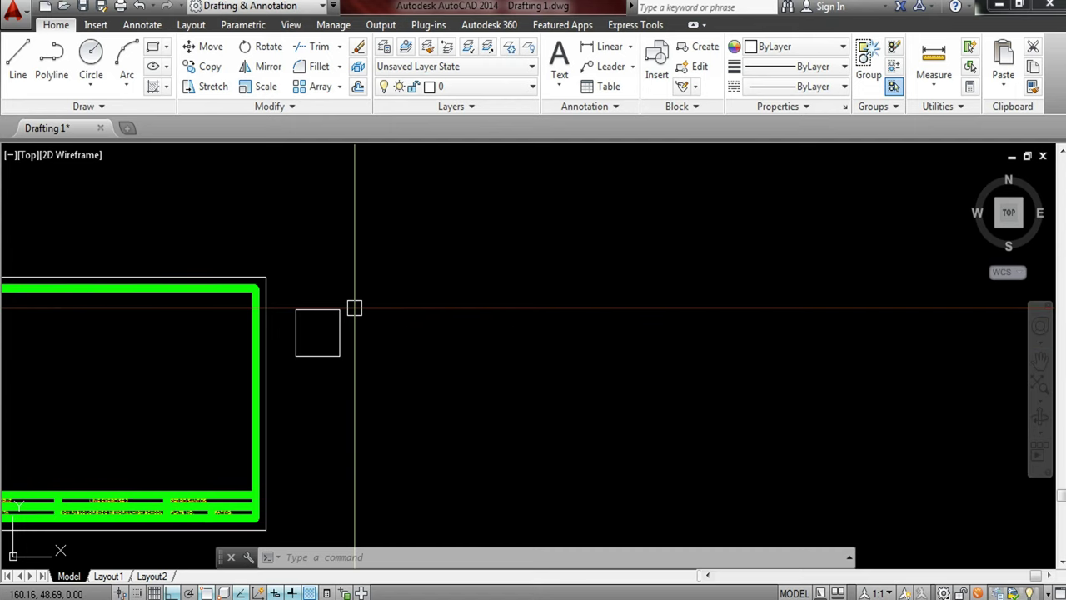
pyautogui.moveTo(361, 375); pyautogui.dragTo(422, 425, button='middle')
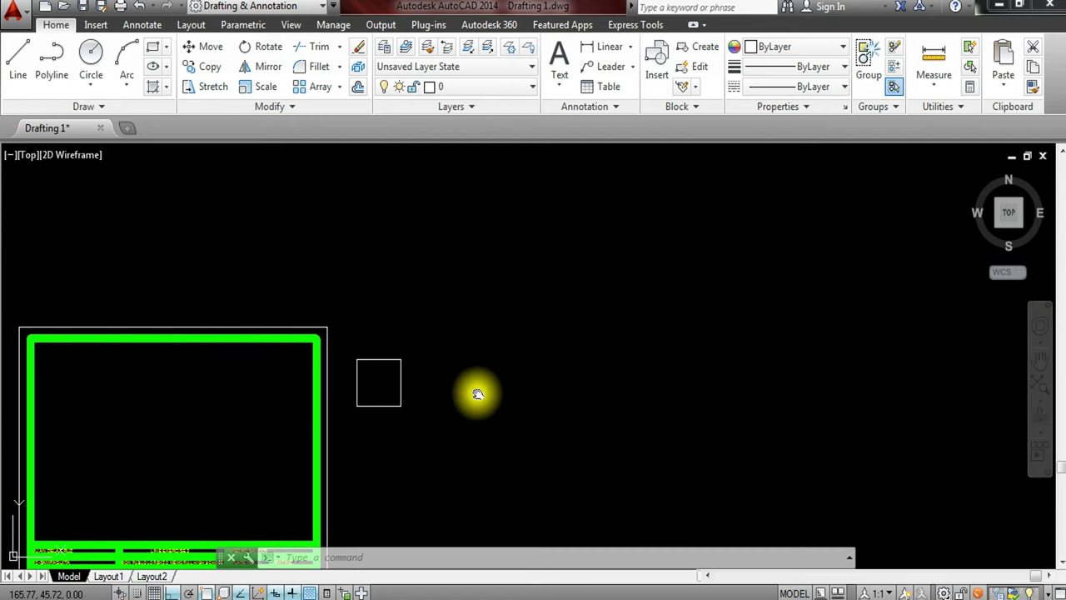
pyautogui.moveTo(477, 393); pyautogui.dragTo(476, 416, button='middle')
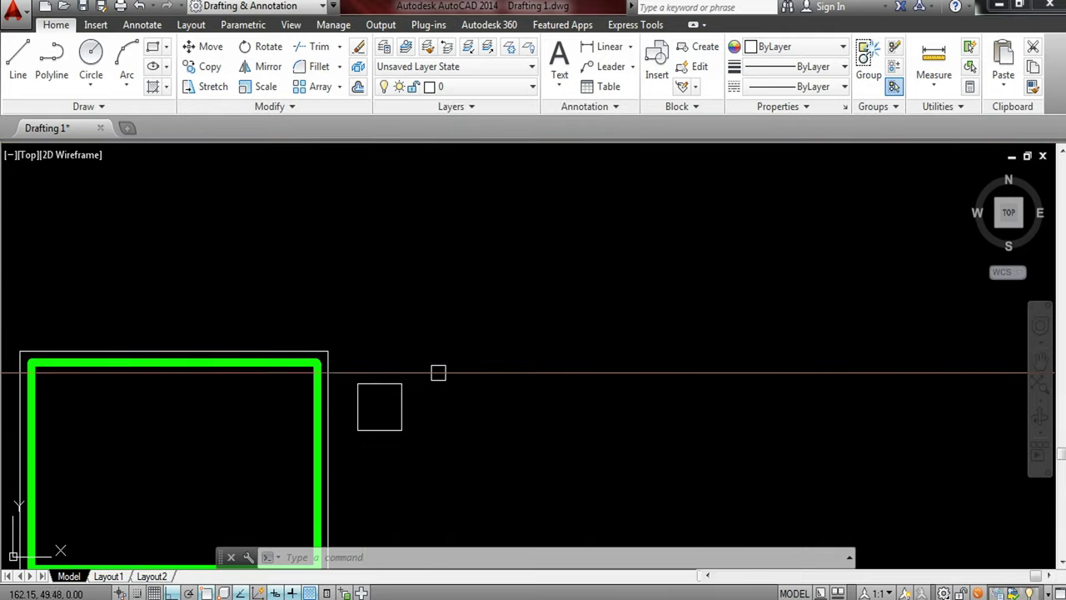
# - Window-select the 4 by 4 square beside the border sheet
pyautogui.moveTo(446, 406)
pyautogui.mouseDown(button='middle')
pyautogui.moveTo(448, 351)
pyautogui.moveTo(398, 397)
pyautogui.mouseUp(button='middle')
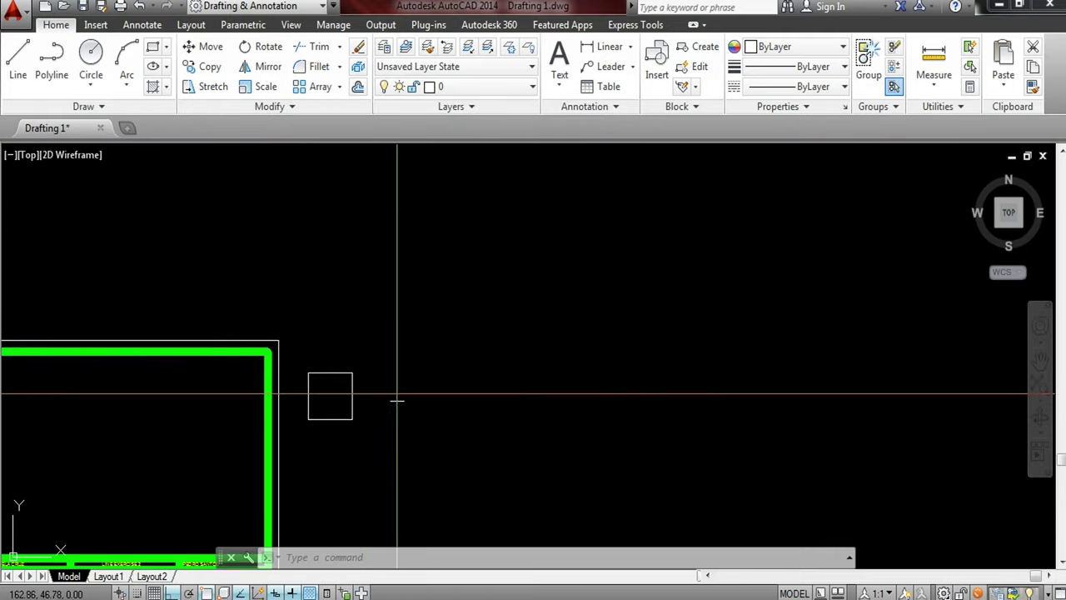
pyautogui.click(409, 343)
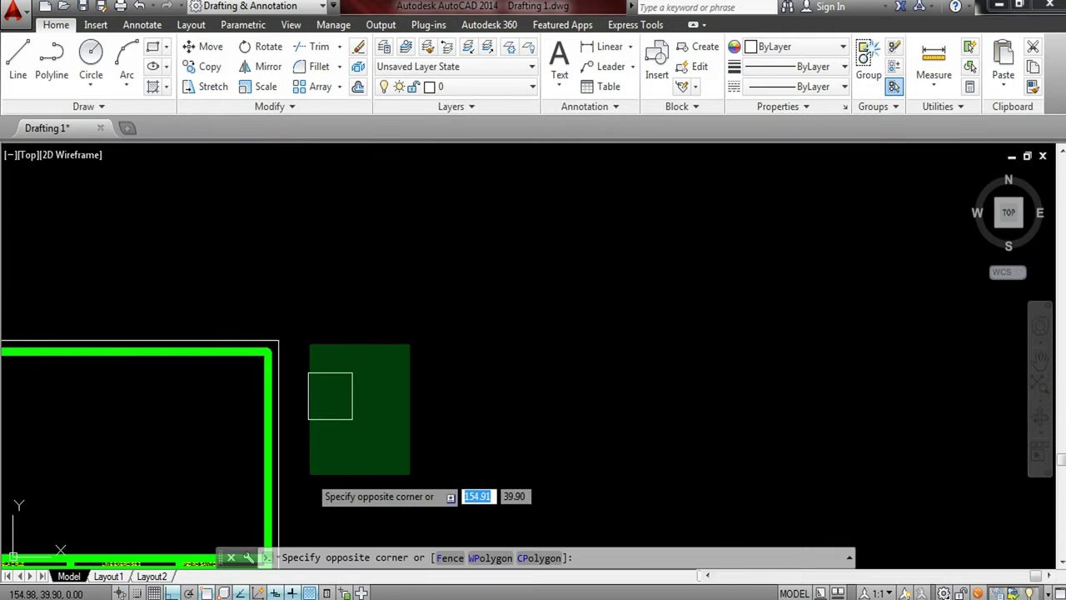
pyautogui.click(303, 475)
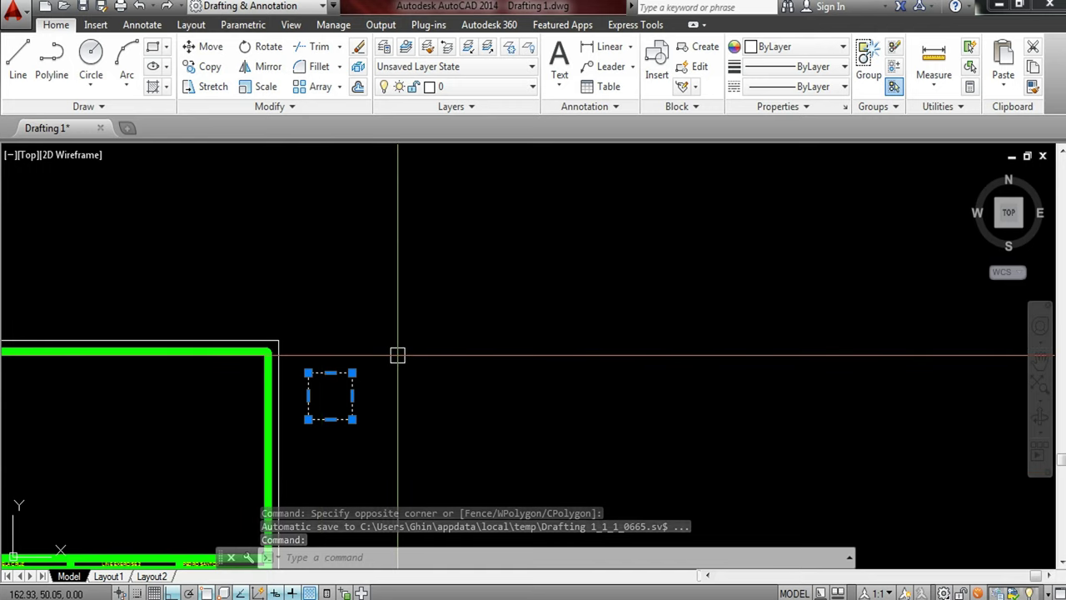
pyautogui.write('AR')
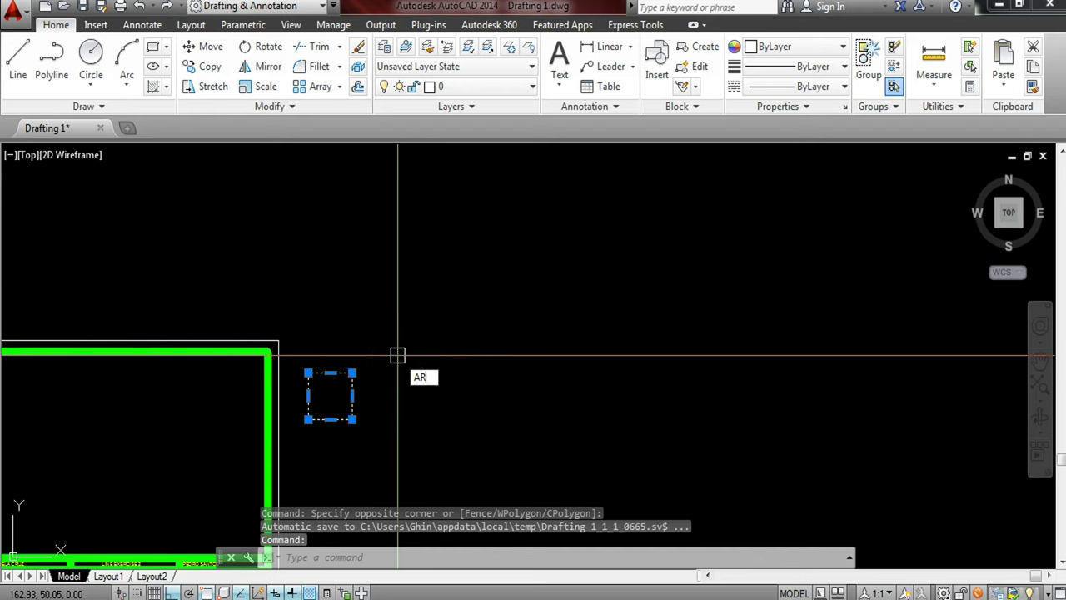
pyautogui.write('RAY')
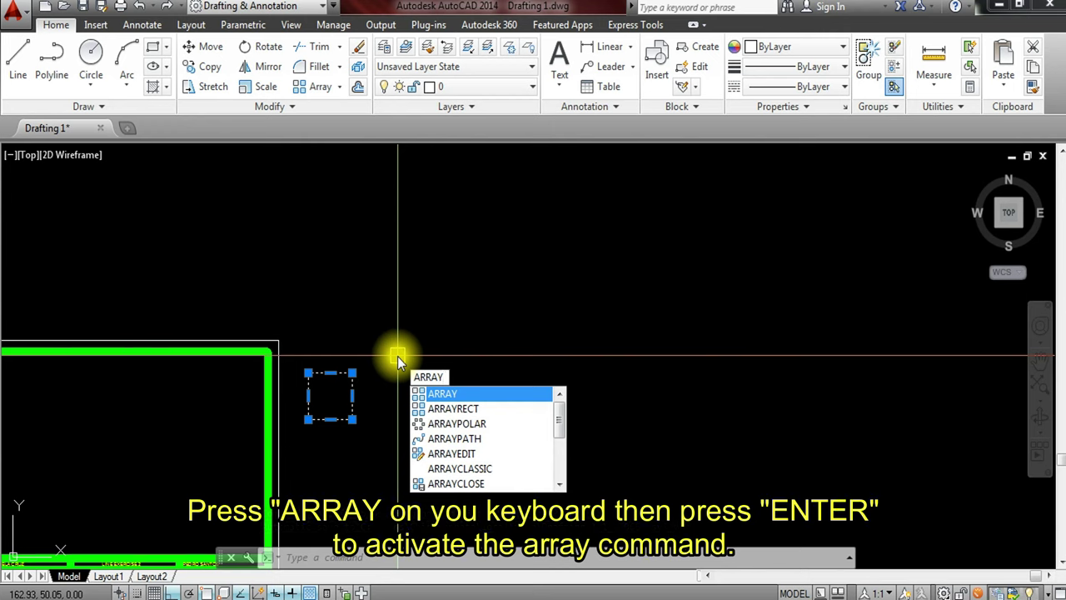
# - Create a rectangular array of the square, previewing 4 columns by 3 rows at 6 spacing
pyautogui.press('Return')
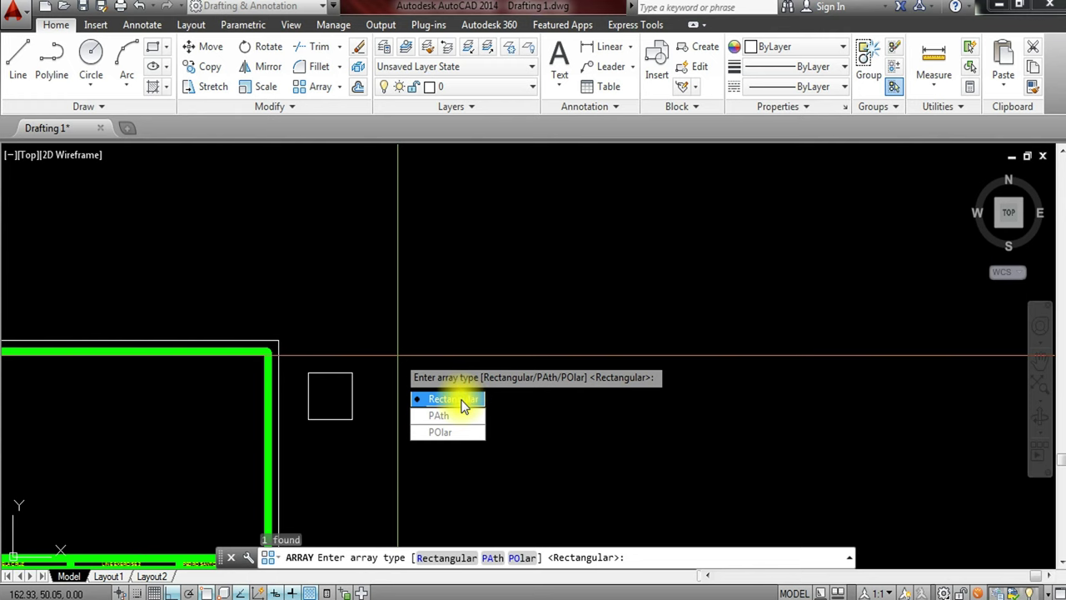
pyautogui.click(464, 400)
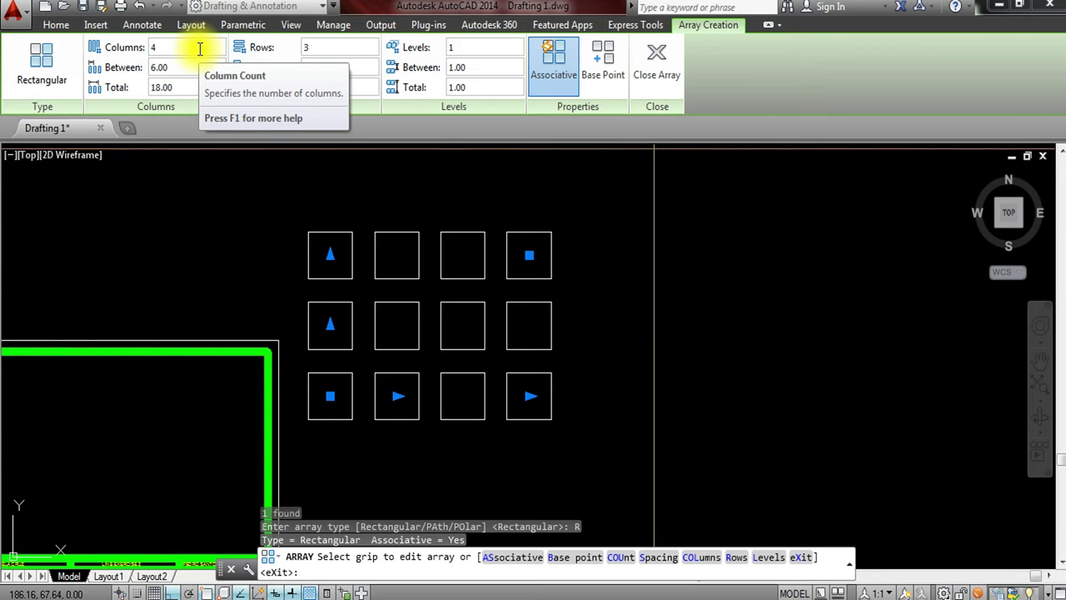
pyautogui.click(200, 49)
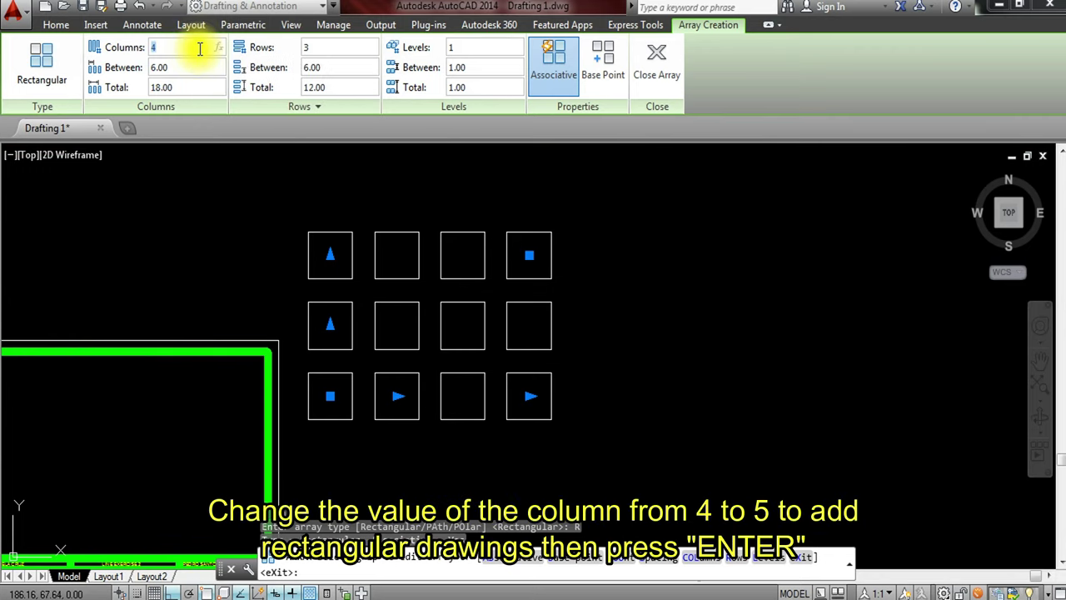
# - Set the array to 5 columns and 3 rows, giving fifteen squares
pyautogui.write('5')
pyautogui.press('Return')
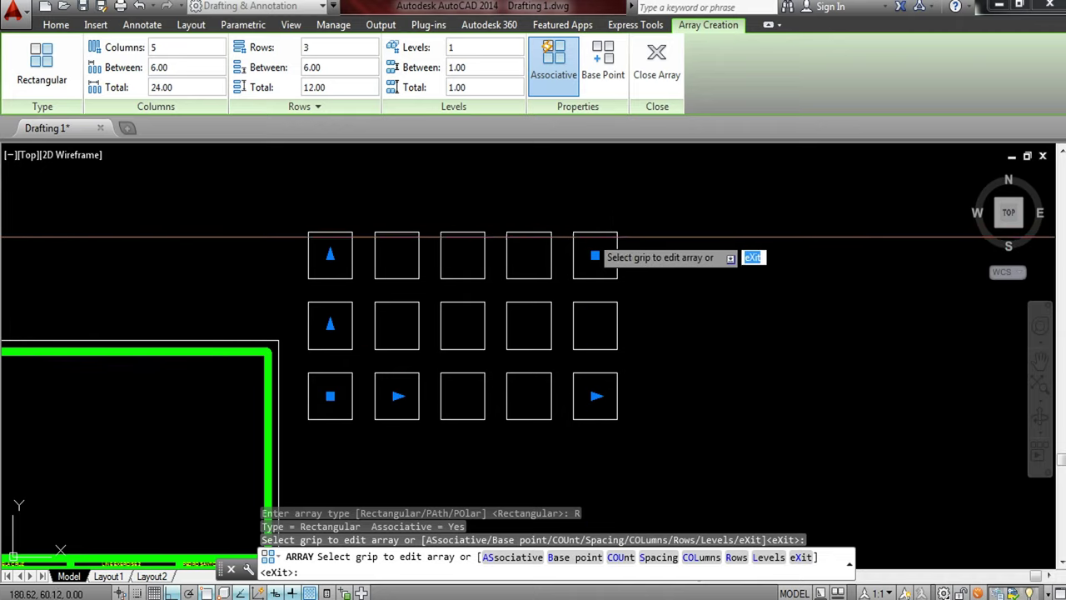
pyautogui.click(337, 47)
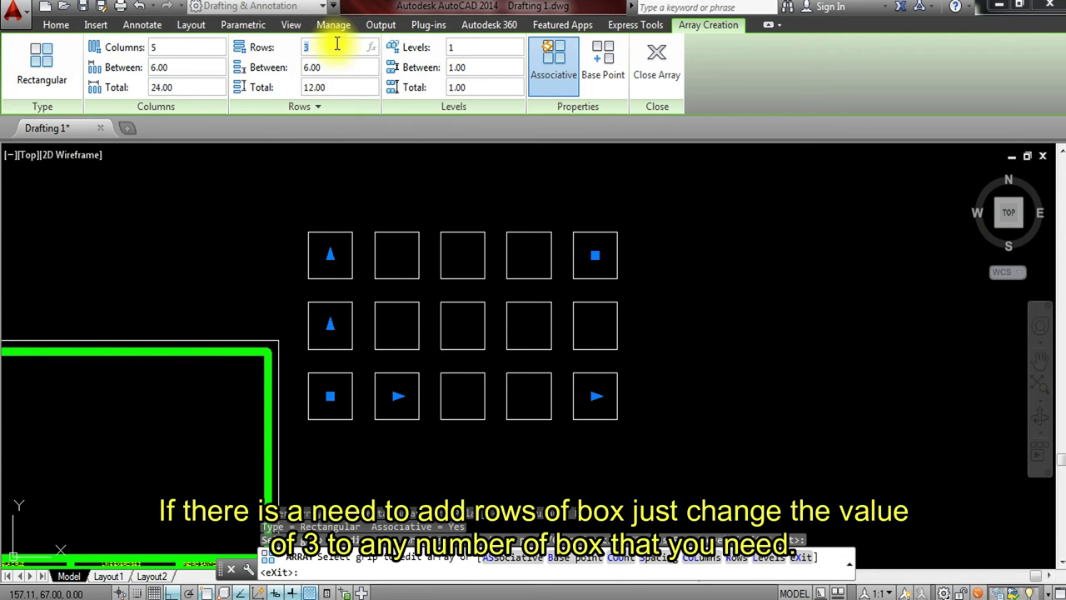
pyautogui.write('4')
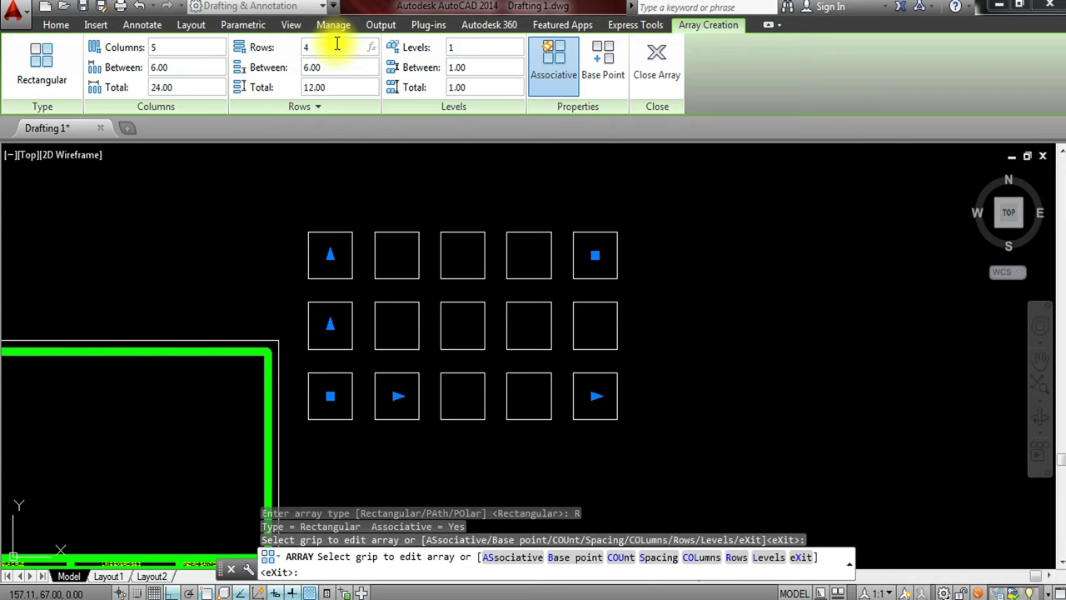
pyautogui.press('Return')
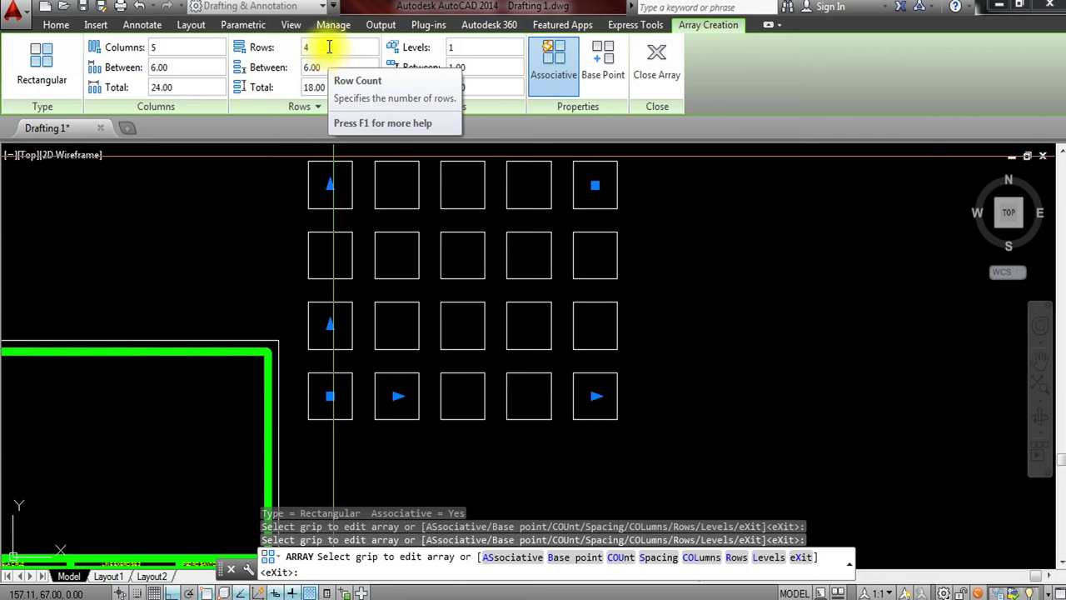
pyautogui.click(329, 47)
pyautogui.doubleClick(306, 48)
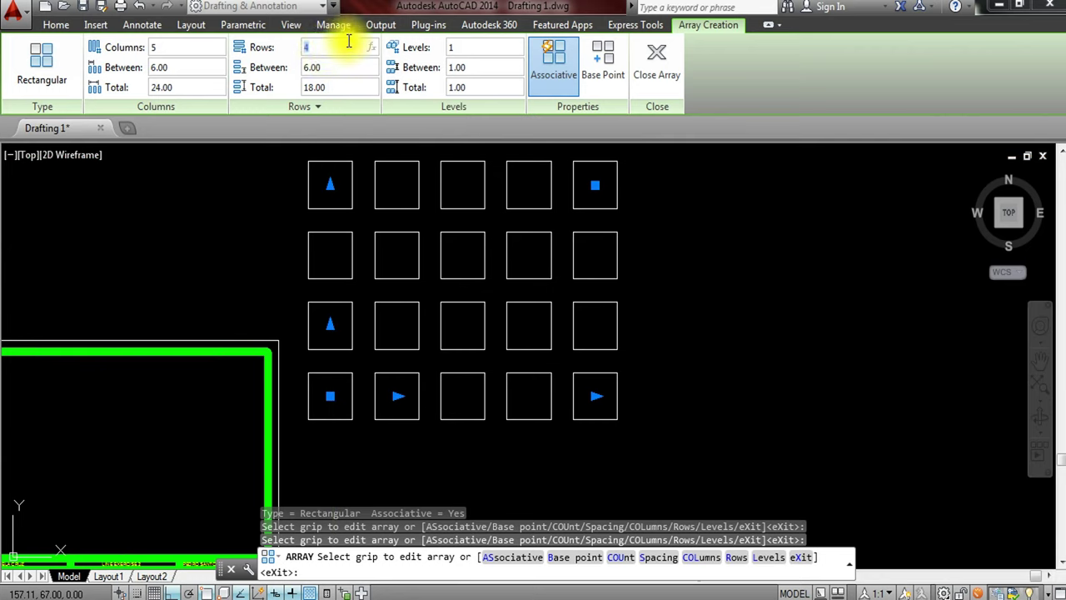
pyautogui.write('3')
pyautogui.press('Return')
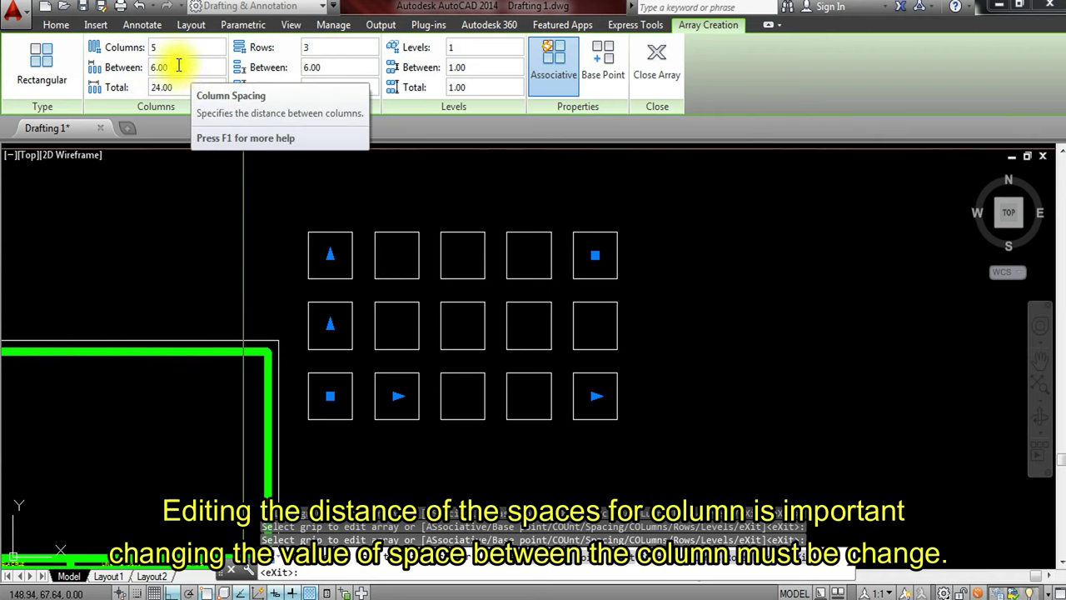
pyautogui.click(178, 65)
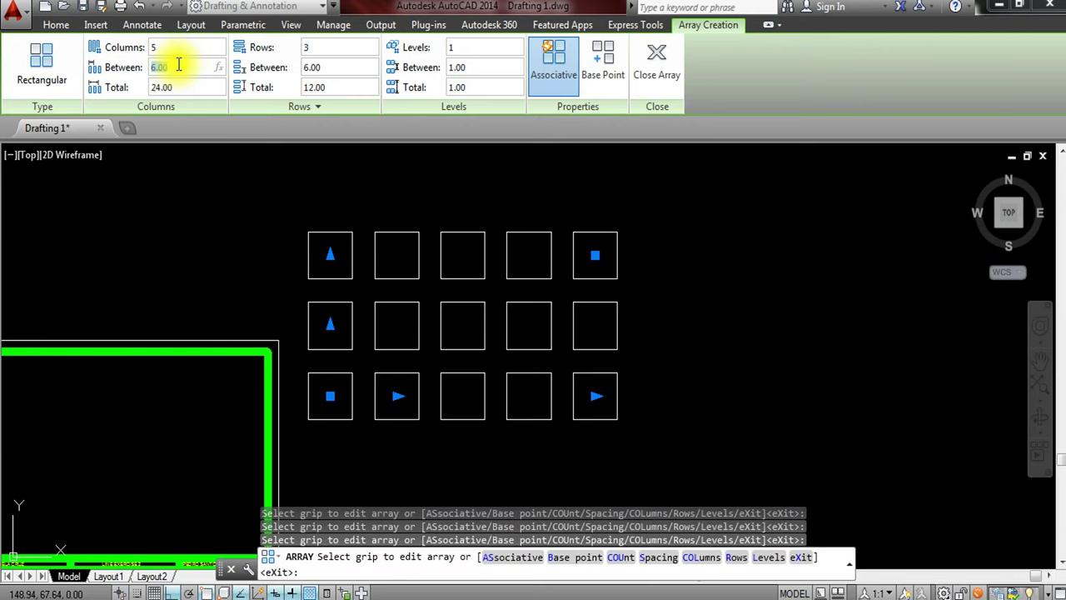
# - Change both column and row spacing of the array from 6 to 5
pyautogui.click(183, 69)
pyautogui.moveTo(180, 68); pyautogui.dragTo(141, 75)
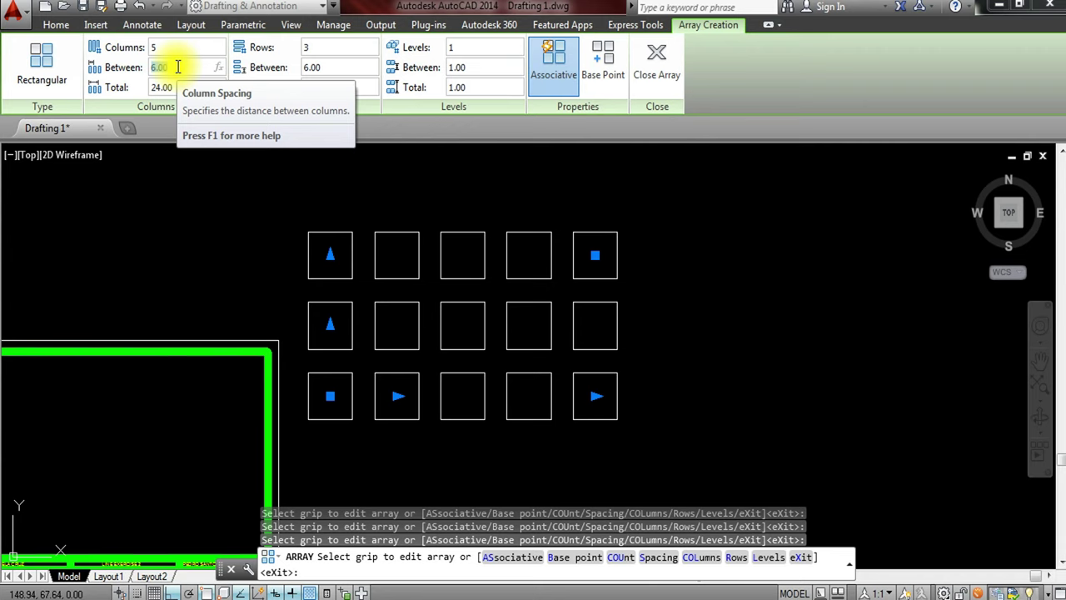
pyautogui.click(194, 70)
pyautogui.write('5')
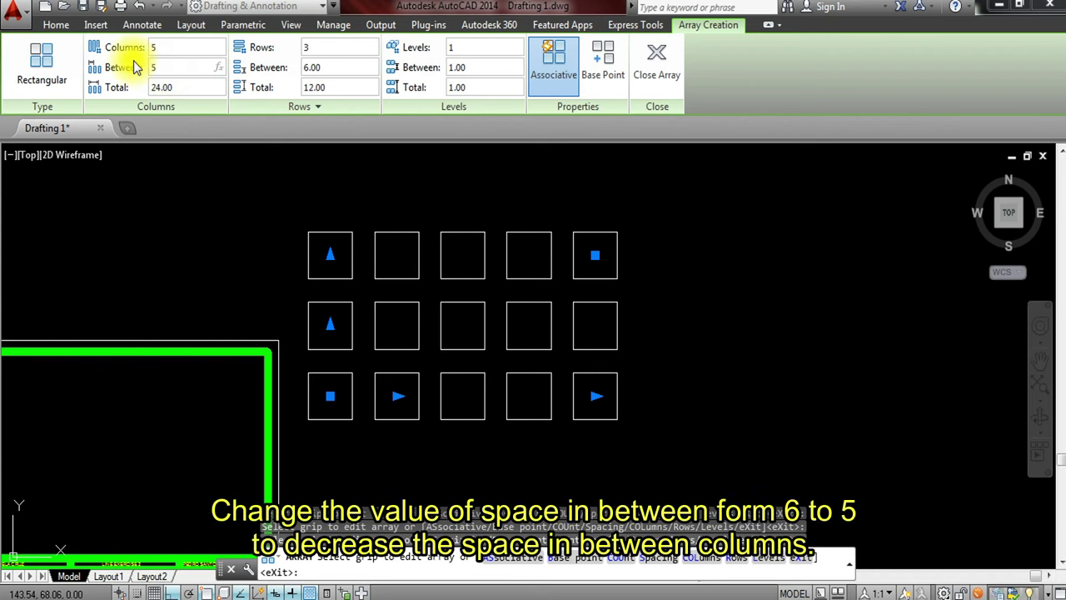
pyautogui.press('Return')
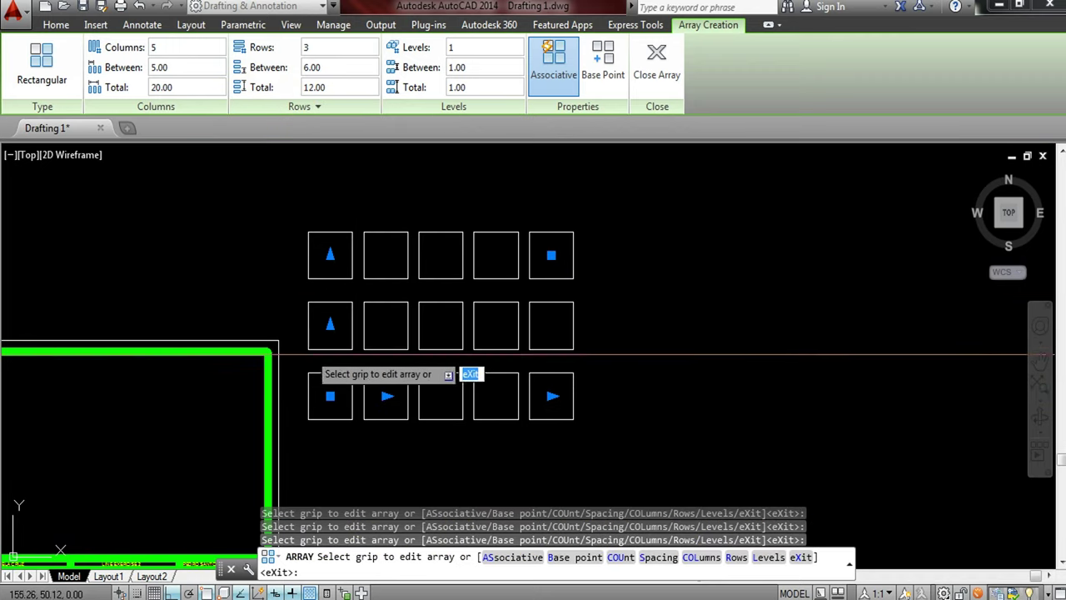
pyautogui.click(341, 67)
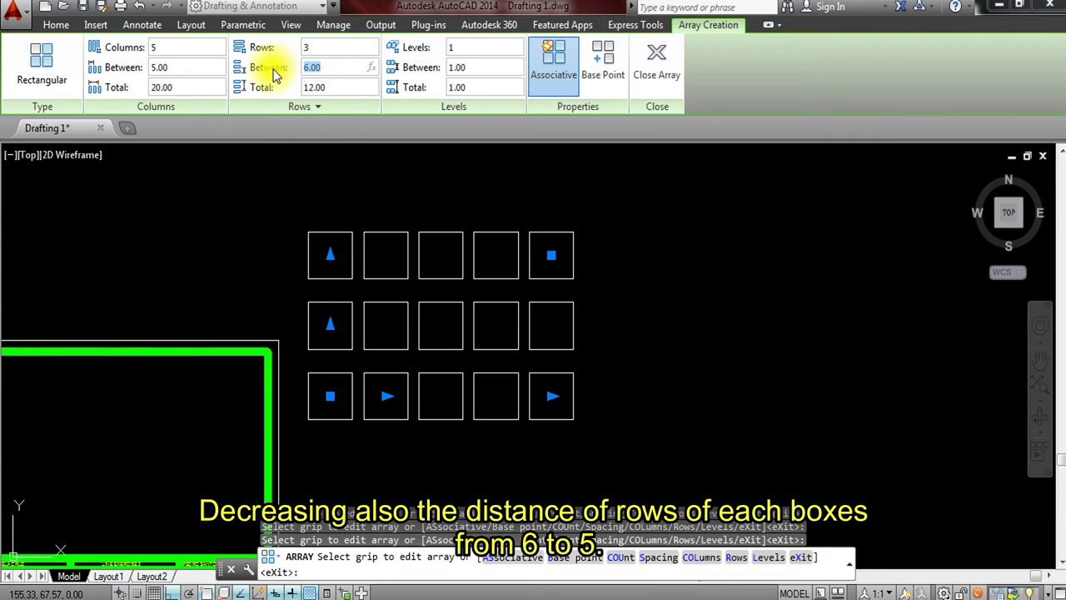
pyautogui.write('5')
pyautogui.press('Return')
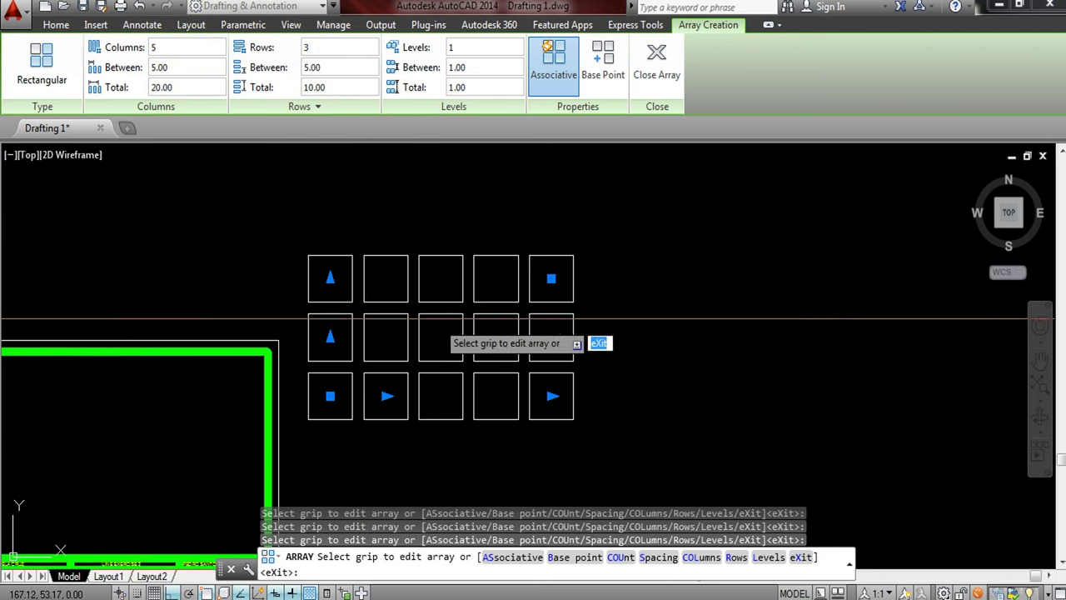
# - Exit array creation, then window-select the fifteen-square grid for moving
pyautogui.press('Return')
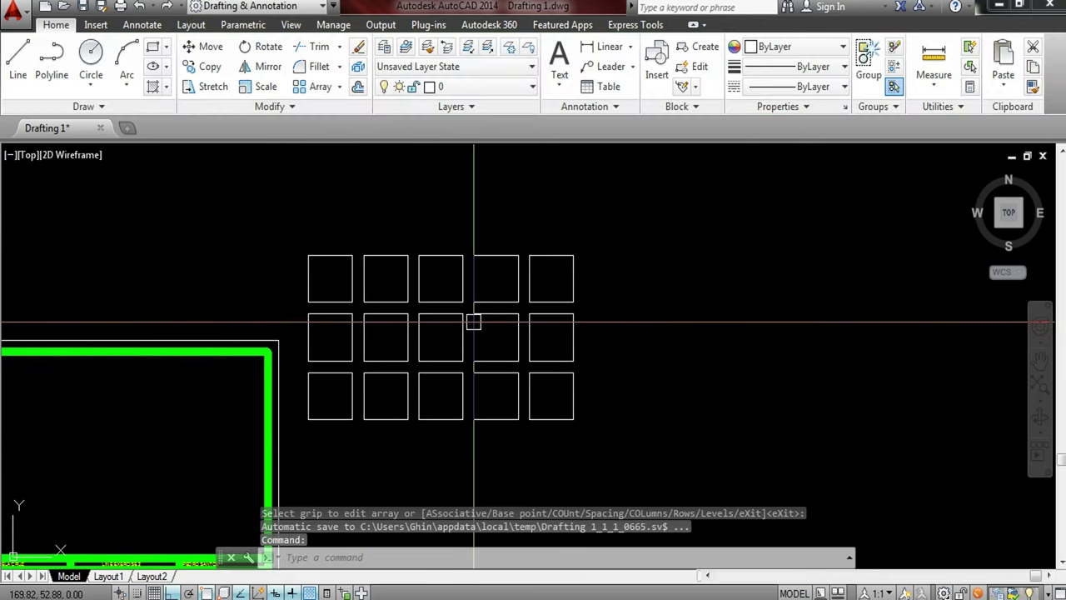
pyautogui.moveTo(603, 337); pyautogui.dragTo(745, 270, button='middle')
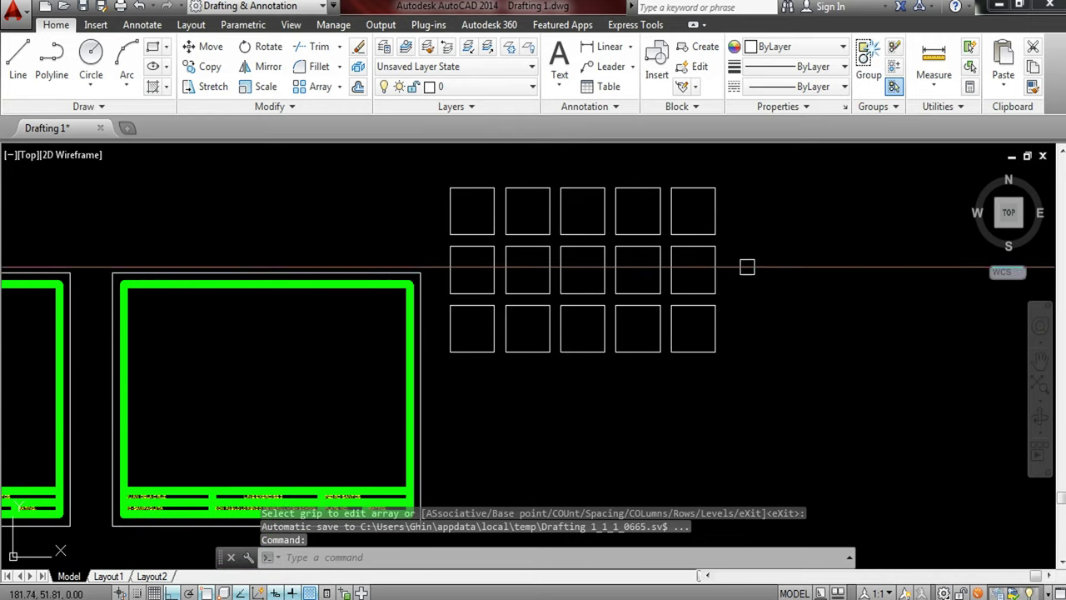
pyautogui.click(781, 191)
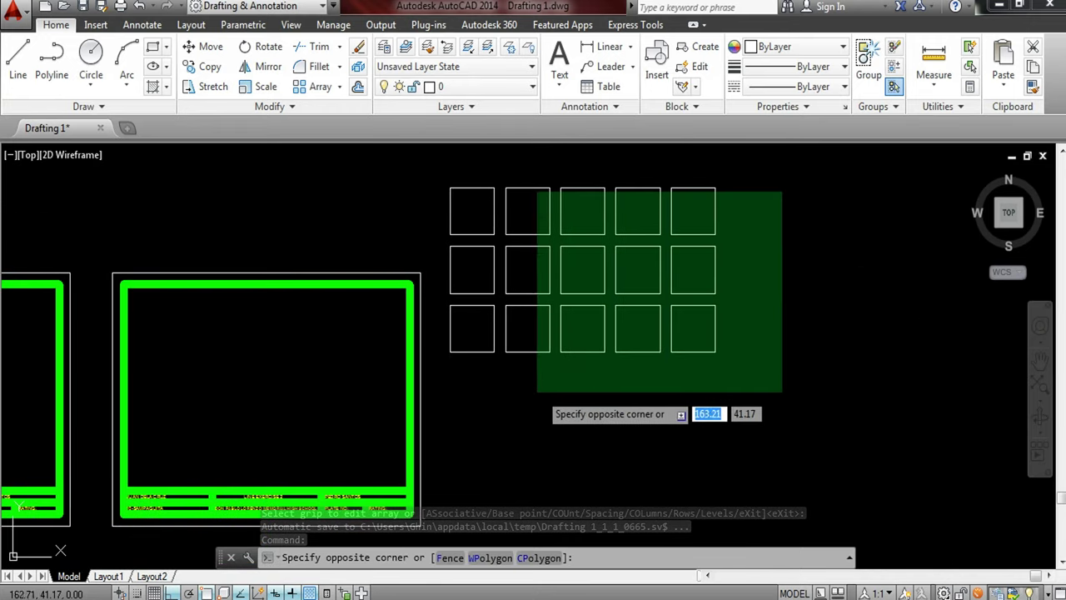
pyautogui.click(486, 397)
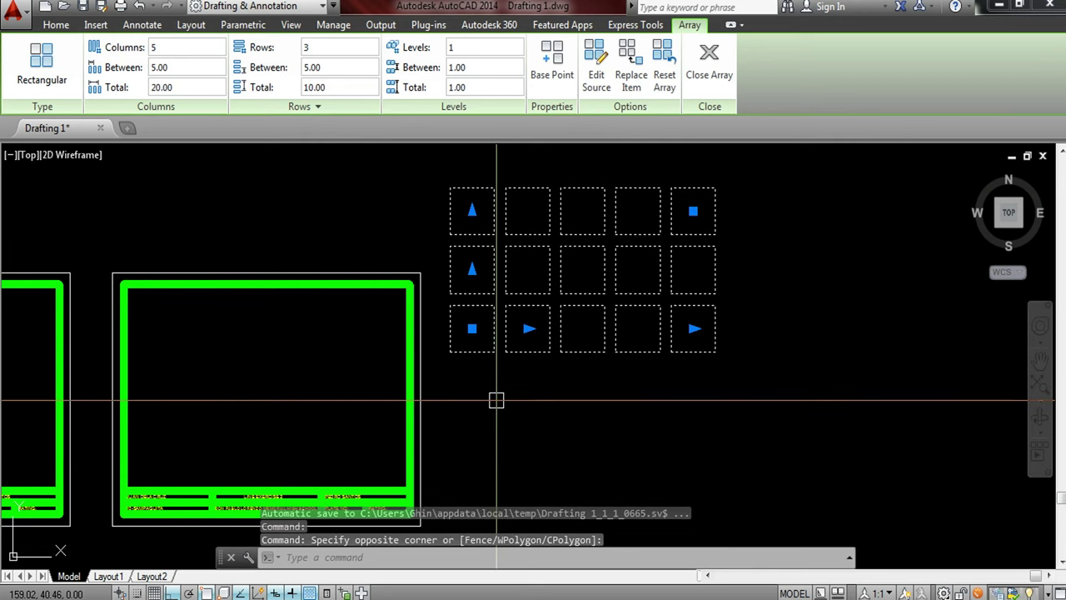
pyautogui.press('Escape')
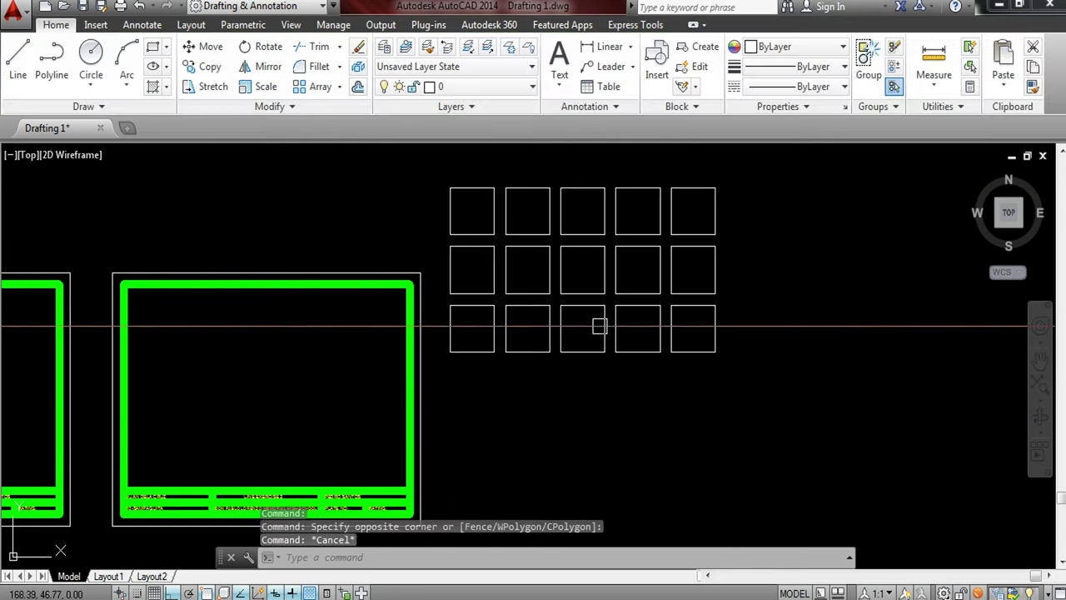
pyautogui.click(781, 185)
pyautogui.click(442, 420)
pyautogui.write('M')
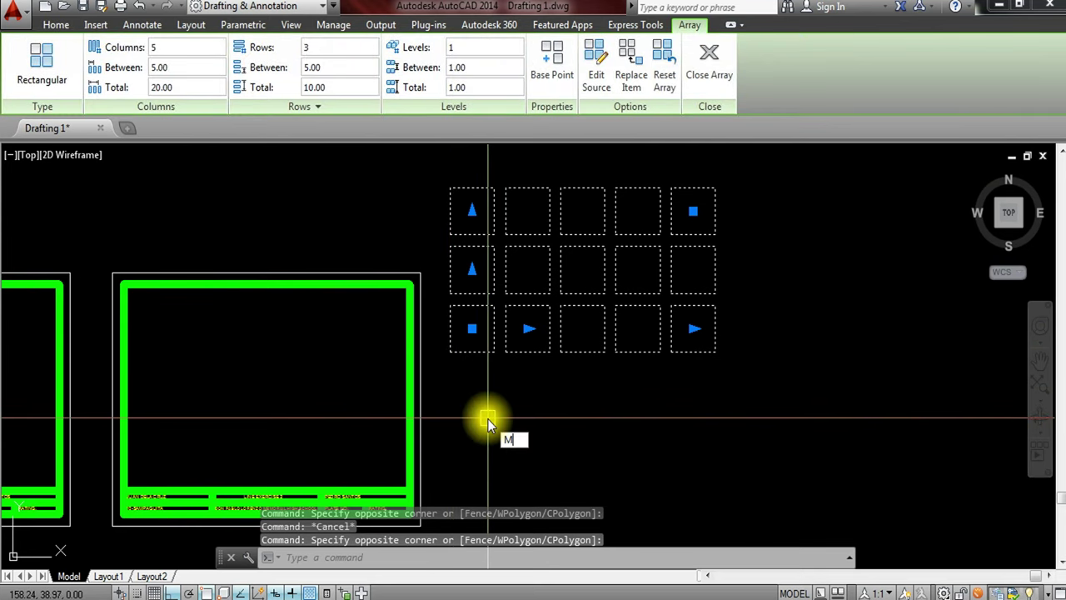
pyautogui.press('Return')
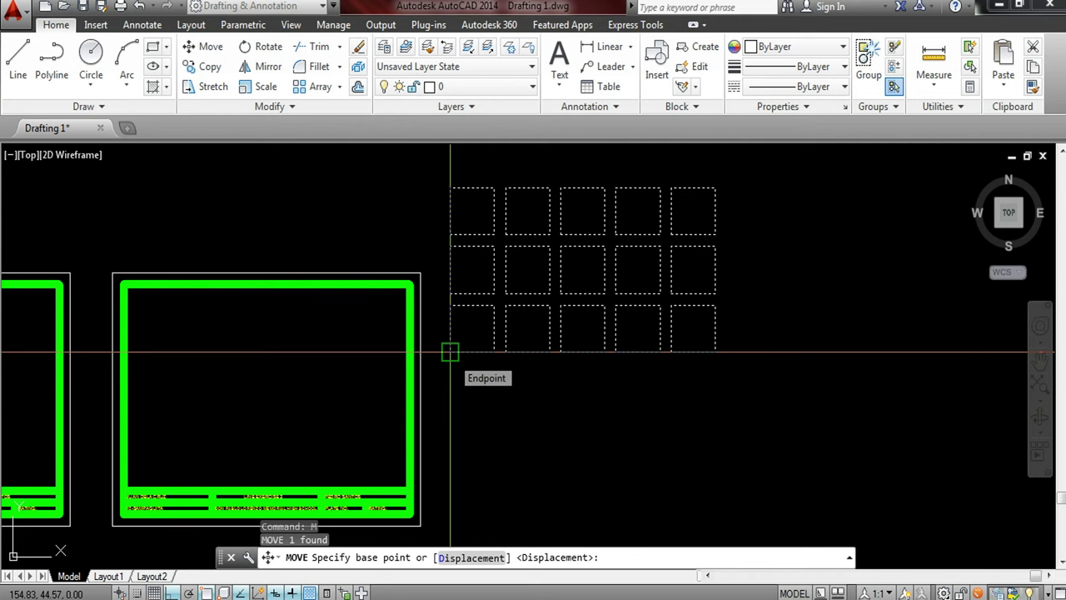
# - Move the box grid by its lower-left corner into the green border, with Ortho on
pyautogui.click(449, 351)
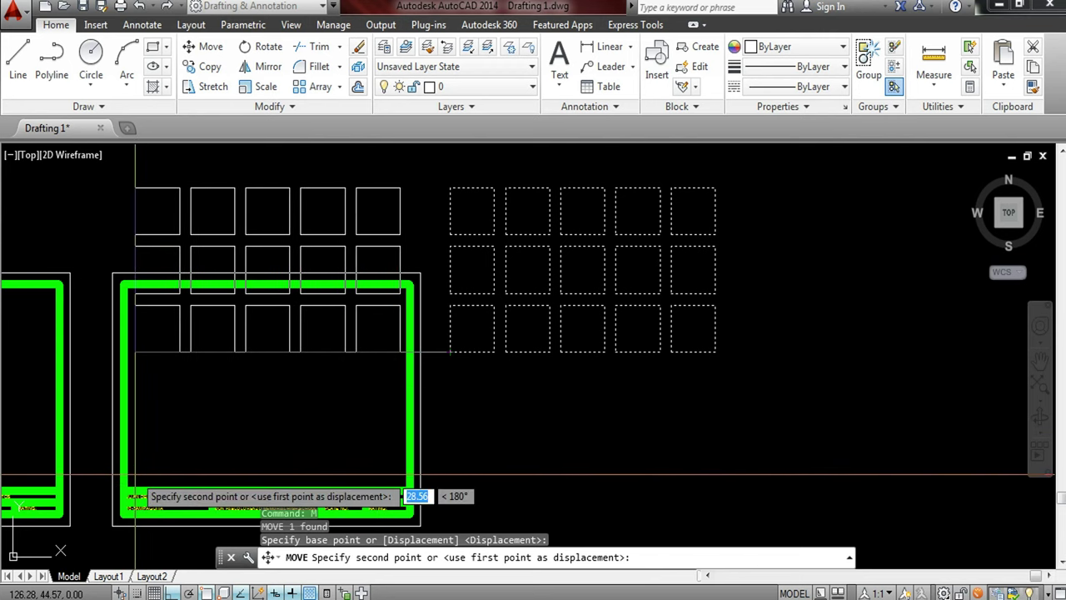
pyautogui.press('F8')
pyautogui.press('F8')
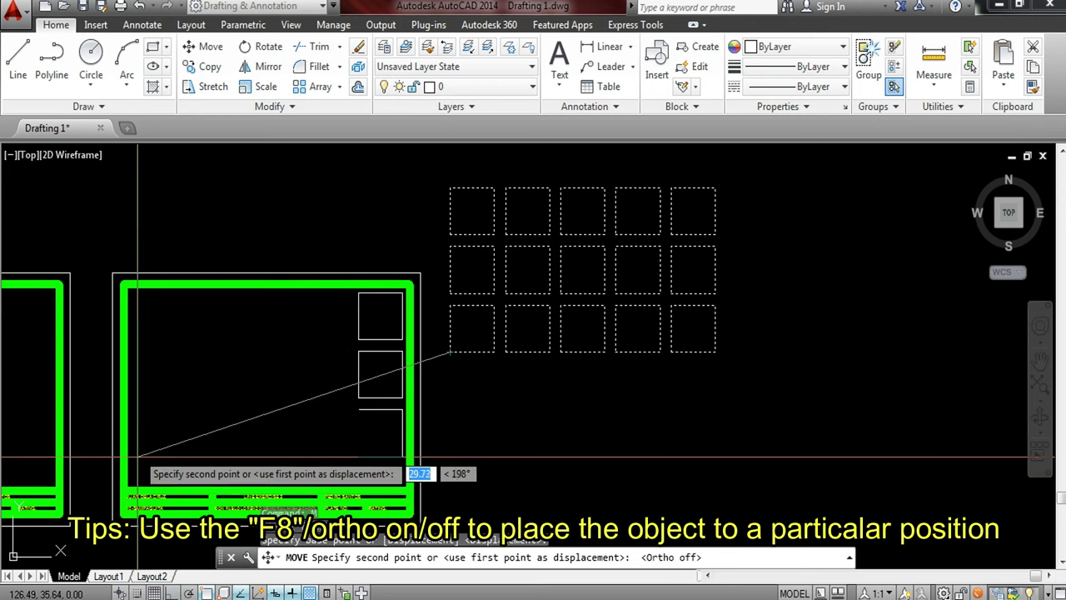
pyautogui.scroll(2, 138, 478)
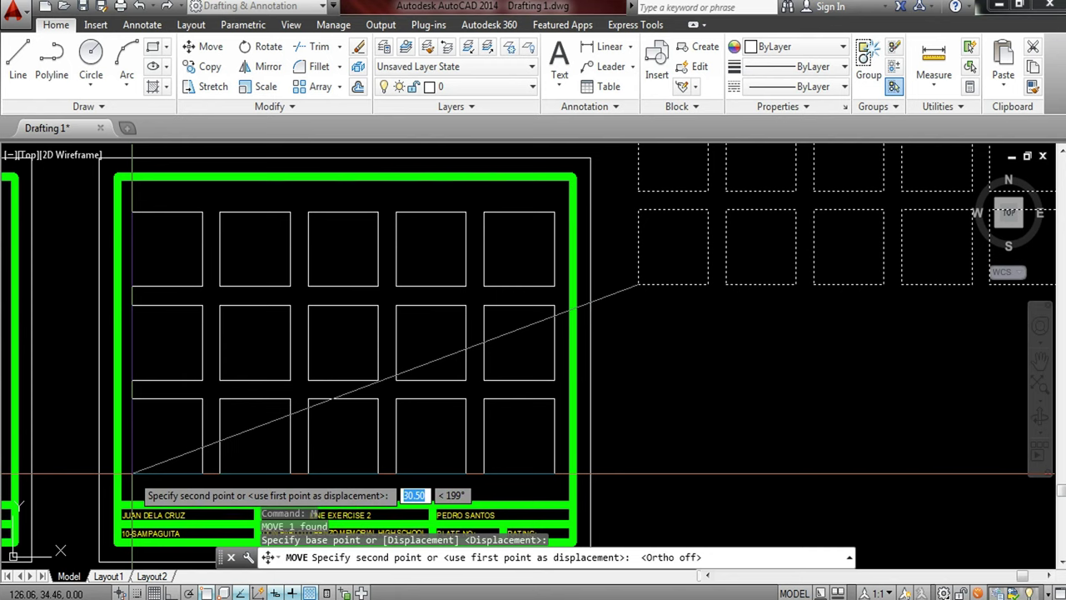
pyautogui.click(133, 473)
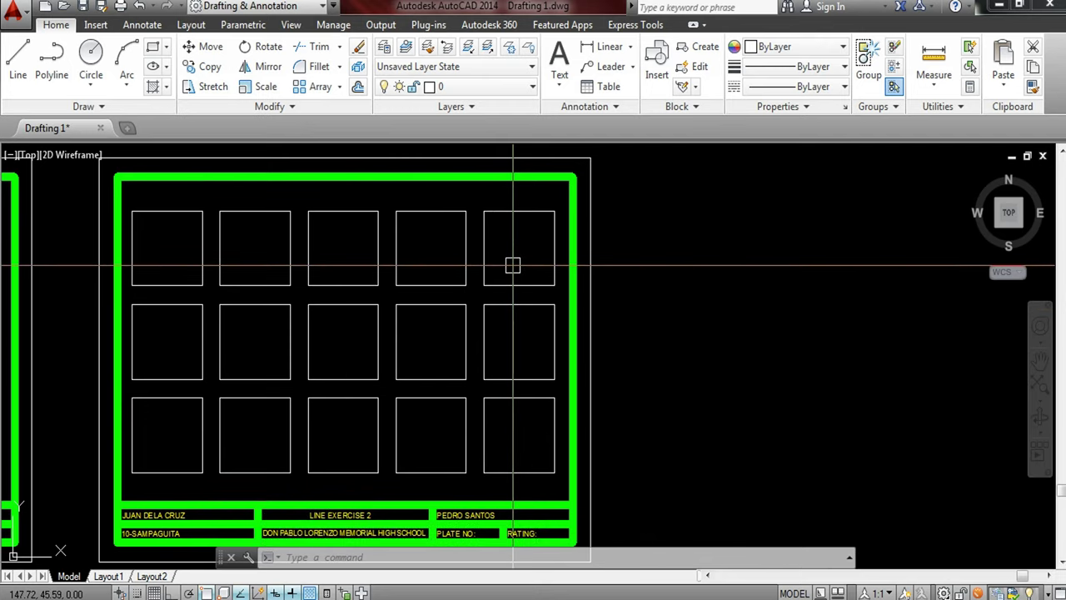
pyautogui.moveTo(370, 370)
pyautogui.mouseDown(button='middle')
pyautogui.moveTo(457, 316)
pyautogui.moveTo(465, 333)
pyautogui.mouseUp(button='middle')
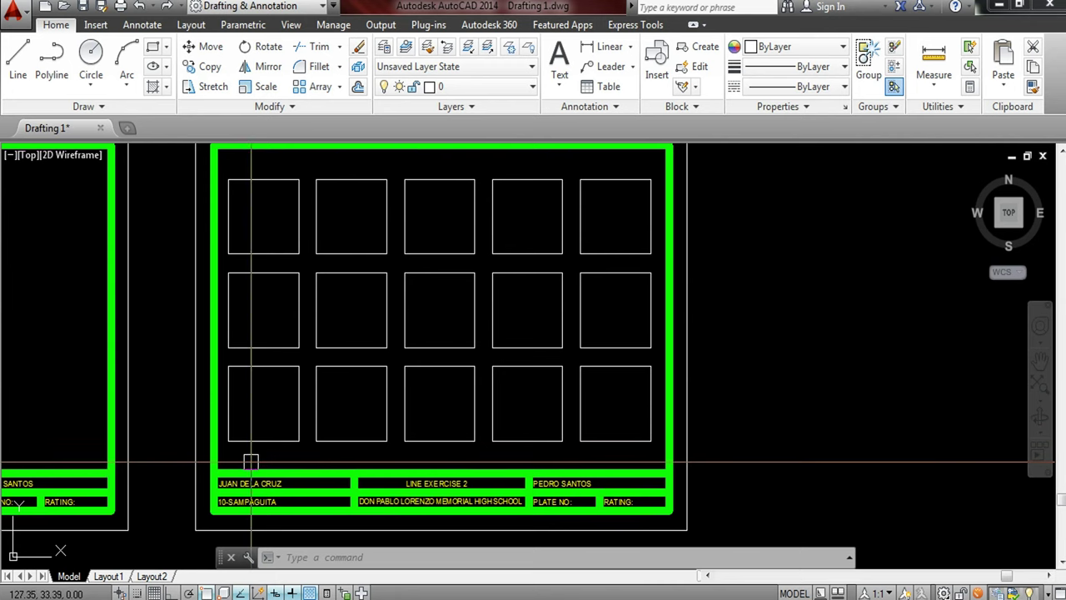
pyautogui.scroll(2, 248, 457)
pyautogui.scroll(4, 248, 450)
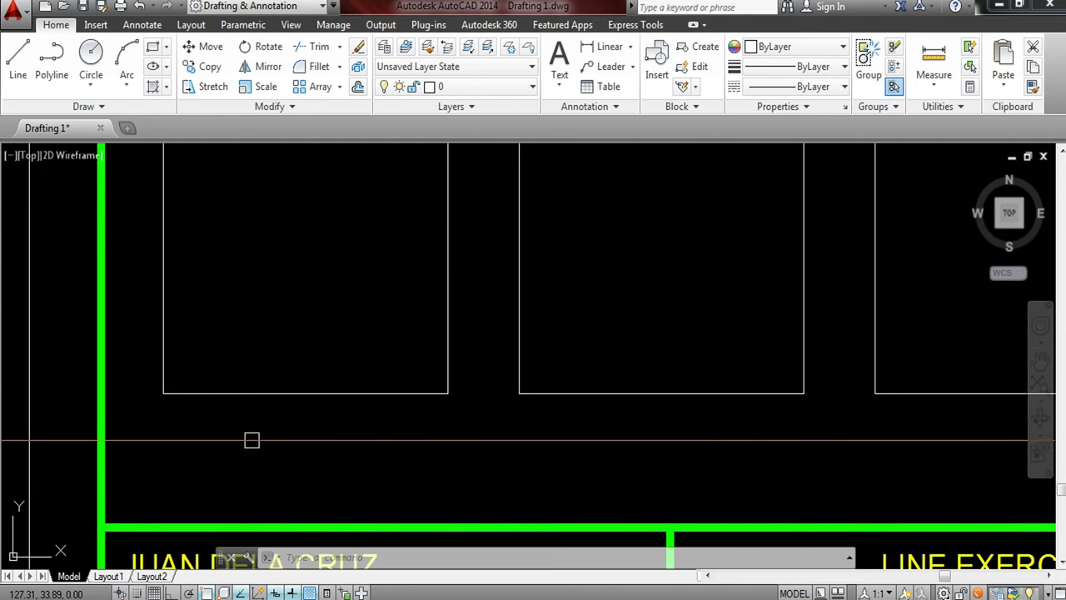
pyautogui.scroll(-4, 249, 441)
pyautogui.scroll(4, 255, 447)
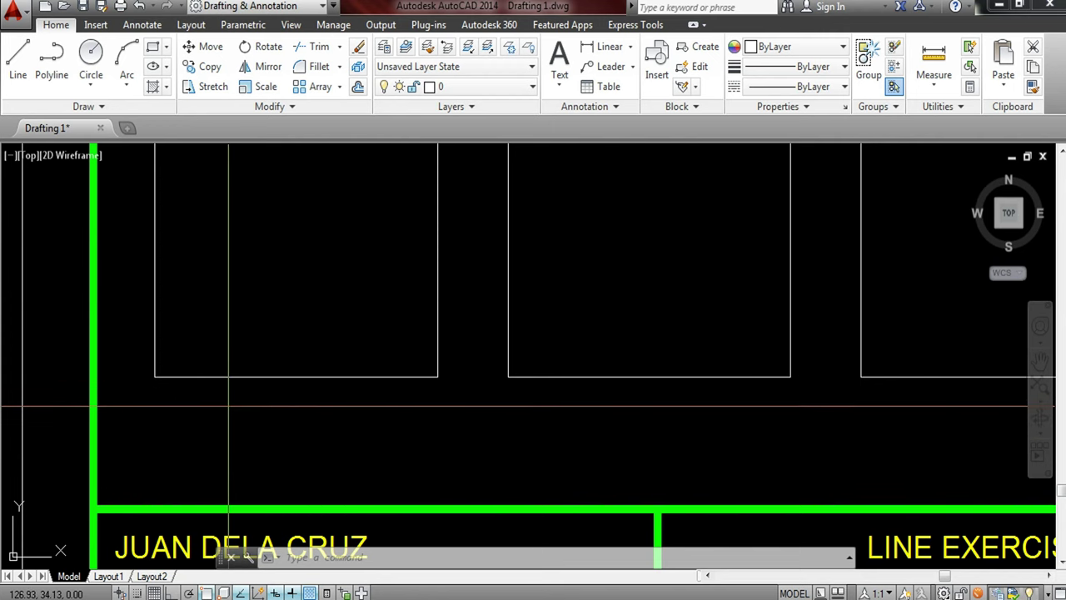
pyautogui.scroll(-10, 252, 402)
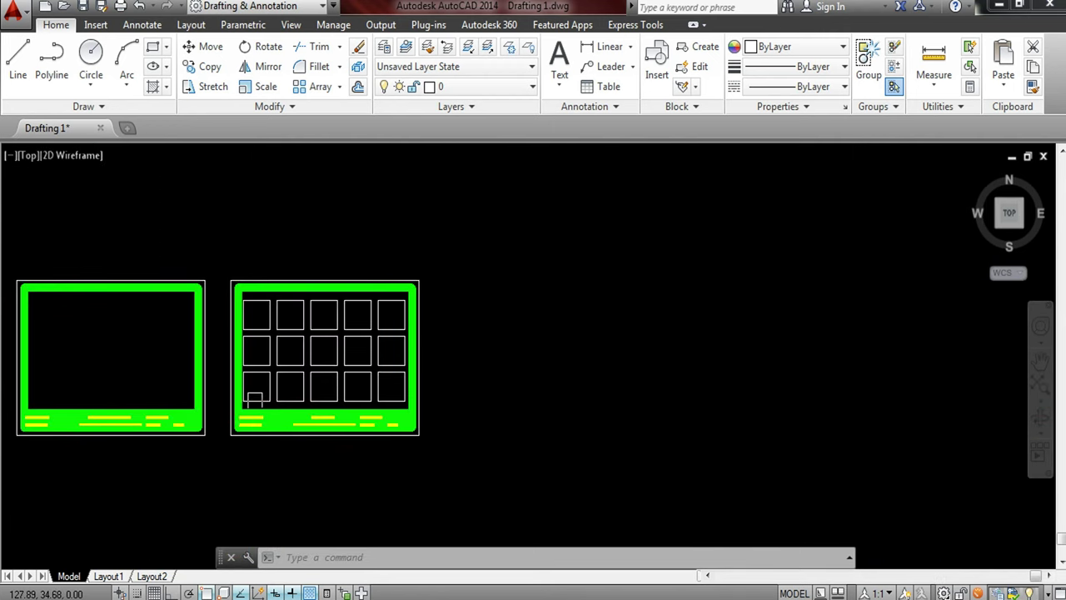
pyautogui.scroll(4, 255, 401)
pyautogui.moveTo(254, 402); pyautogui.dragTo(252, 440, button='middle')
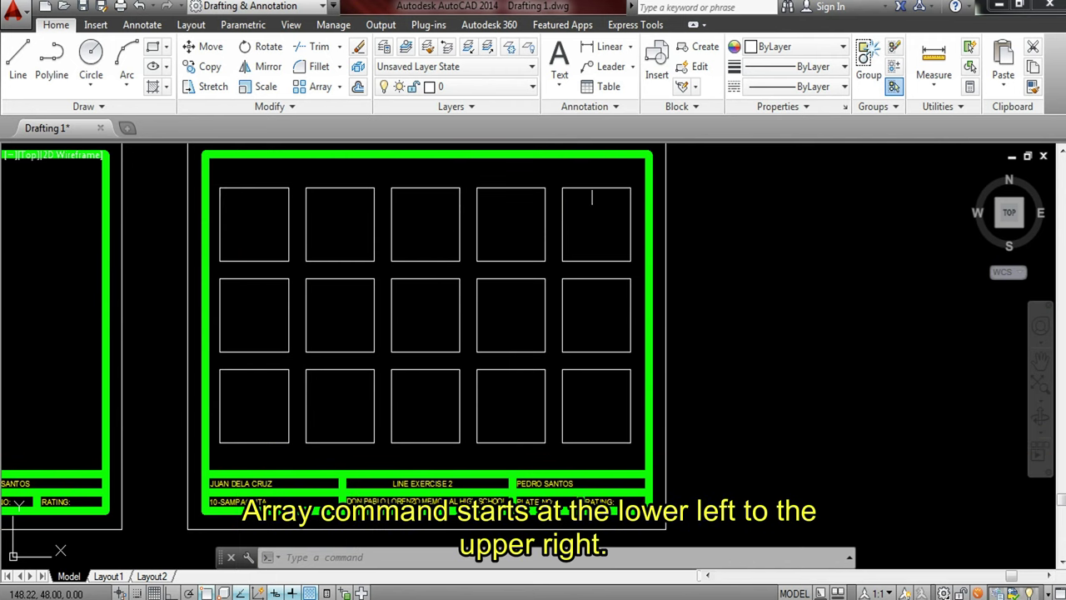
pyautogui.scroll(2, 283, 441)
pyautogui.scroll(2, 239, 464)
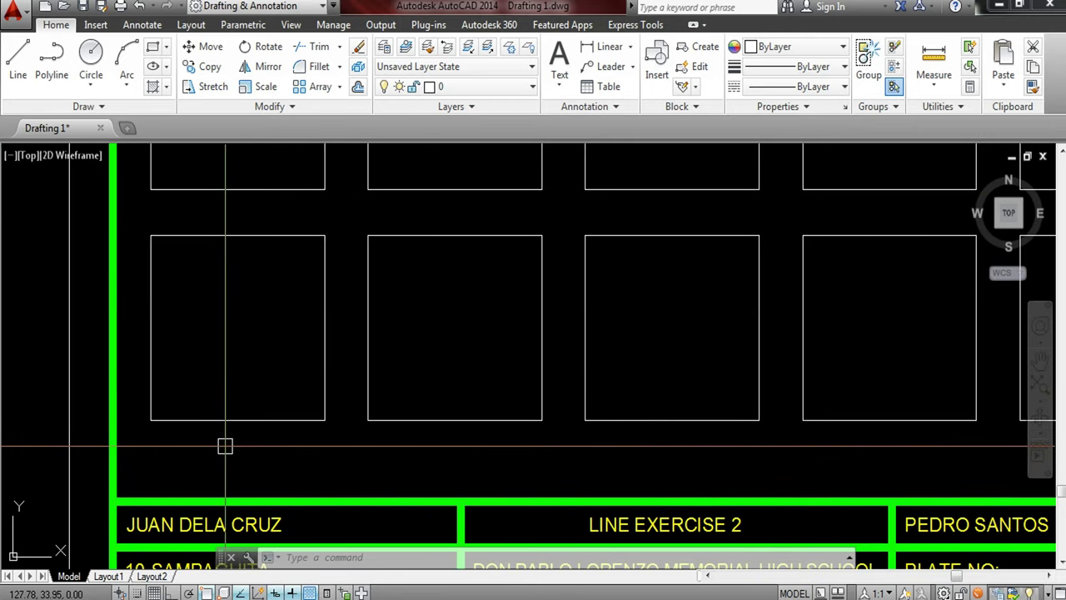
# - Start the MTEXT command with T, using Standard style at 0.20 height
pyautogui.write('T')
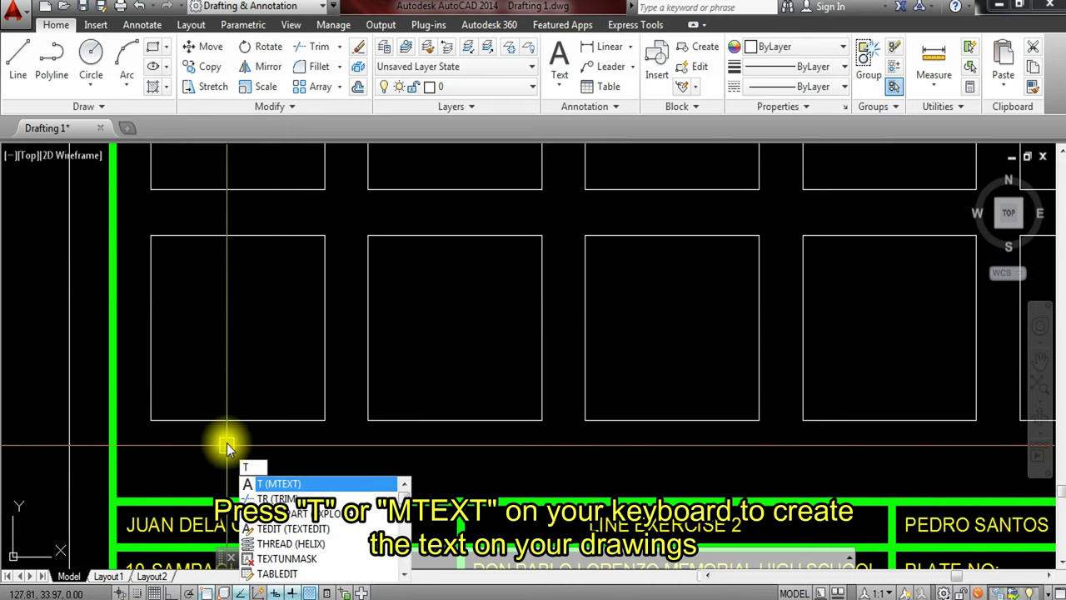
pyautogui.press('Return')
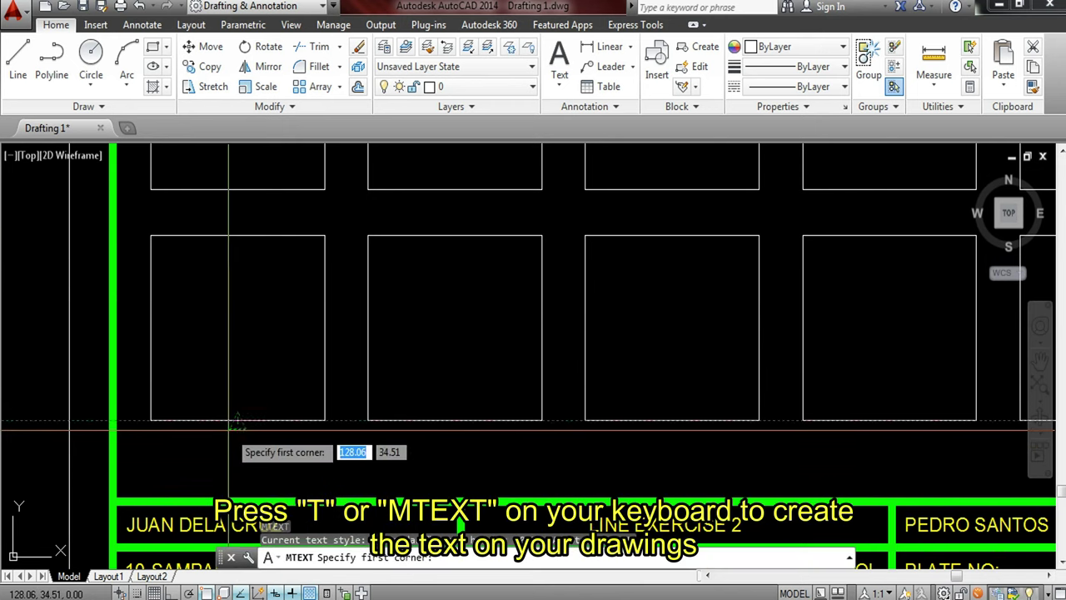
# - Draw the text box below the bottom-left square and type SYMBOL 1
pyautogui.click(166, 435)
pyautogui.click(298, 454)
pyautogui.write('SYMBOL 1')
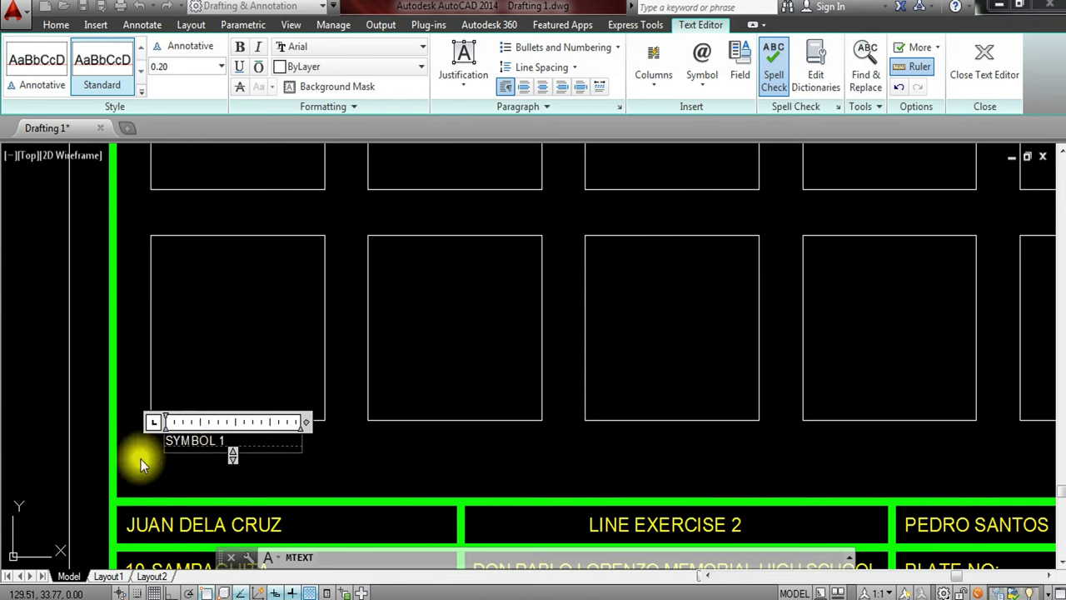
# - Change the SYMBOL 1 text height to 0.30 and close the text editor
pyautogui.moveTo(239, 441); pyautogui.dragTo(166, 444)
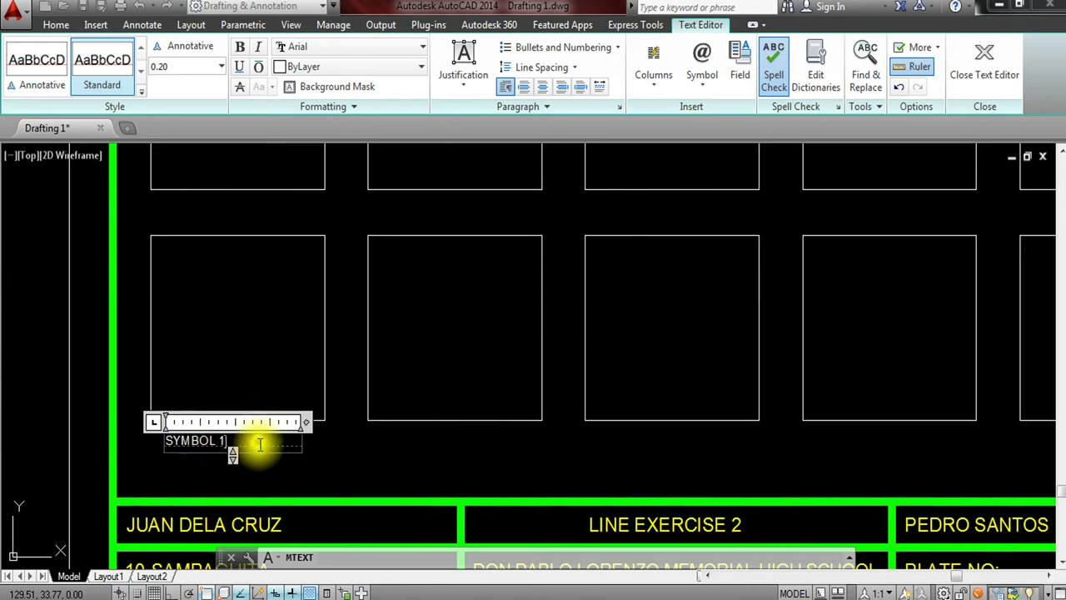
pyautogui.moveTo(260, 440); pyautogui.dragTo(153, 428)
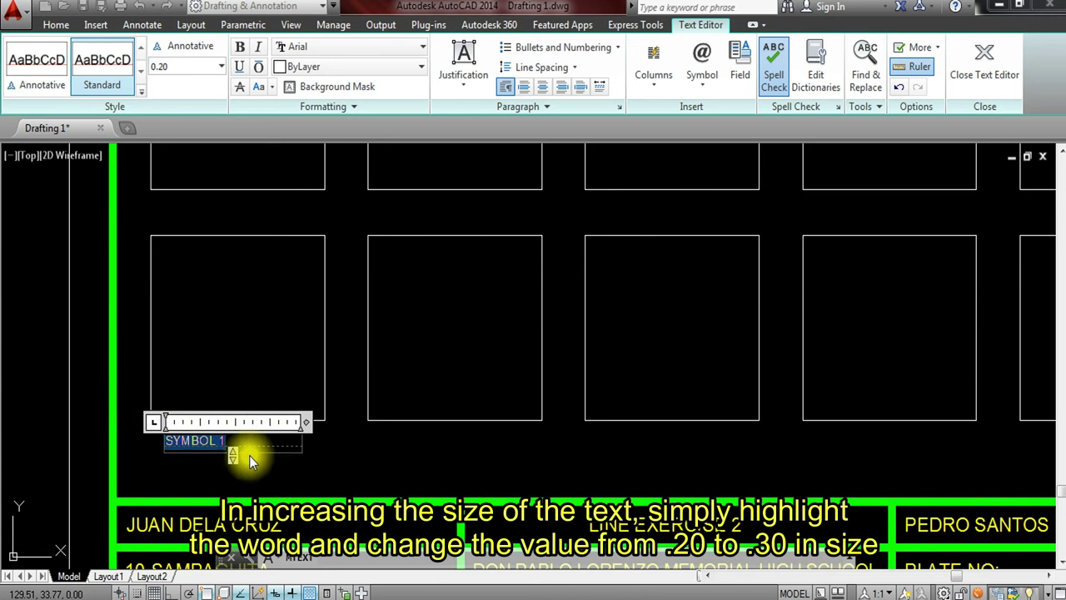
pyautogui.click(167, 66)
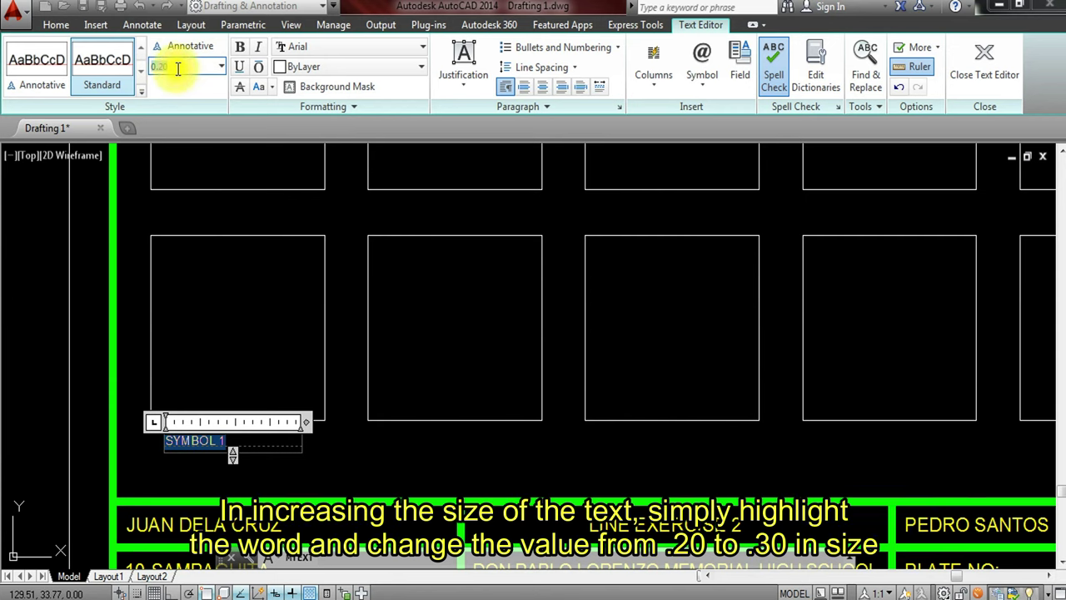
pyautogui.write('.3')
pyautogui.write('0.3')
pyautogui.press('Return')
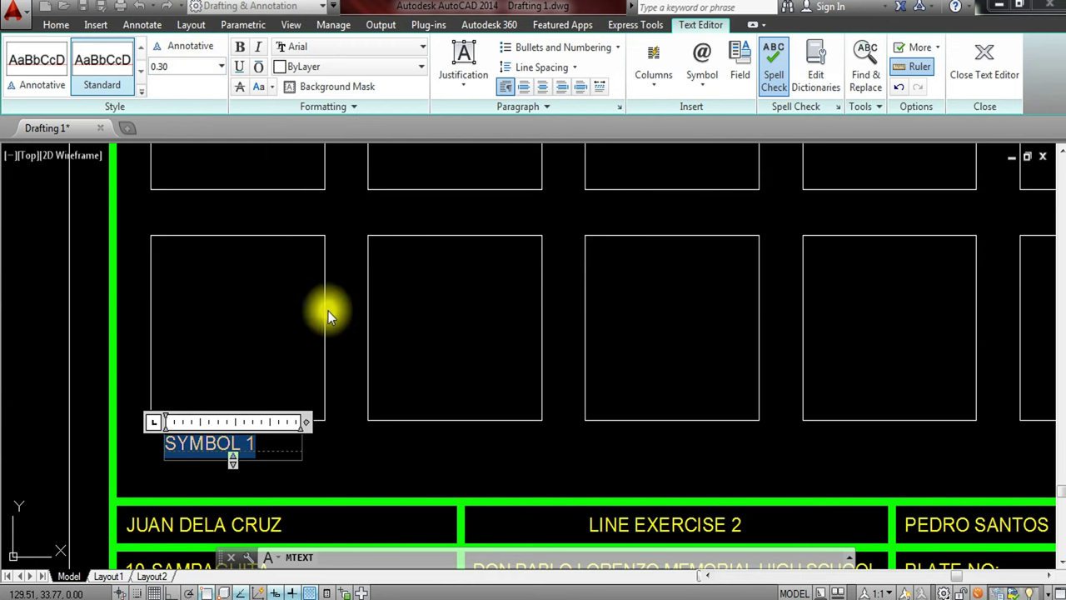
pyautogui.click(362, 448)
pyautogui.scroll(-2, 333, 393)
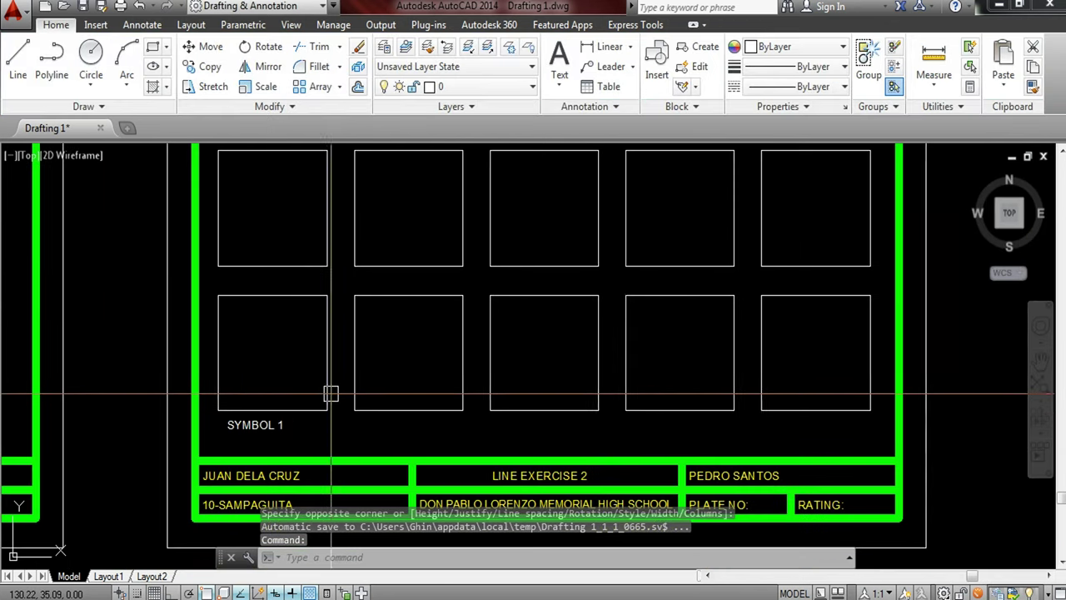
# - Move the SYMBOL 1 label just below the bottom-left box
pyautogui.scroll(4, 277, 425)
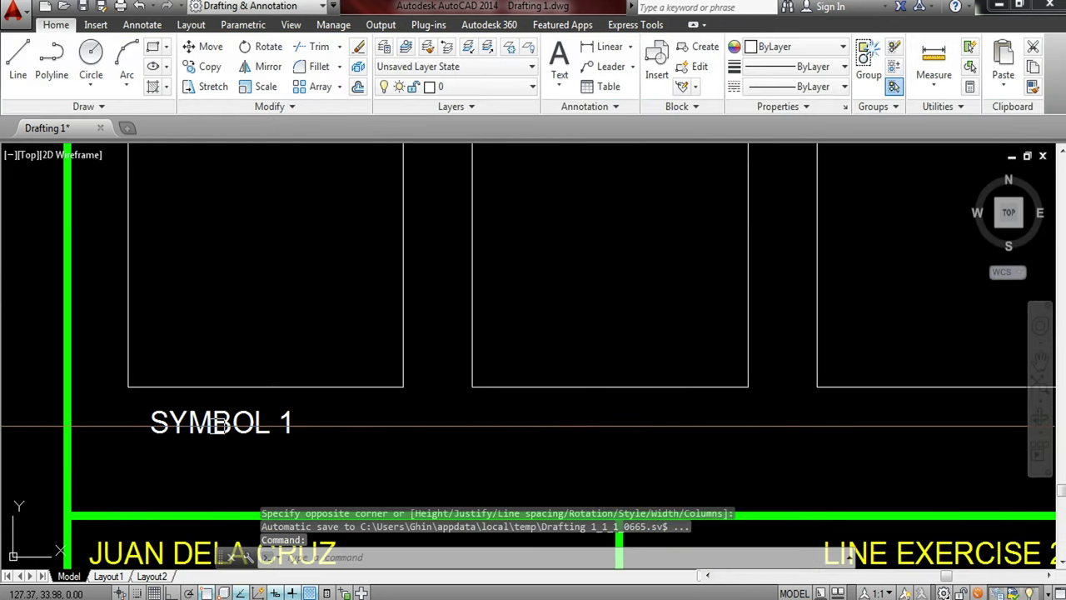
pyautogui.click(326, 419)
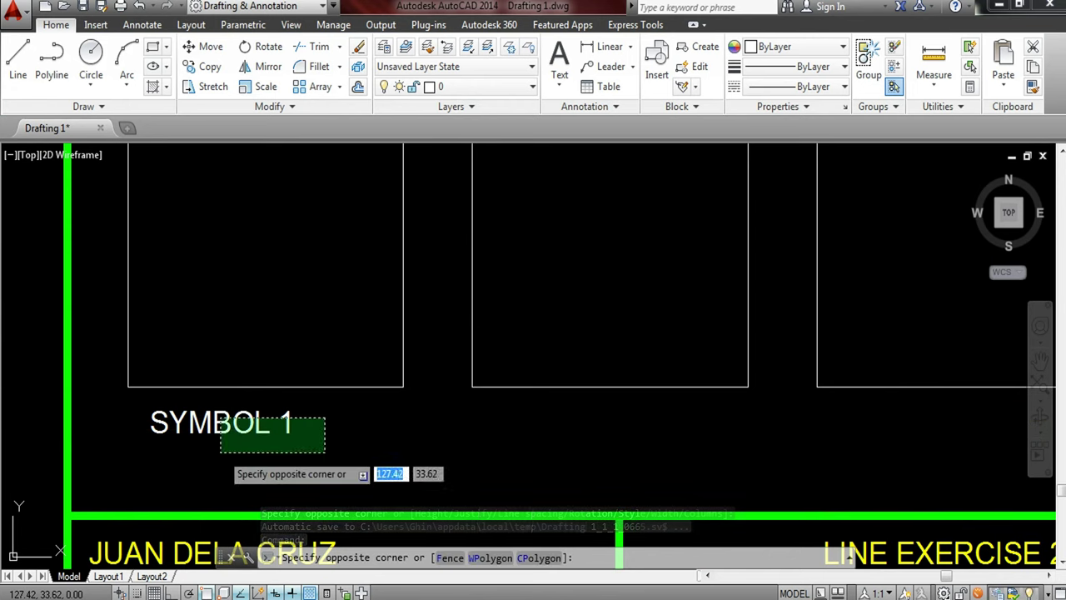
pyautogui.click(250, 456)
pyautogui.write('m')
pyautogui.press('Return')
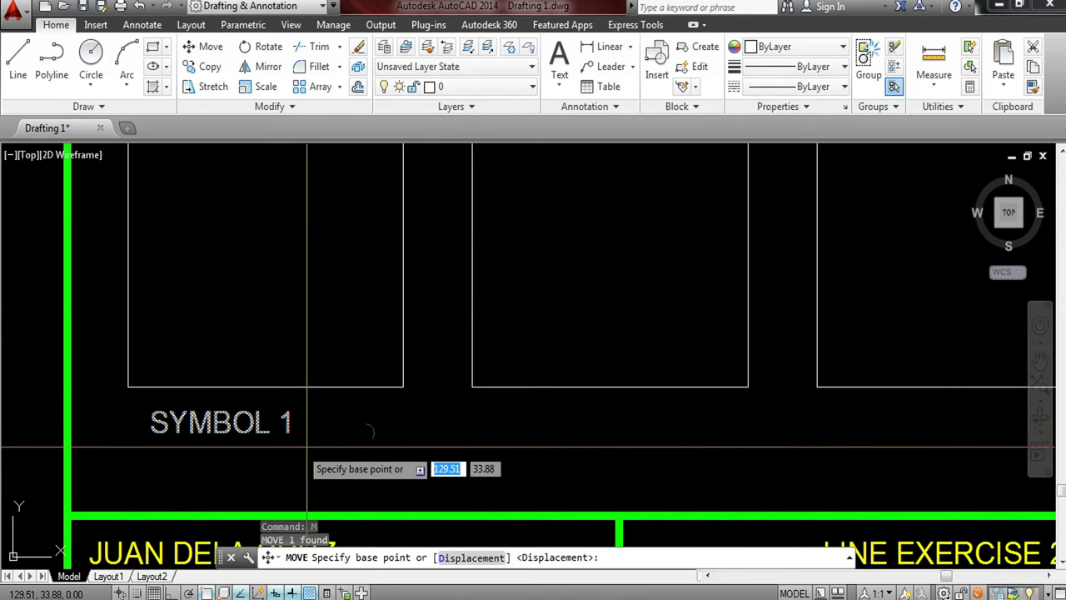
pyautogui.click(375, 436)
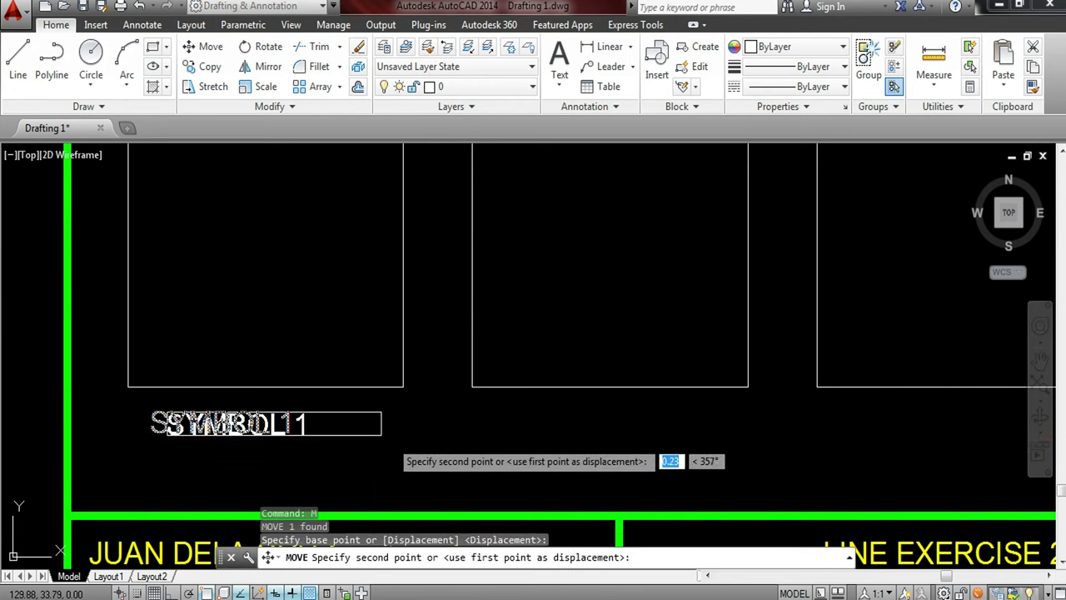
pyautogui.click(410, 427)
# - Pan to the bottom row of boxes and begin selecting the SYMBOL 1 label
pyautogui.scroll(-4, 409, 428)
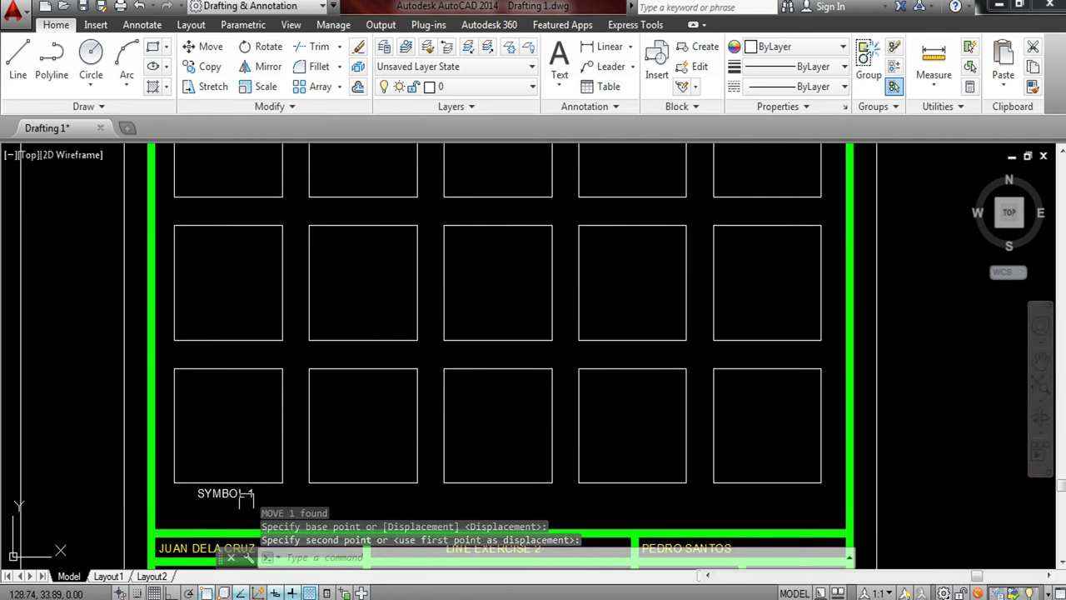
pyautogui.scroll(-2, 294, 397)
pyautogui.scroll(1, 305, 419)
pyautogui.moveTo(305, 419); pyautogui.dragTo(218, 502, button='middle')
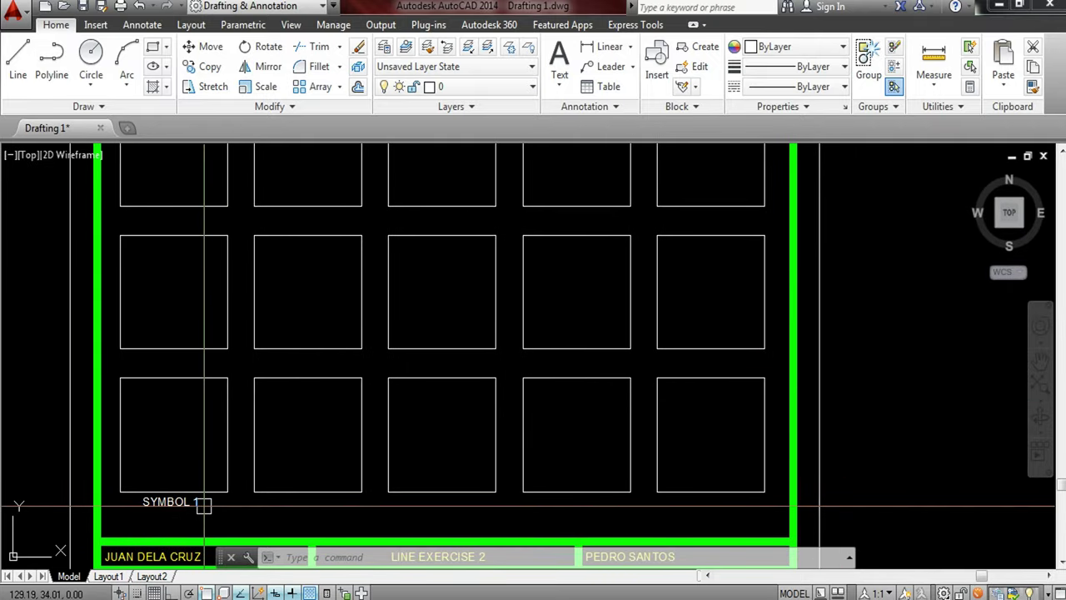
pyautogui.click(207, 501)
pyautogui.press('Escape')
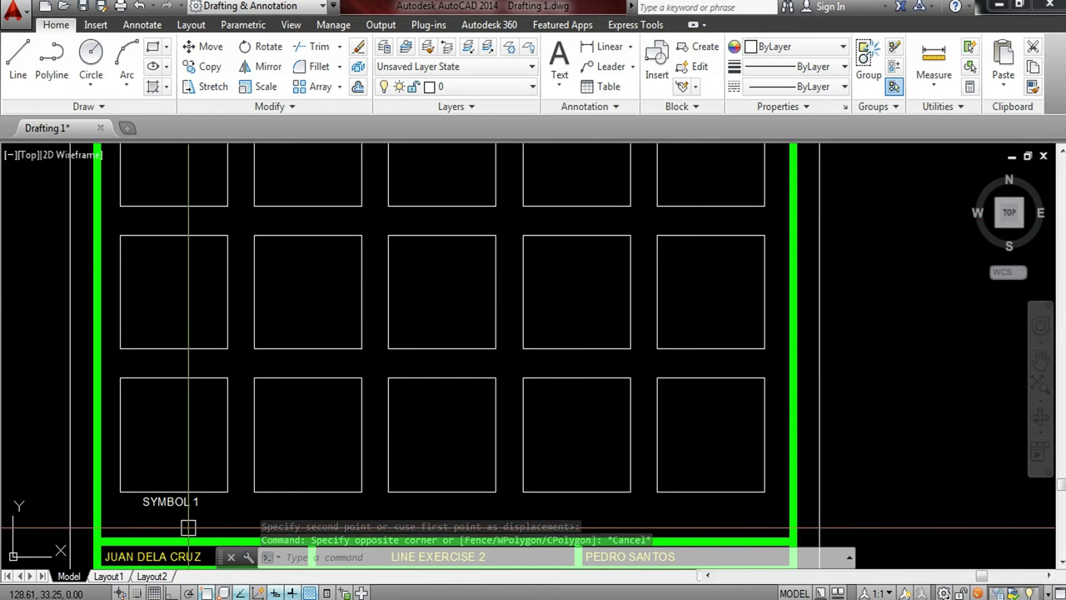
pyautogui.click(215, 504)
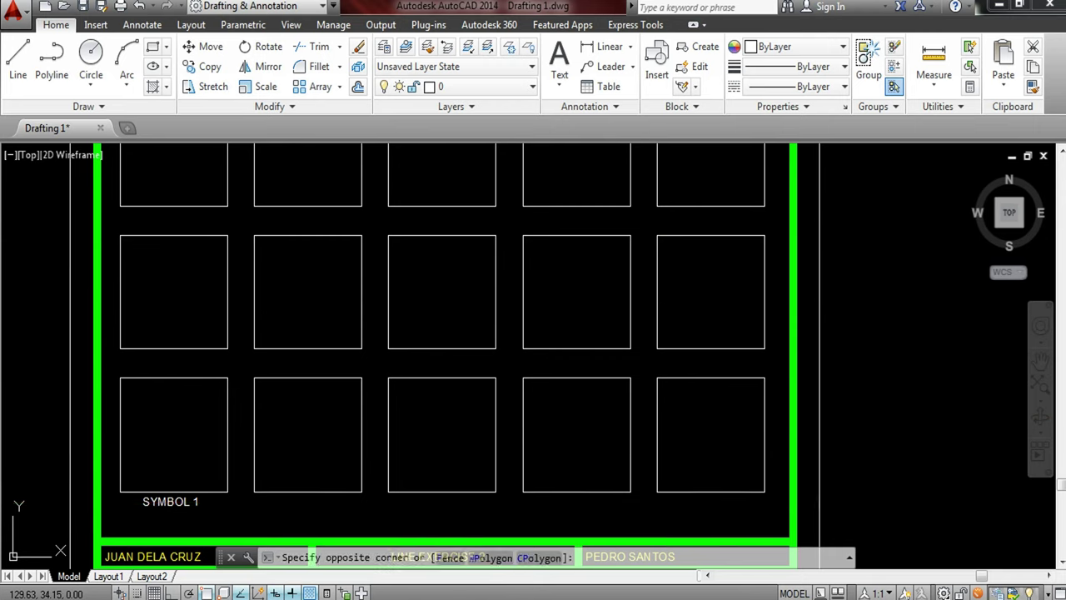
pyautogui.press('Escape')
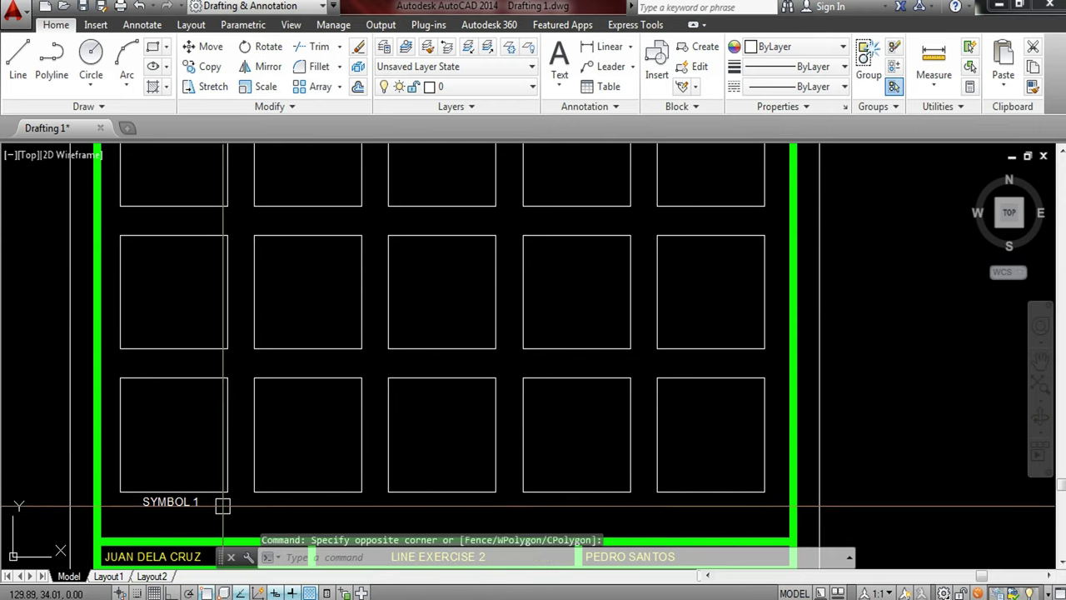
pyautogui.click(223, 500)
# - Select SYMBOL 1 and start a rectangular array of it with AY
pyautogui.click(146, 491)
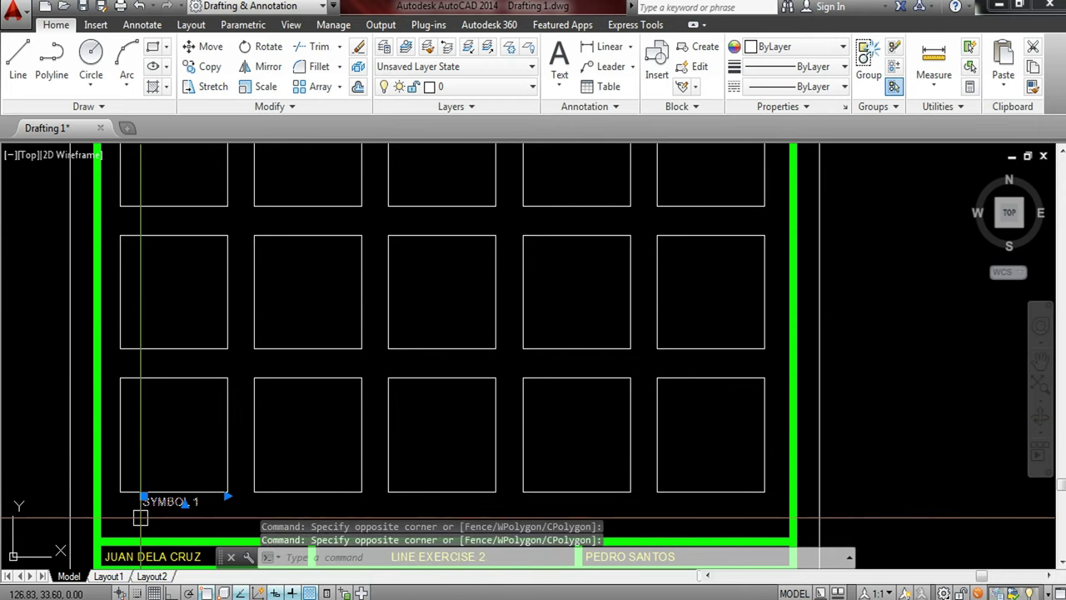
pyautogui.click(184, 523)
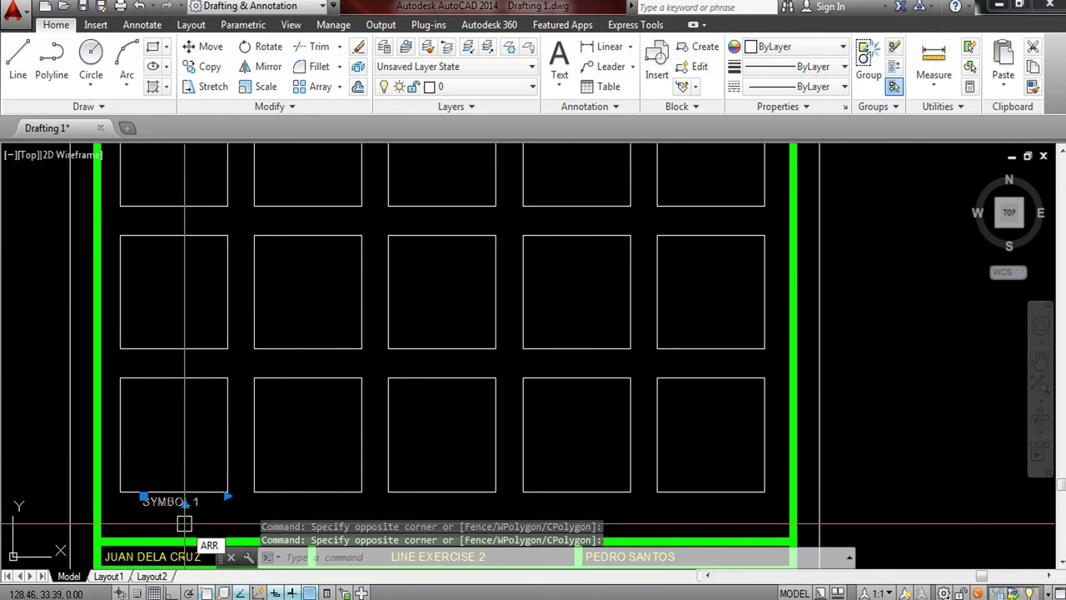
pyautogui.write('AY')
pyautogui.press('Return')
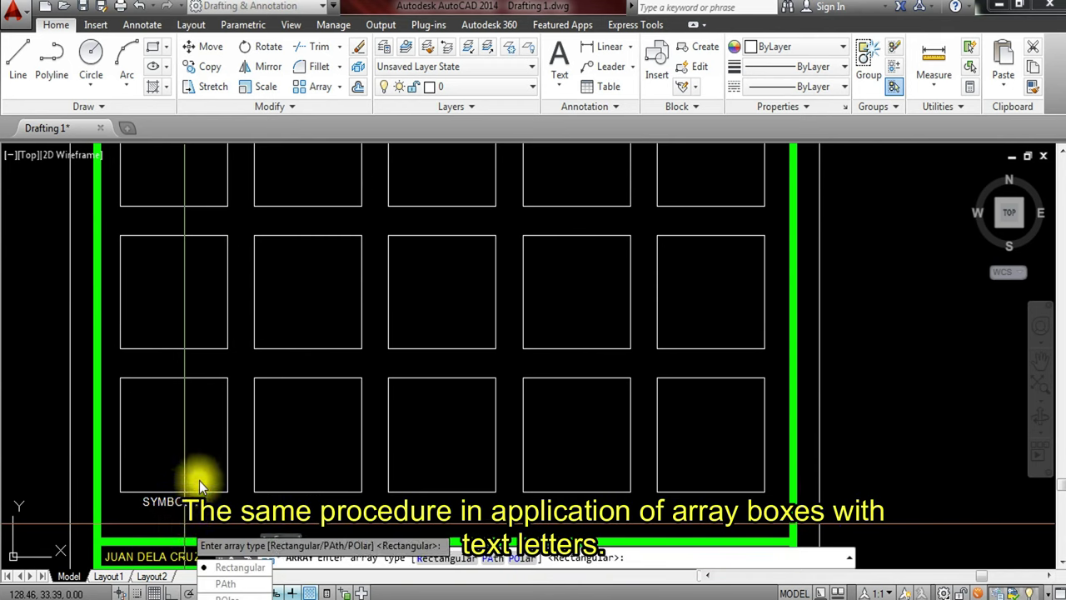
pyautogui.click(242, 568)
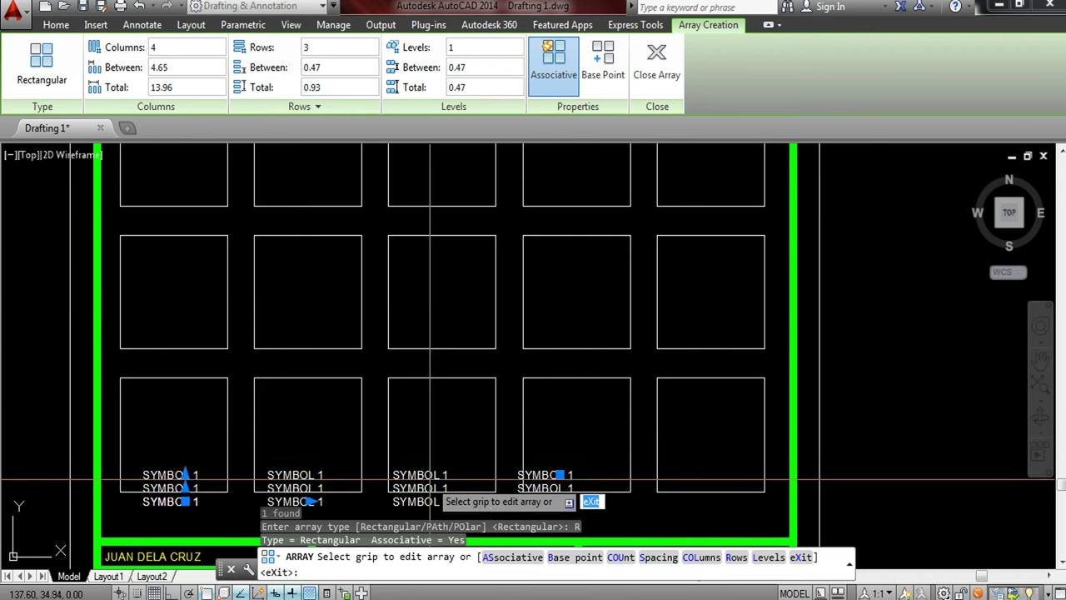
# - Set the label array to 5 columns and 3 rows, both spaced 5.00 apart
pyautogui.click(184, 48)
pyautogui.write('5')
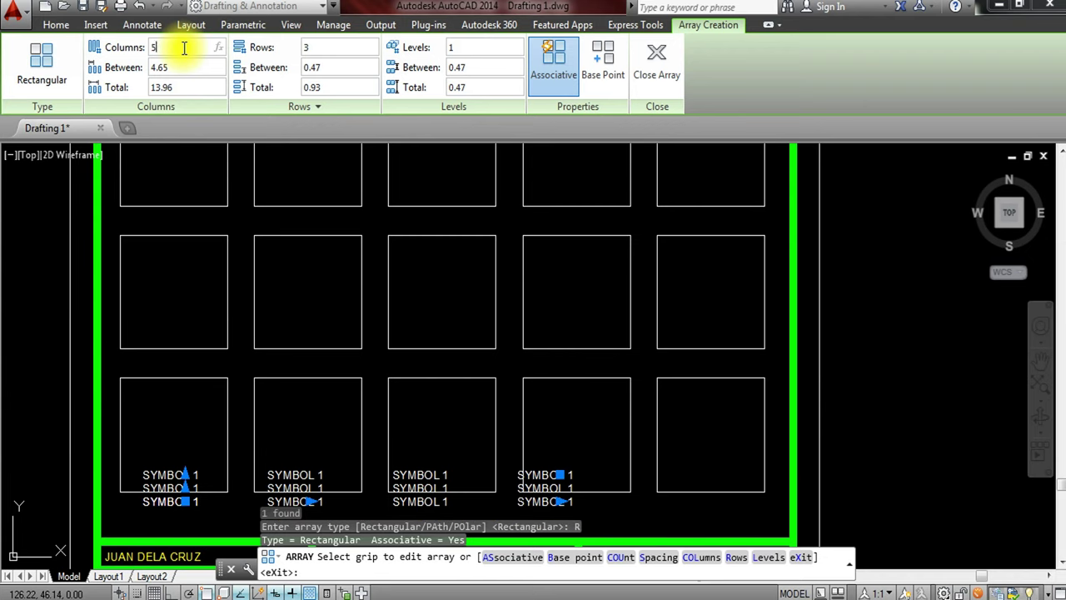
pyautogui.press('Return')
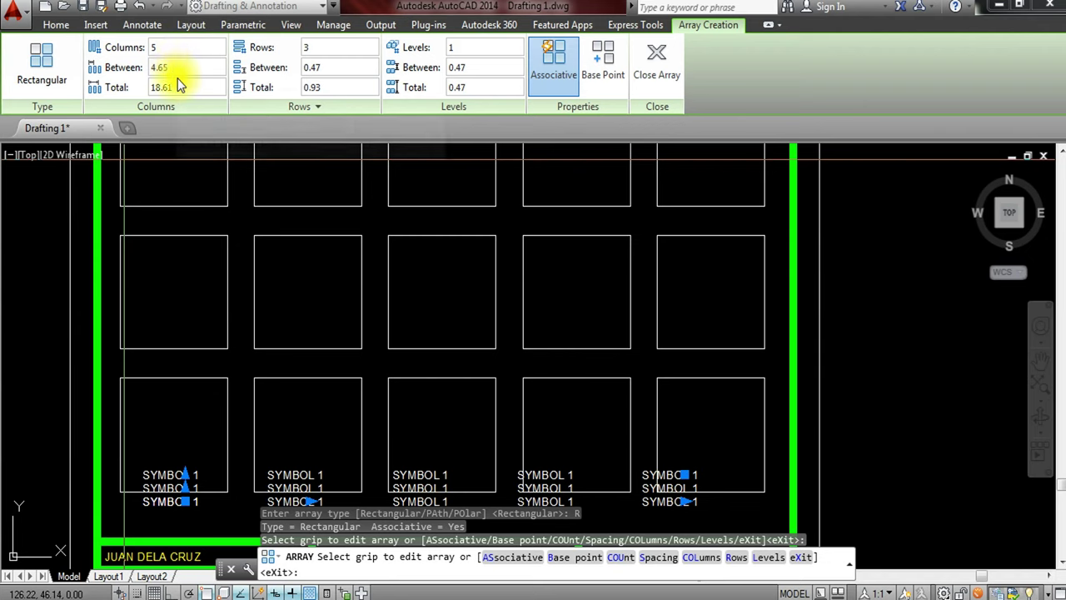
pyautogui.click(175, 69)
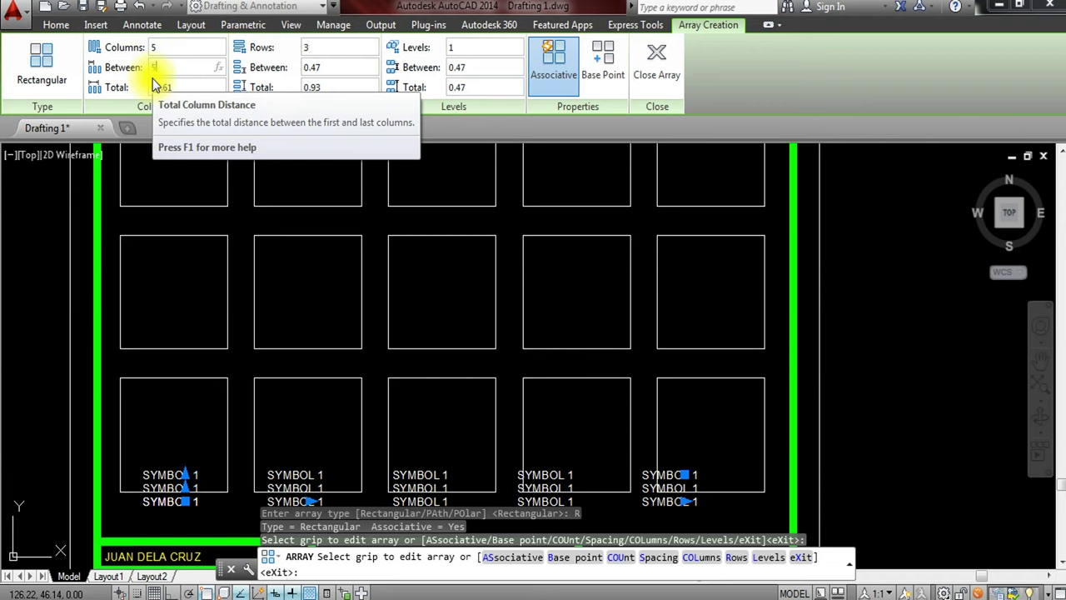
pyautogui.press('Return')
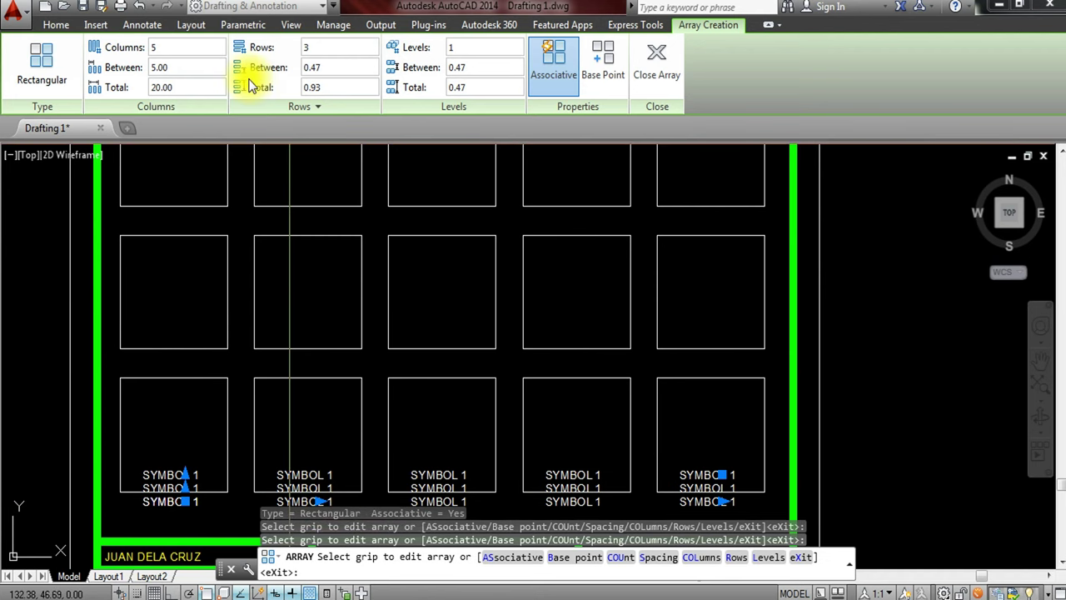
pyautogui.click(315, 45)
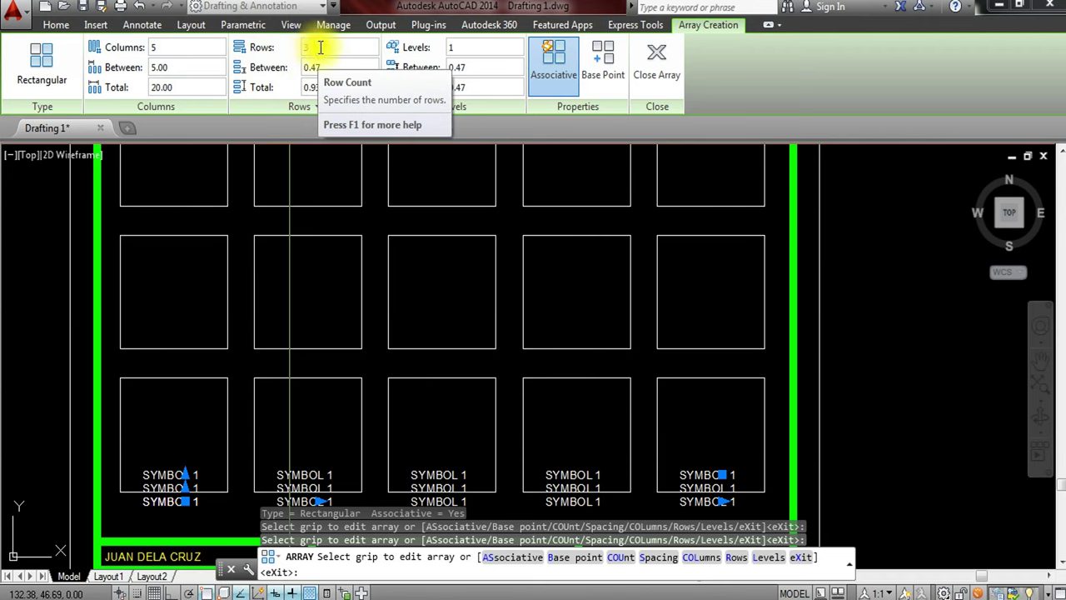
pyautogui.click(323, 47)
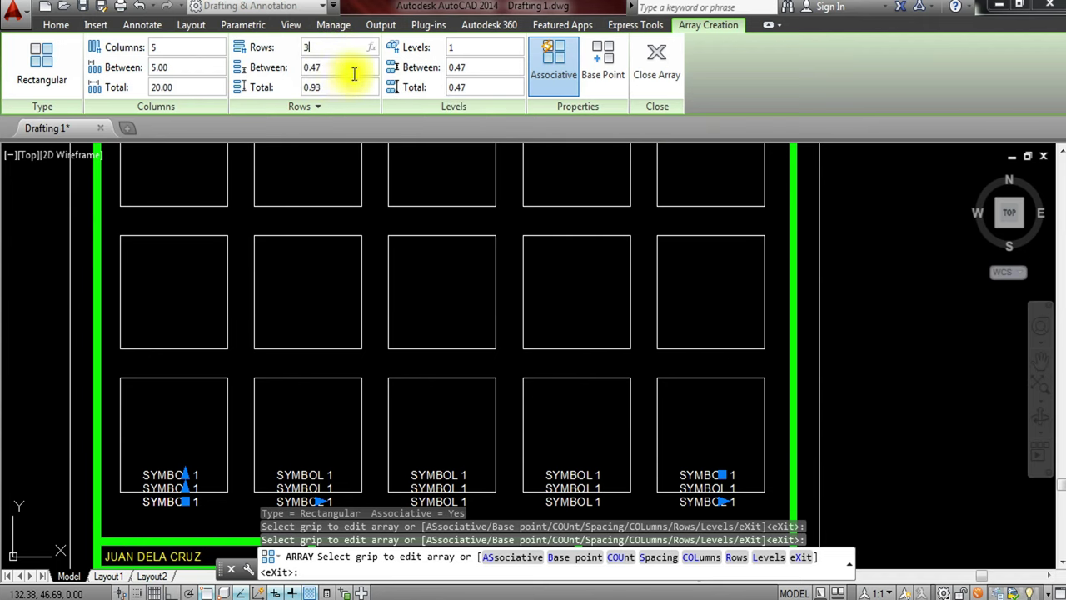
pyautogui.click(347, 67)
pyautogui.moveTo(341, 67); pyautogui.dragTo(289, 73)
pyautogui.write('5')
pyautogui.press('Return')
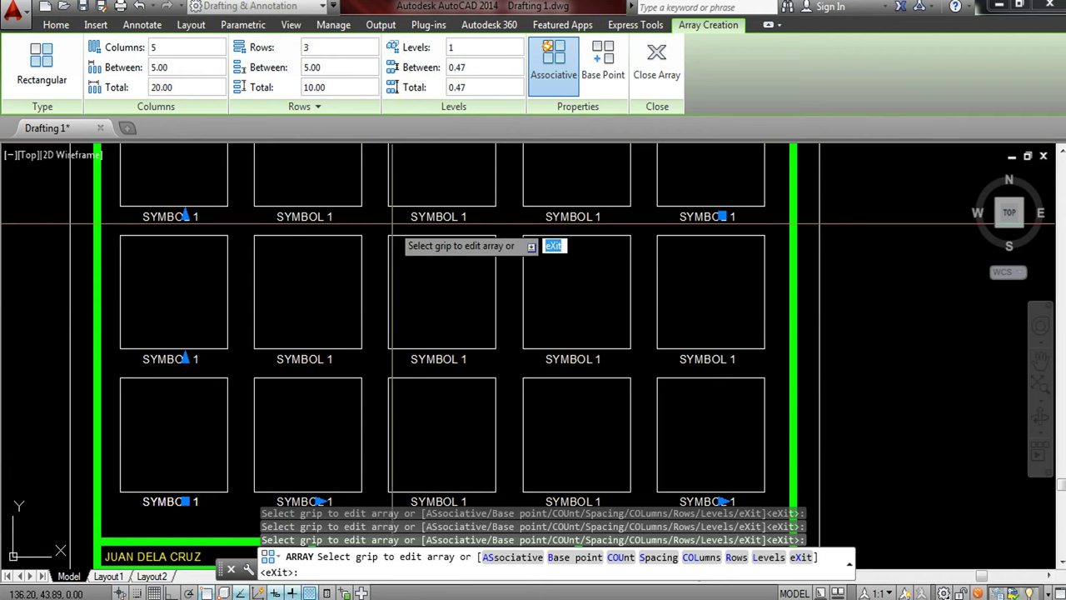
pyautogui.scroll(-4, 380, 222)
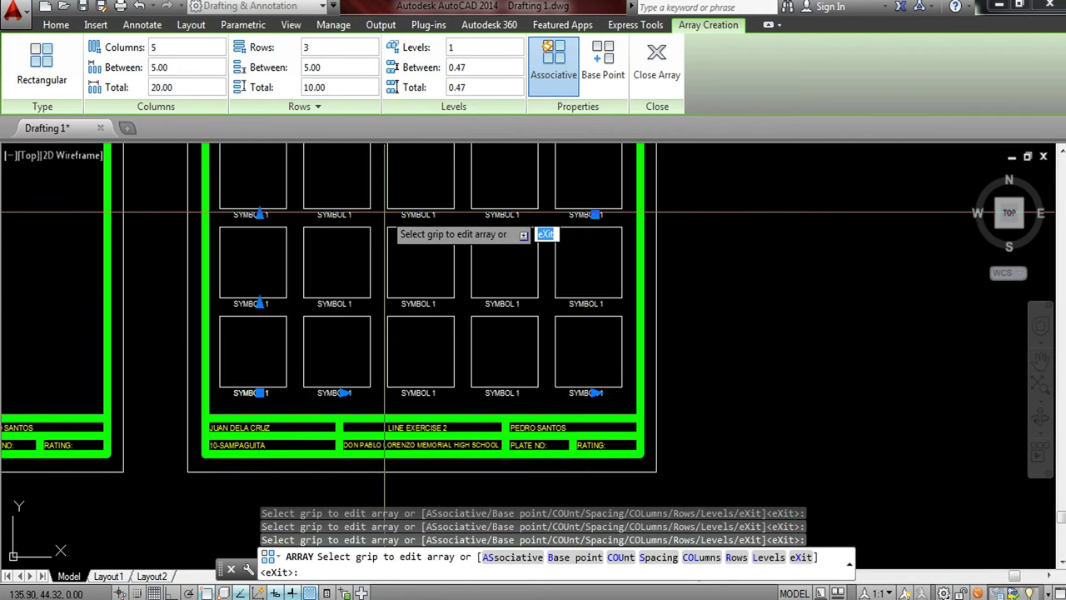
# - View the whole sheet and finish the 5x3 SYMBOL 1 label array
pyautogui.moveTo(389, 233)
pyautogui.mouseDown(button='middle')
pyautogui.moveTo(360, 292)
pyautogui.moveTo(352, 258)
pyautogui.mouseUp(button='middle')
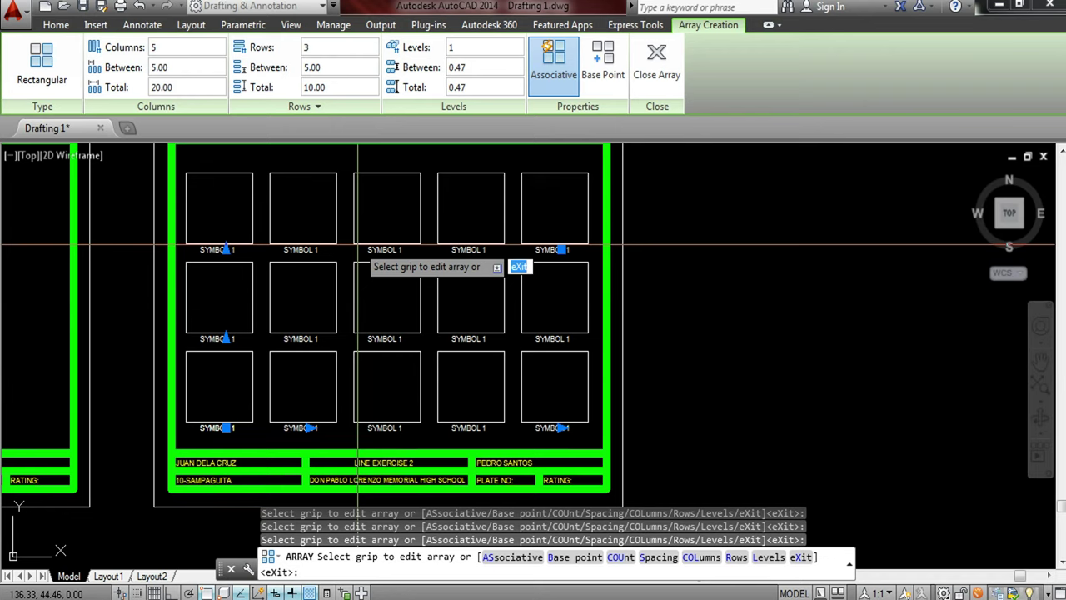
pyautogui.press('Return')
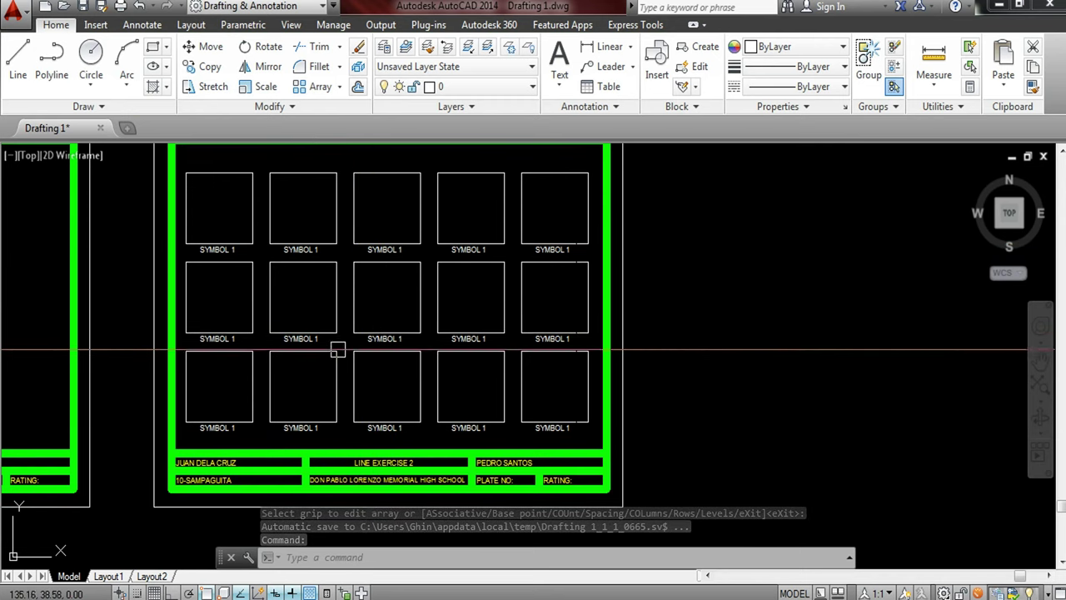
pyautogui.click(253, 408)
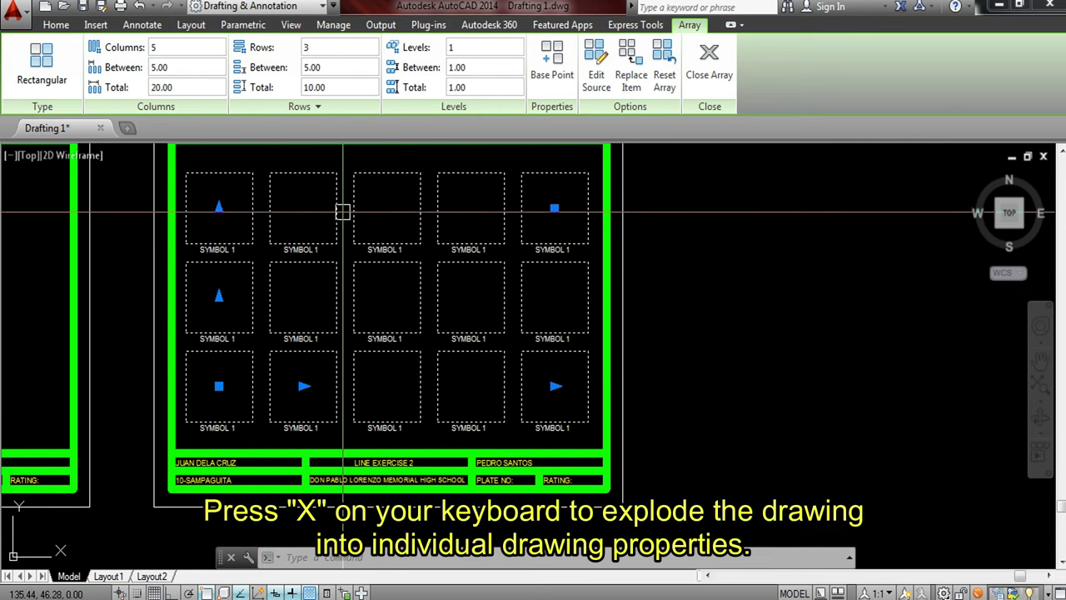
# - Explode the box array with X and confirm the top-row boxes select individually
pyautogui.write('x')
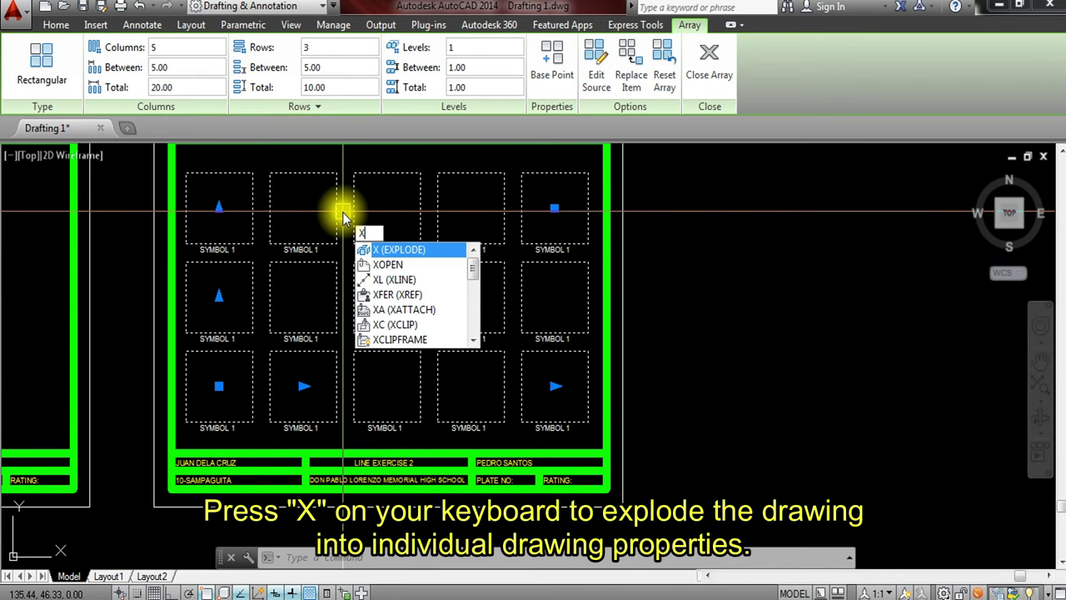
pyautogui.press('Return')
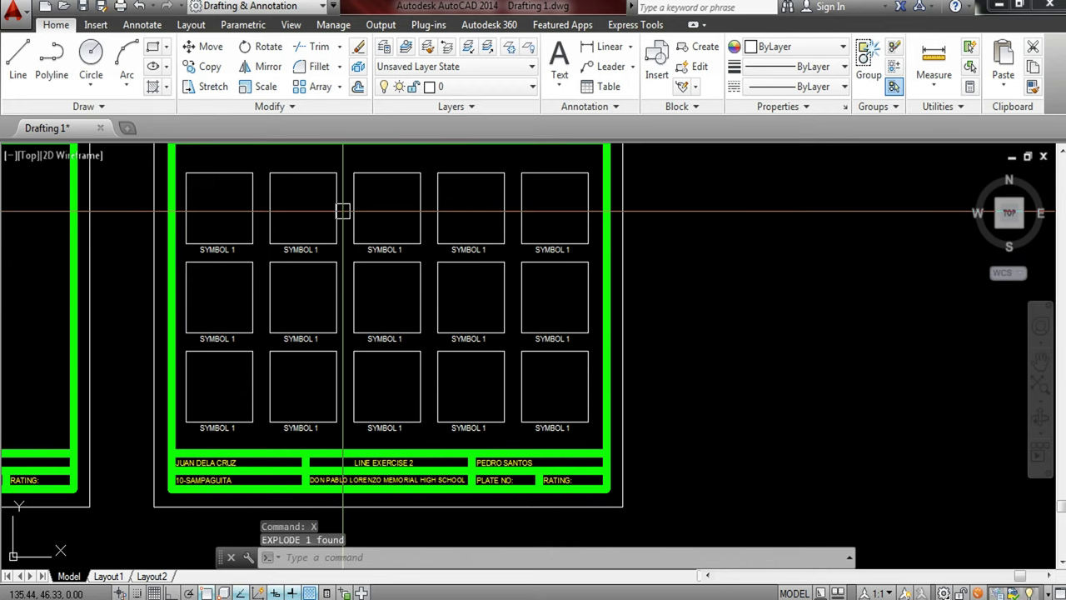
pyautogui.click(269, 218)
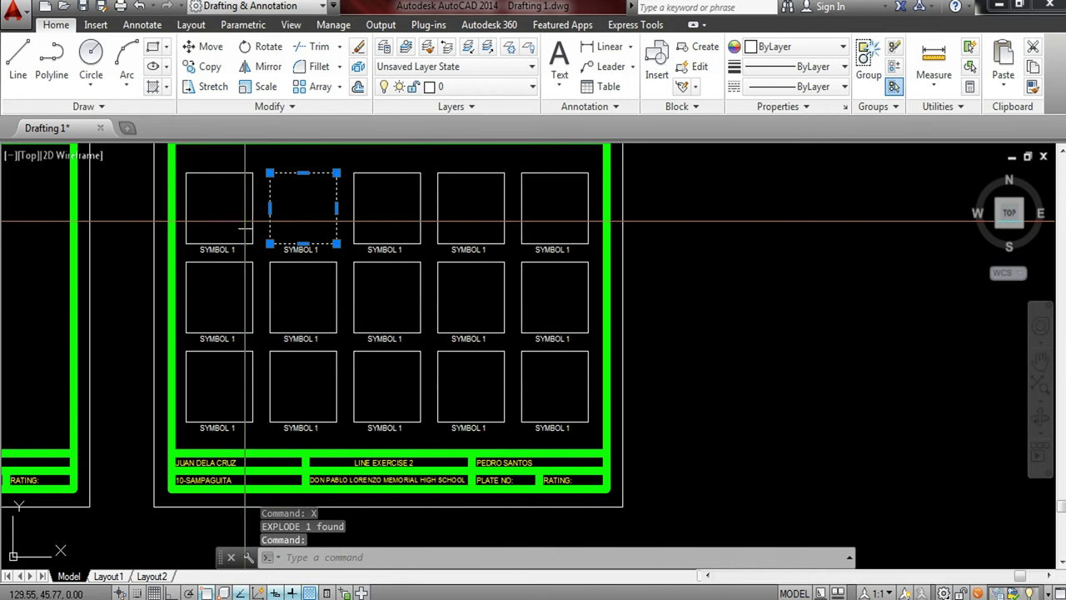
pyautogui.click(240, 173)
pyautogui.click(371, 173)
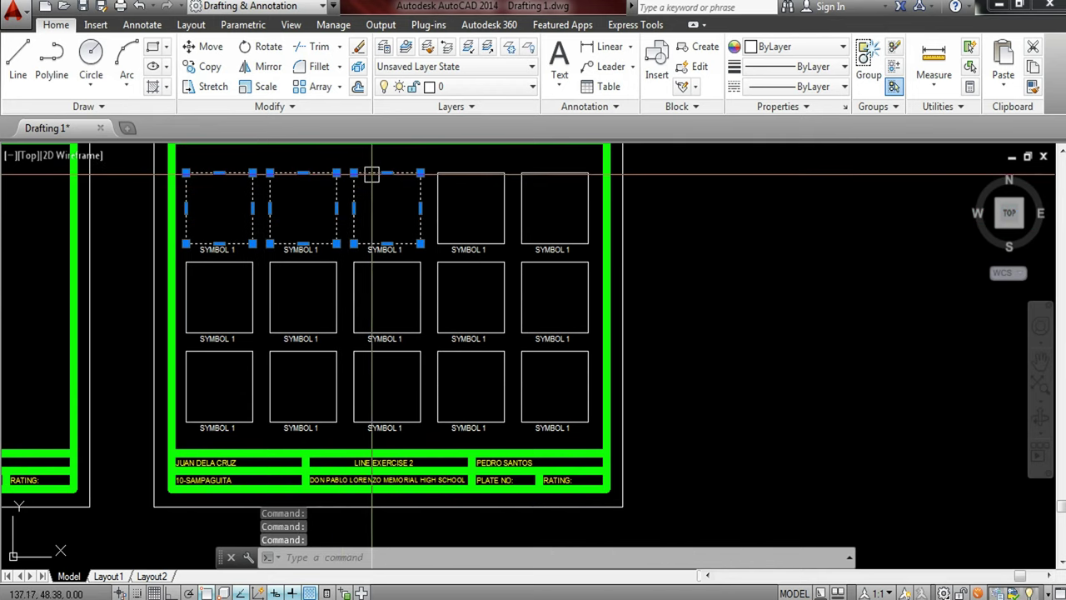
pyautogui.click(473, 173)
pyautogui.click(563, 175)
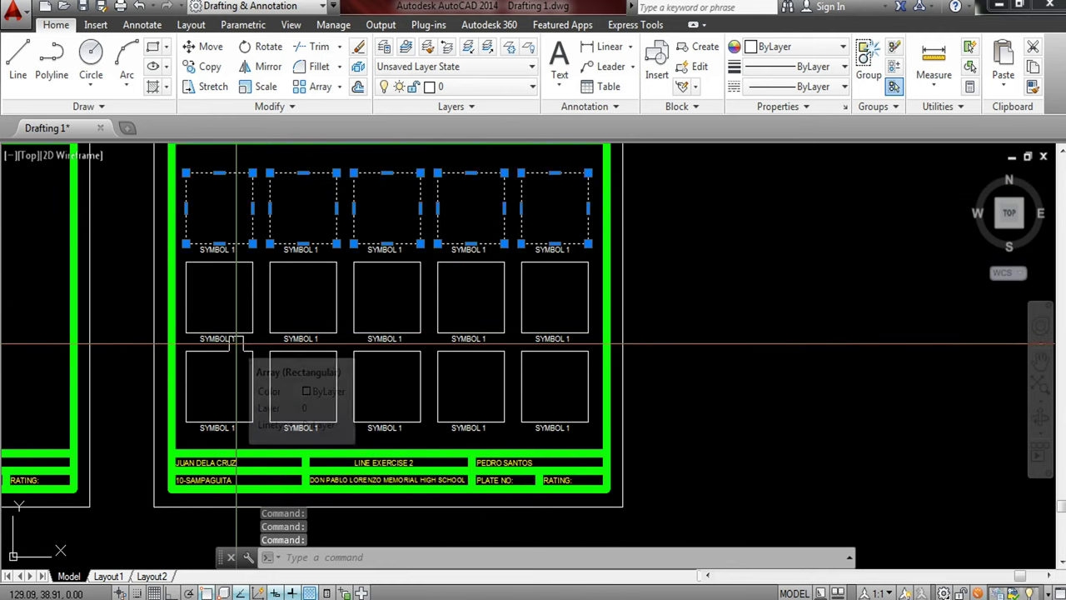
pyautogui.press('Escape')
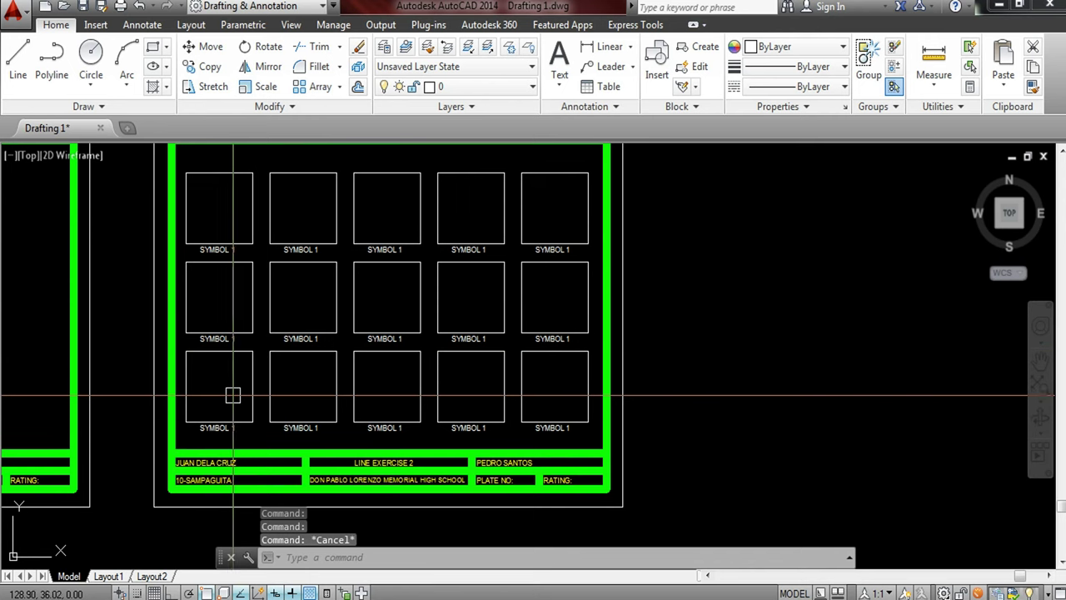
pyautogui.click(212, 429)
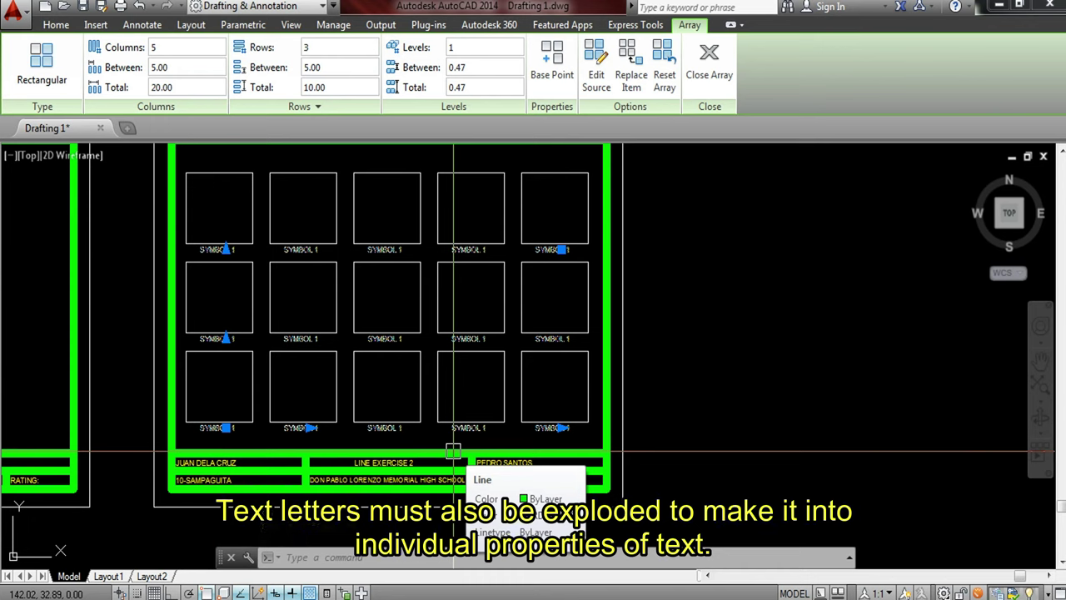
# - Explode the SYMBOL 1 label array with X and confirm the labels select individually
pyautogui.write('x')
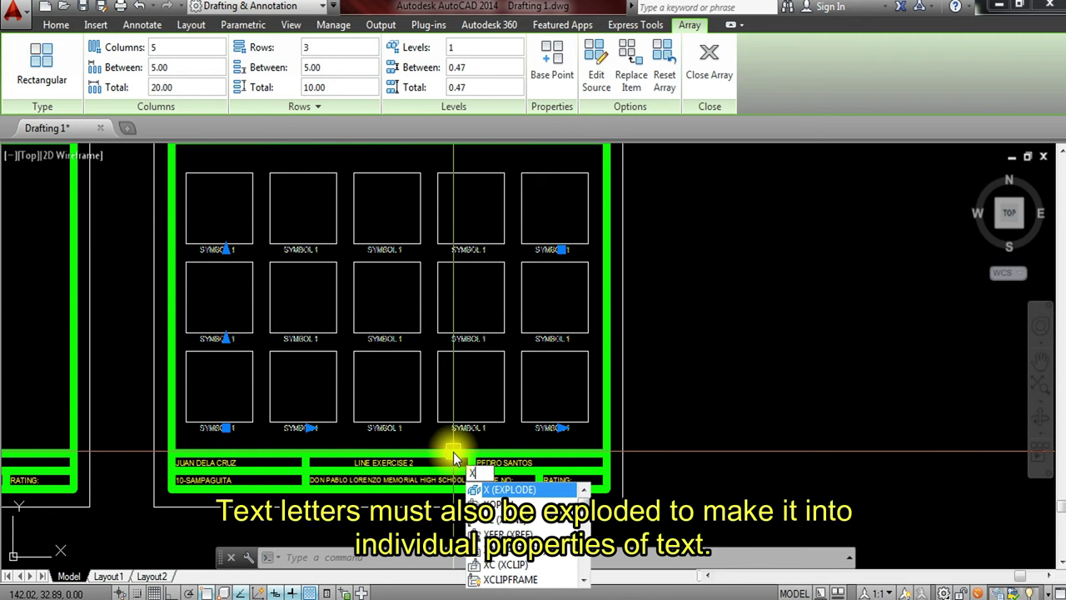
pyautogui.press('Return')
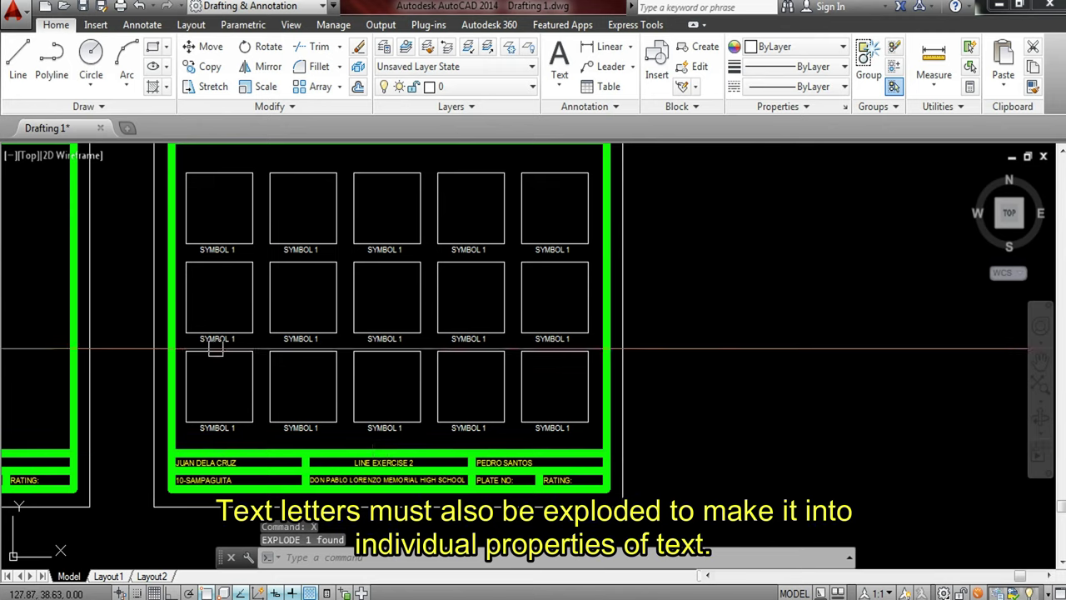
pyautogui.click(215, 249)
pyautogui.click(286, 249)
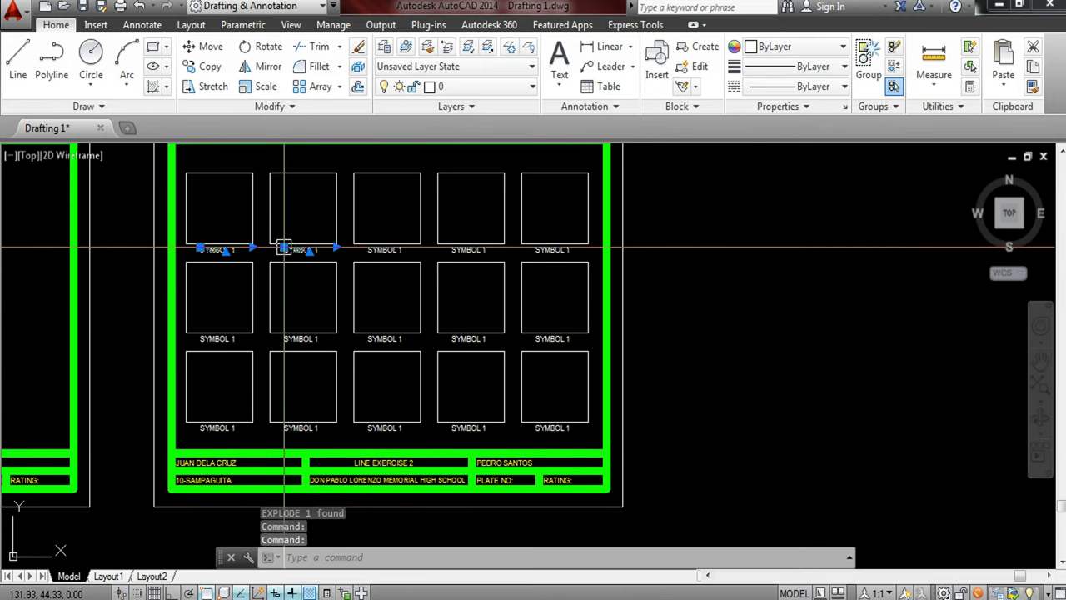
pyautogui.click(384, 249)
pyautogui.click(461, 249)
pyautogui.click(546, 249)
pyautogui.click(557, 428)
pyautogui.press('Escape')
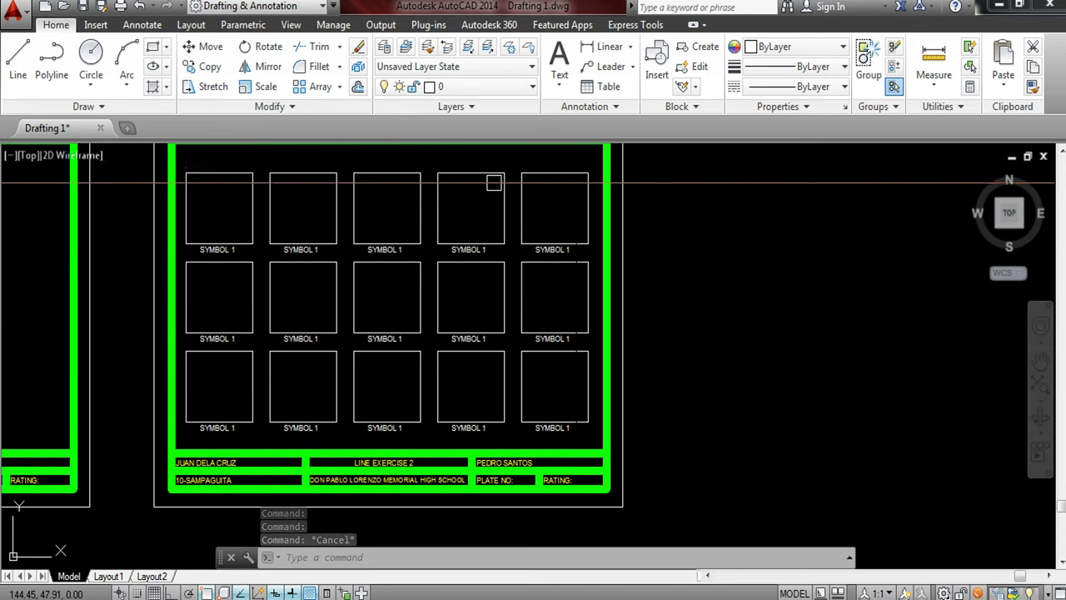
pyautogui.click(544, 161)
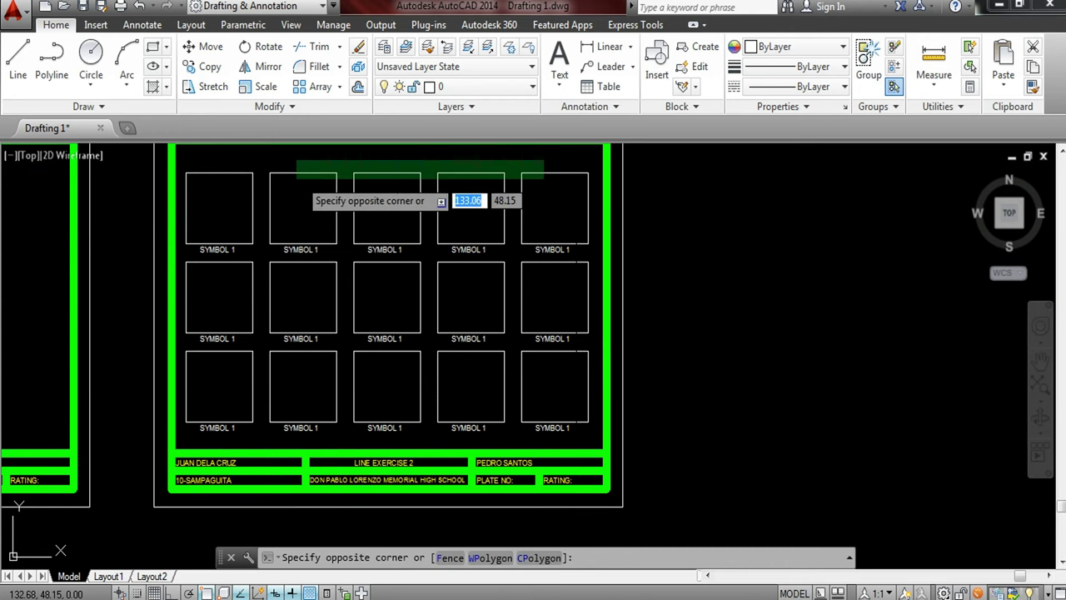
# - Select all three rows of boxes and move them to the OBJECT LINE layer
pyautogui.click(226, 190)
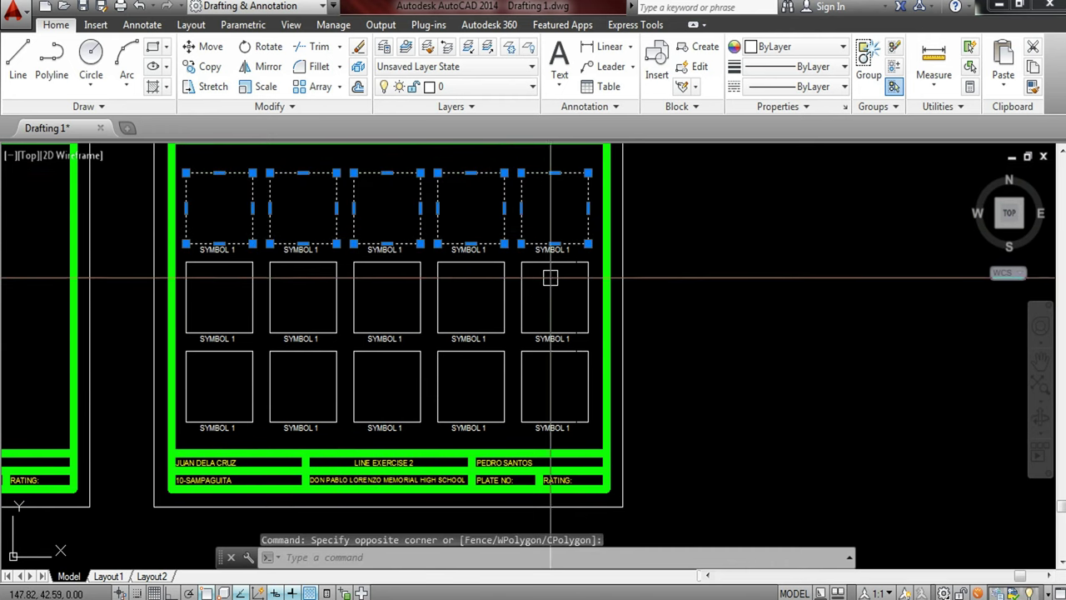
pyautogui.click(608, 278)
pyautogui.click(233, 305)
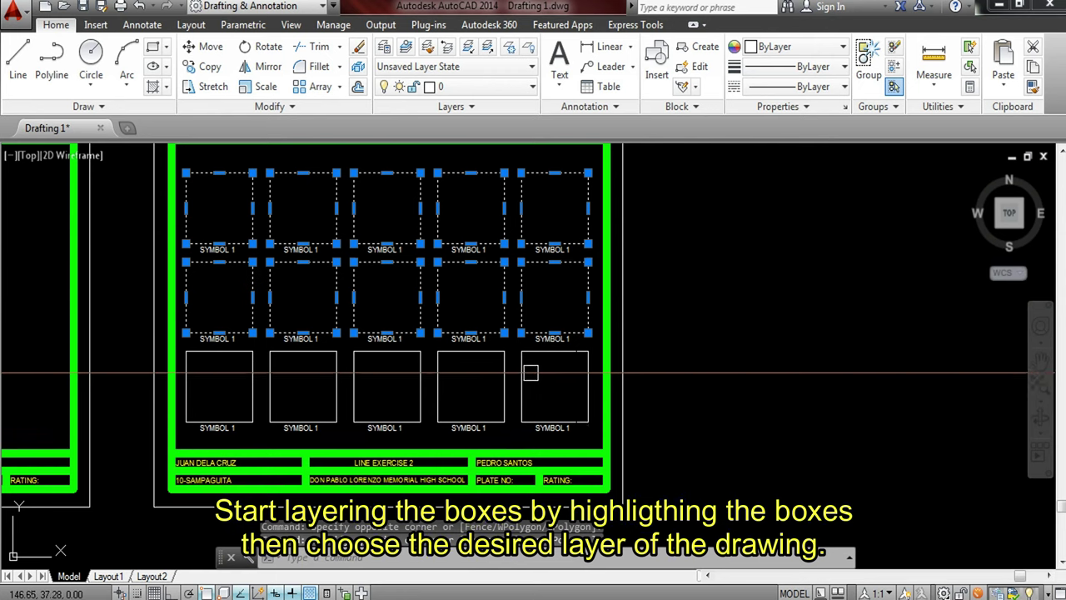
pyautogui.click(612, 371)
pyautogui.click(229, 397)
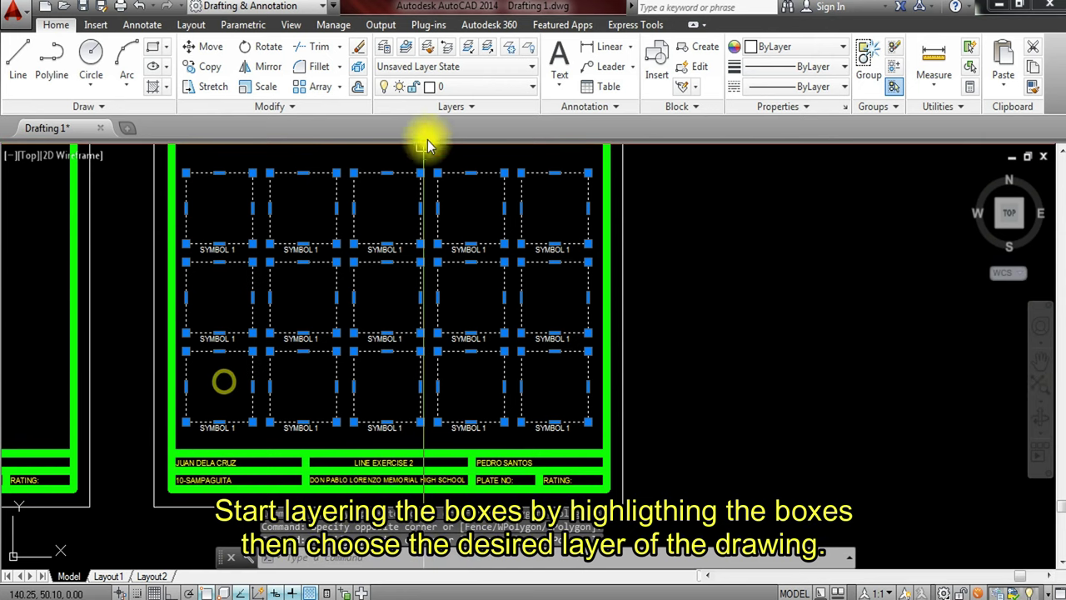
pyautogui.click(495, 90)
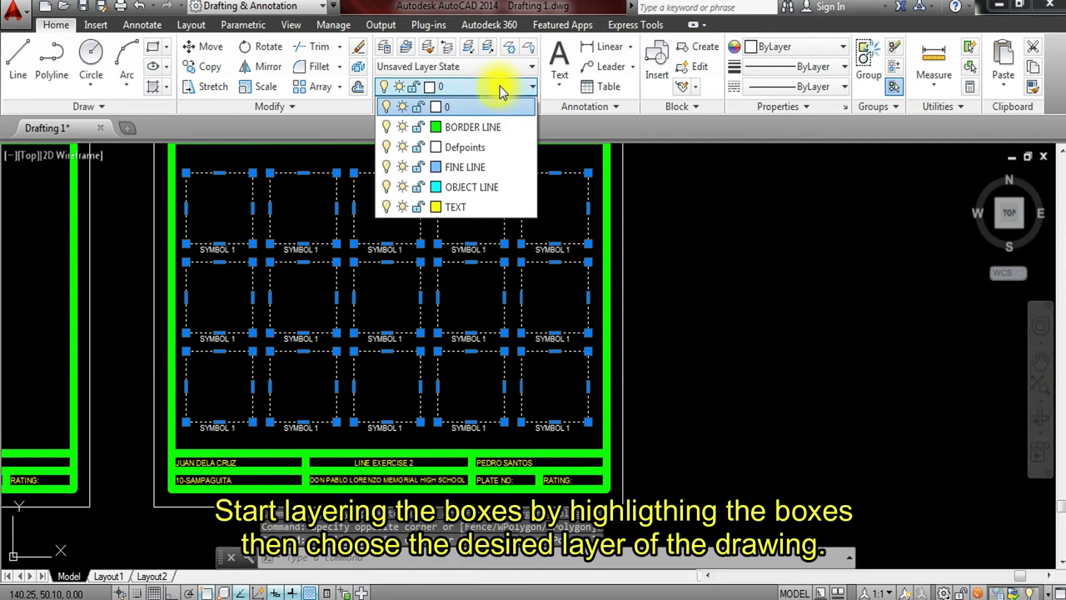
pyautogui.click(499, 186)
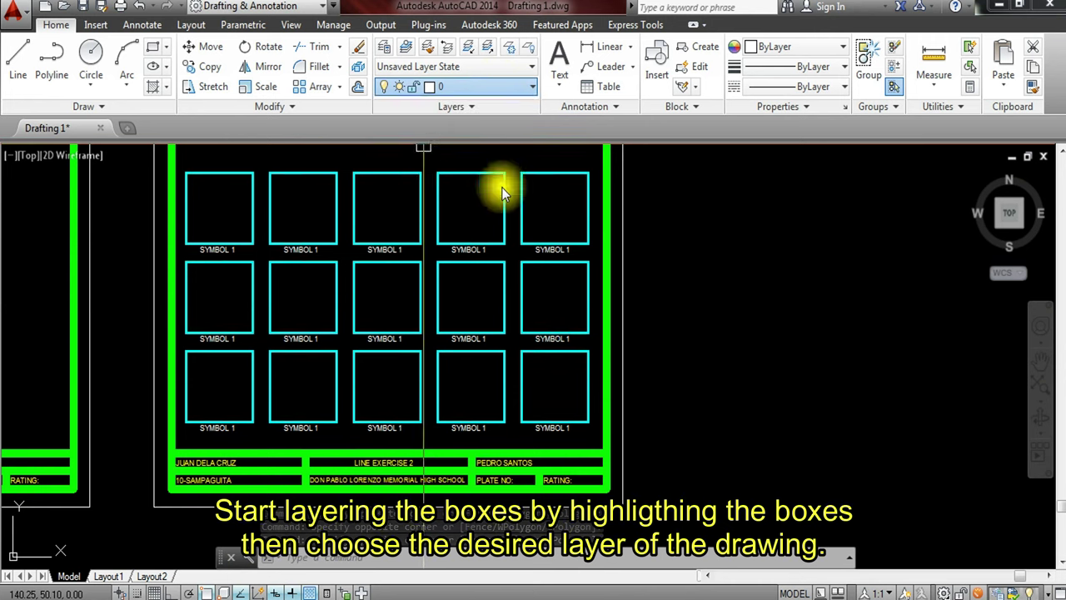
pyautogui.press('Escape')
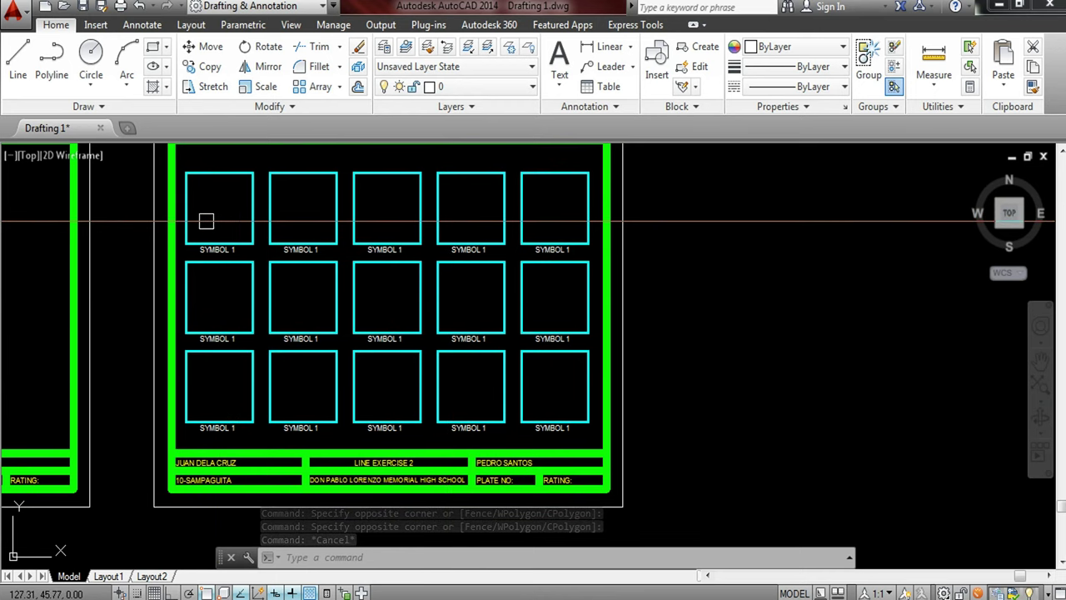
# - Start selecting the top-row SYMBOL 1 labels, from the second to the fourth
pyautogui.click(298, 250)
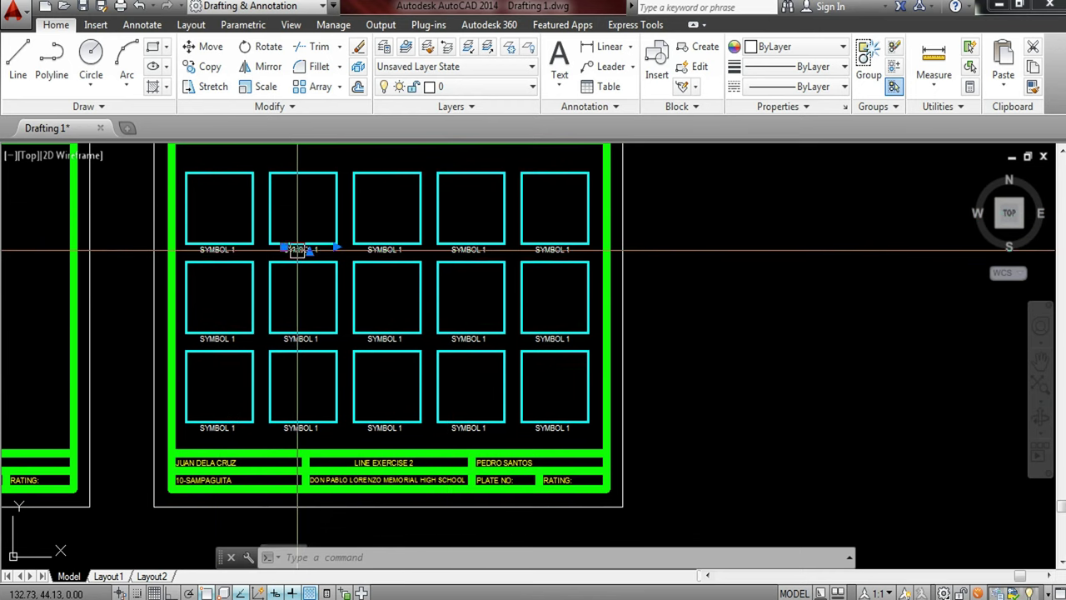
pyautogui.click(388, 249)
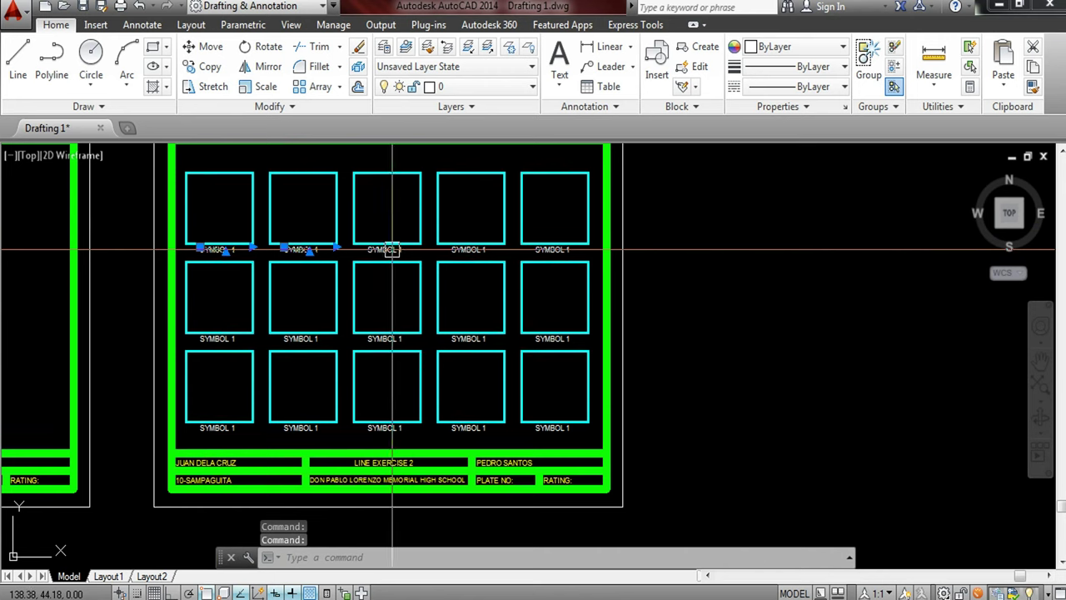
pyautogui.click(471, 250)
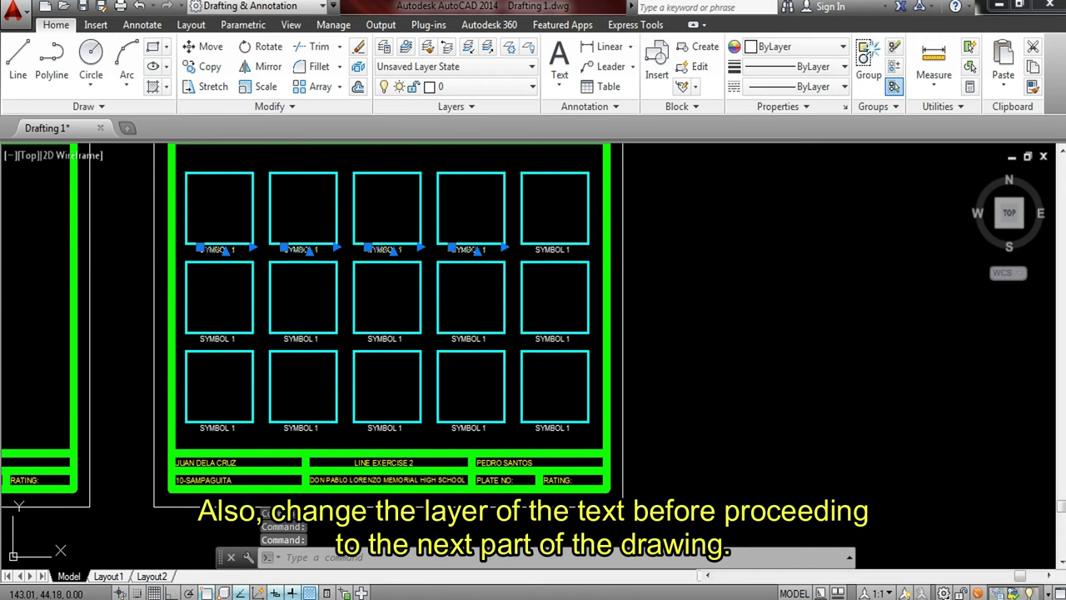
# - Add the remaining SYMBOL 1 labels in the top, middle and bottom rows to the selection
pyautogui.click(541, 249)
pyautogui.click(216, 338)
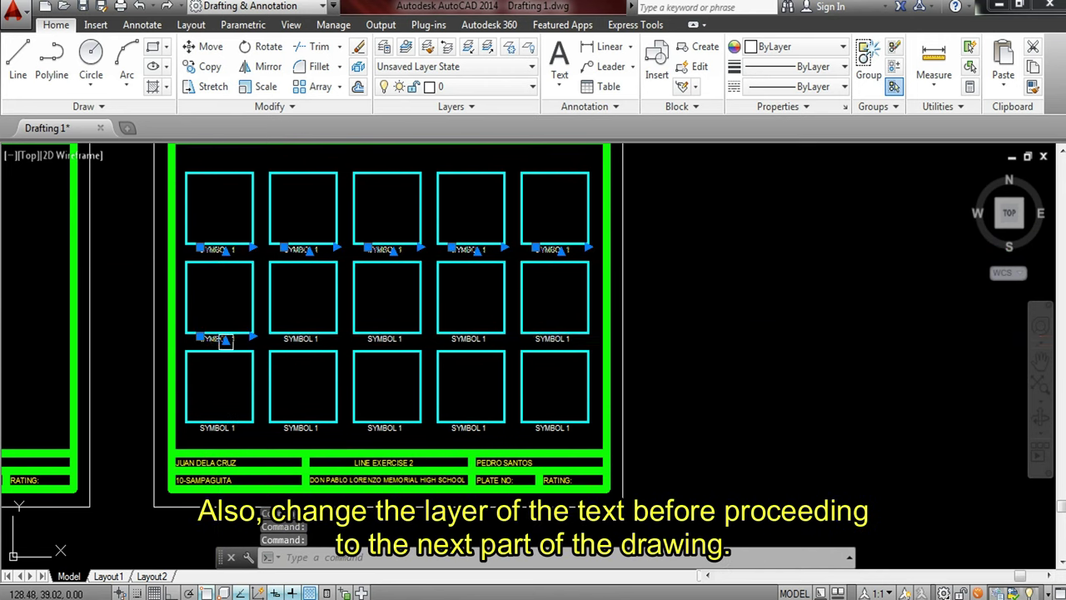
pyautogui.click(304, 338)
pyautogui.click(385, 338)
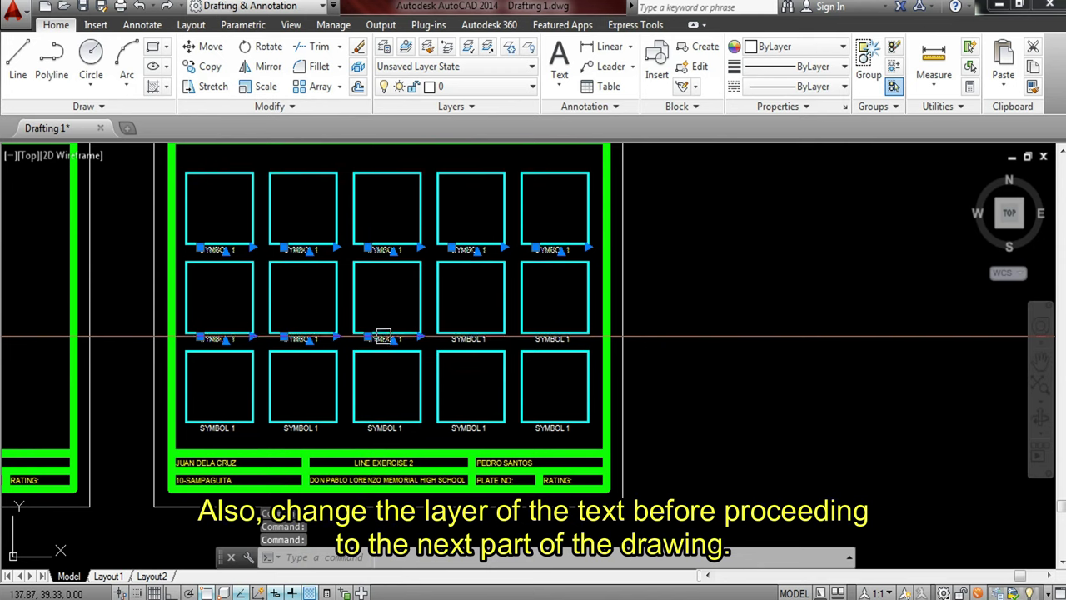
pyautogui.click(463, 338)
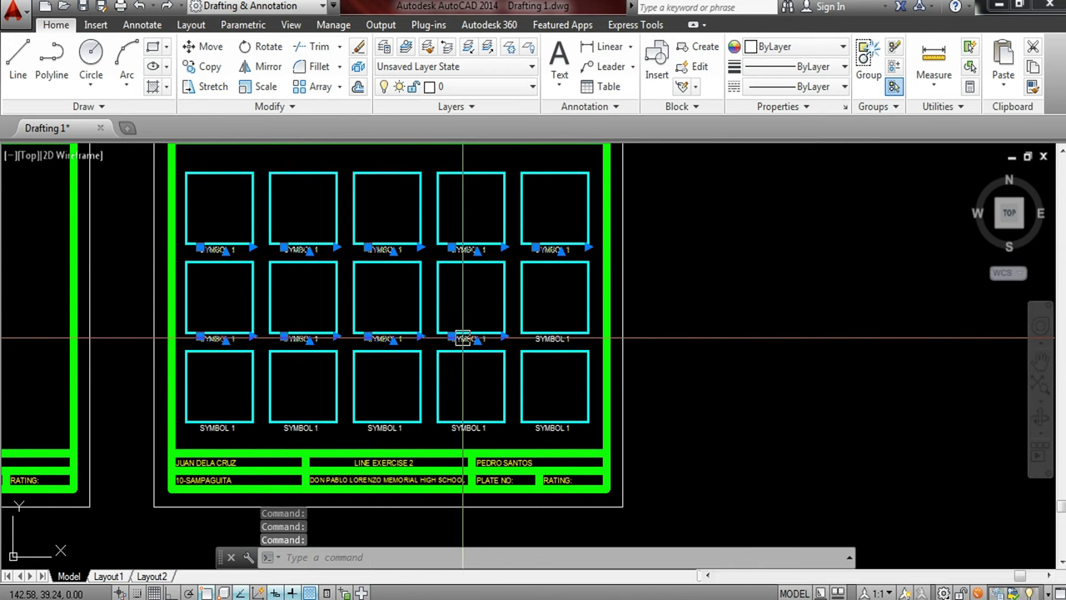
pyautogui.click(551, 338)
pyautogui.click(218, 427)
pyautogui.click(303, 427)
pyautogui.click(384, 427)
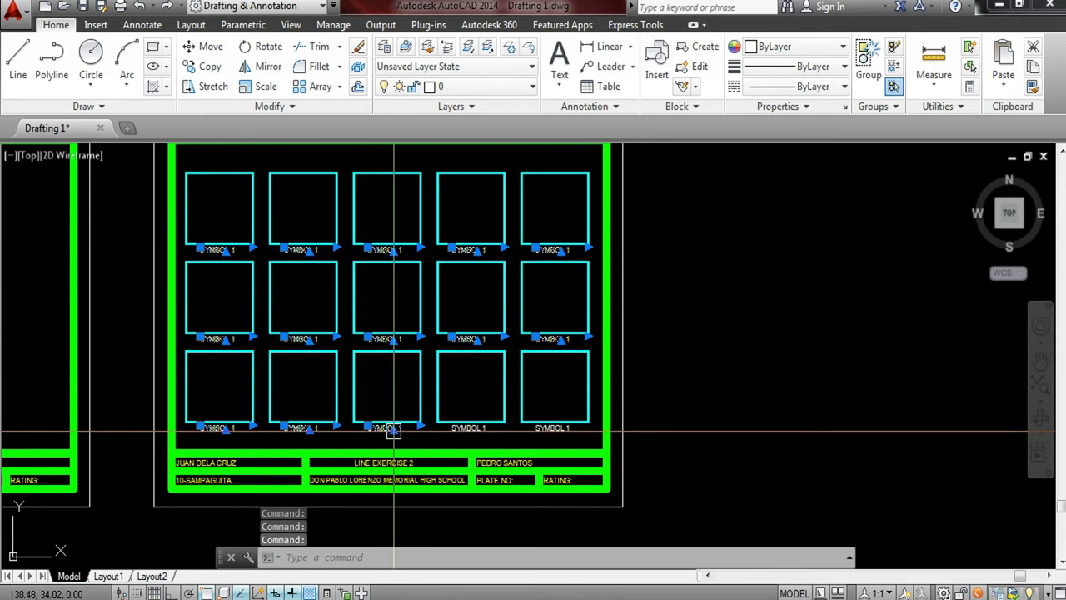
pyautogui.click(468, 427)
pyautogui.click(554, 428)
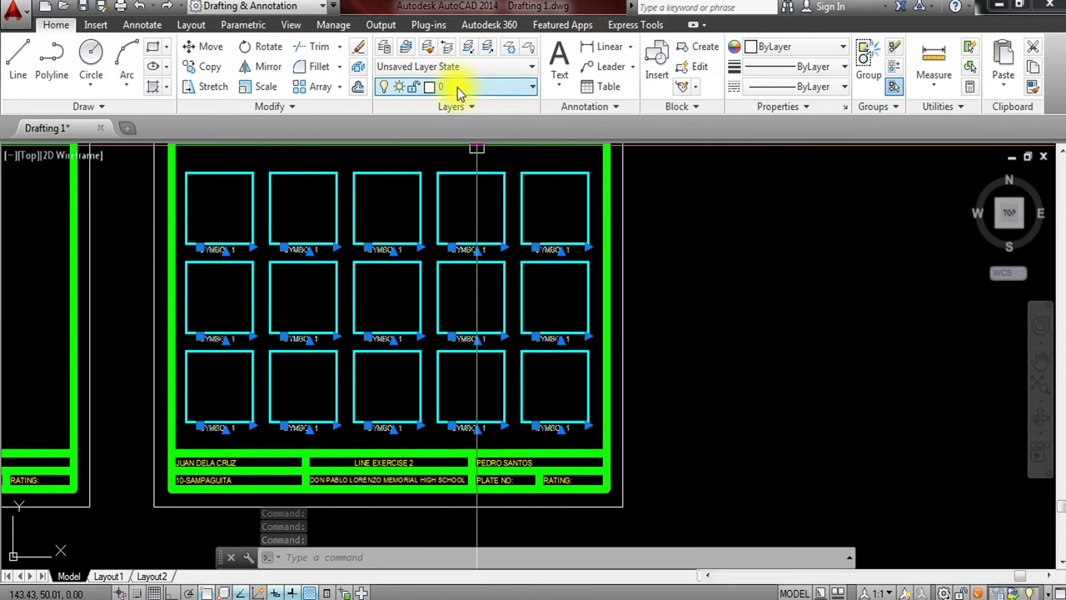
# - Assign the selected labels to the TEXT layer so they turn yellow
pyautogui.click(492, 92)
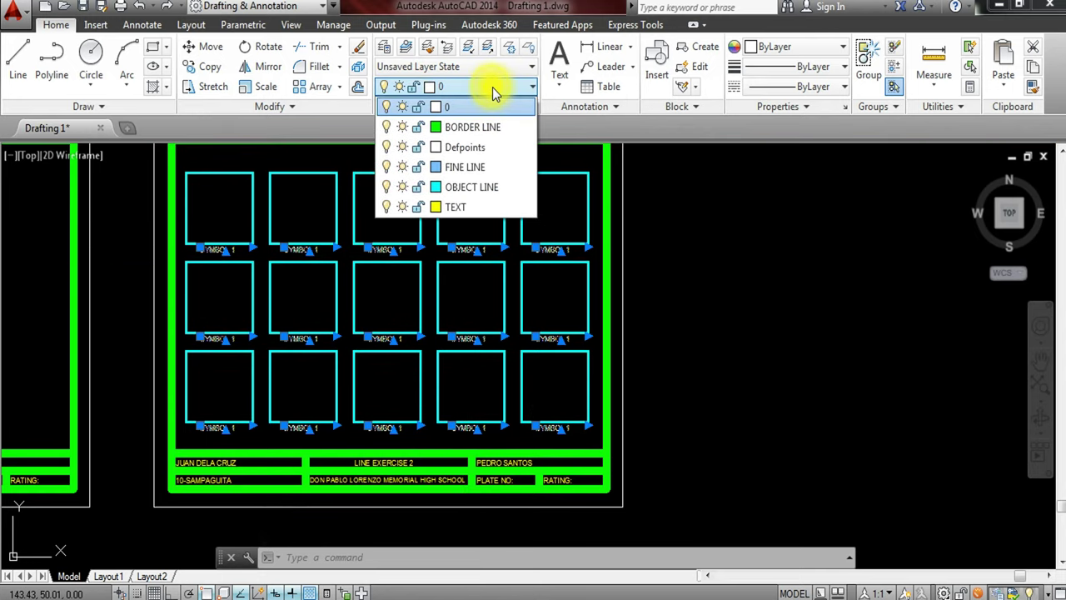
pyautogui.click(470, 207)
pyautogui.click(482, 247)
pyautogui.press('Escape')
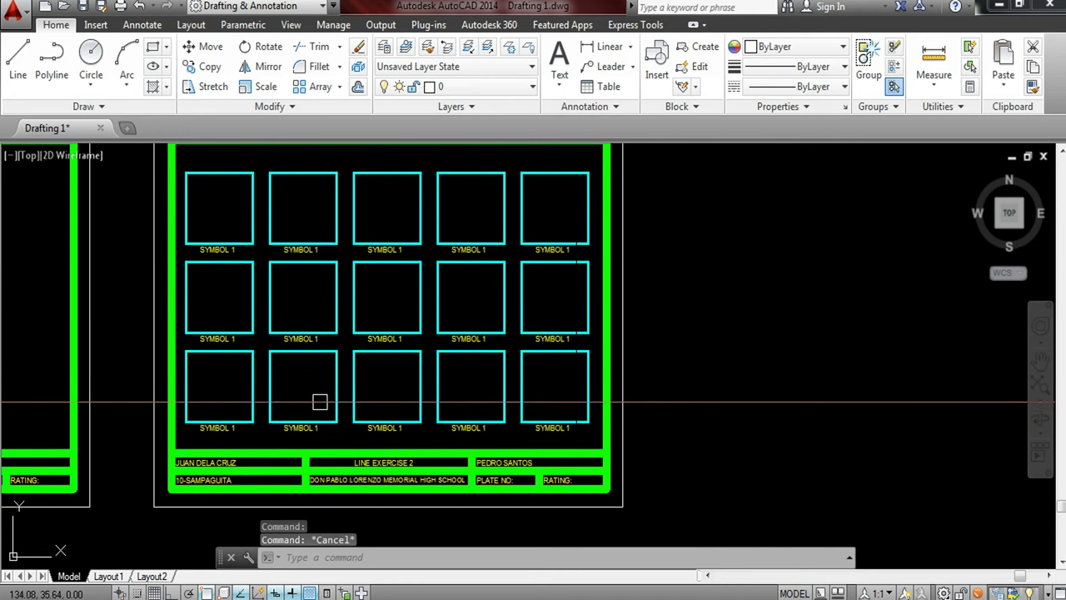
pyautogui.moveTo(302, 288); pyautogui.dragTo(383, 329, button='middle')
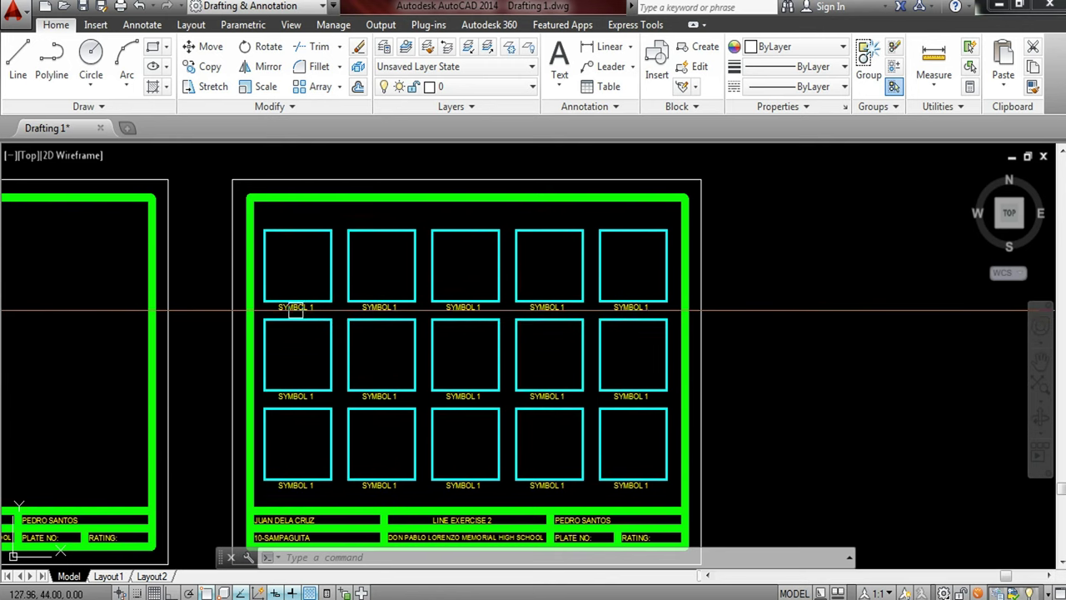
# - Pan and zoom in close on the top row of cyan SYMBOL 1 boxes
pyautogui.scroll(2, 296, 308)
pyautogui.scroll(1, 297, 276)
pyautogui.scroll(1, 297, 261)
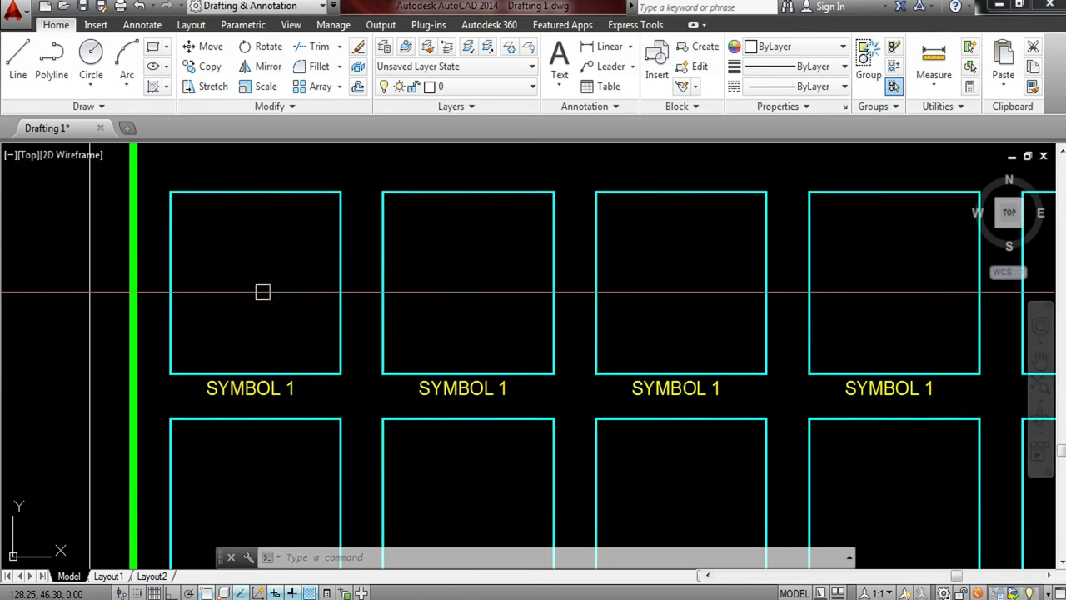
pyautogui.scroll(-1, 417, 277)
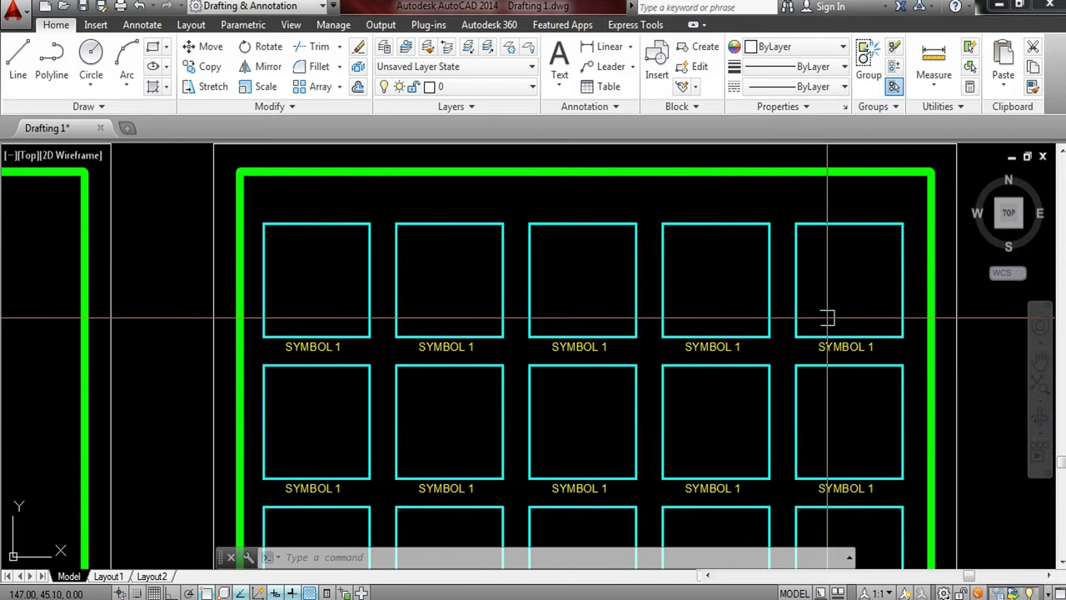
pyautogui.moveTo(671, 378); pyautogui.dragTo(607, 335, button='middle')
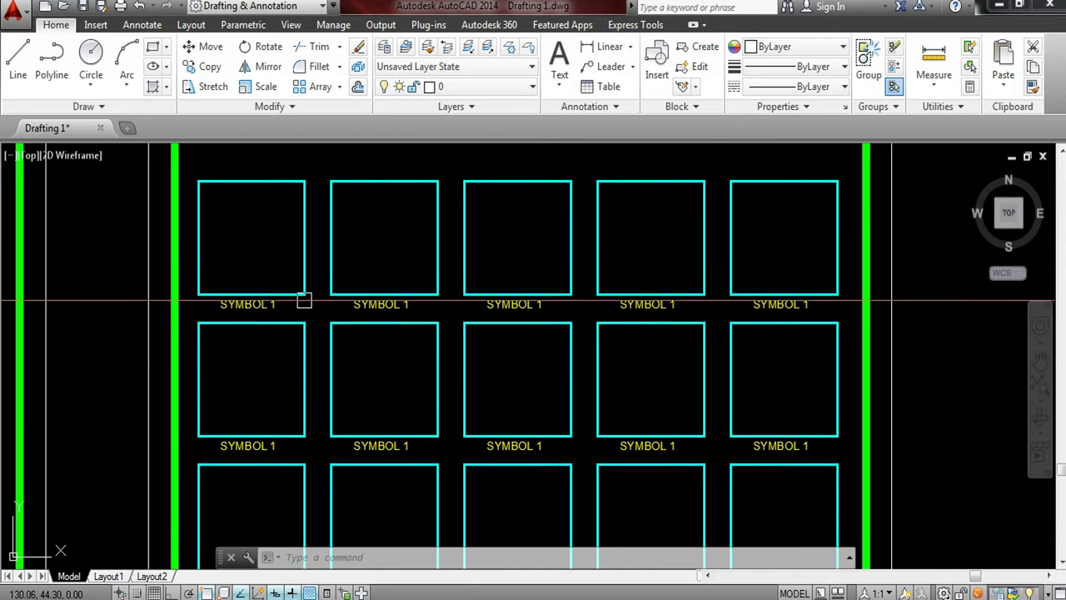
pyautogui.scroll(2, 304, 301)
pyautogui.moveTo(276, 257); pyautogui.dragTo(276, 291, button='middle')
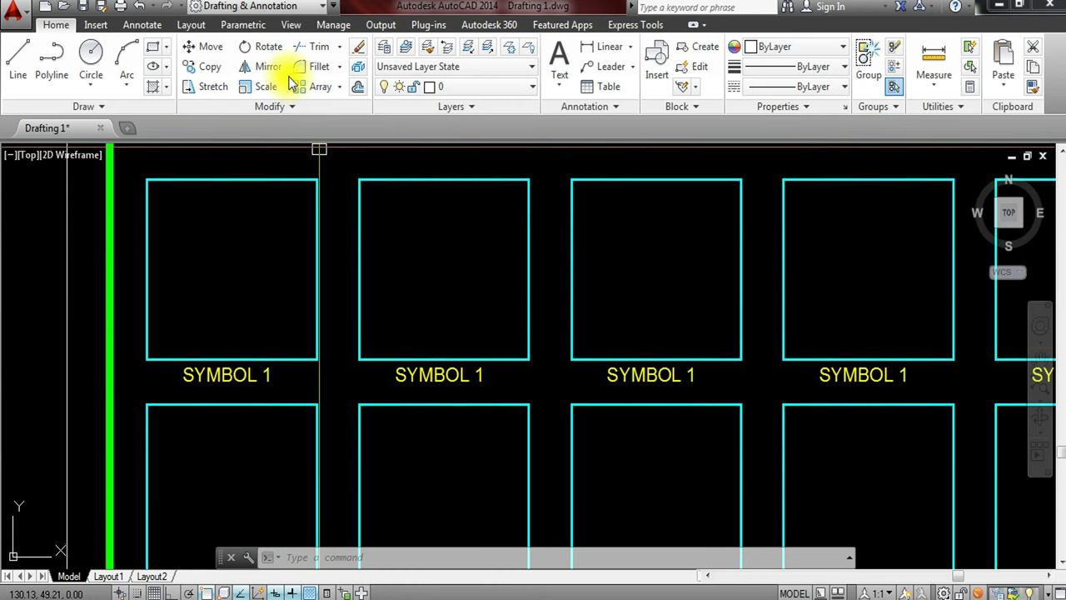
# - Clear the stray box selection and start the HATCH command with H
pyautogui.click(290, 107)
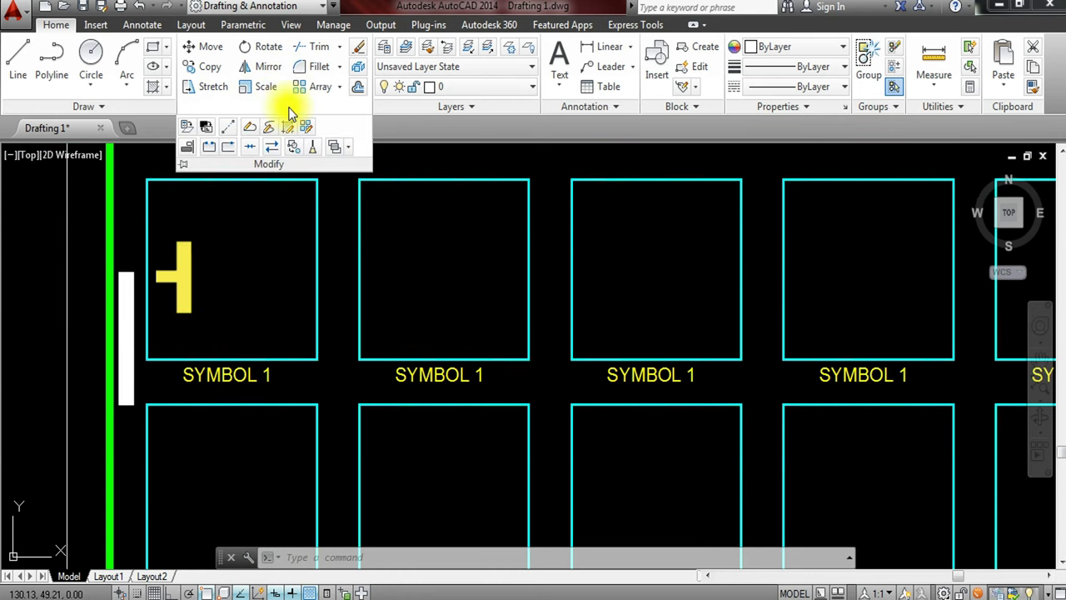
pyautogui.click(360, 180)
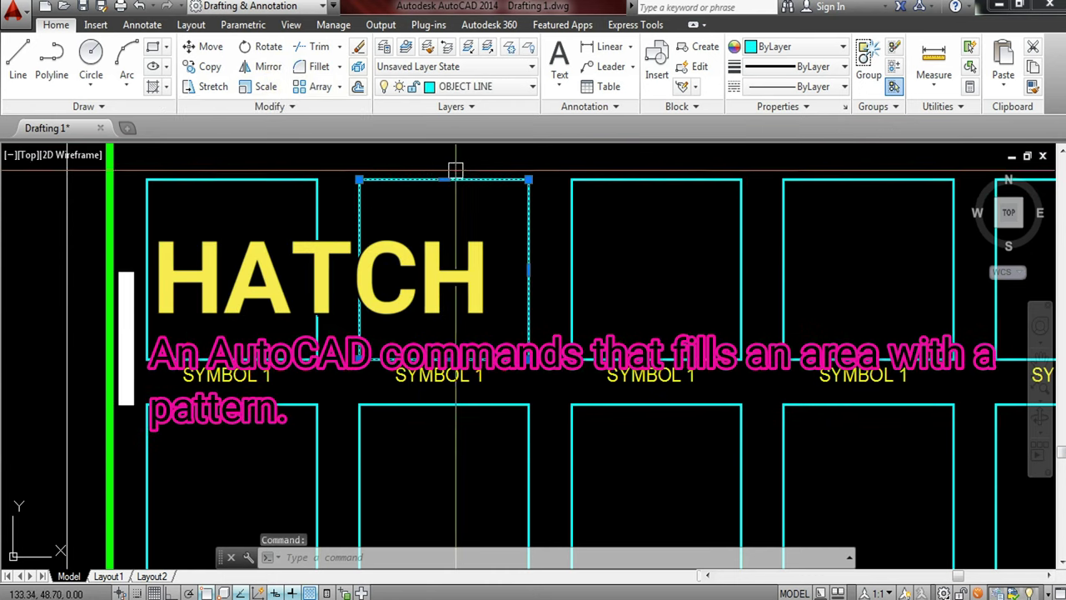
pyautogui.press('Escape')
pyautogui.press('Escape')
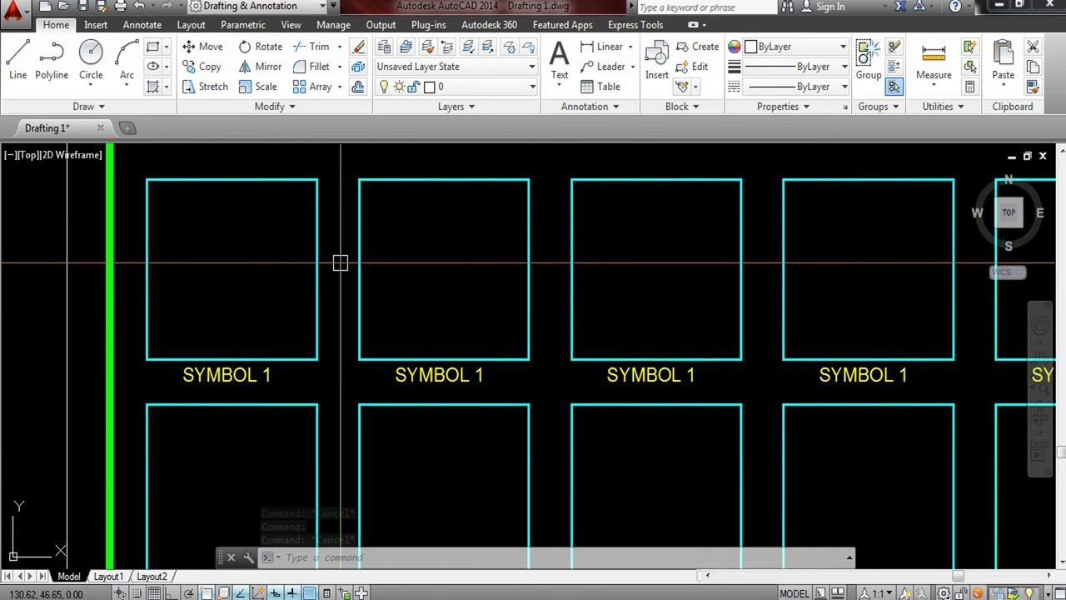
pyautogui.write('H')
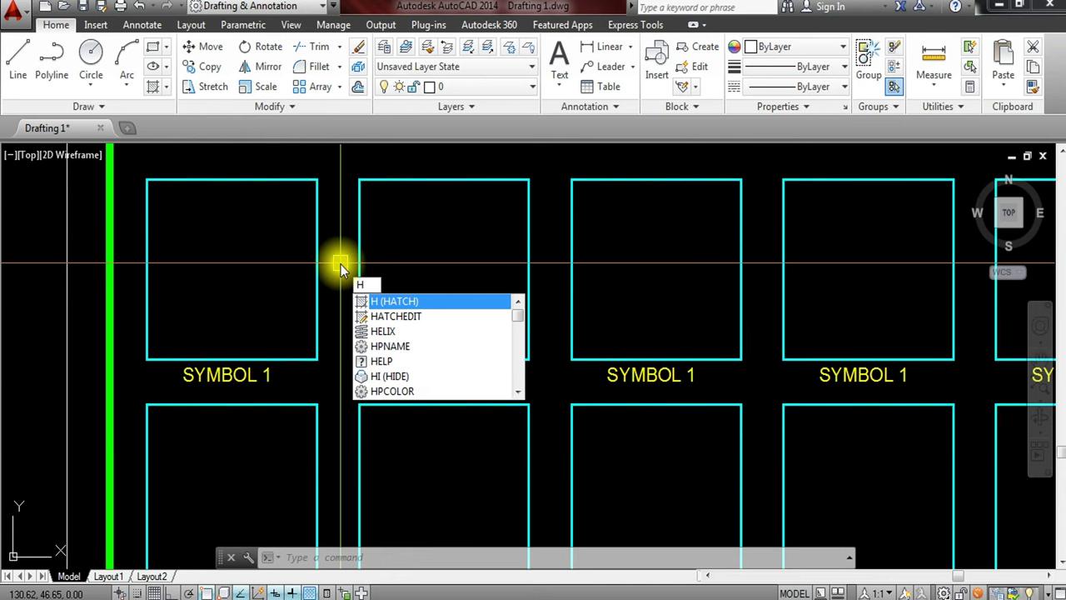
pyautogui.press('Return')
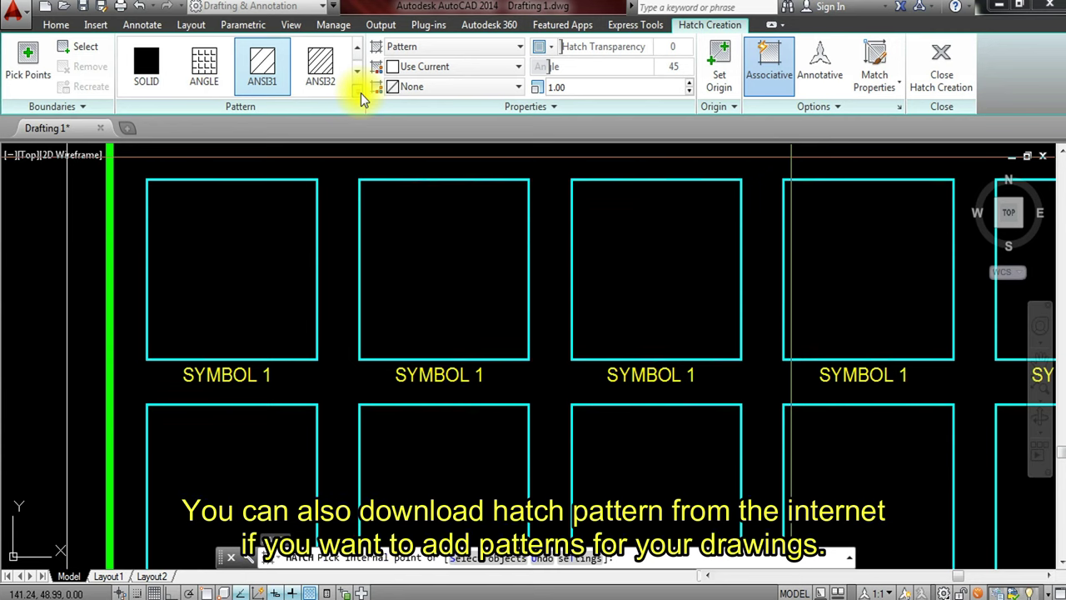
# - Pick the ANSI31 pattern from the gallery and hatch the top-left box with it
pyautogui.click(358, 92)
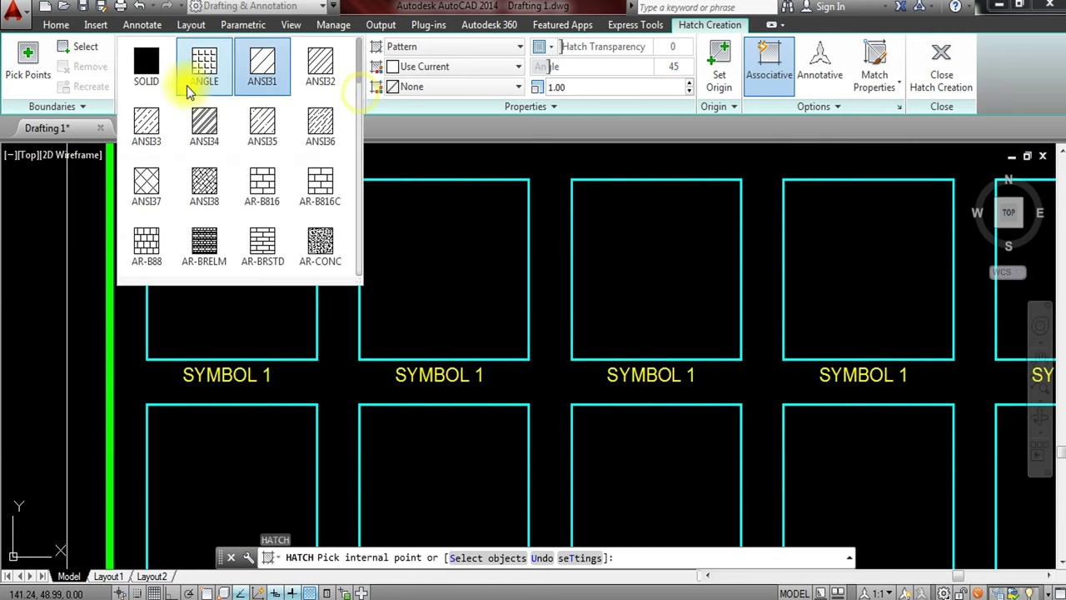
pyautogui.scroll(-2, 243, 82)
pyautogui.scroll(-5, 243, 81)
pyautogui.scroll(-5, 243, 84)
pyautogui.scroll(-4, 243, 88)
pyautogui.scroll(-1, 242, 92)
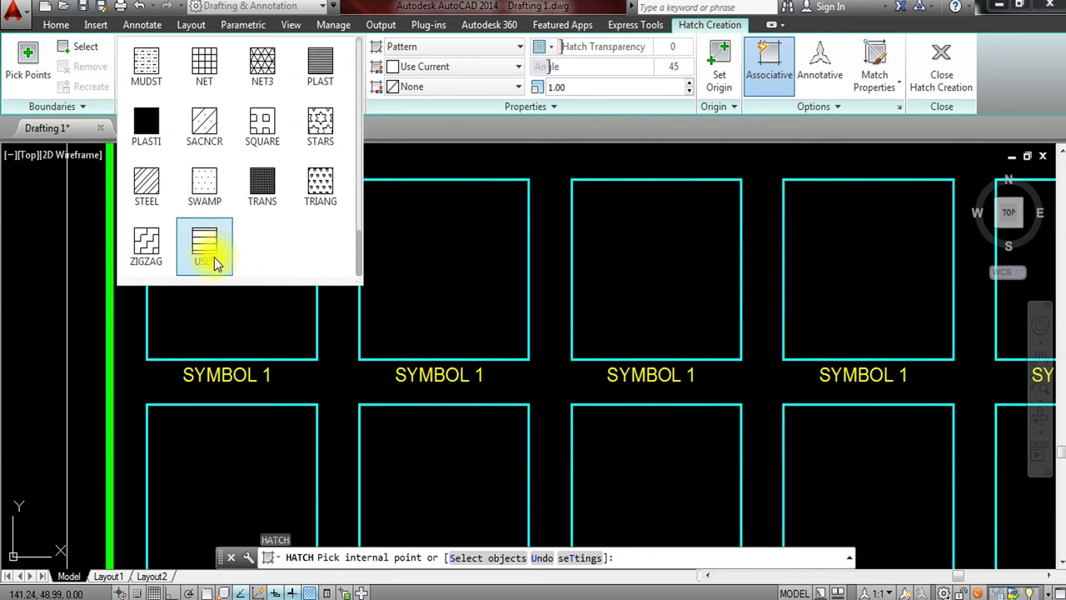
pyautogui.scroll(3, 275, 237)
pyautogui.scroll(3, 293, 226)
pyautogui.scroll(3, 294, 226)
pyautogui.scroll(2, 294, 225)
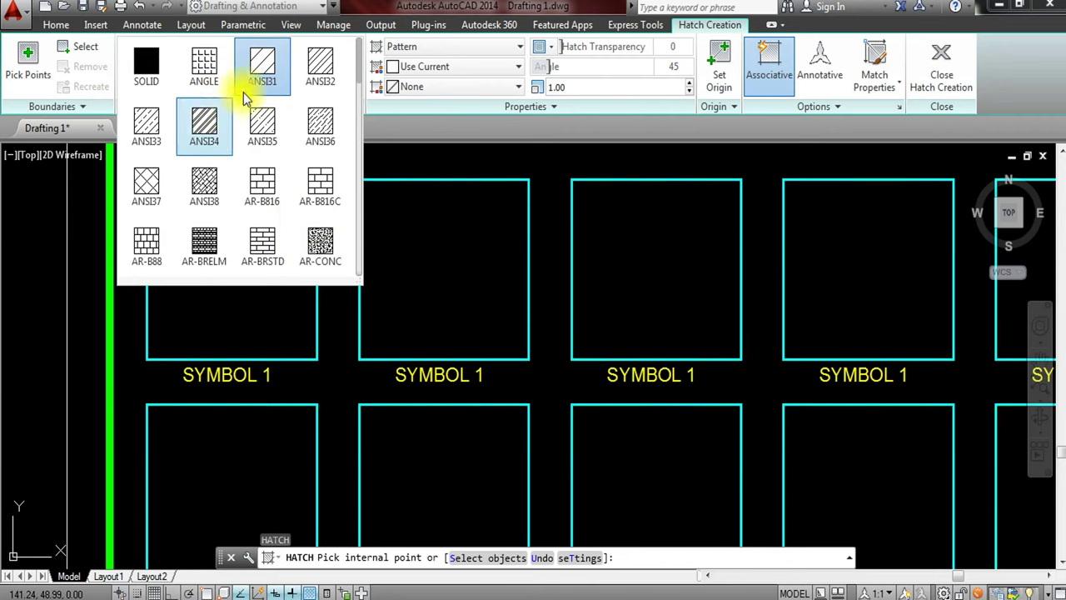
pyautogui.click(347, 67)
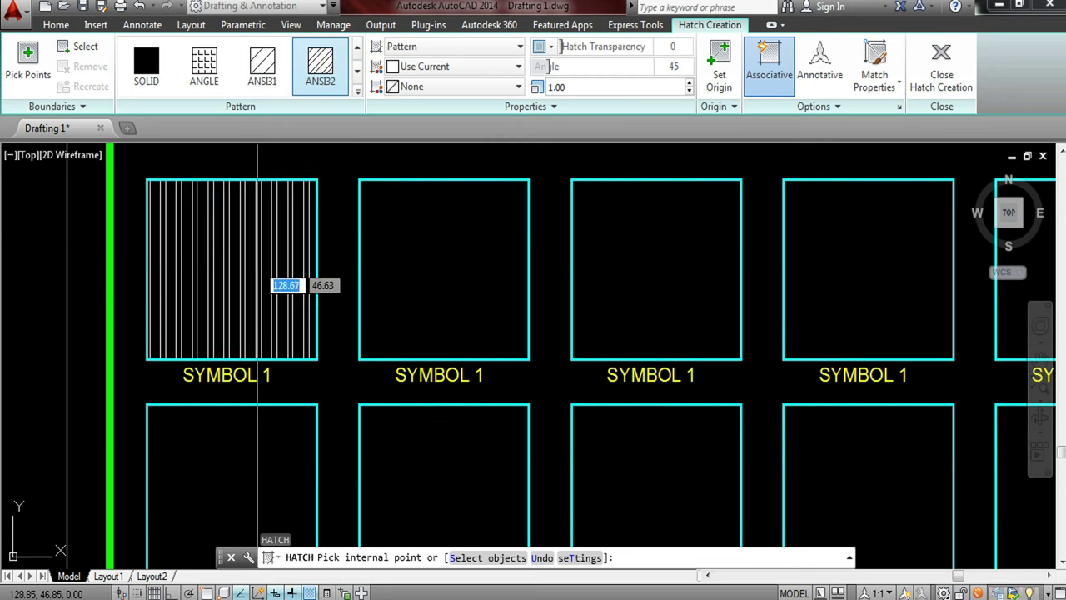
pyautogui.click(275, 71)
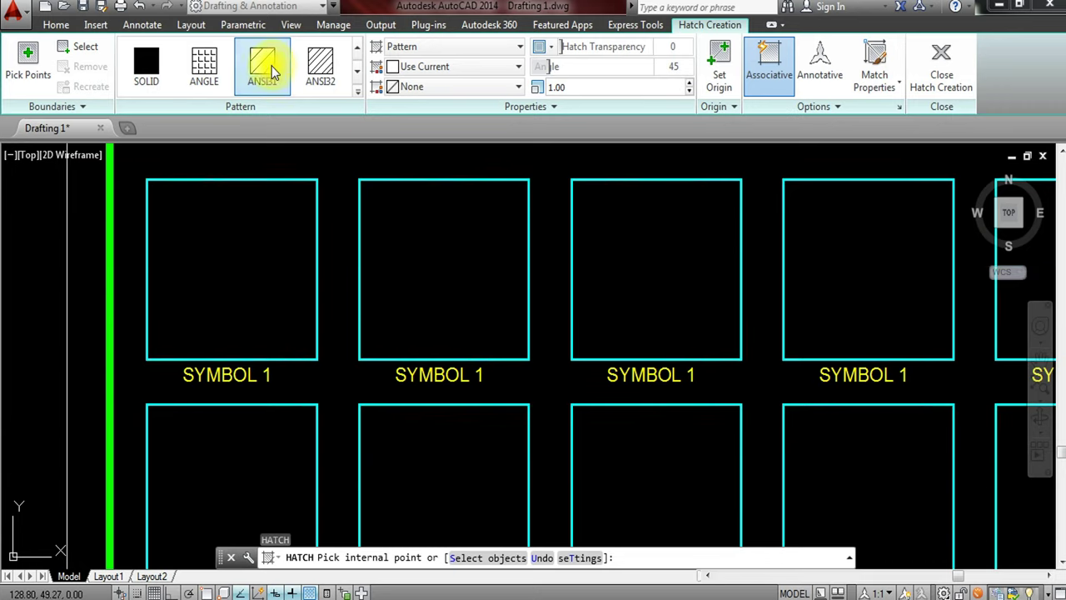
pyautogui.click(226, 270)
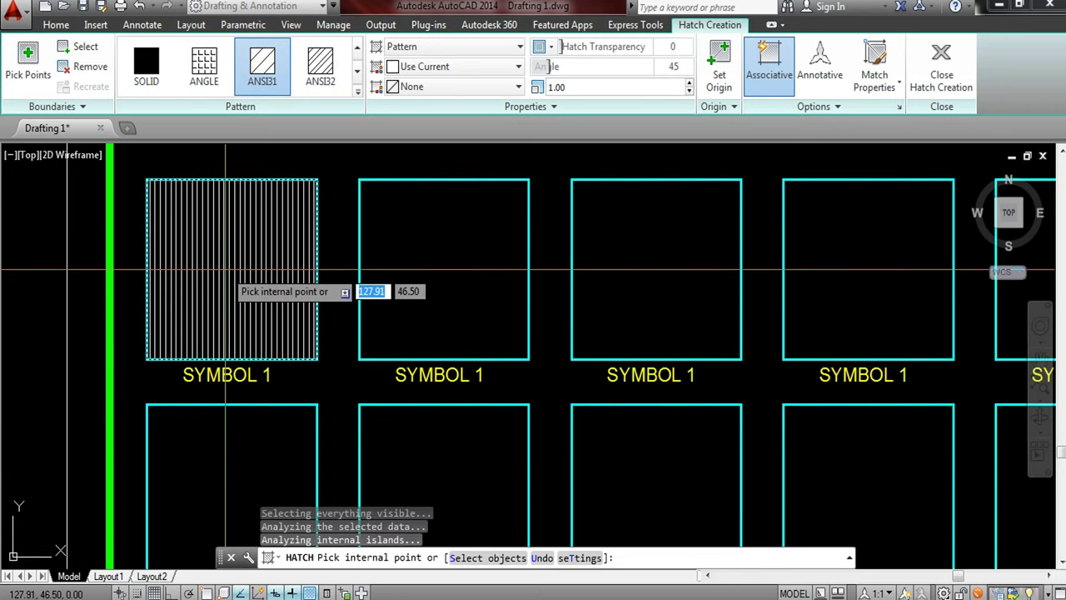
pyautogui.click(225, 270)
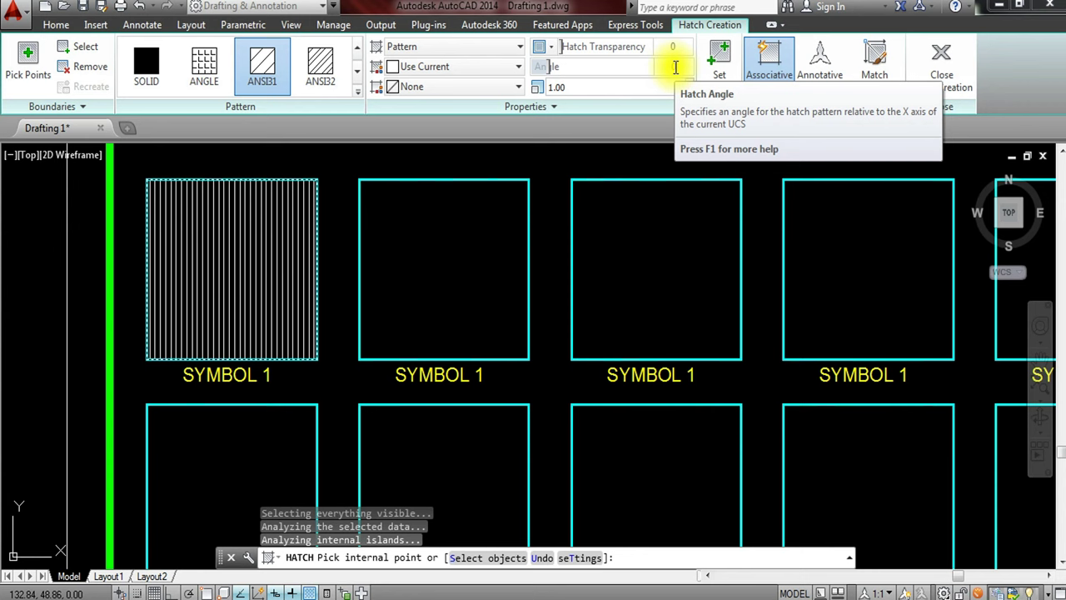
# - Drag the ANSI31 hatch angle to 0 so its lines run diagonally
pyautogui.moveTo(675, 67); pyautogui.dragTo(674, 66)
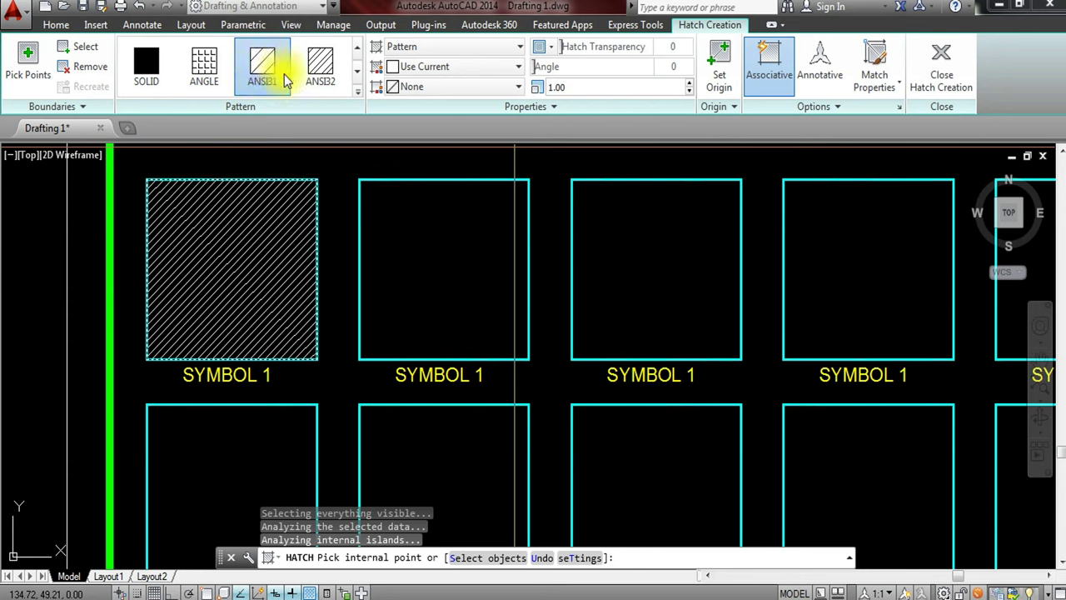
pyautogui.click(358, 93)
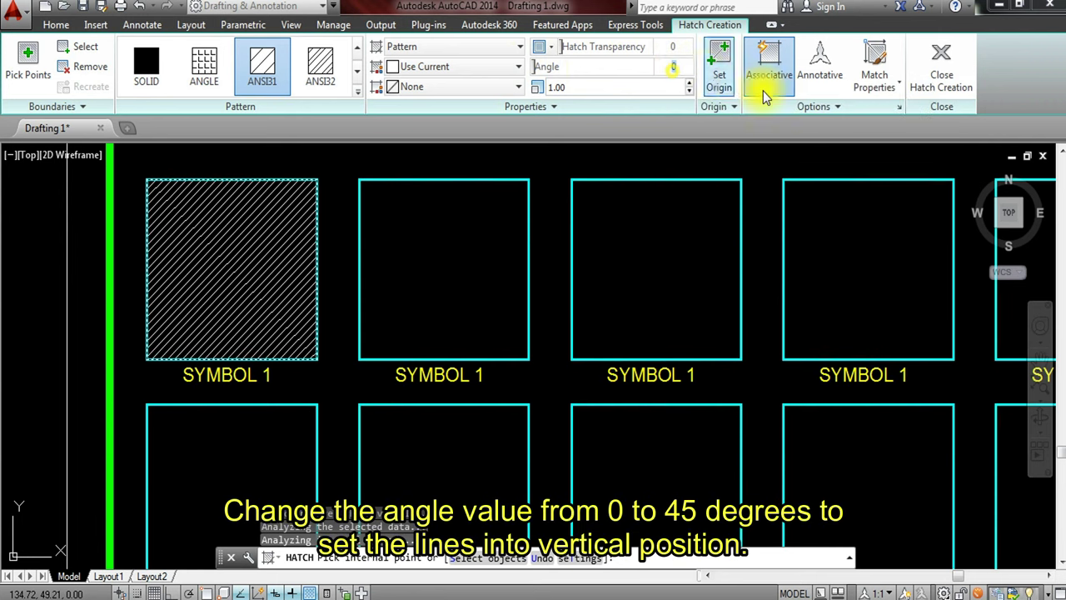
# - Enter 45 as the hatch angle, leave scale at 1.00, and end HATCH
pyautogui.write('45')
pyautogui.press('Return')
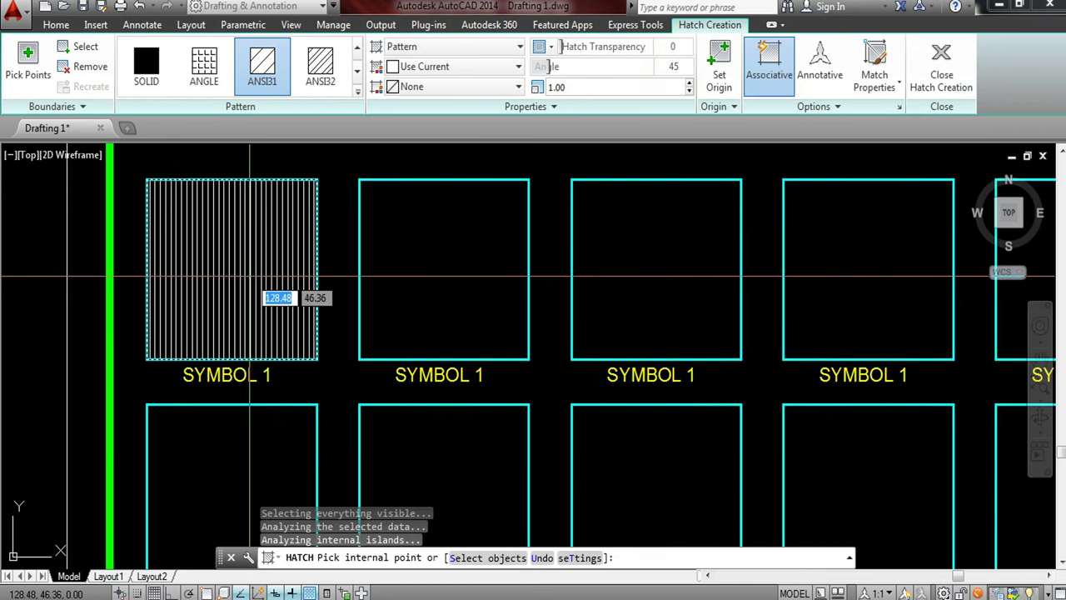
pyautogui.click(559, 88)
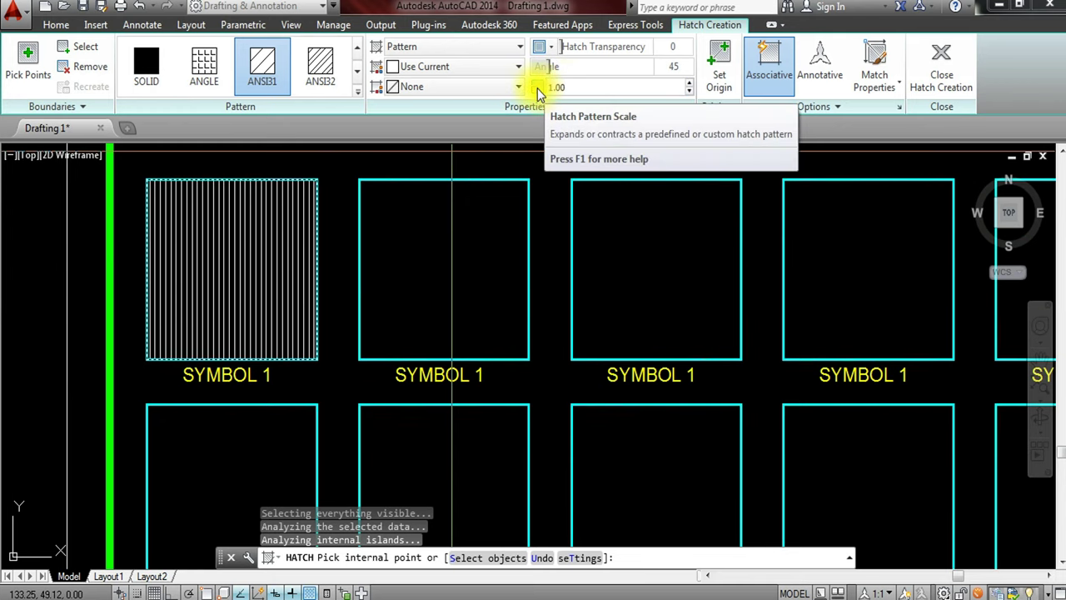
pyautogui.click(572, 85)
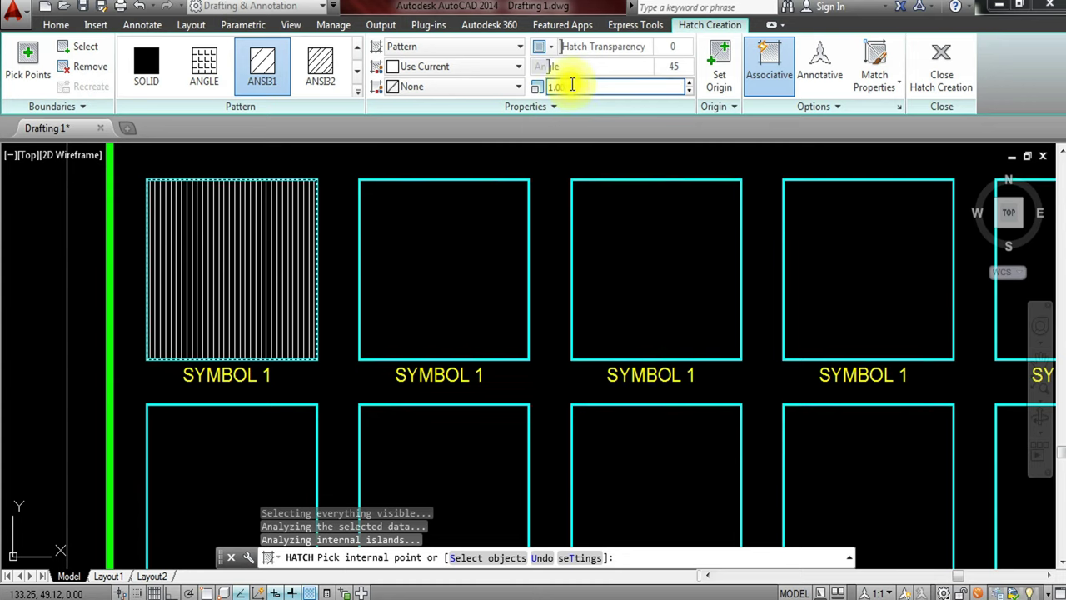
pyautogui.click(586, 89)
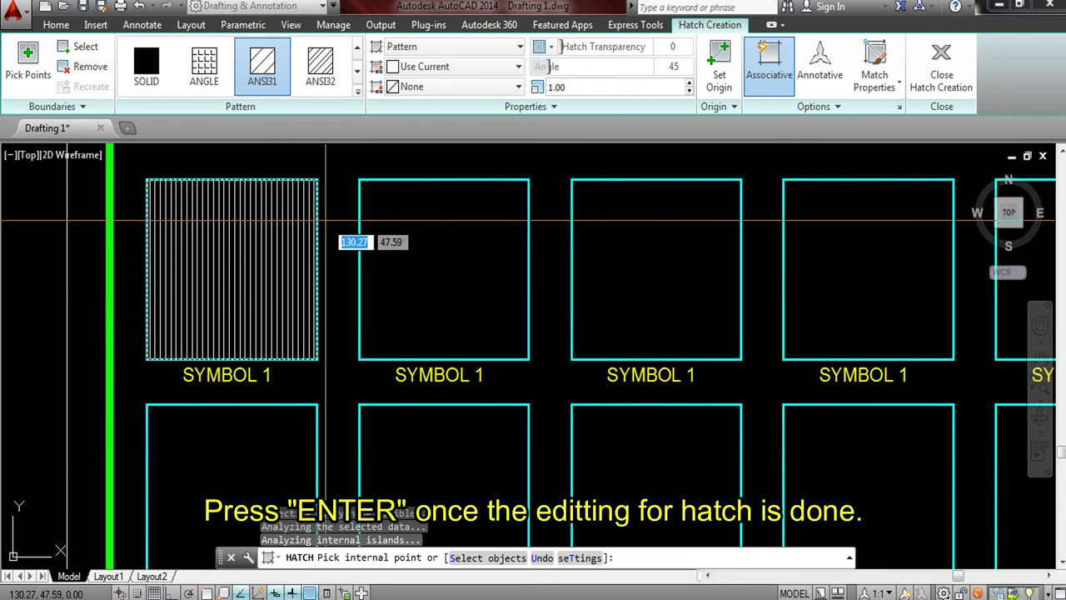
pyautogui.press('Return')
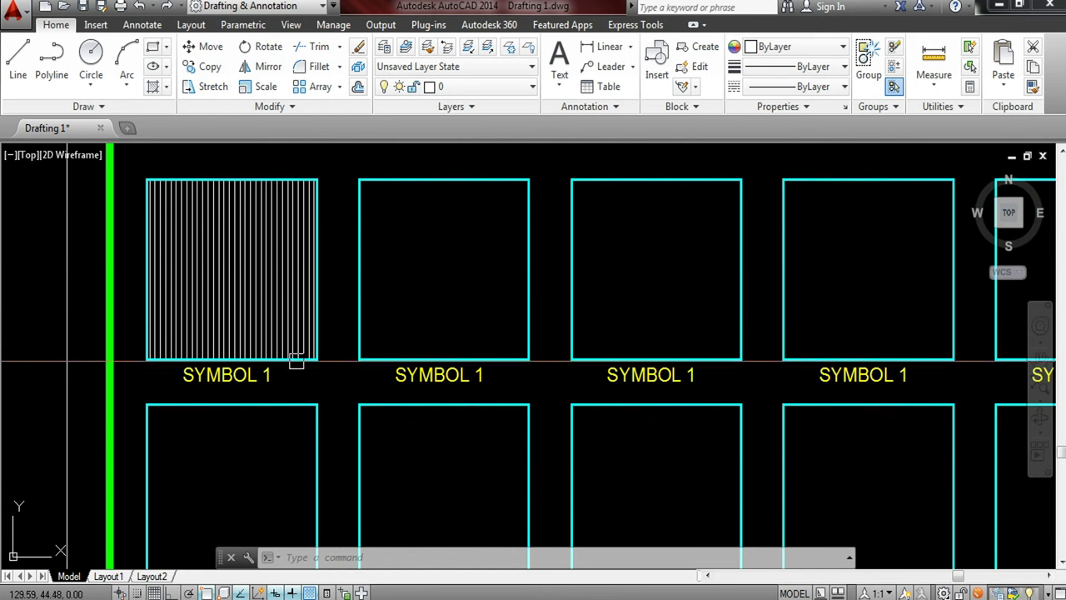
# - Move the top-left box's ANSI31 hatch onto the FINE LINE layer
pyautogui.click(274, 290)
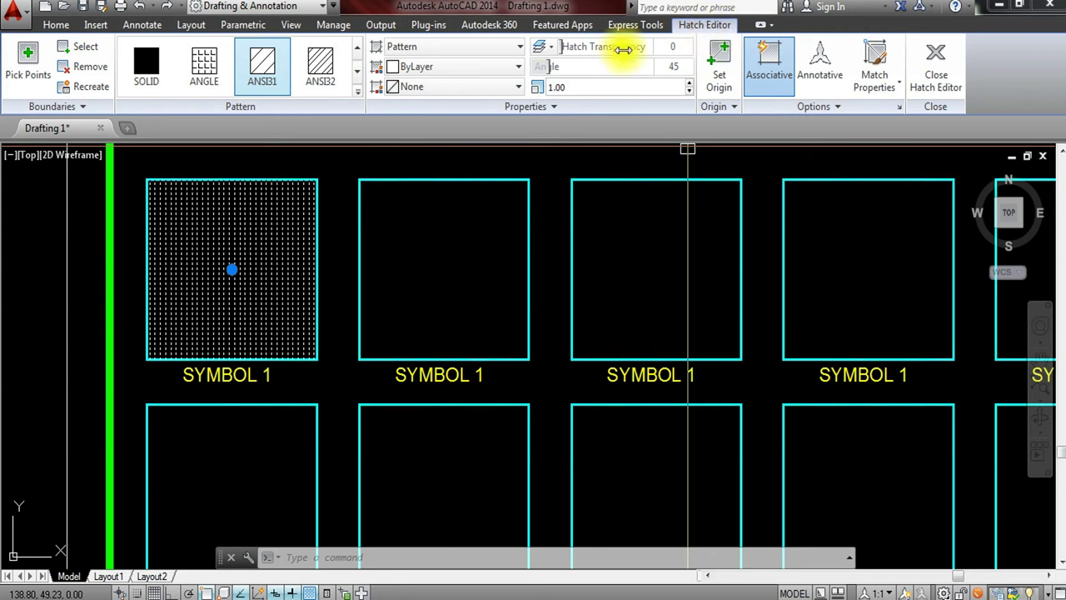
pyautogui.click(55, 26)
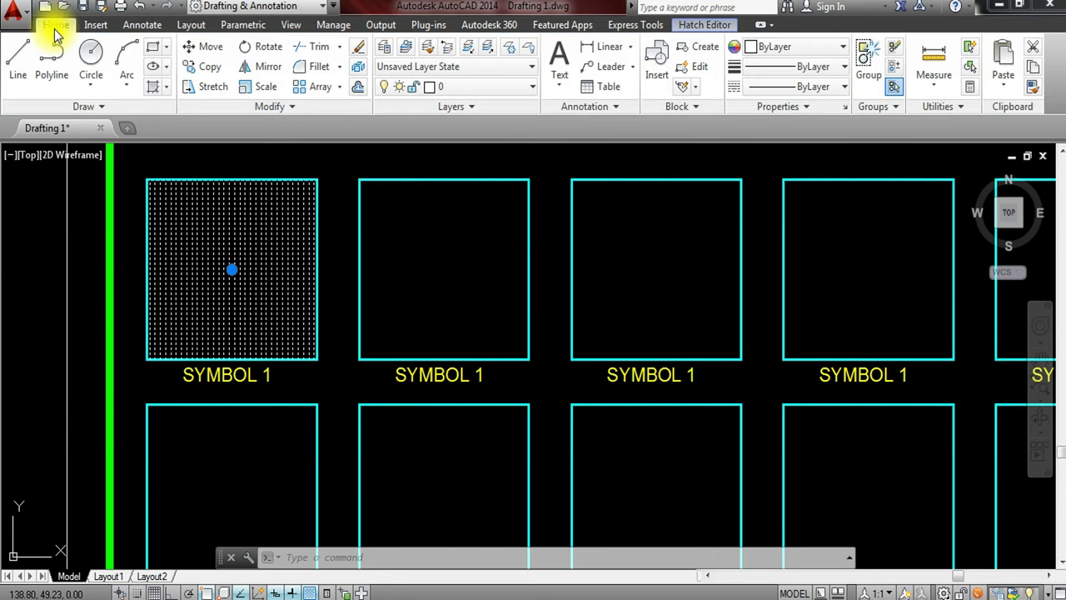
pyautogui.click(496, 88)
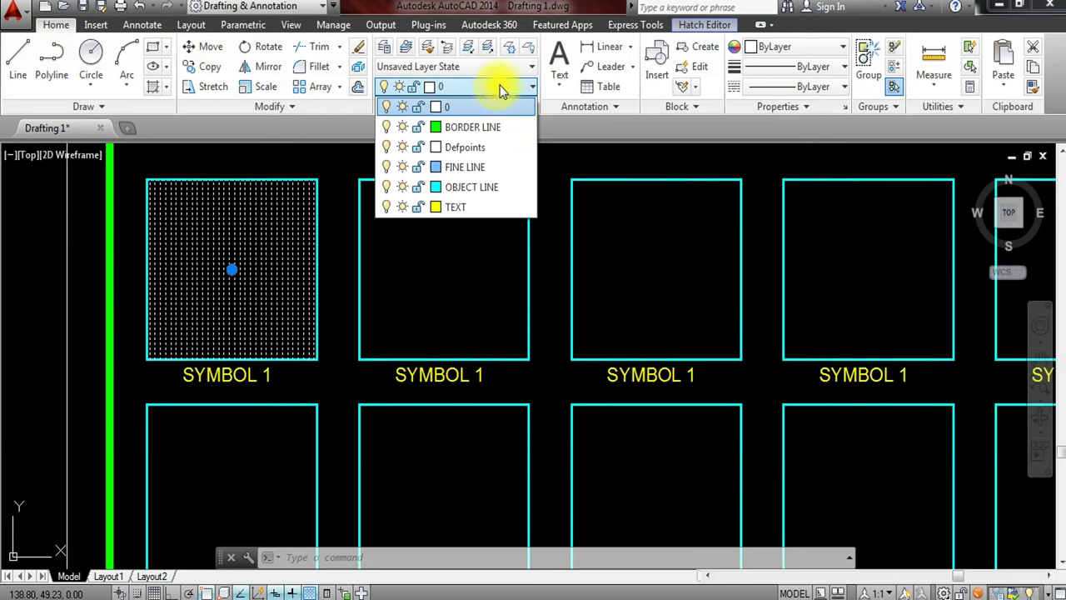
pyautogui.click(479, 169)
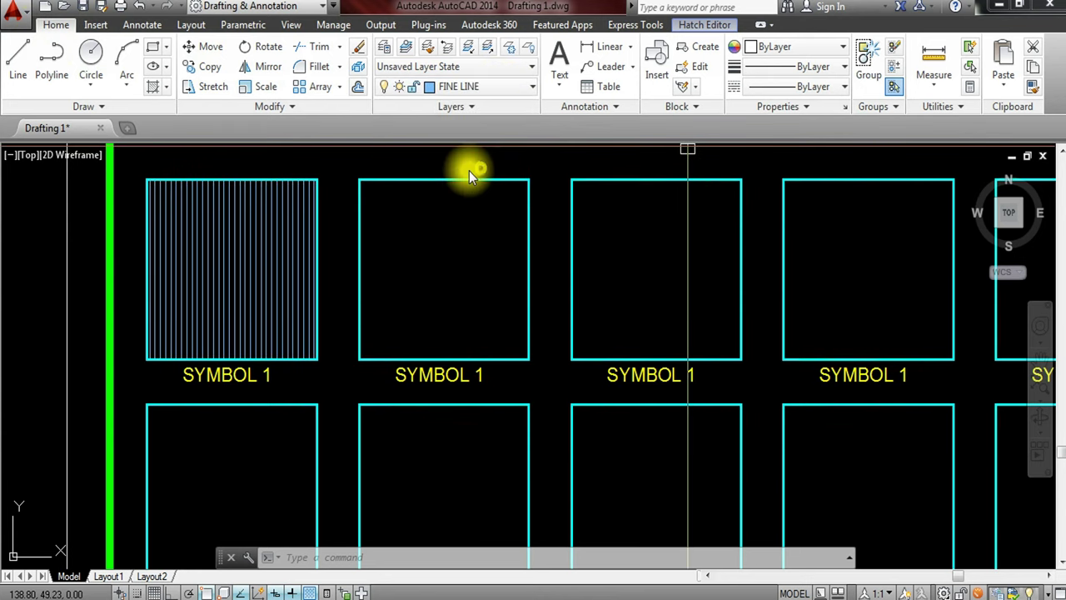
pyautogui.press('Escape')
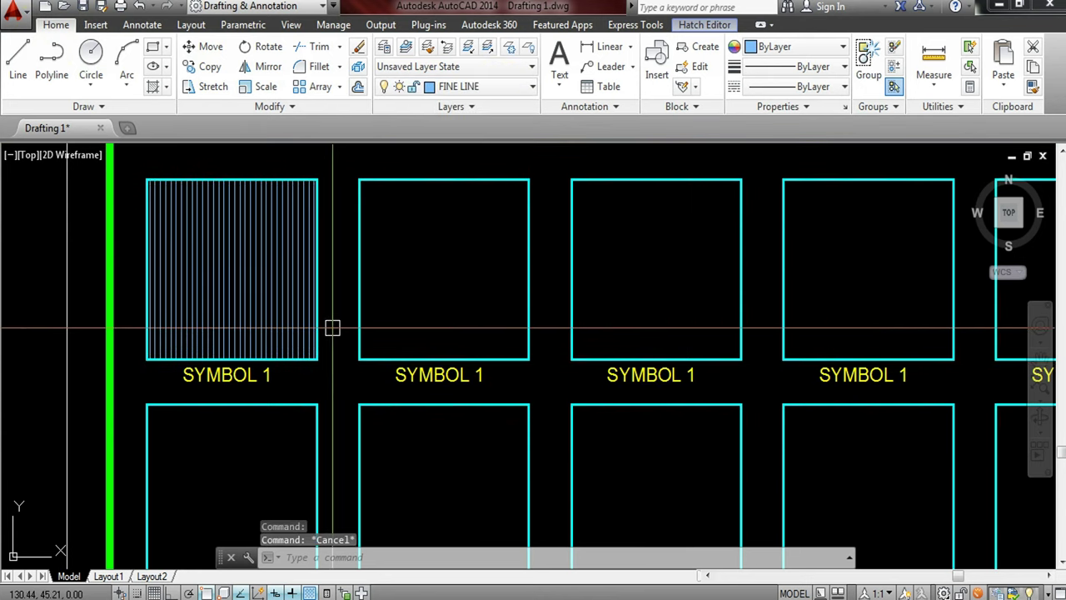
# - Replace the top-left label text SYMBOL 1 with ANSI31 and recentre the first row
pyautogui.doubleClick(209, 376)
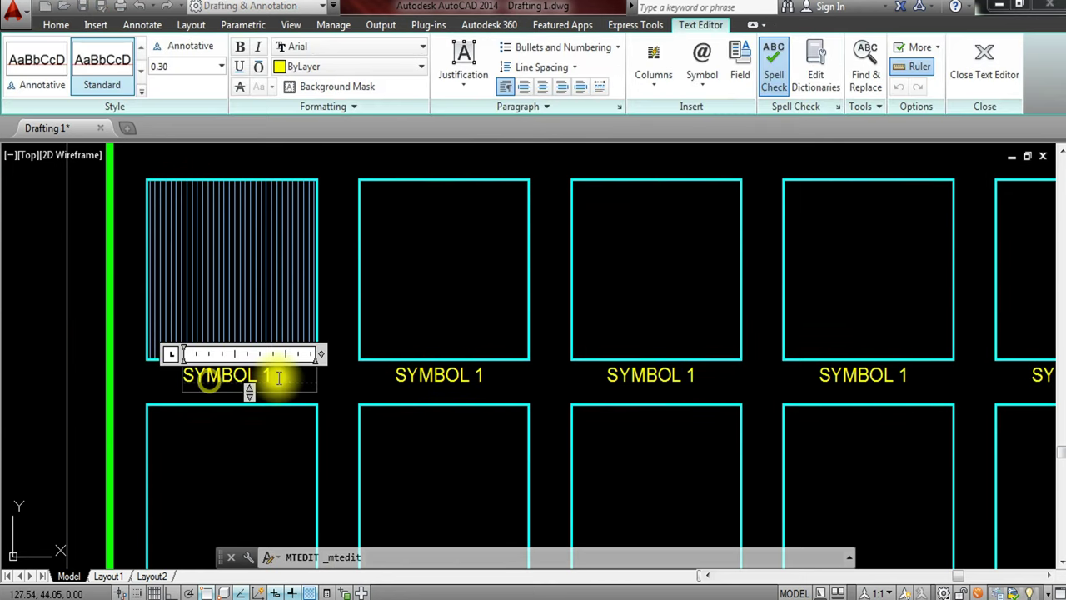
pyautogui.moveTo(296, 379); pyautogui.dragTo(115, 381)
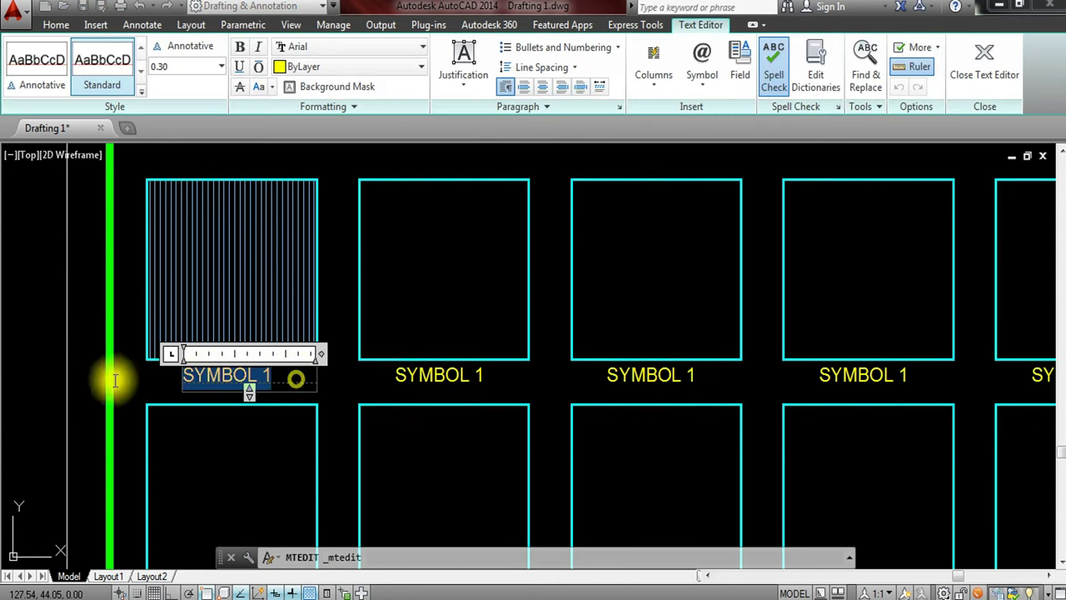
pyautogui.write('ANSI31')
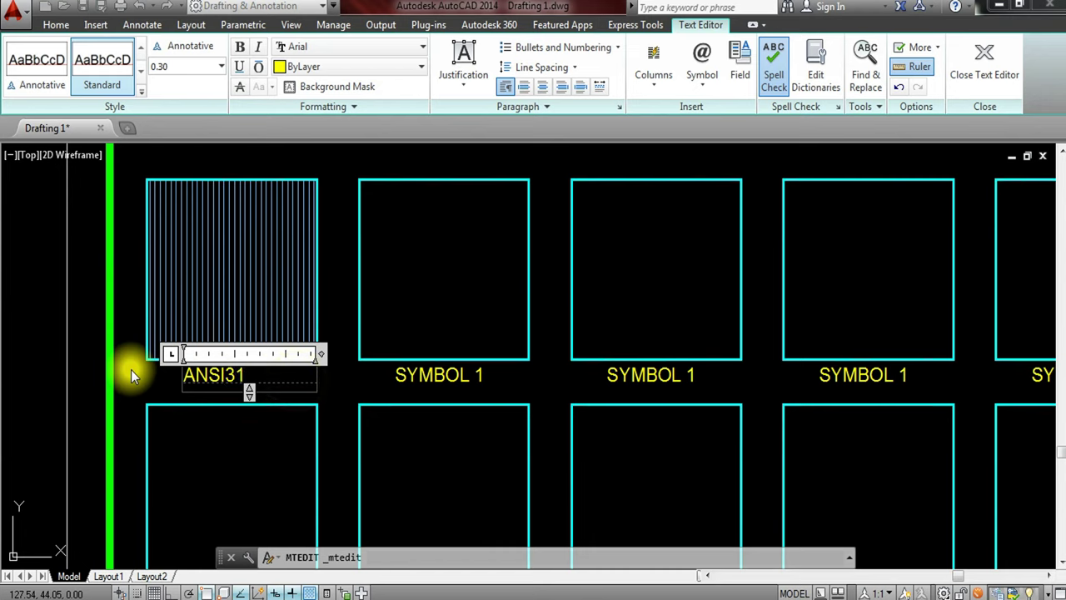
pyautogui.click(335, 284)
pyautogui.moveTo(364, 316); pyautogui.dragTo(337, 356, button='middle')
# - Hatch the second box with the ANSI32 pattern at a 135-degree angle
pyautogui.write('h')
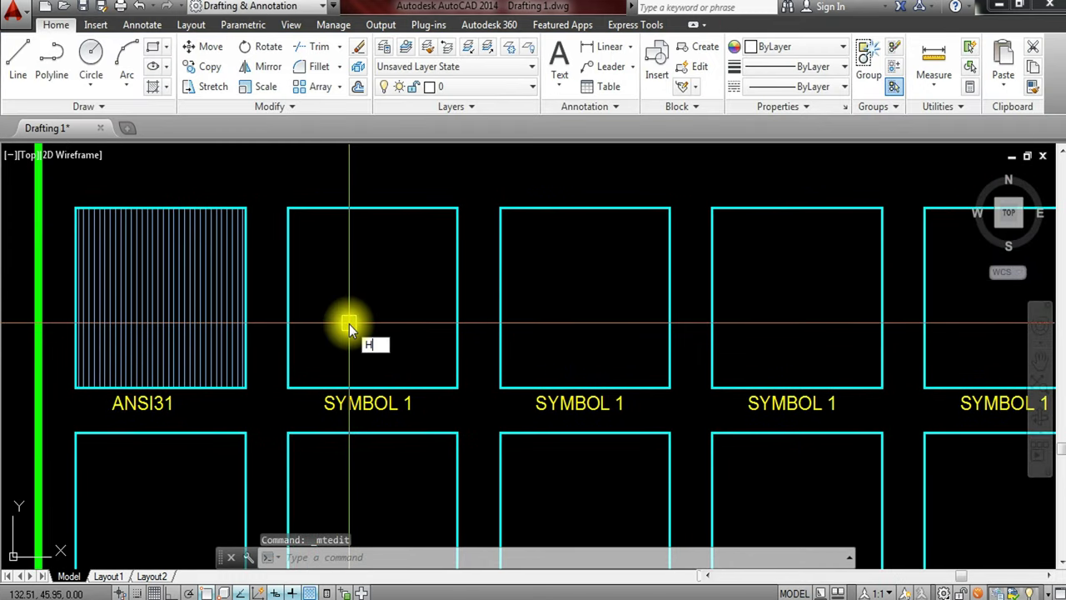
pyautogui.press('Return')
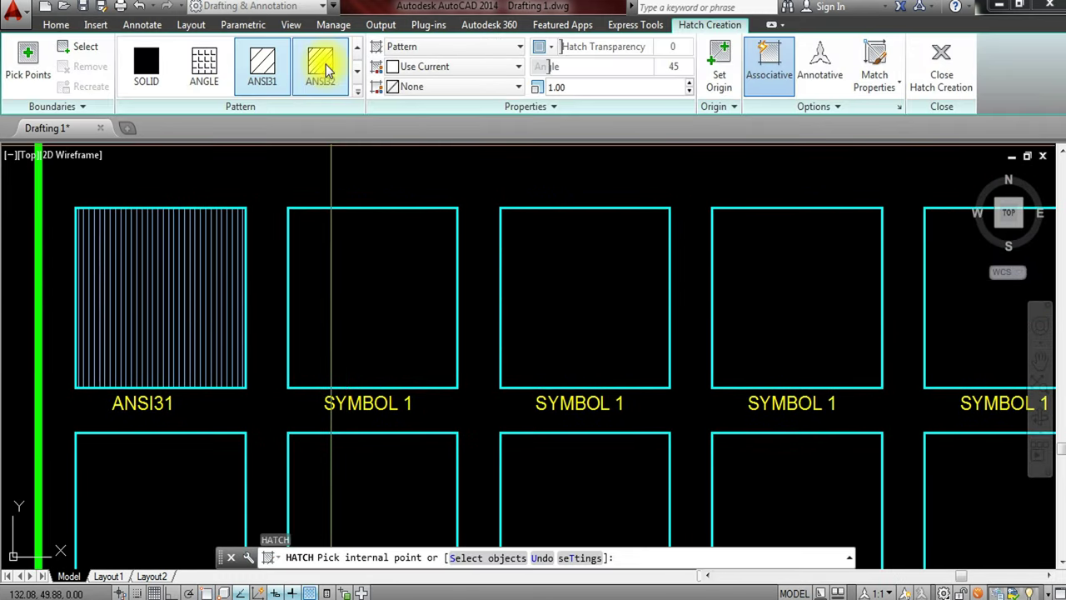
pyautogui.click(328, 70)
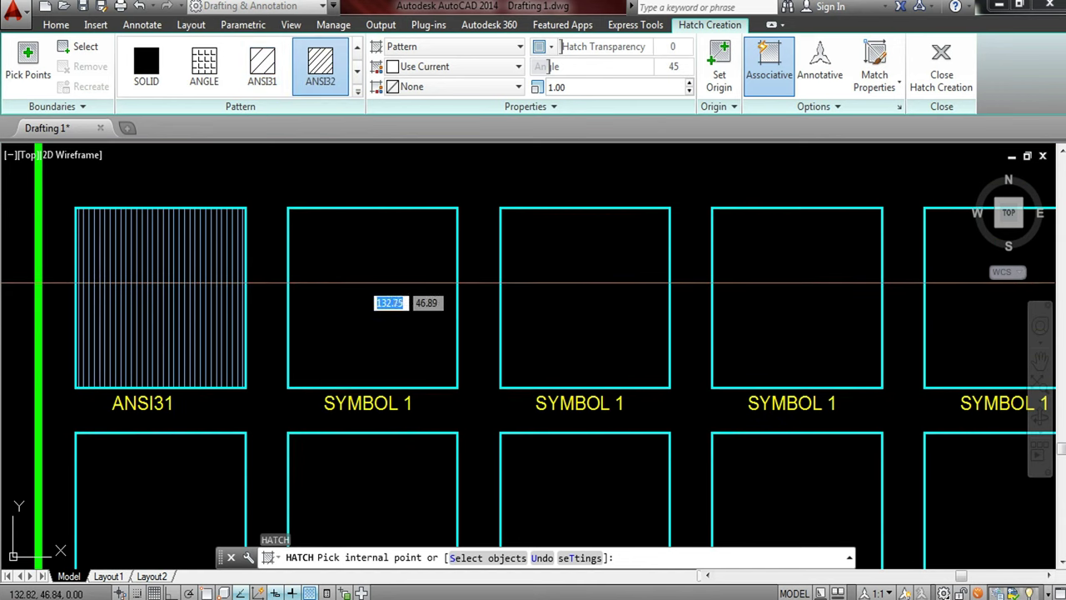
pyautogui.click(397, 326)
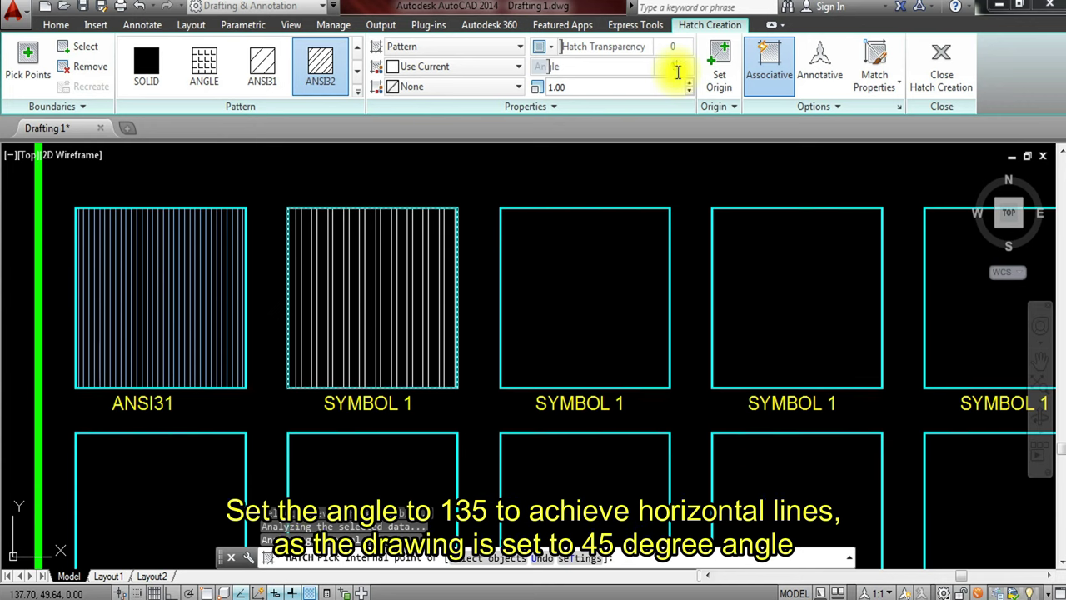
pyautogui.press('Return')
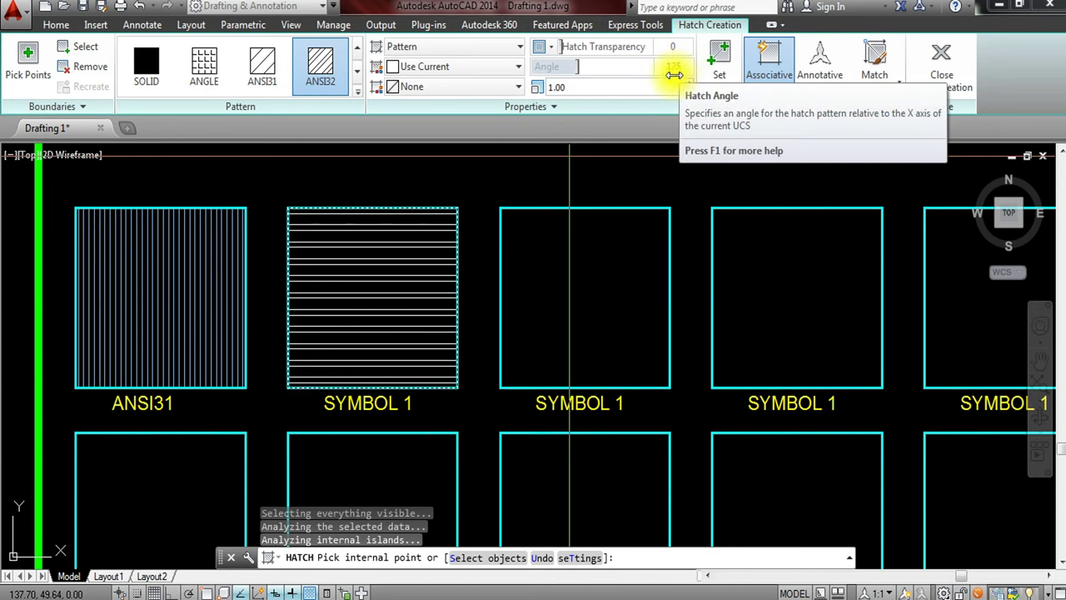
# - Keep ANSI32 with its scale unchanged, re-pick the second box, and end the hatch
pyautogui.click(337, 93)
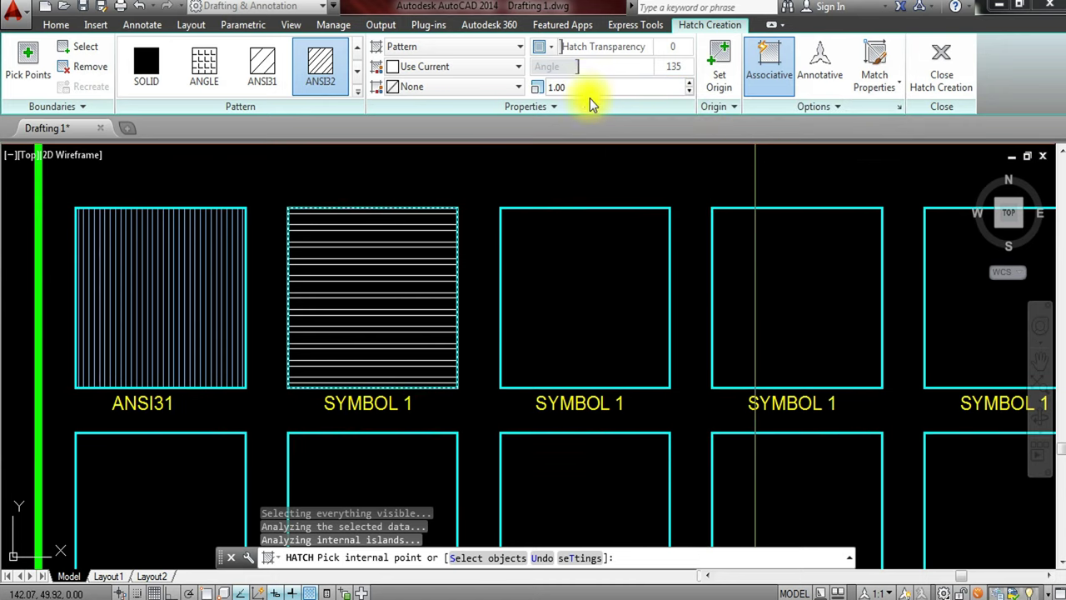
pyautogui.doubleClick(582, 86)
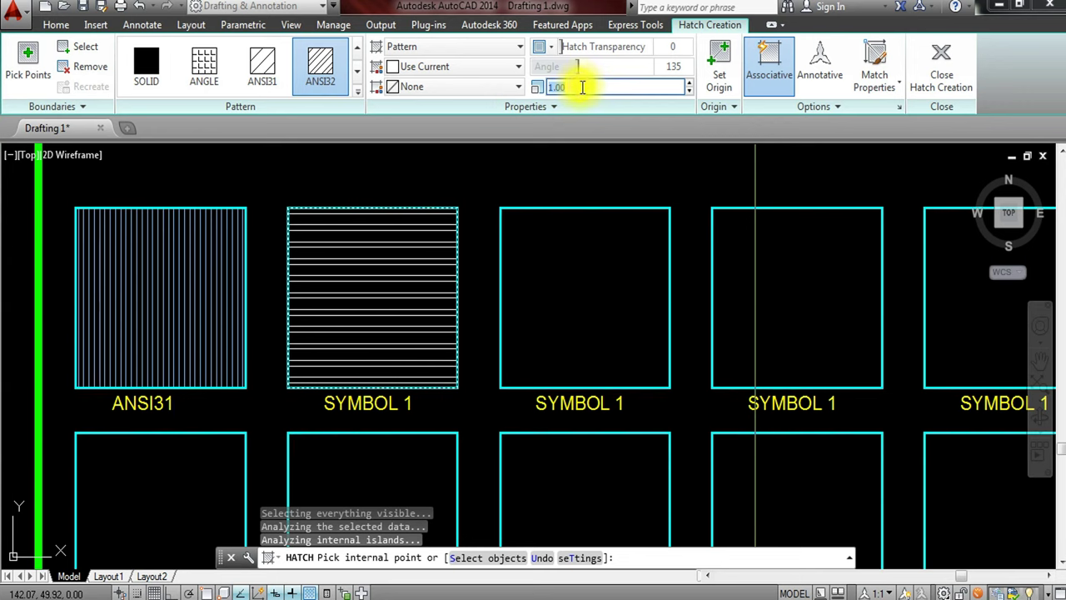
pyautogui.press('Return')
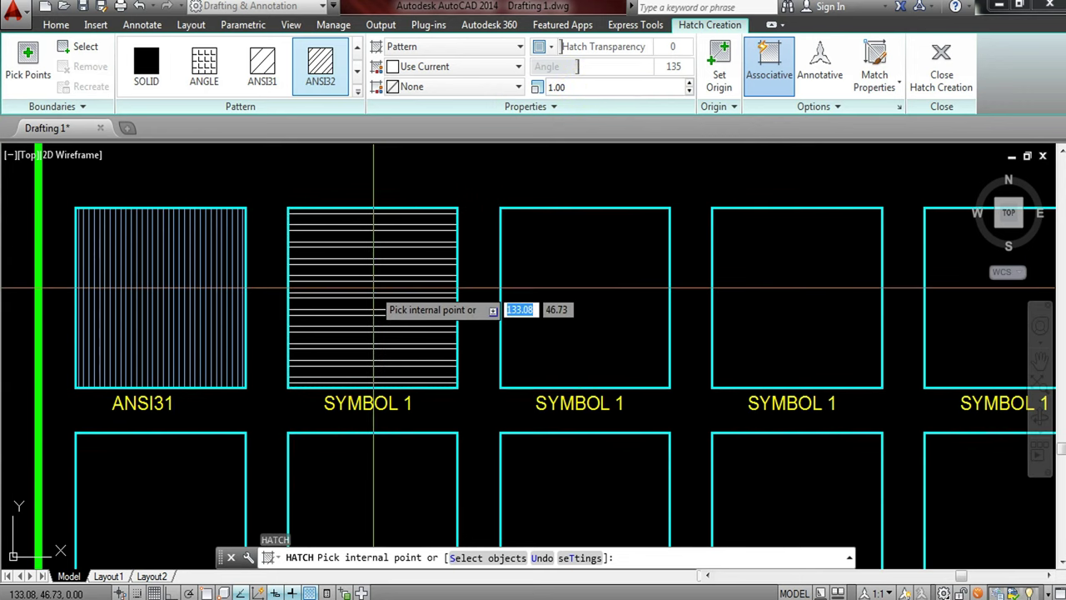
pyautogui.click(360, 300)
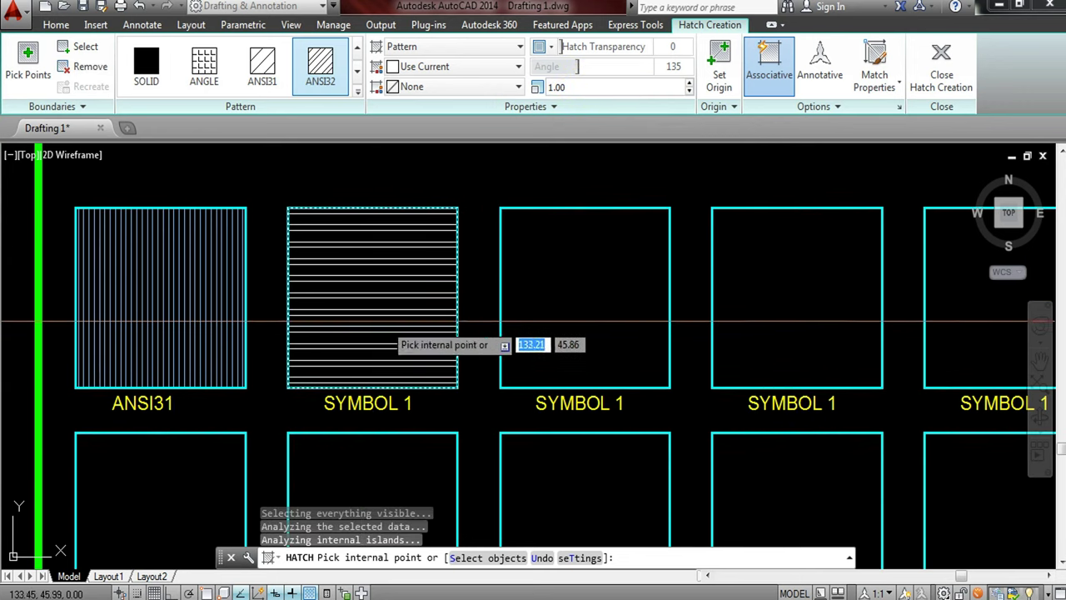
pyautogui.doubleClick(608, 92)
pyautogui.click(584, 92)
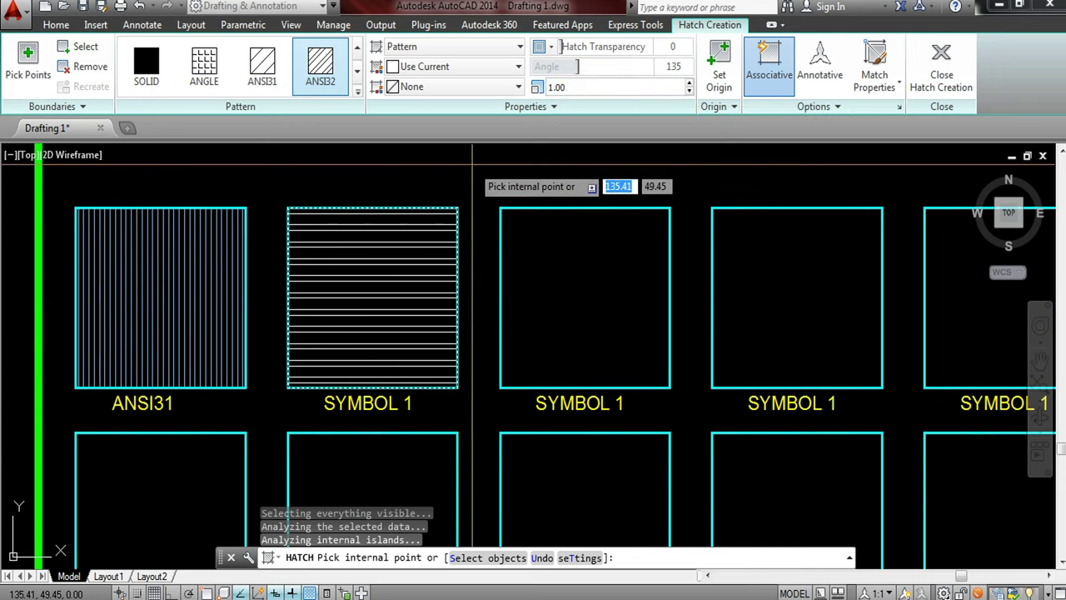
pyautogui.press('Escape')
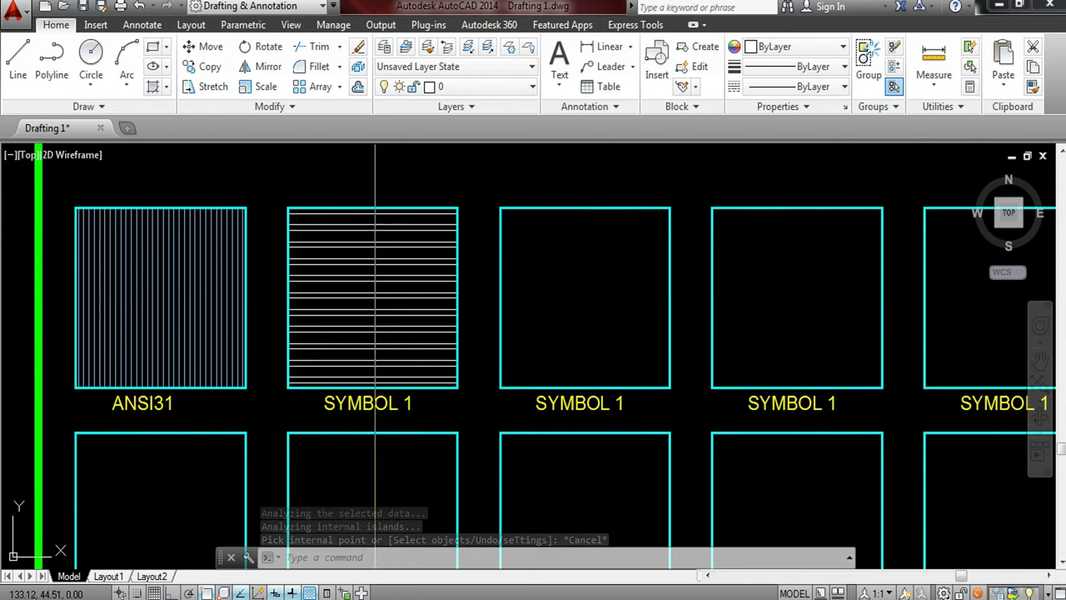
pyautogui.click(362, 319)
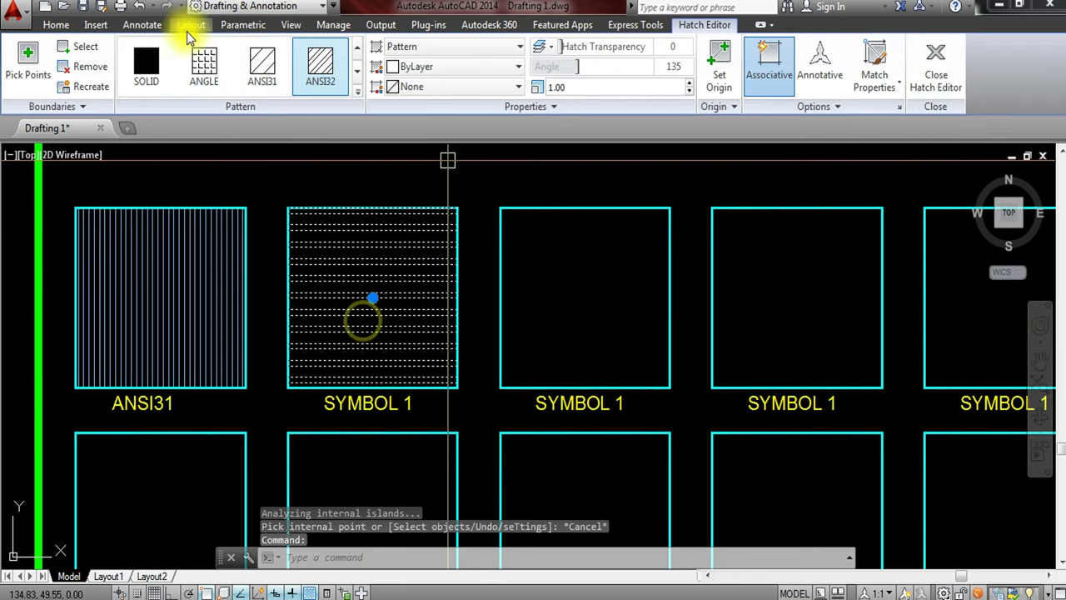
# - Move the second box's hatch onto the FINE LINE layer
pyautogui.click(56, 25)
pyautogui.click(479, 88)
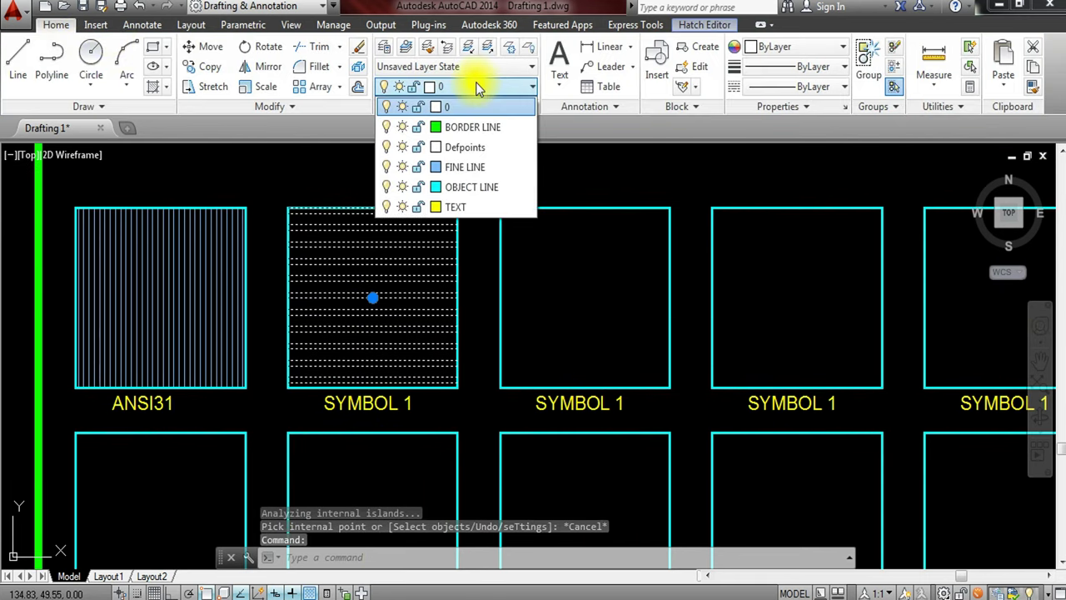
pyautogui.click(486, 167)
pyautogui.press('Return')
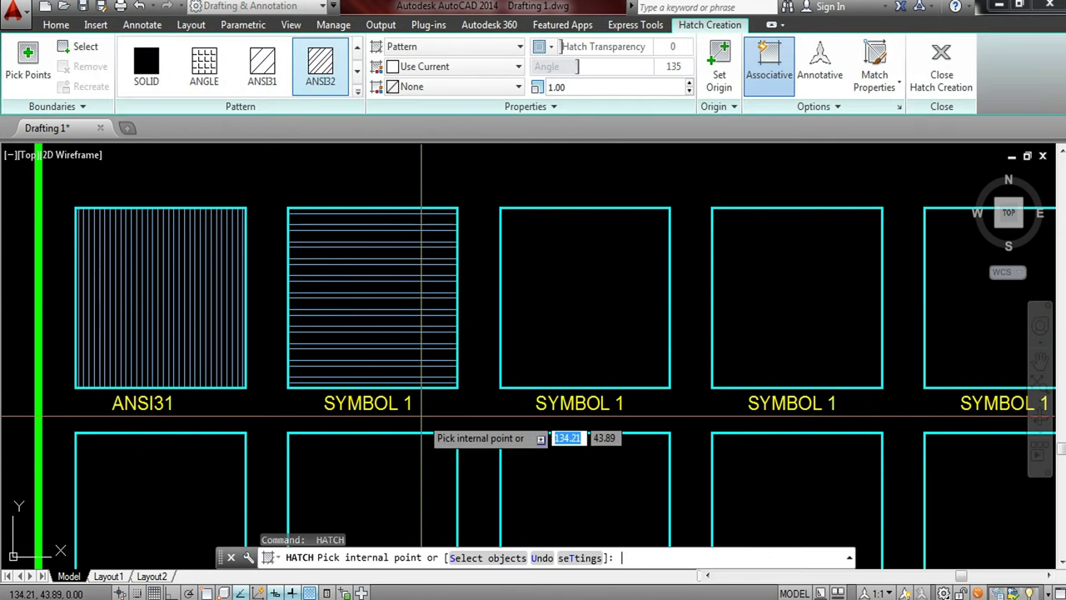
pyautogui.press('Escape')
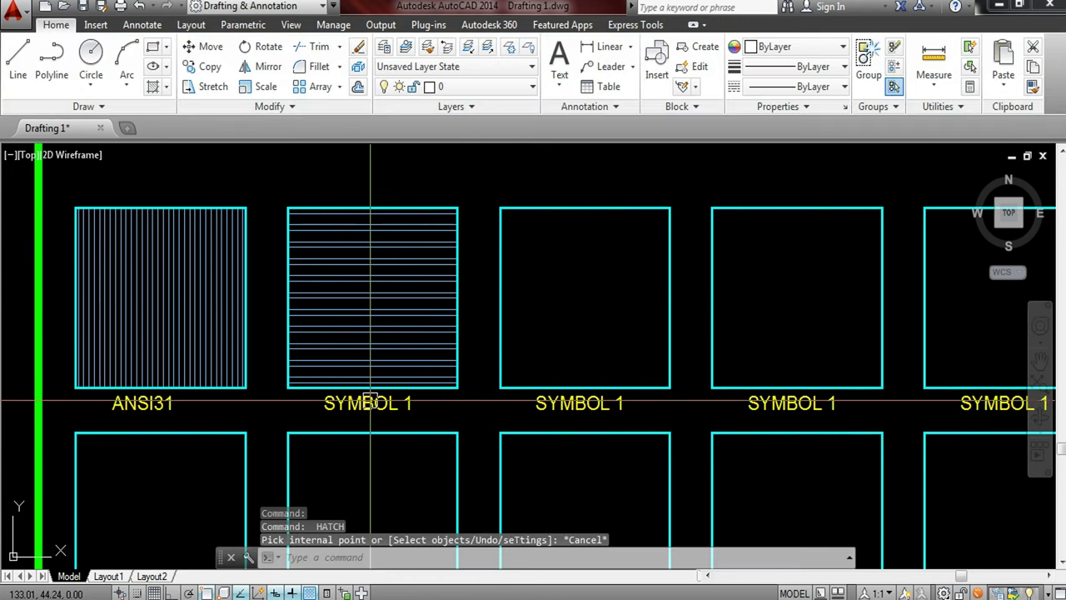
# - Change the second box's label from SYMBOL 1 to ANSI32
pyautogui.doubleClick(375, 403)
pyautogui.moveTo(425, 406); pyautogui.dragTo(227, 401)
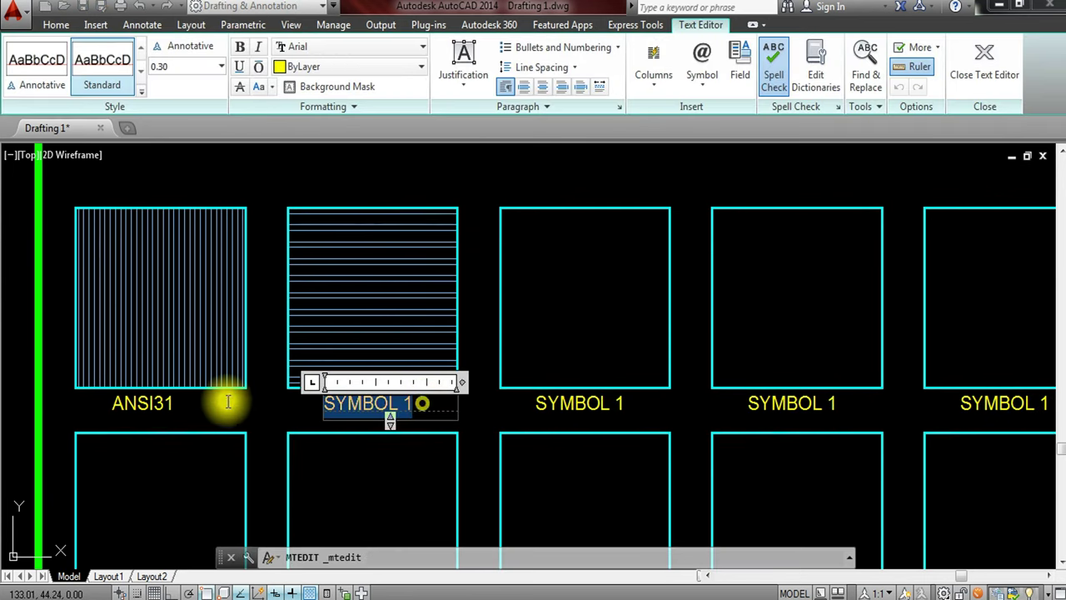
pyautogui.write('ANSIN')
pyautogui.press('BackSpace')
pyautogui.press('BackSpace')
pyautogui.write('I32')
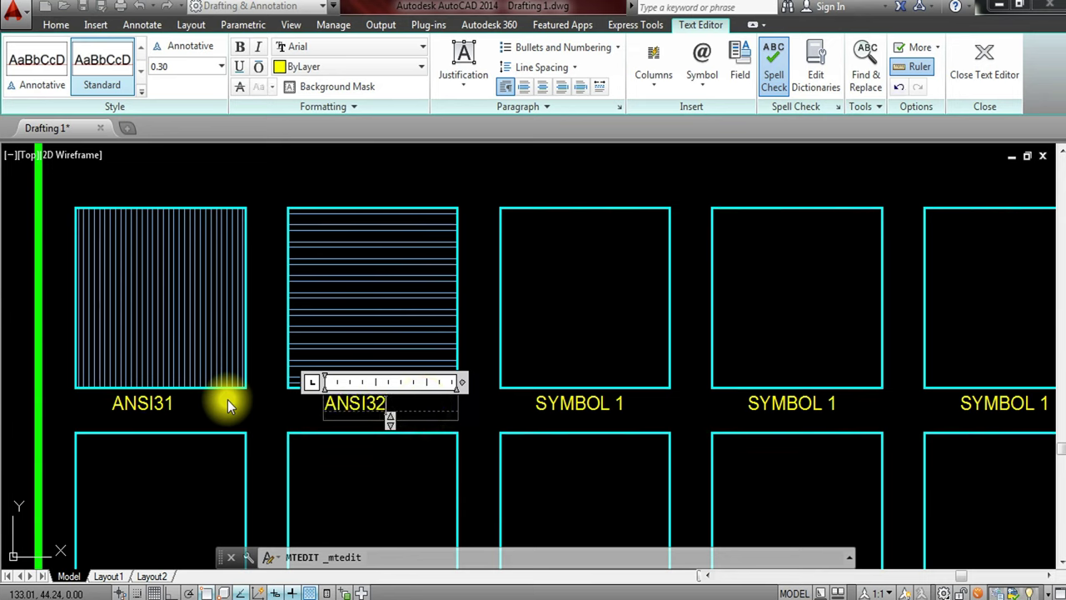
pyautogui.click(461, 312)
pyautogui.scroll(-4, 475, 311)
pyautogui.moveTo(542, 345); pyautogui.dragTo(447, 338, button='middle')
pyautogui.scroll(2, 447, 333)
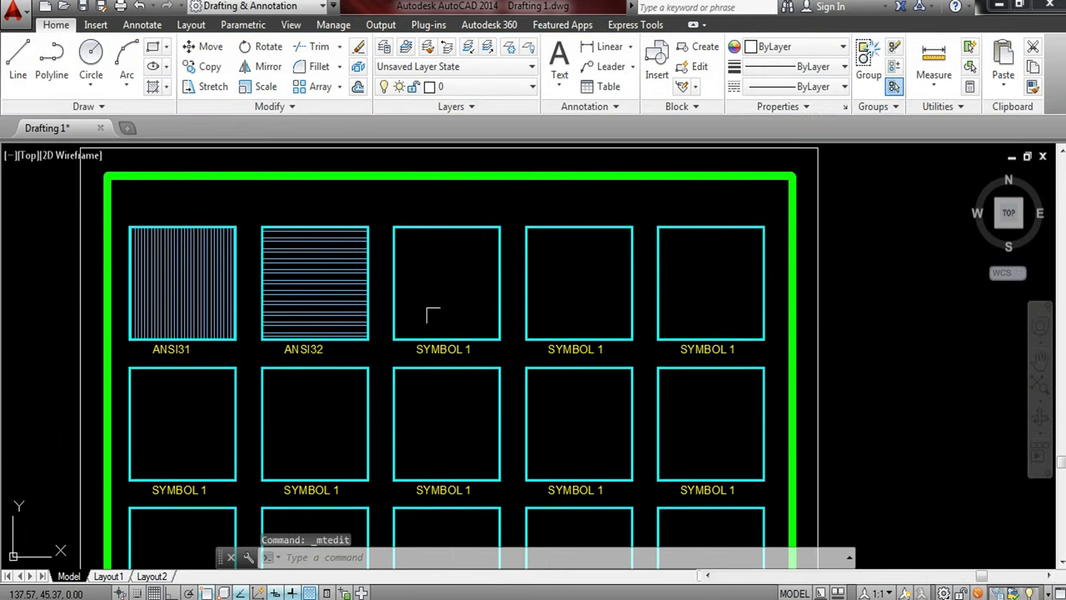
# - Start HATCH with H and fill the third box with the AR-B816 brick pattern
pyautogui.scroll(2, 433, 314)
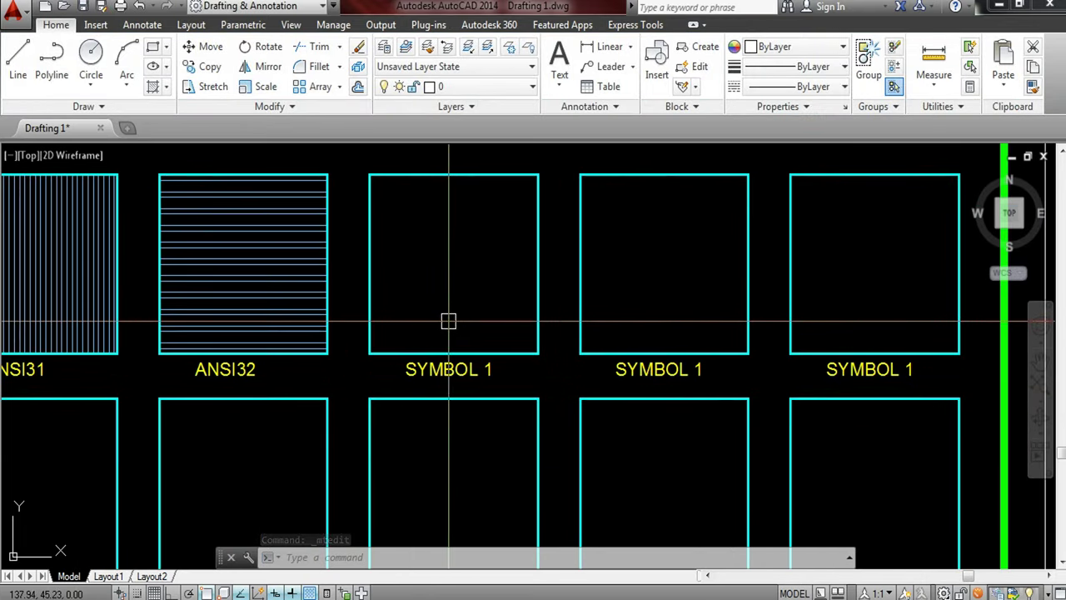
pyautogui.write('H')
pyautogui.press('Return')
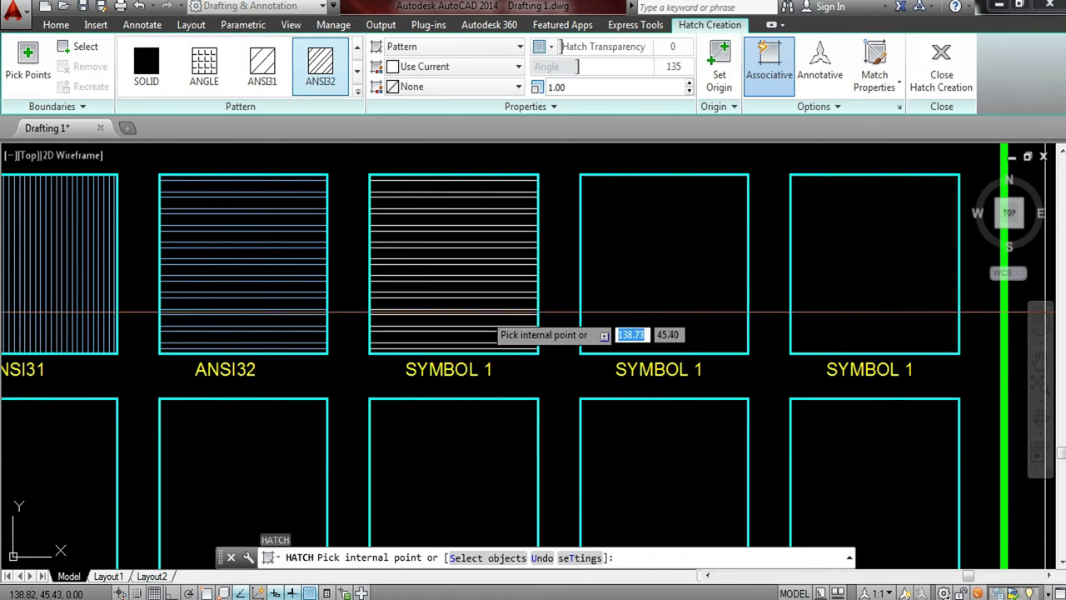
pyautogui.click(355, 92)
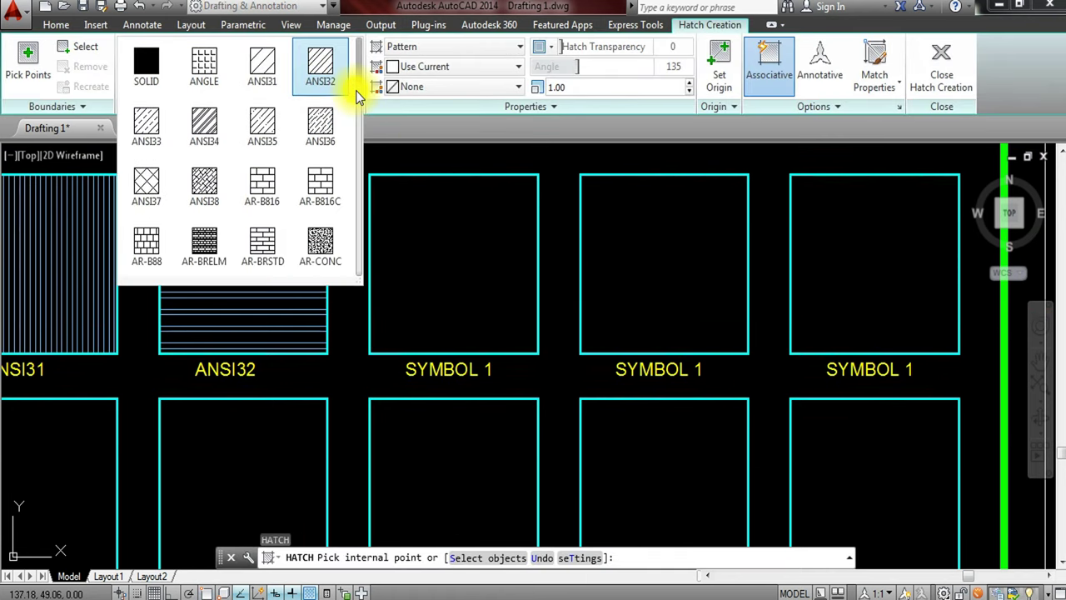
pyautogui.click(262, 190)
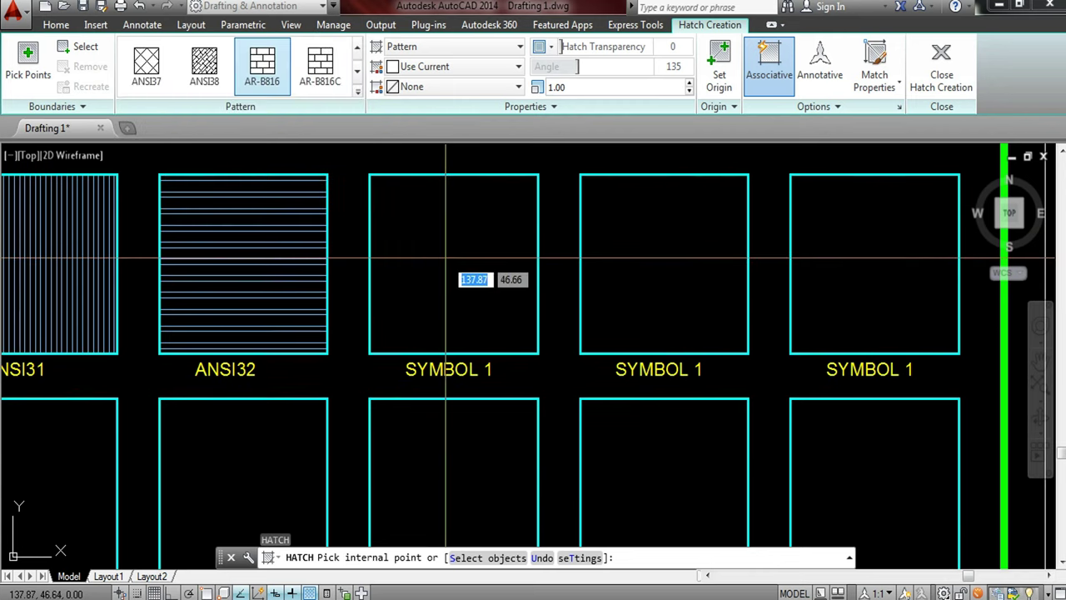
pyautogui.click(440, 252)
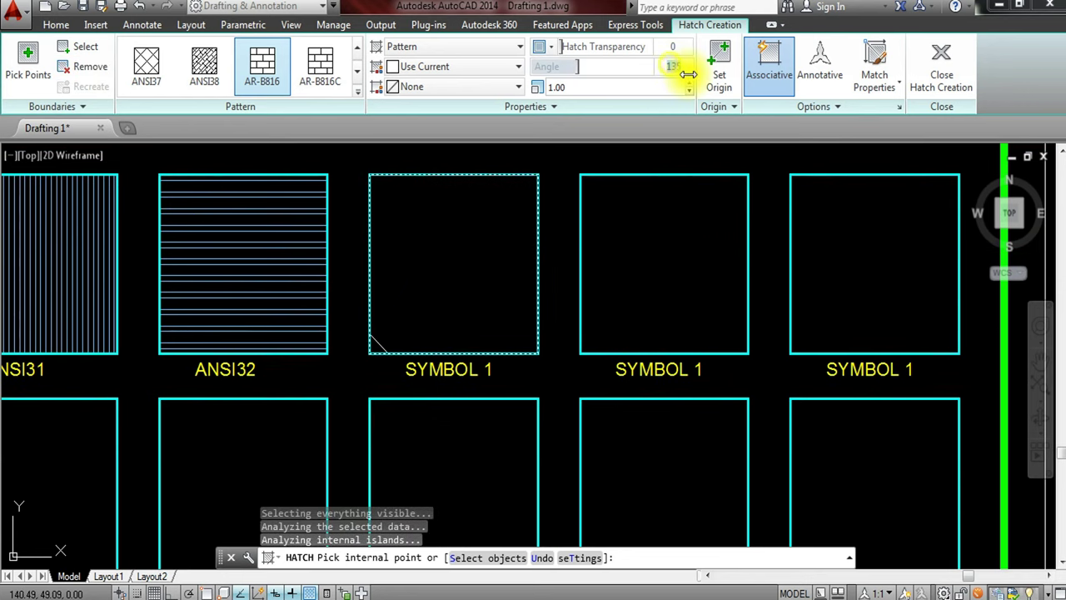
# - Adjust the brick hatch scale from 0.1 to 0.05 and confirm it
pyautogui.click(582, 85)
pyautogui.write('0.1')
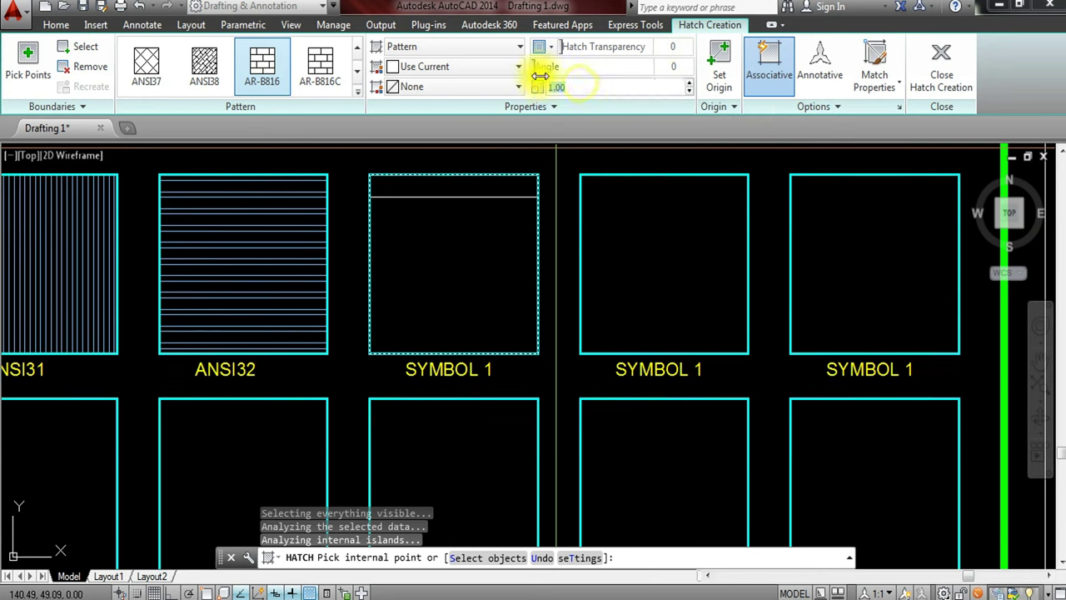
pyautogui.press('Return')
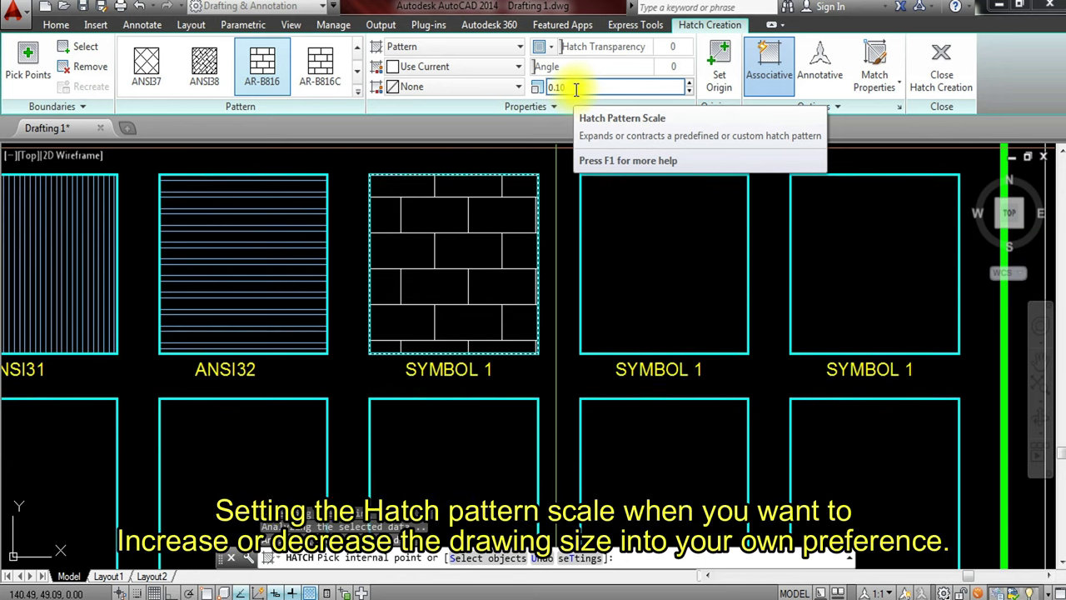
pyautogui.click(579, 87)
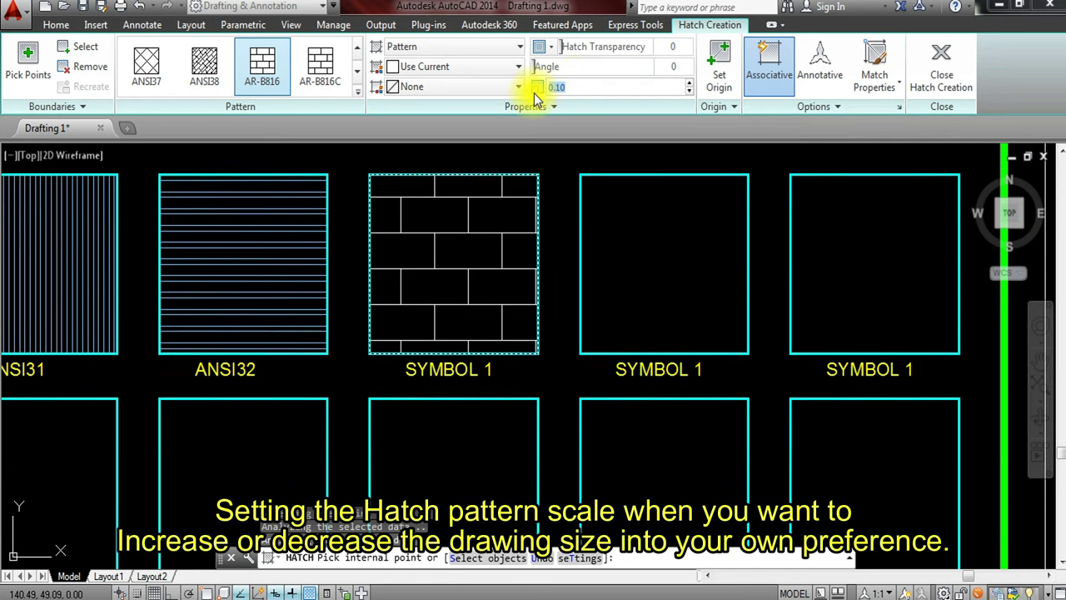
pyautogui.write('.05')
pyautogui.write('0.05')
pyautogui.press('Return')
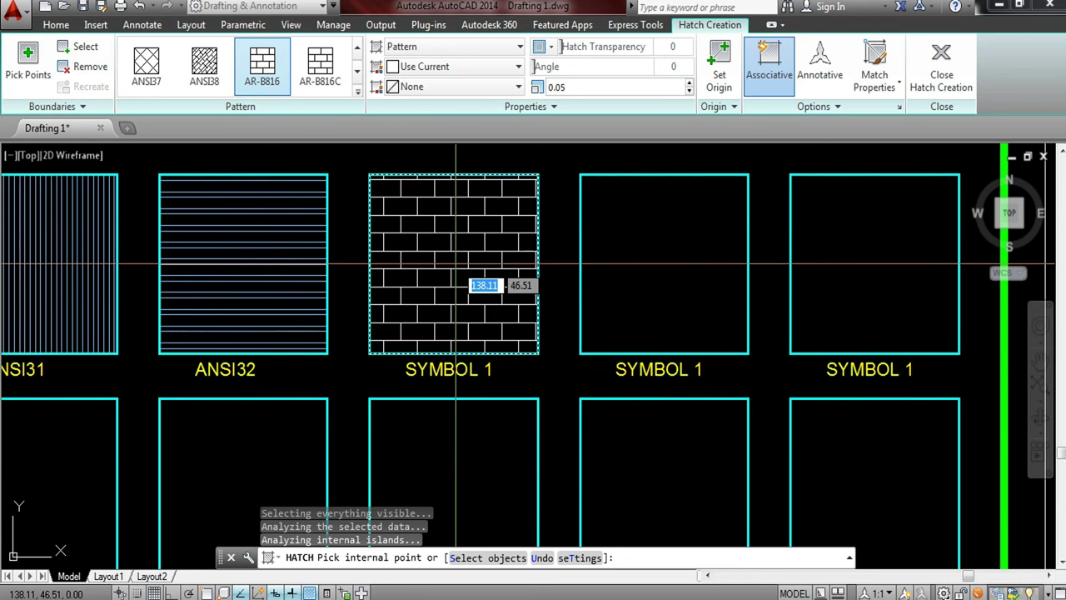
pyautogui.press('Return')
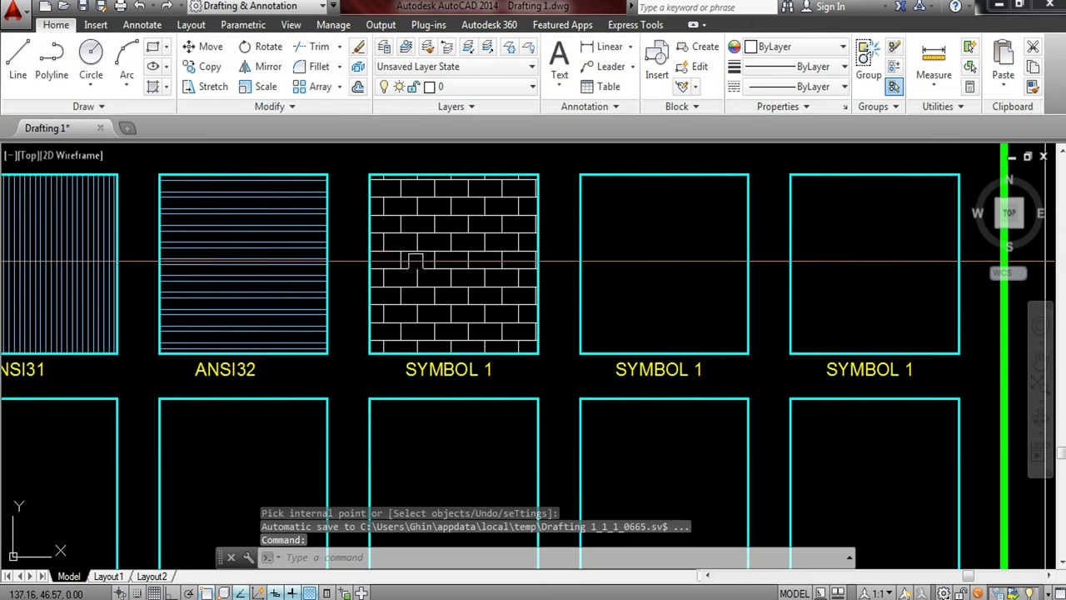
# - Replace the third box's SYMBOL 1 label with AR-B816
pyautogui.doubleClick(455, 373)
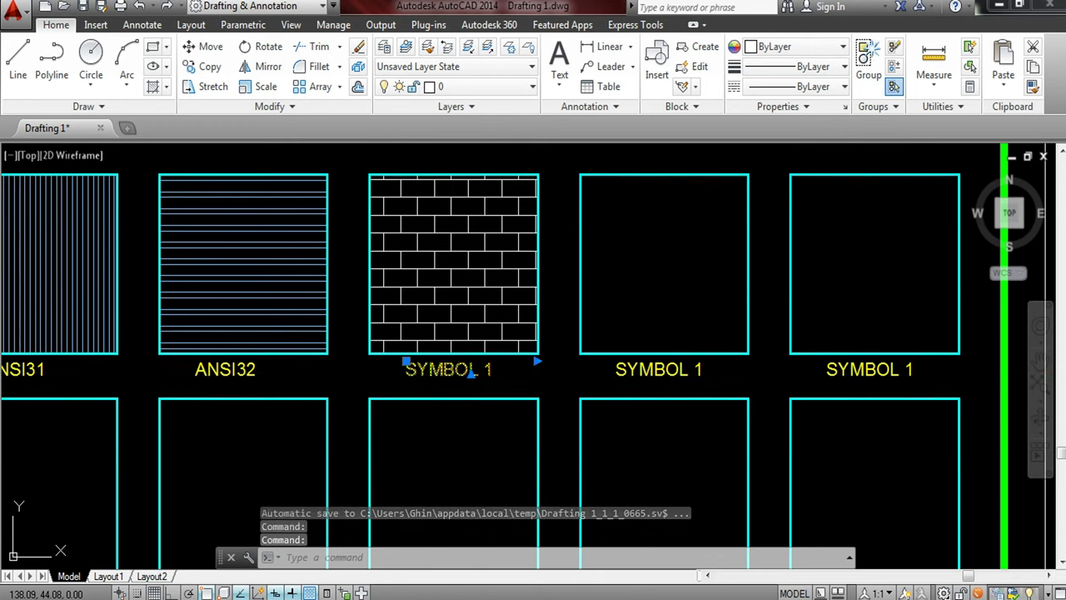
pyautogui.moveTo(508, 372); pyautogui.dragTo(354, 357)
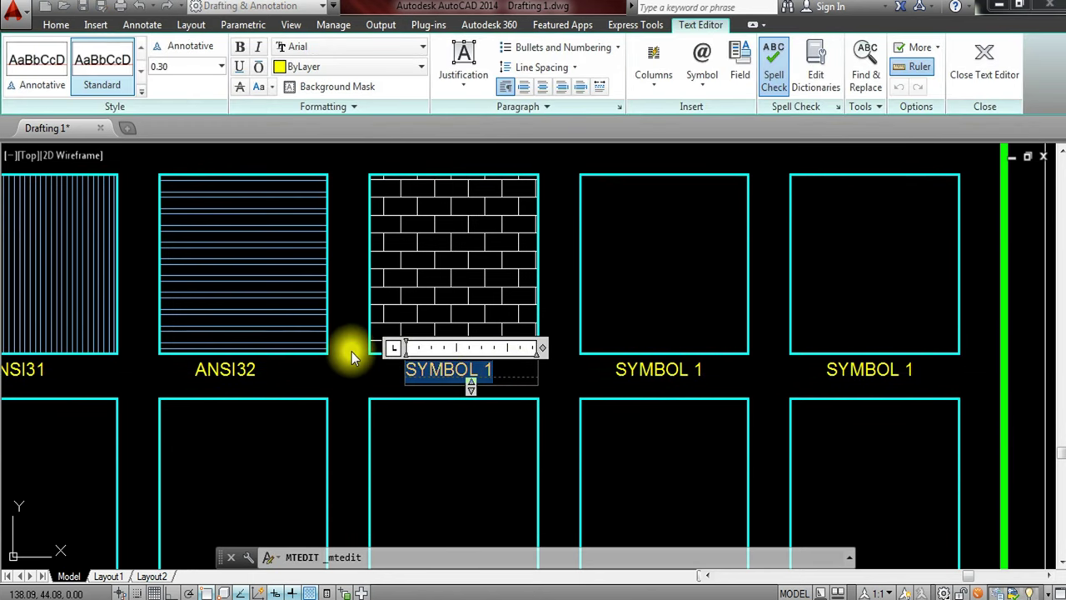
pyautogui.write('AR-B816')
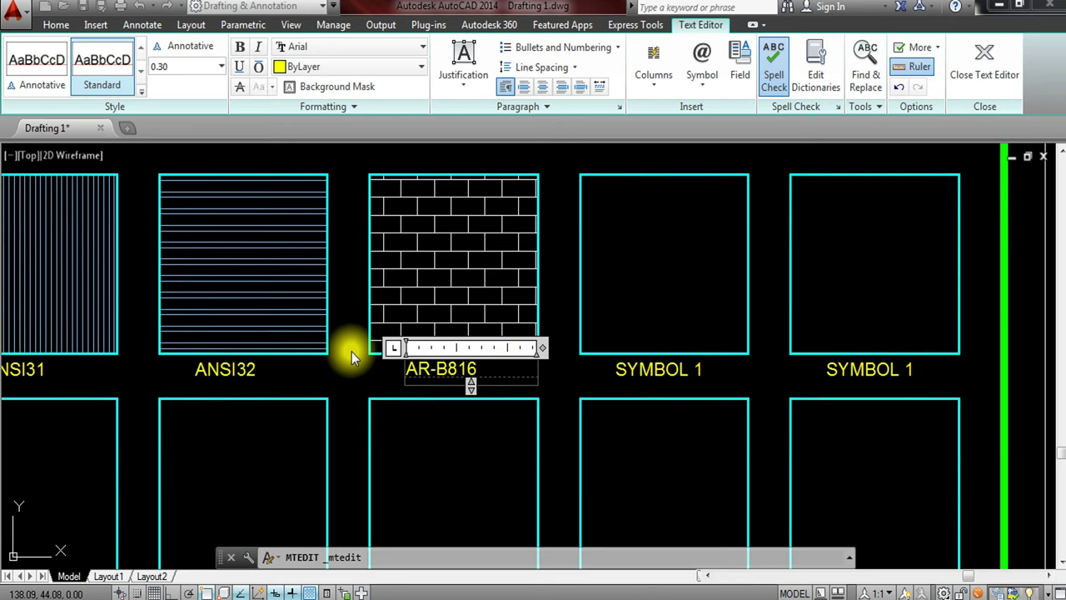
pyautogui.press('Return')
pyautogui.press('BackSpace')
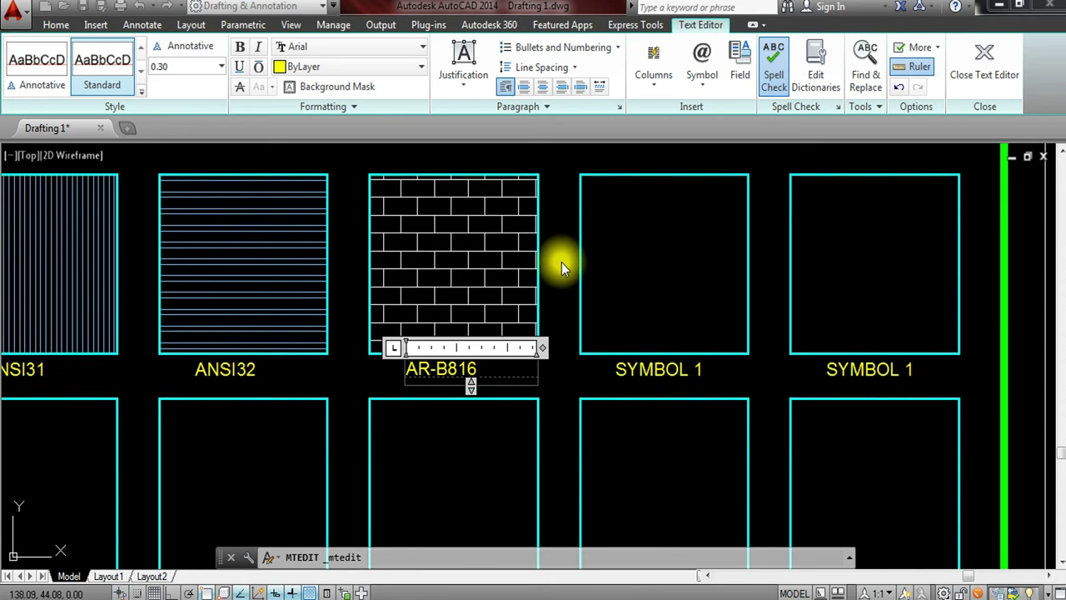
pyautogui.click(561, 262)
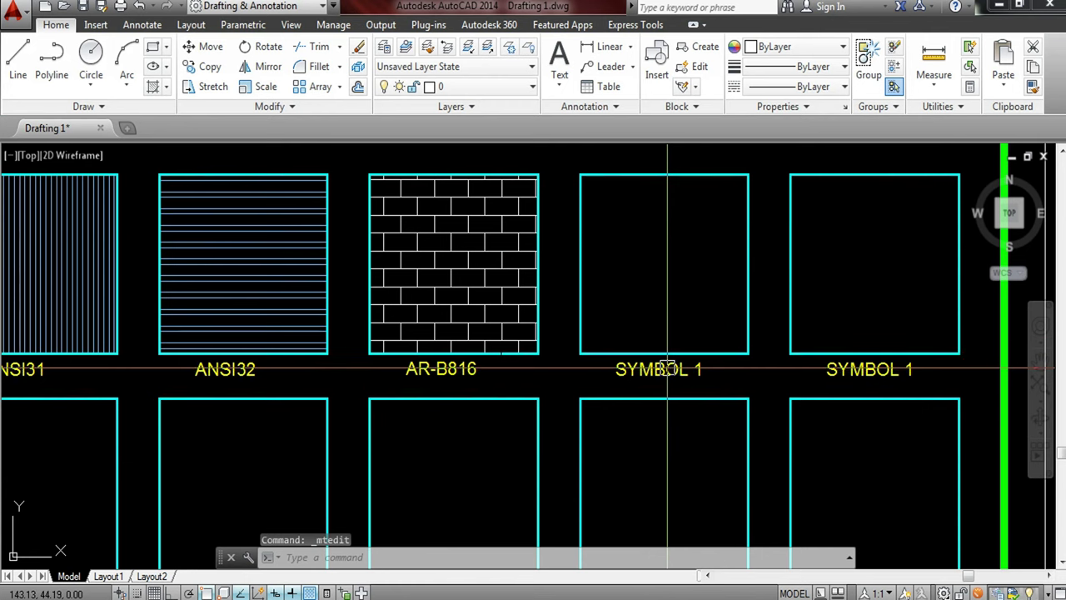
# - Put the third box's brick hatch on the FINE LINE layer
pyautogui.click(476, 229)
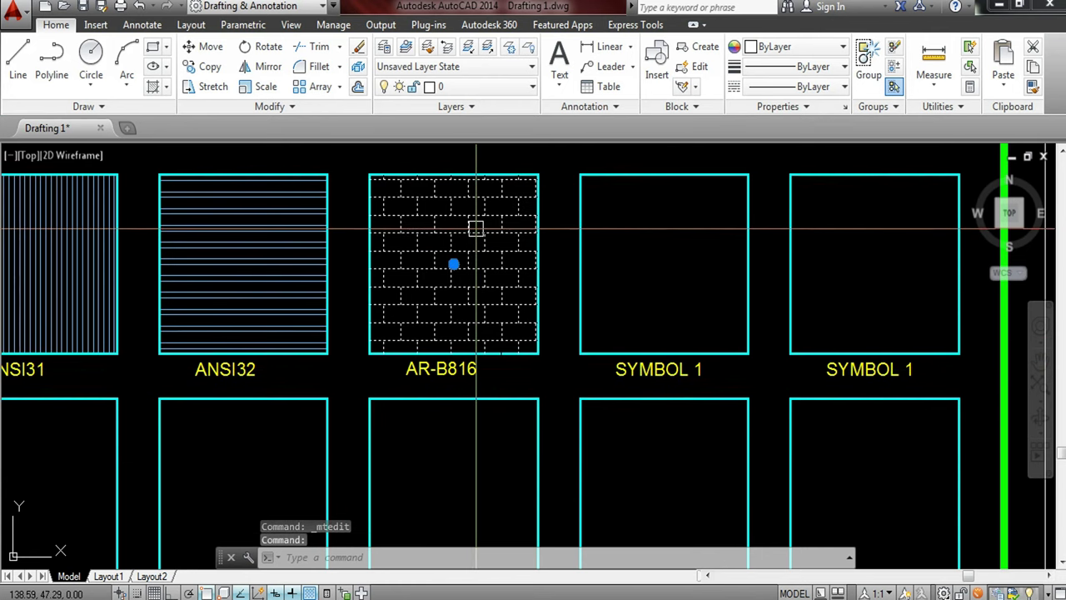
pyautogui.click(55, 24)
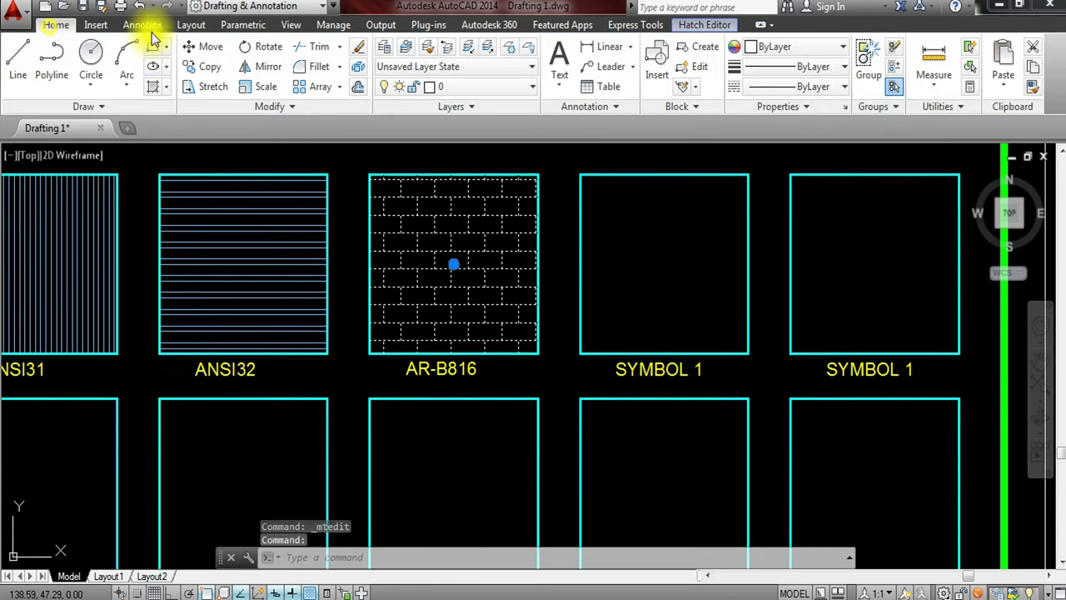
pyautogui.click(464, 90)
pyautogui.click(483, 164)
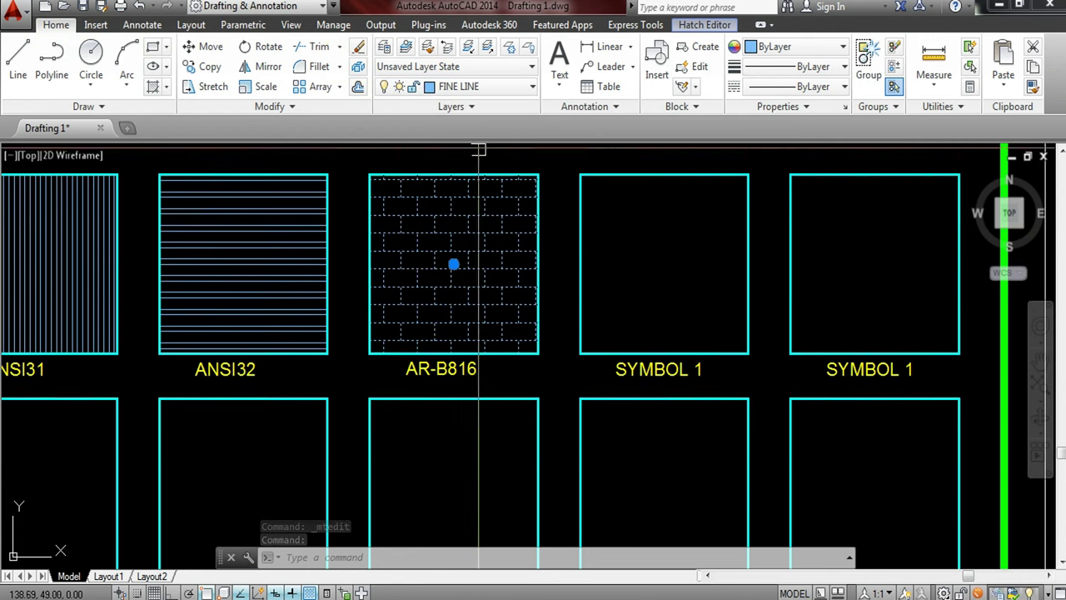
pyautogui.press('Escape')
pyautogui.scroll(-4, 721, 293)
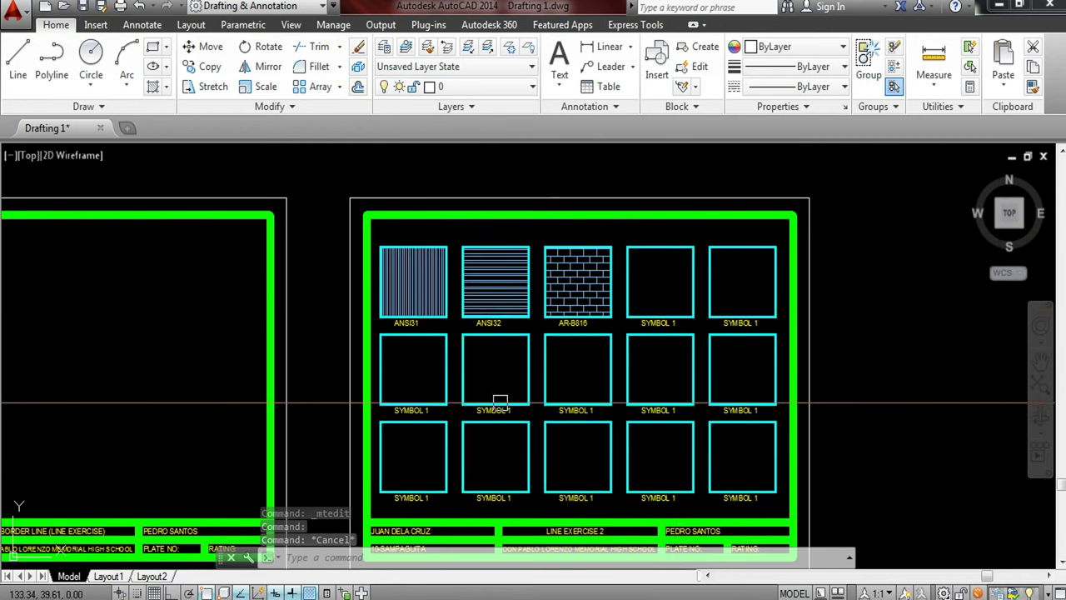
# - Hatch the fourth top-row box with the AR-BRSTD brick pattern at scale 0.2
pyautogui.scroll(4, 685, 296)
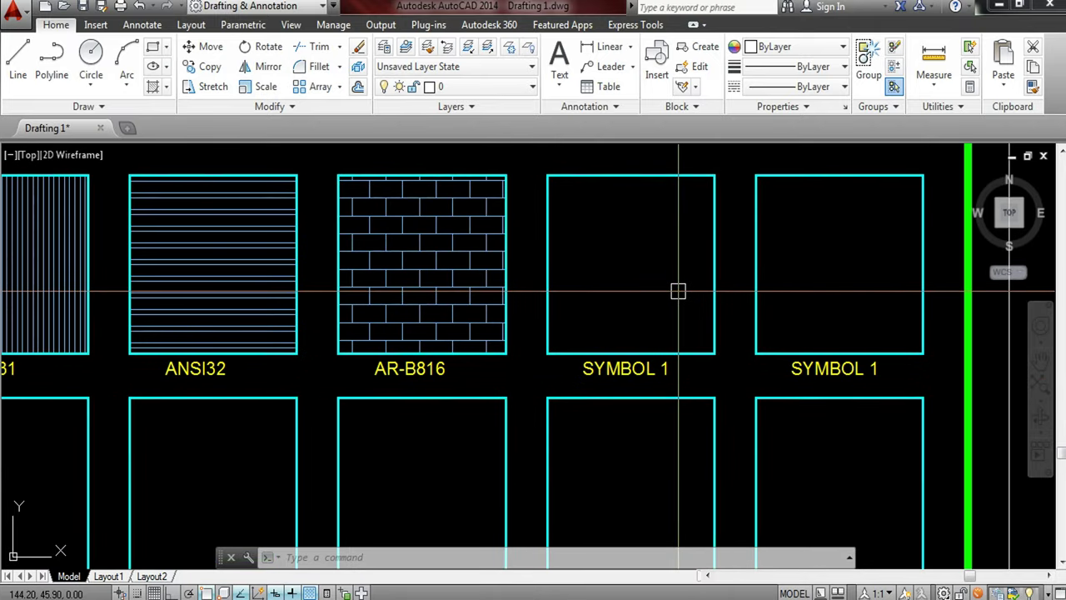
pyautogui.write('h')
pyautogui.press('Return')
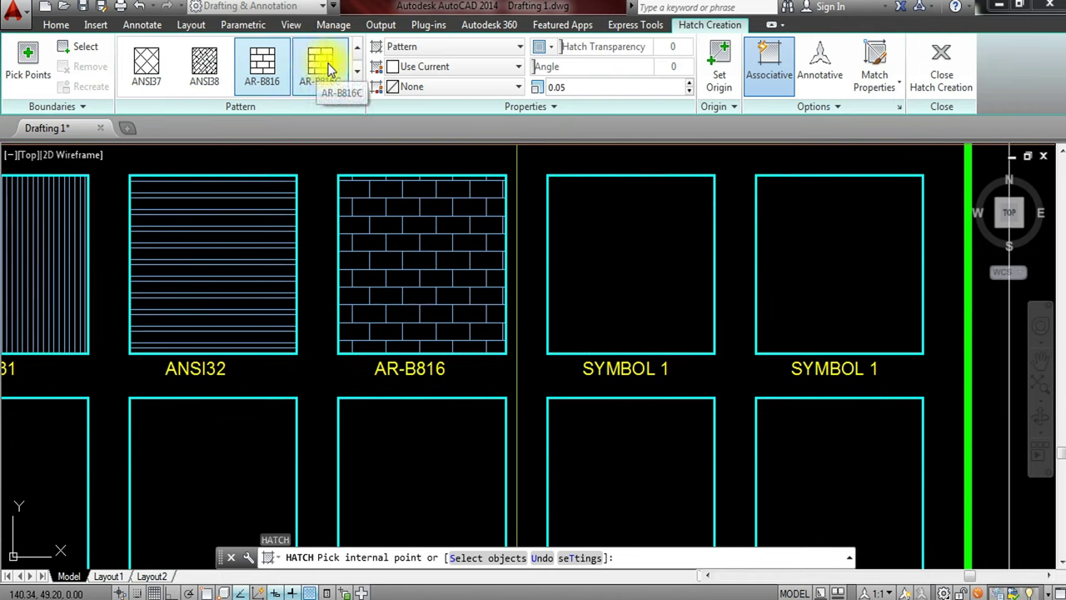
pyautogui.click(357, 91)
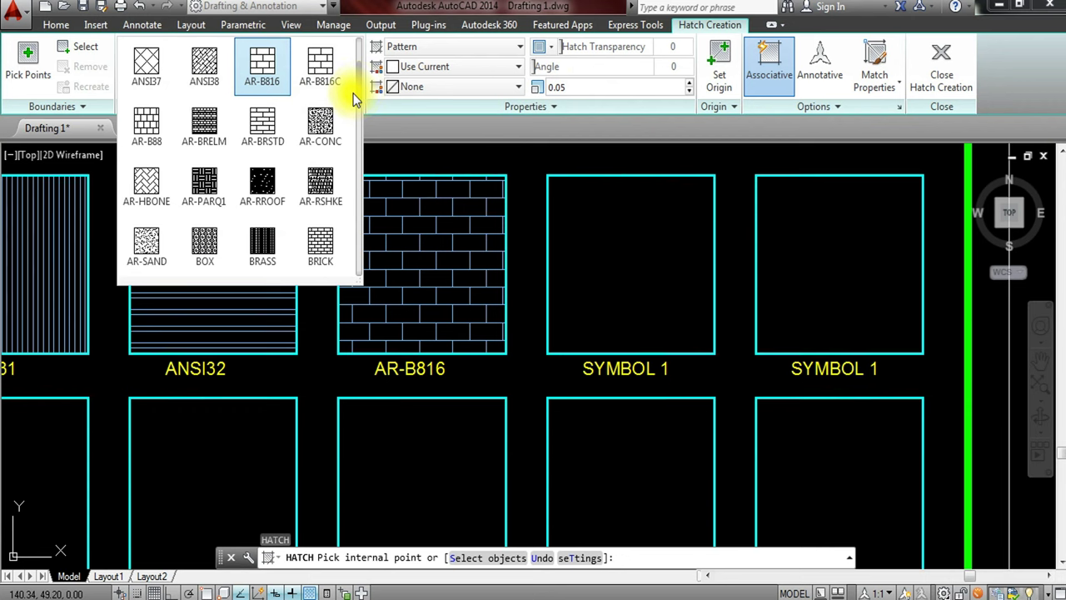
pyautogui.click(263, 125)
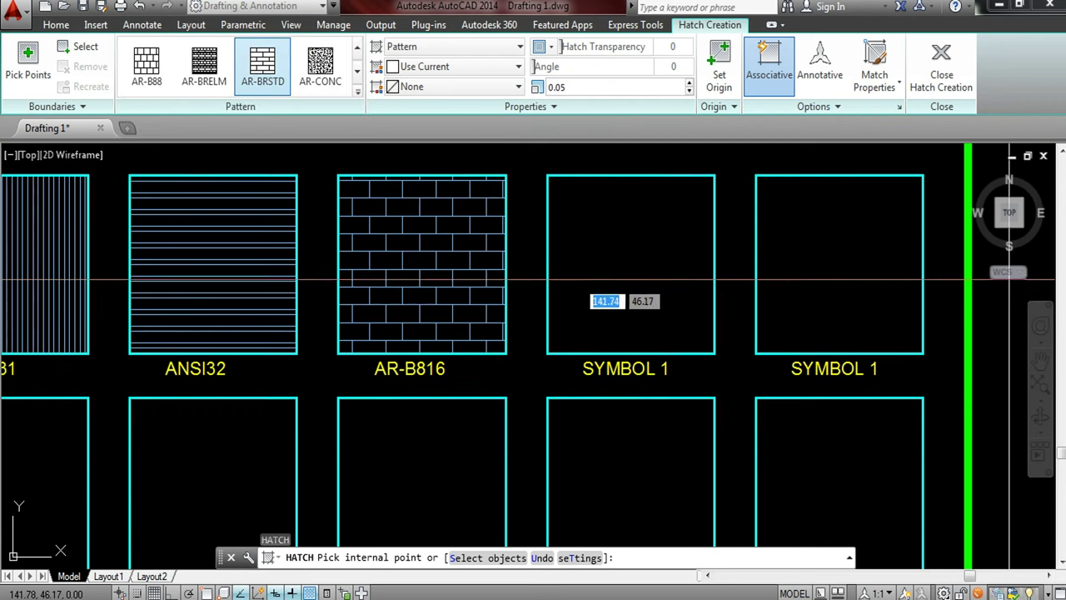
pyautogui.click(605, 303)
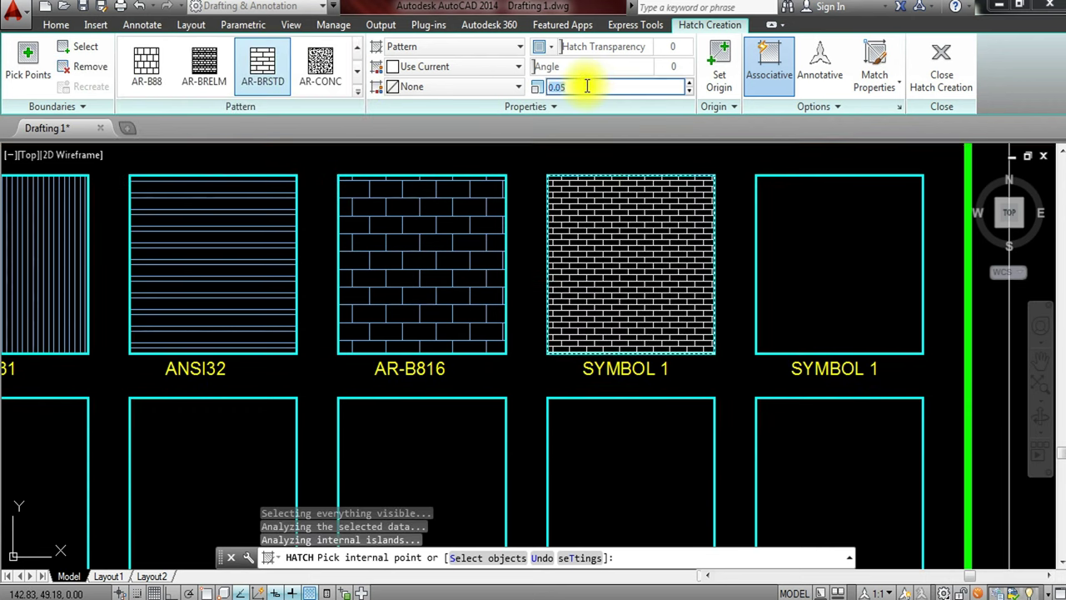
pyautogui.write('0.2')
pyautogui.press('Return')
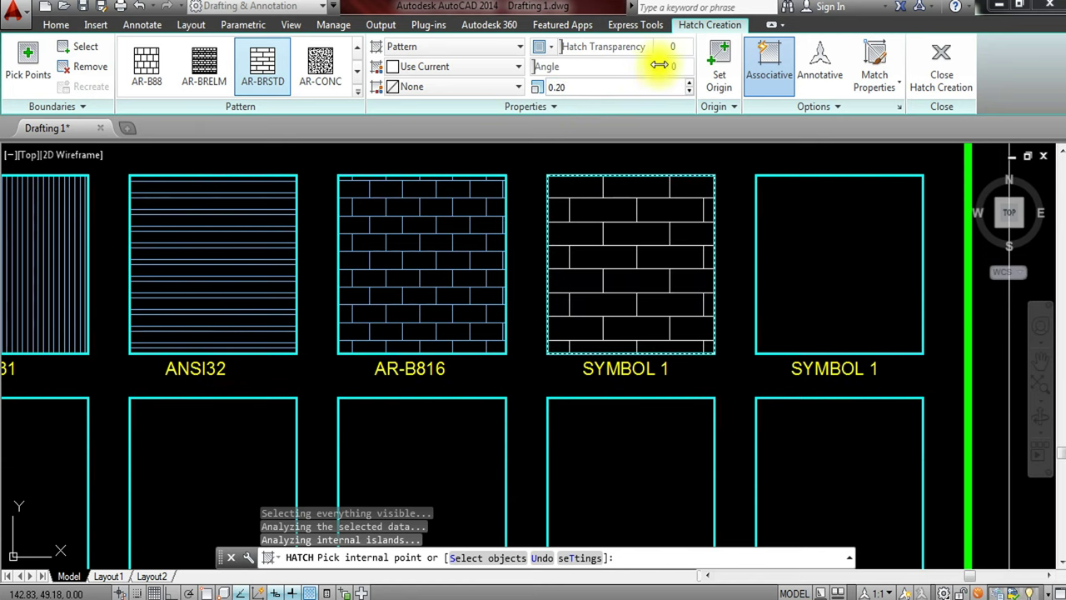
# - Fill the fifth box with AR-CONC concrete at scale 0.1, then open its SYMBOL 1 label
pyautogui.press('Return')
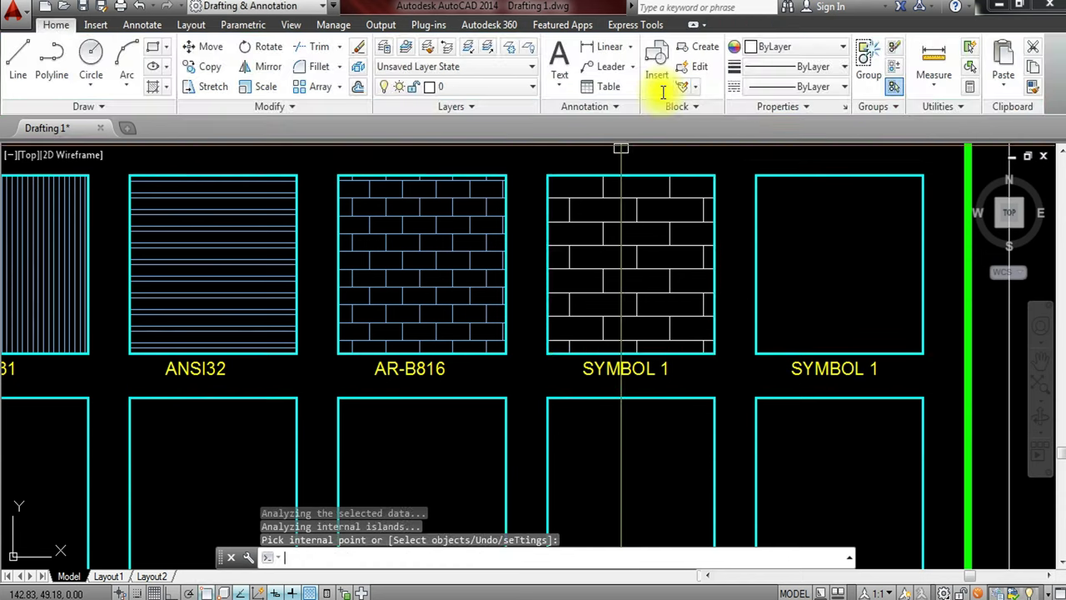
pyautogui.press('Return')
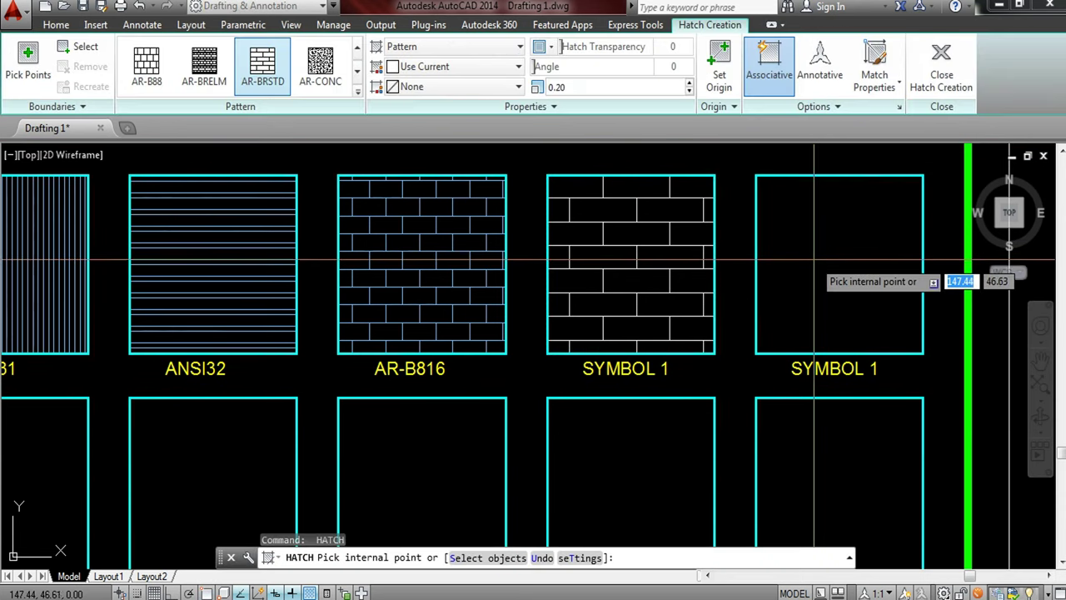
pyautogui.click(326, 73)
pyautogui.click(798, 222)
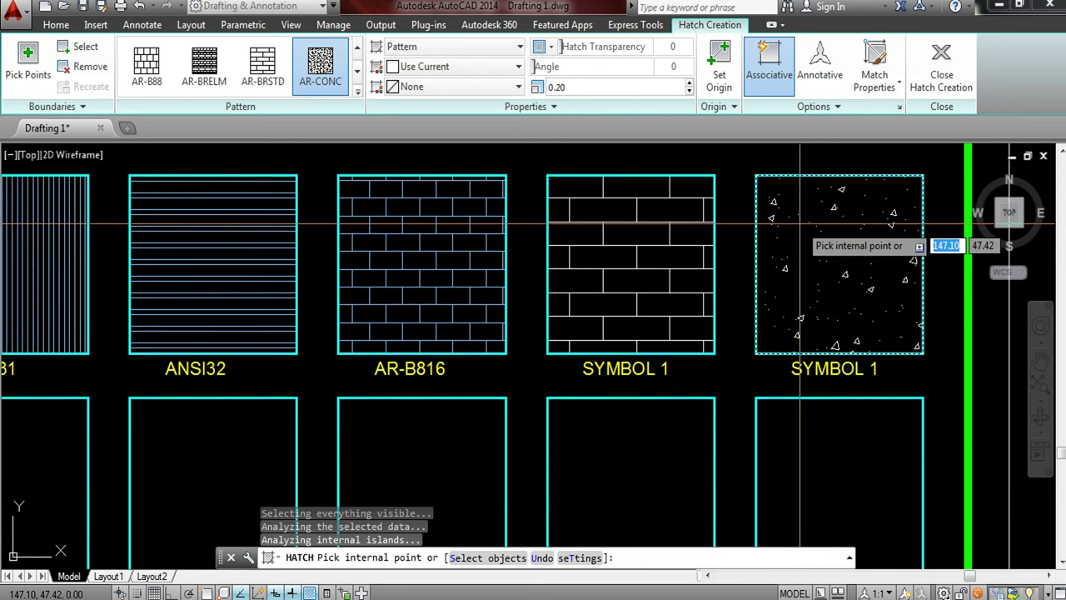
pyautogui.click(578, 88)
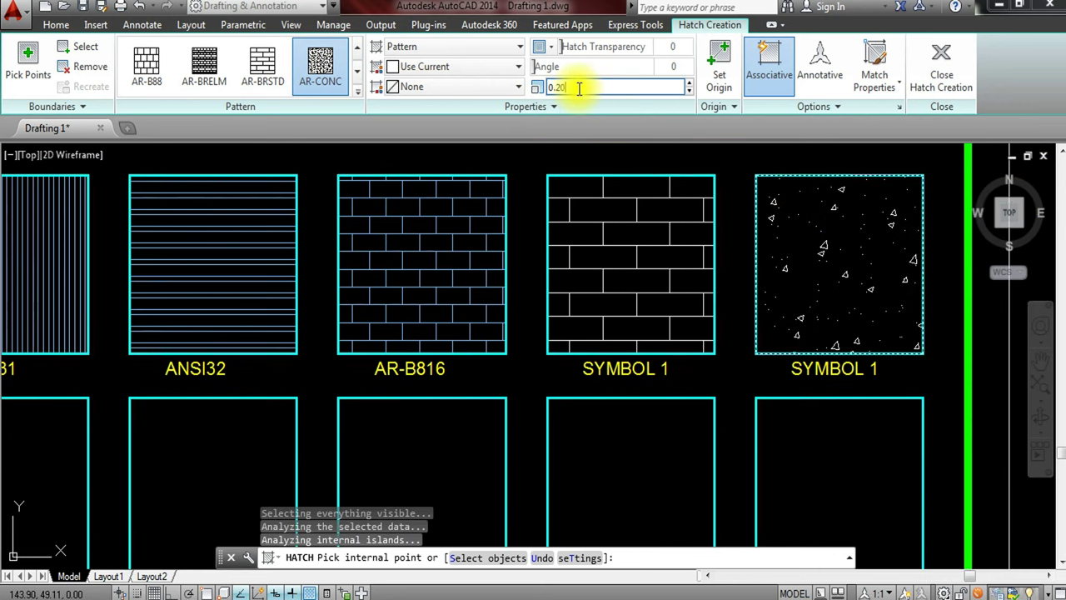
pyautogui.moveTo(578, 88); pyautogui.dragTo(560, 90)
pyautogui.write('0.1')
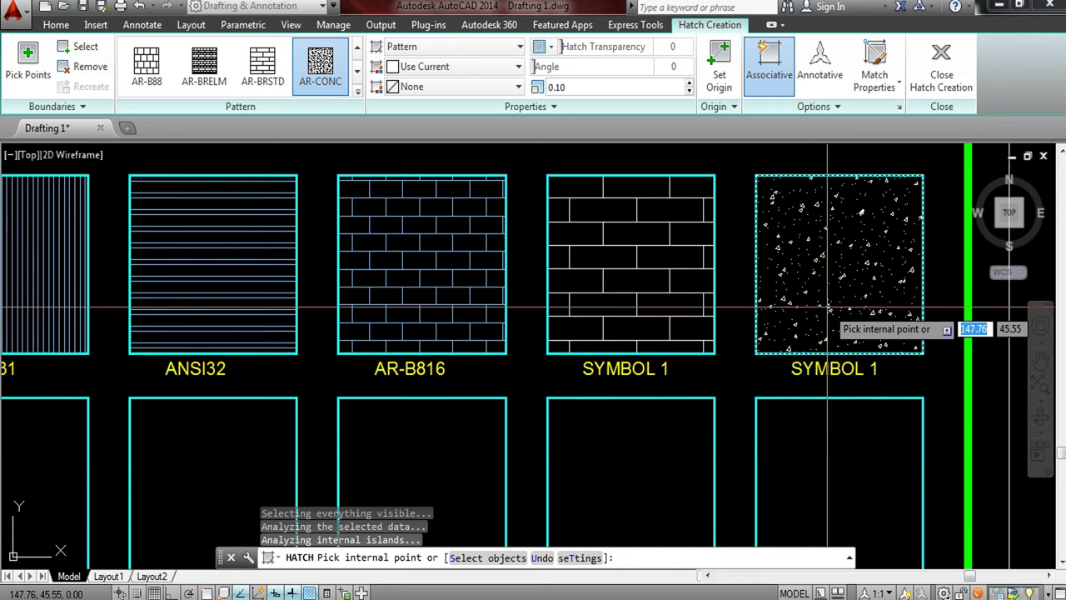
pyautogui.press('Return')
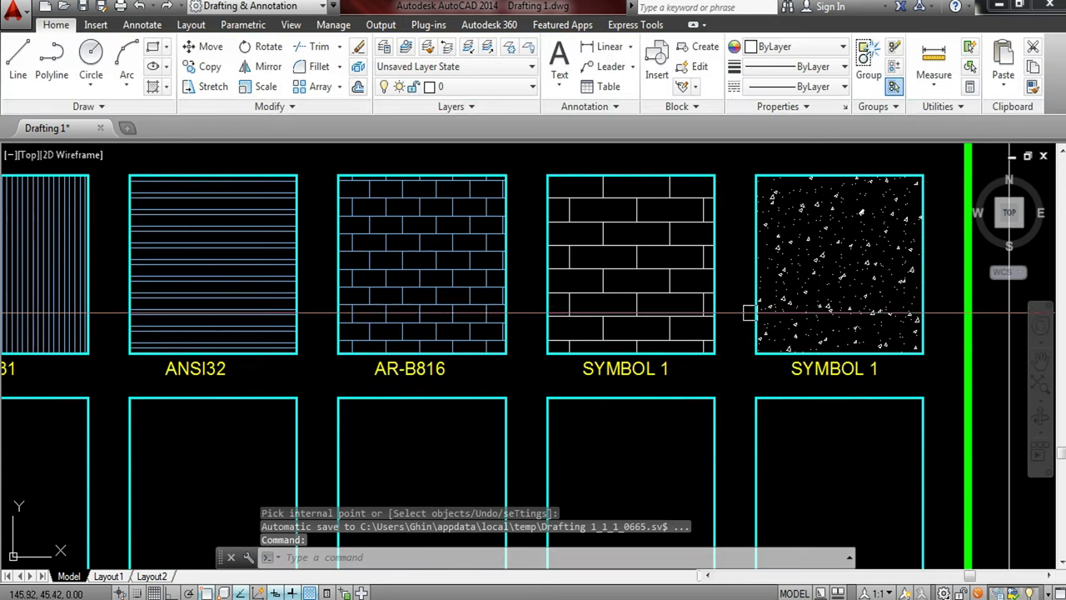
pyautogui.doubleClick(787, 368)
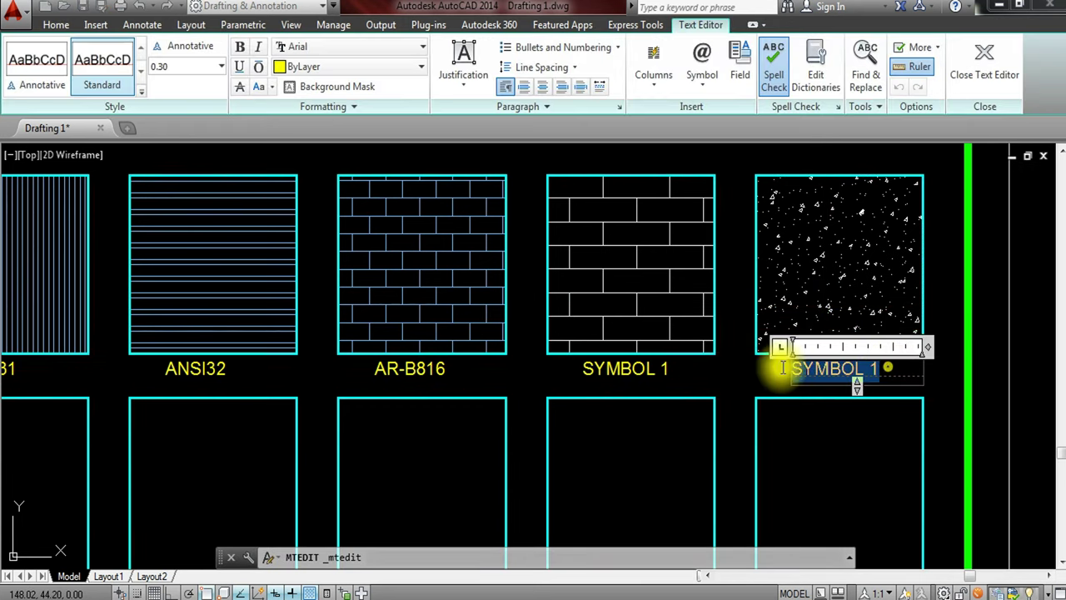
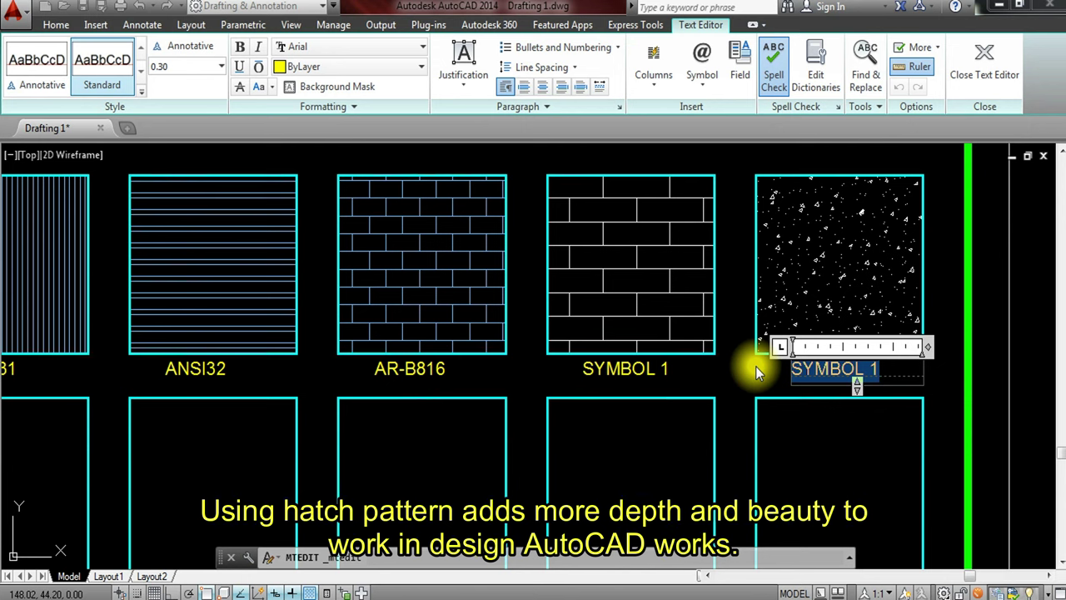
# - Change the last two top-row square labels from SYMBOL 1 to AR-CONC and AR-BRSTD
pyautogui.write('AR-CONC')
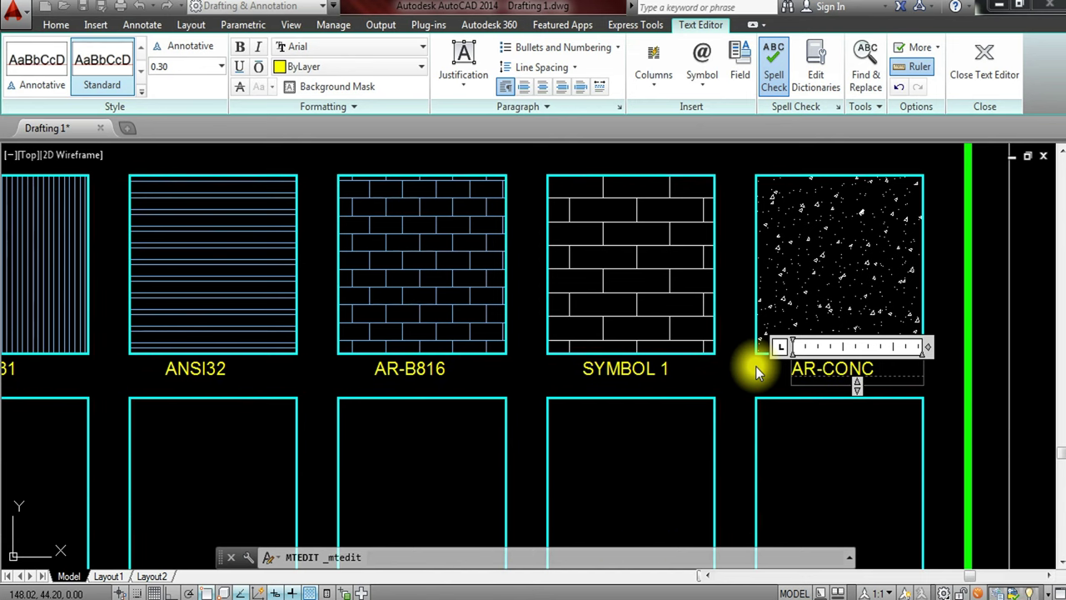
pyautogui.click(661, 377)
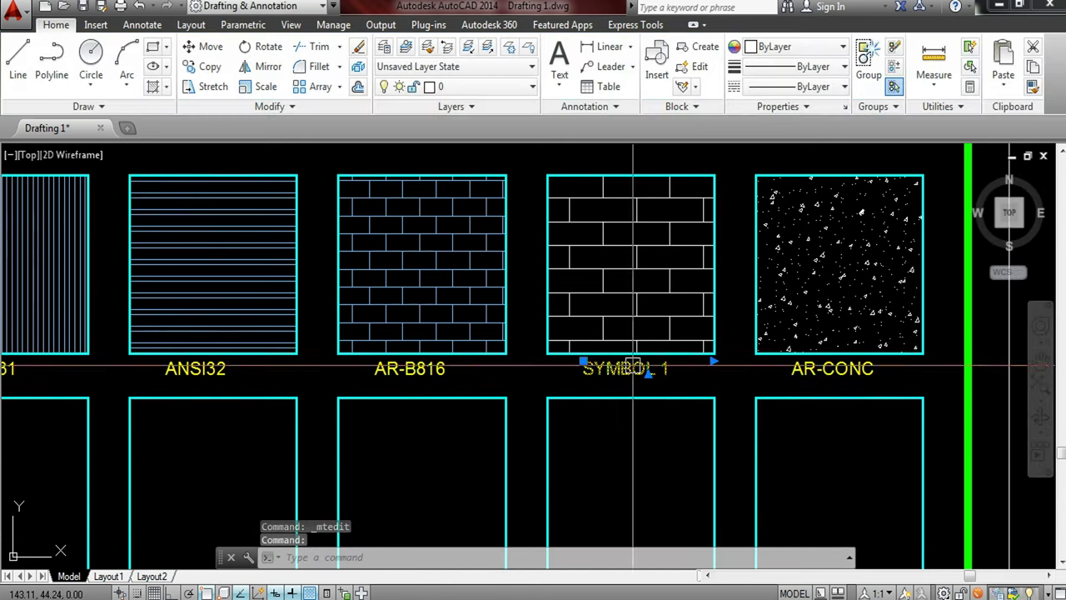
pyautogui.doubleClick(662, 368)
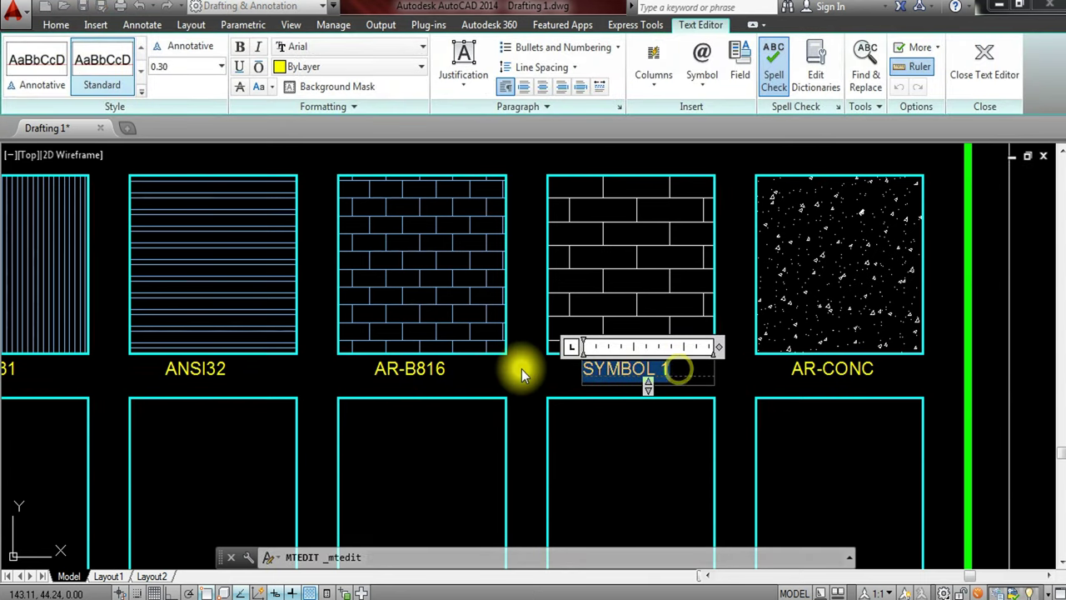
pyautogui.write('AR-BRSTD')
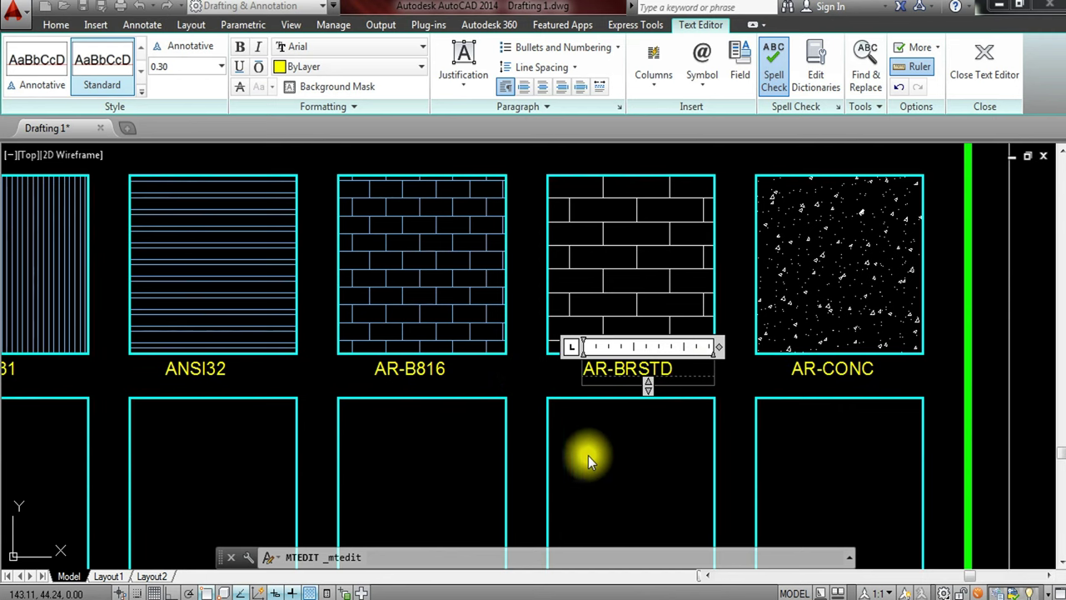
pyautogui.click(584, 456)
pyautogui.scroll(-4, 469, 380)
pyautogui.scroll(4, 469, 380)
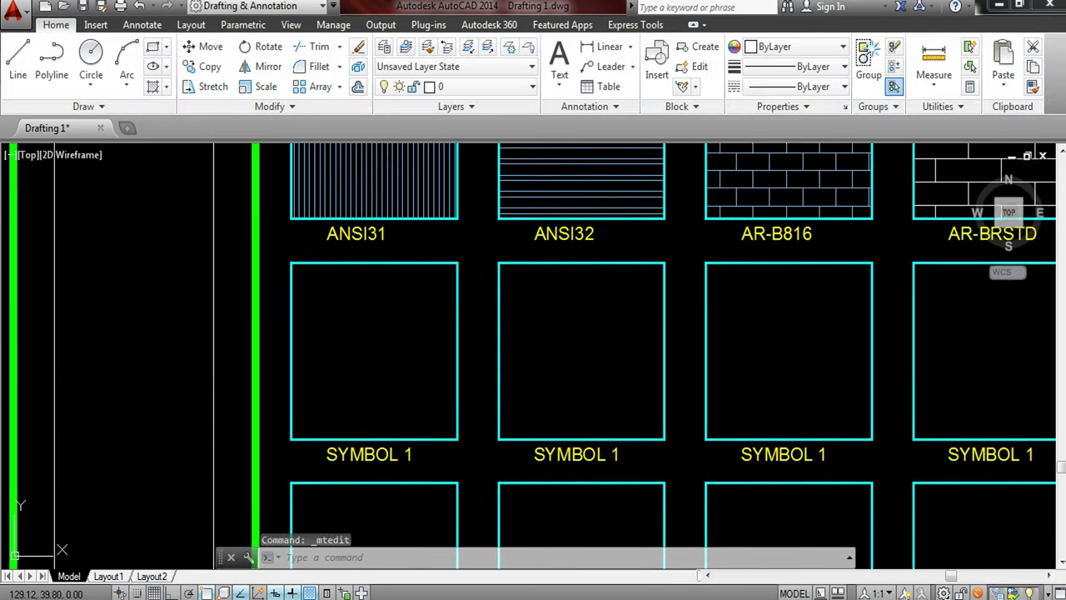
pyautogui.moveTo(399, 380); pyautogui.dragTo(312, 383, button='middle')
pyautogui.scroll(-6, 325, 381)
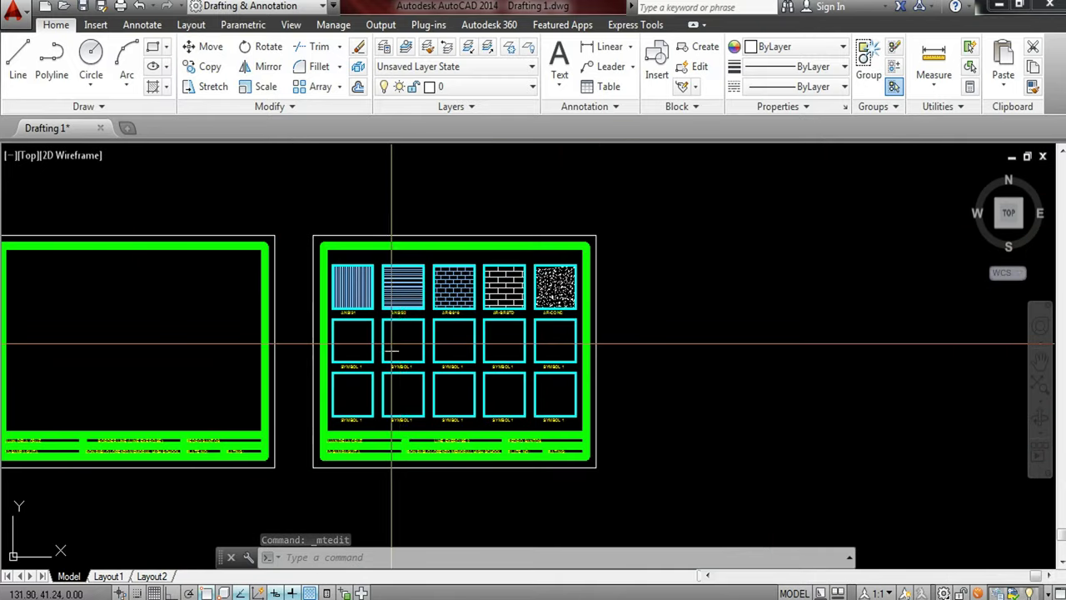
pyautogui.scroll(5, 392, 348)
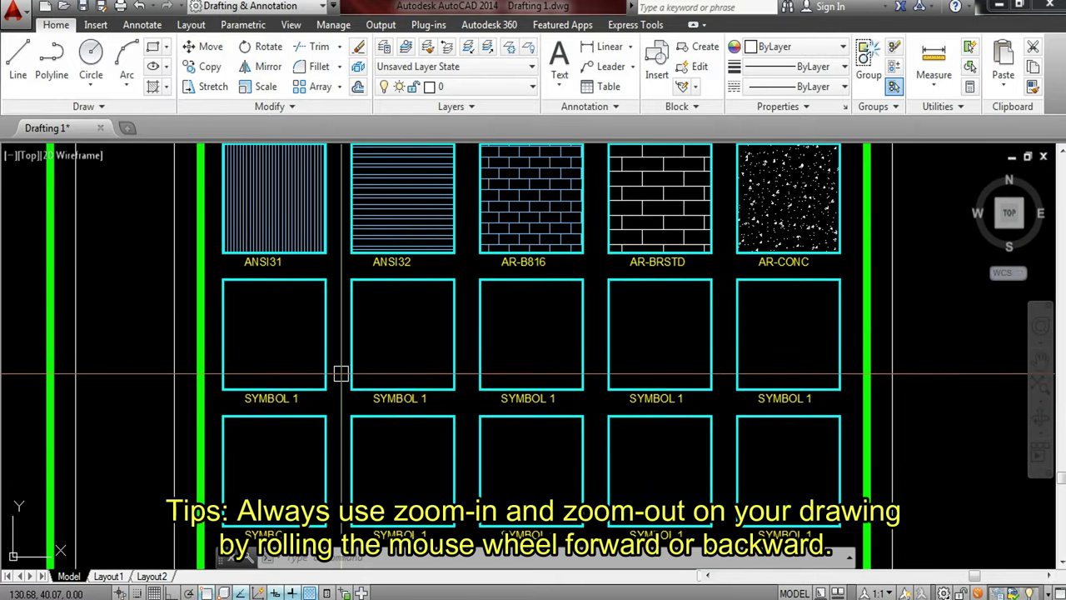
pyautogui.write('h')
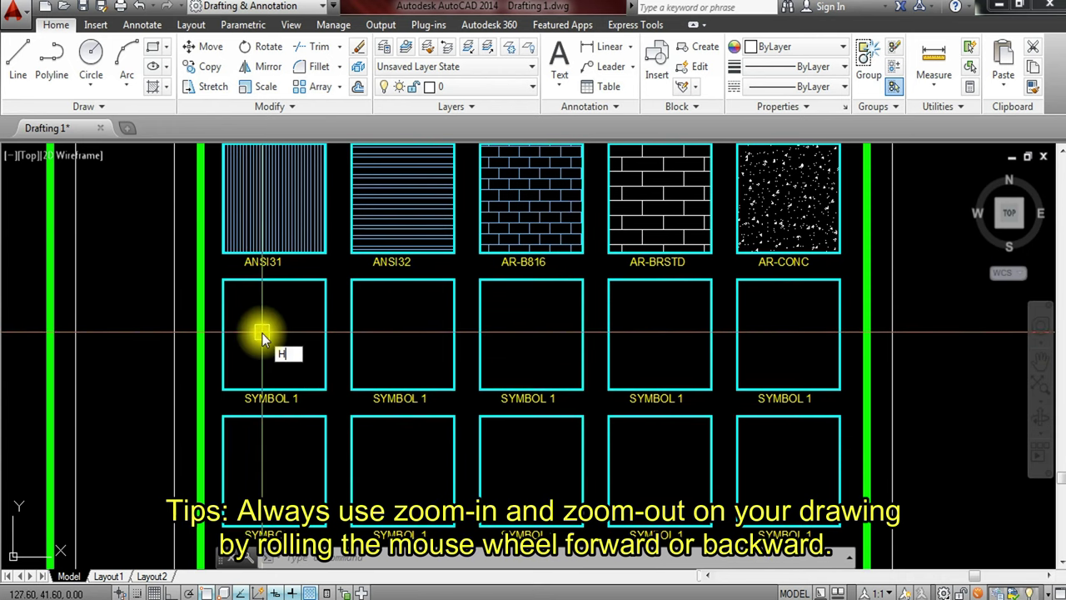
# - Apply an AR-RSHKE hatch at 0.05 scale inside the first square of row two
pyautogui.press('Return')
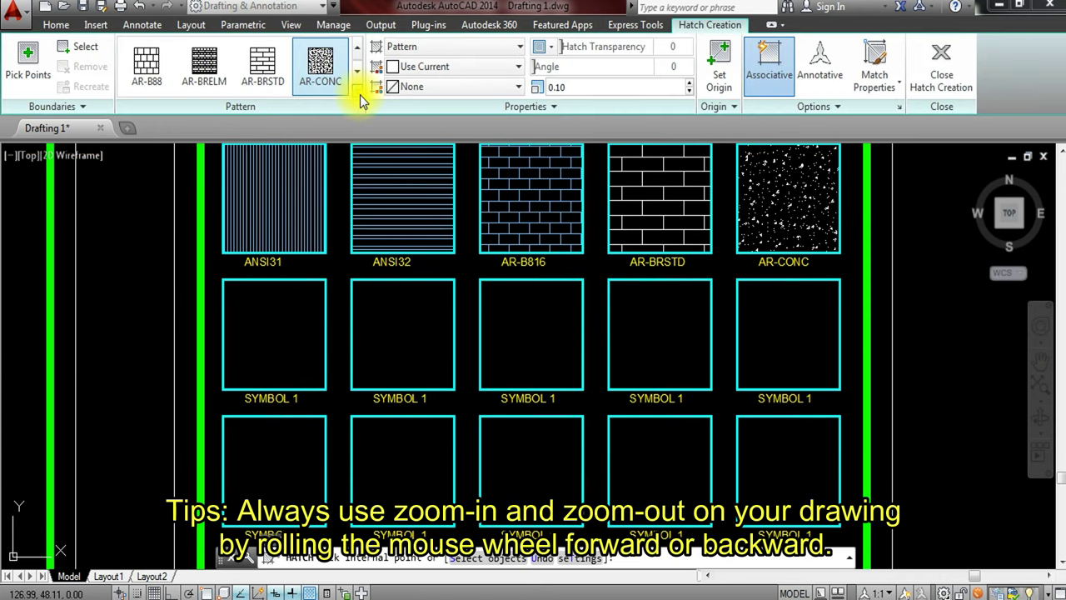
pyautogui.click(359, 94)
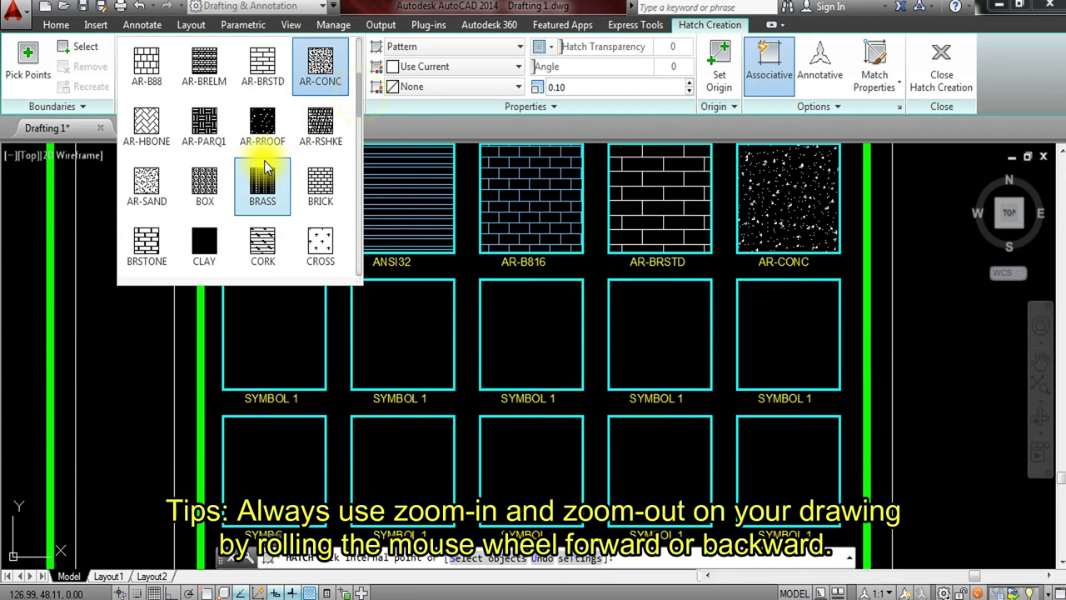
pyautogui.click(330, 125)
pyautogui.click(277, 334)
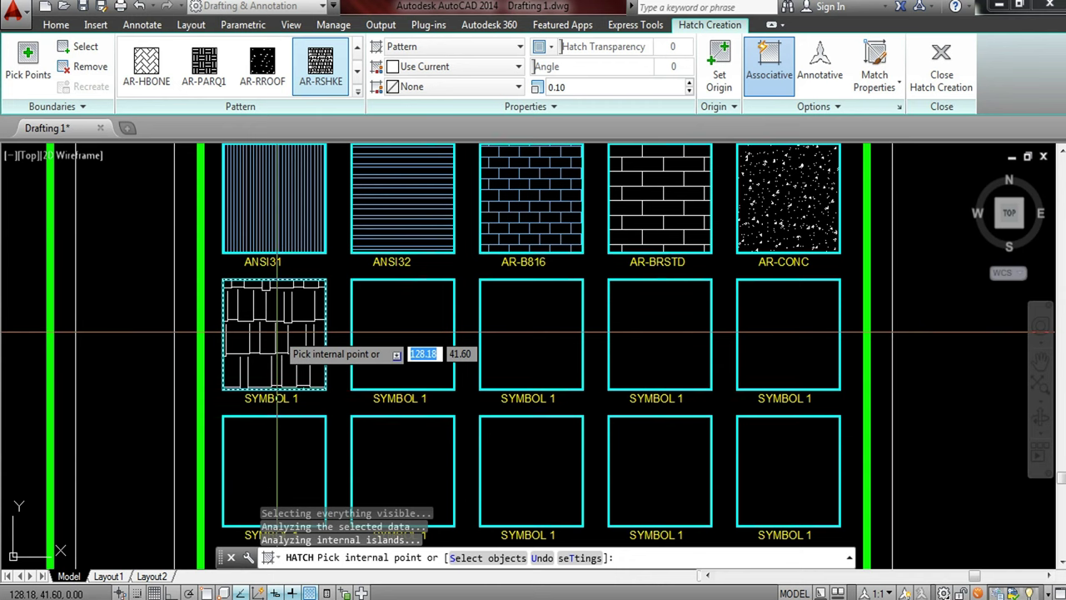
pyautogui.click(599, 86)
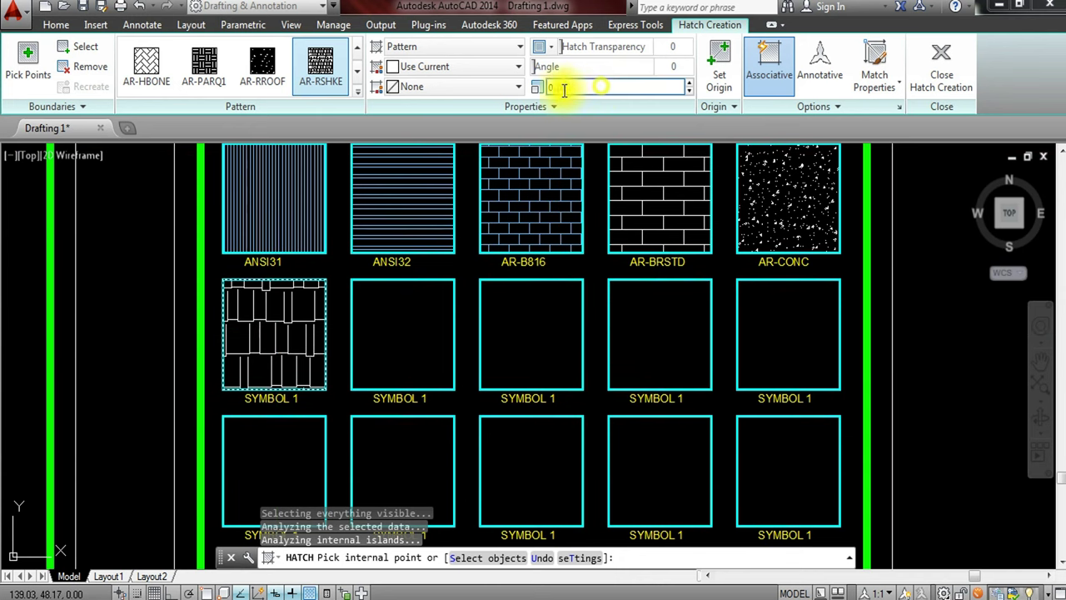
pyautogui.press('BackSpace')
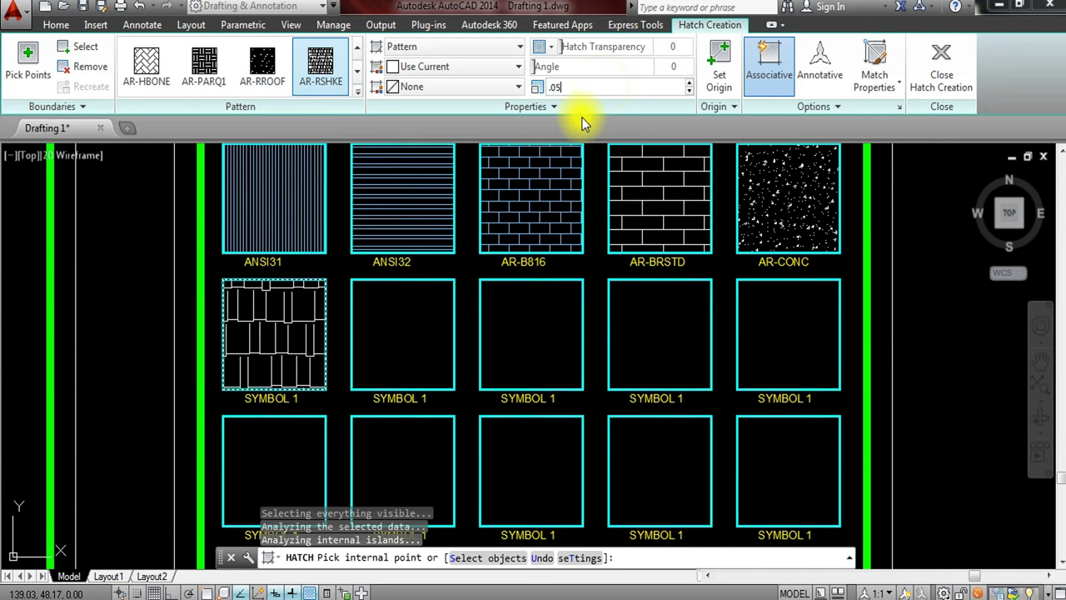
pyautogui.press('Return')
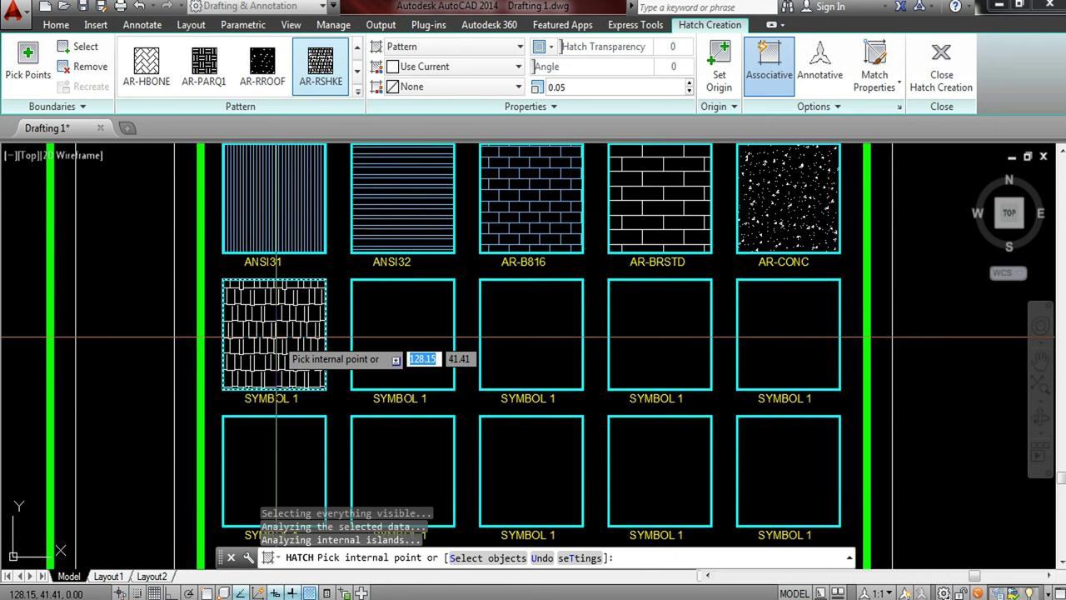
pyautogui.press('Return')
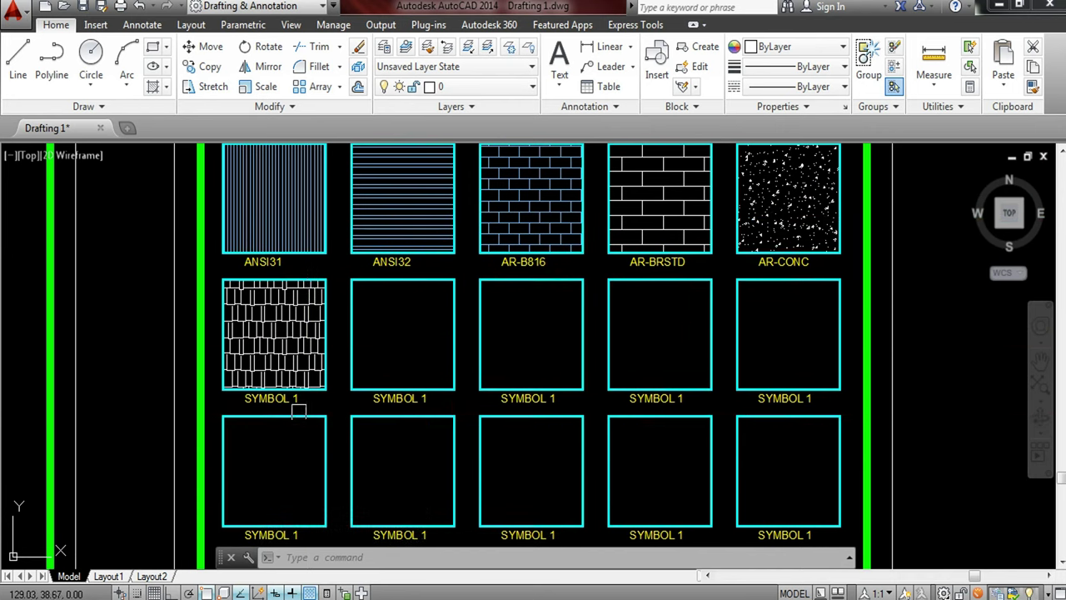
# - Replace the SYMBOL 1 text under the first second-row square with AR-RSHKE
pyautogui.doubleClick(271, 398)
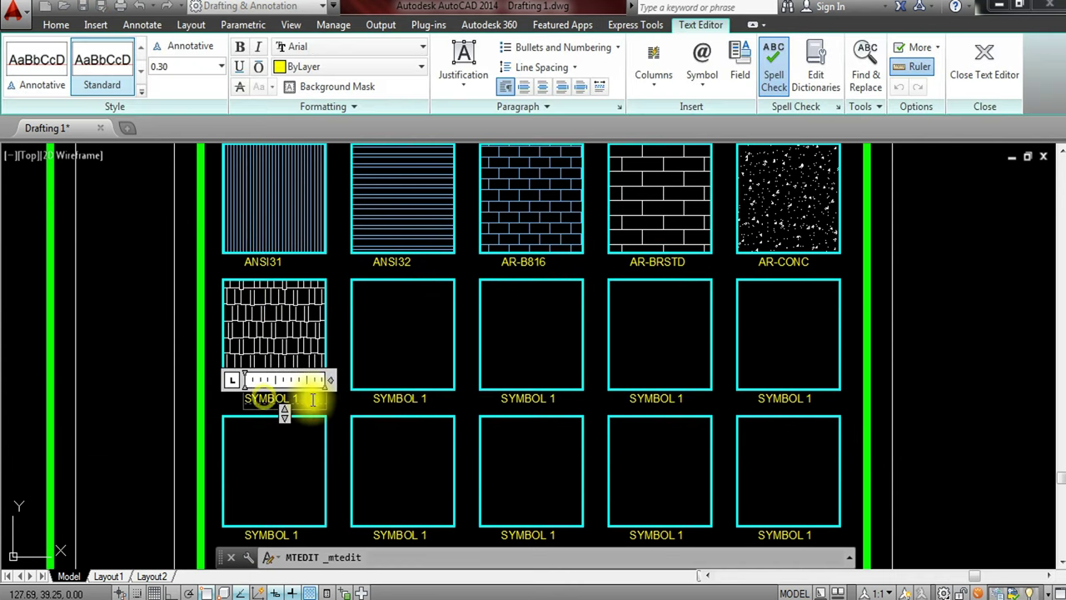
pyautogui.write('AR')
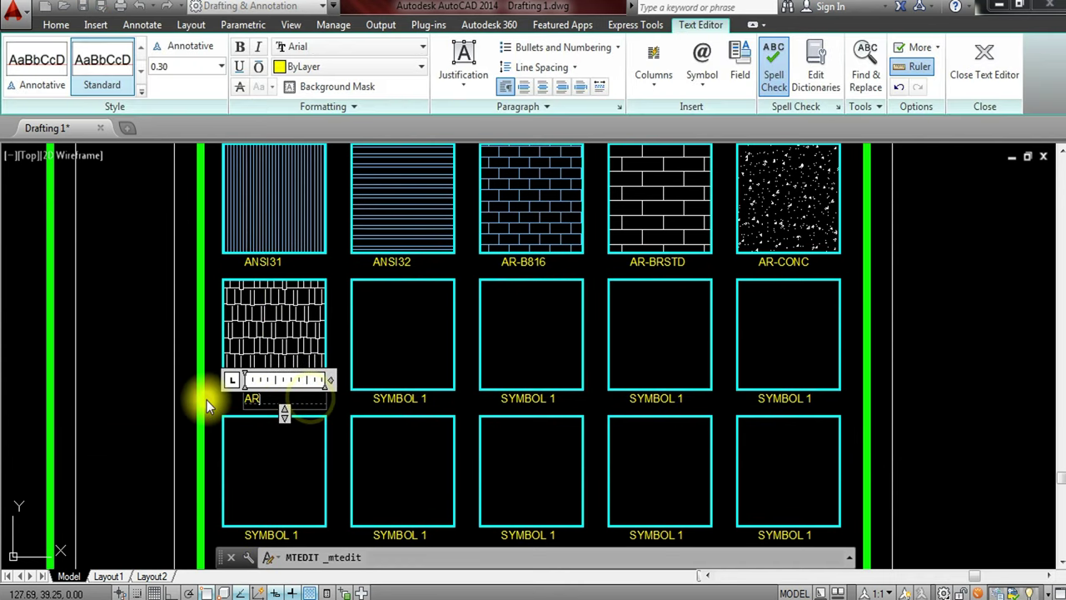
pyautogui.write('-')
pyautogui.write('R')
pyautogui.write('S')
pyautogui.write('HKE')
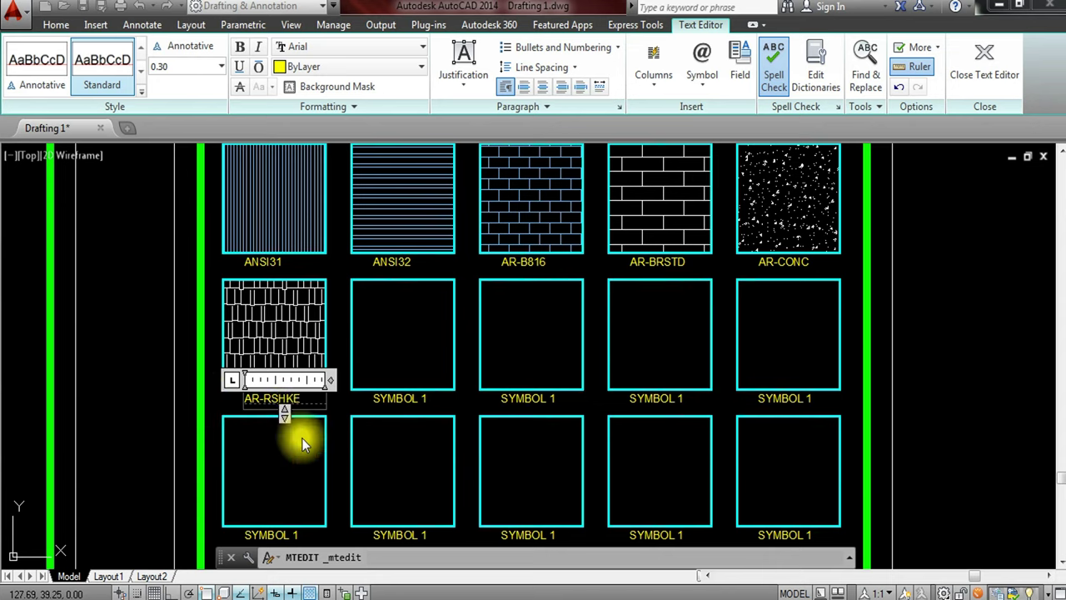
pyautogui.click(352, 400)
pyautogui.scroll(2, 428, 381)
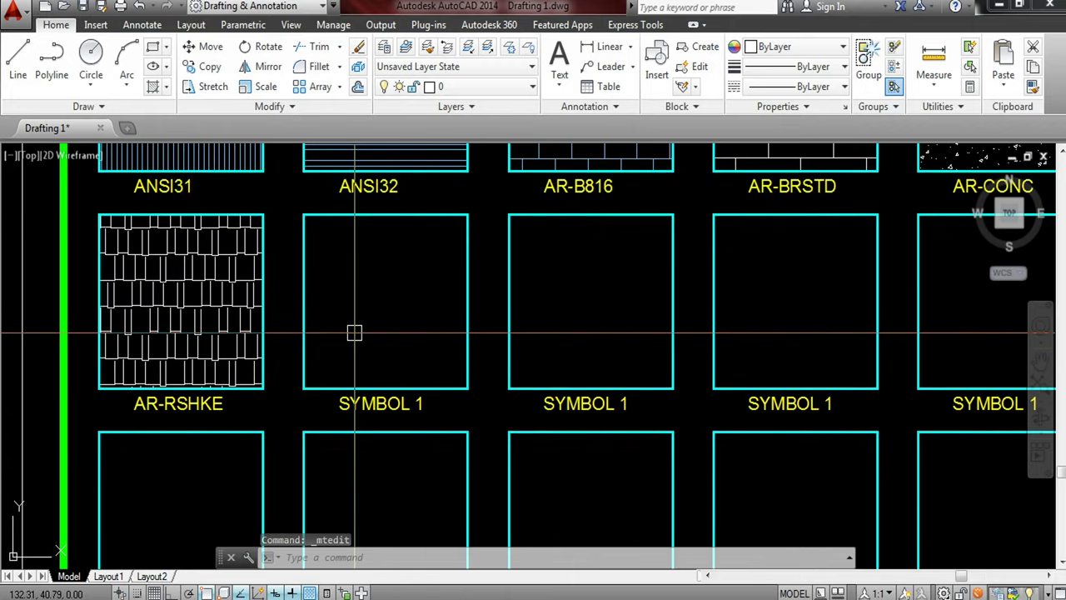
# - Hatch the second square of row two with AR-SAND at scale 0.20
pyautogui.write('h')
pyautogui.press('Return')
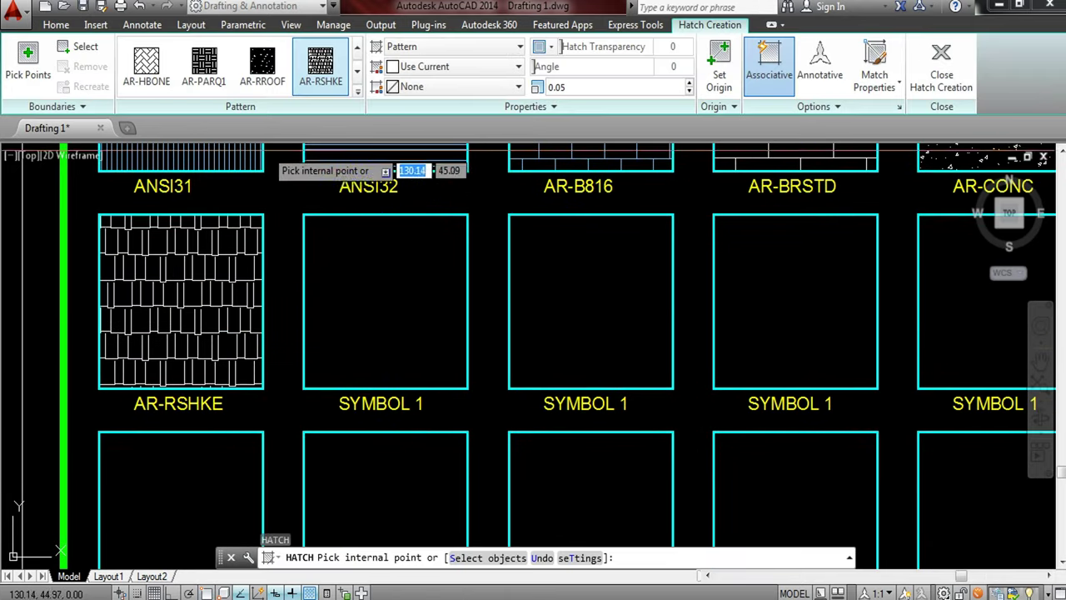
pyautogui.click(358, 90)
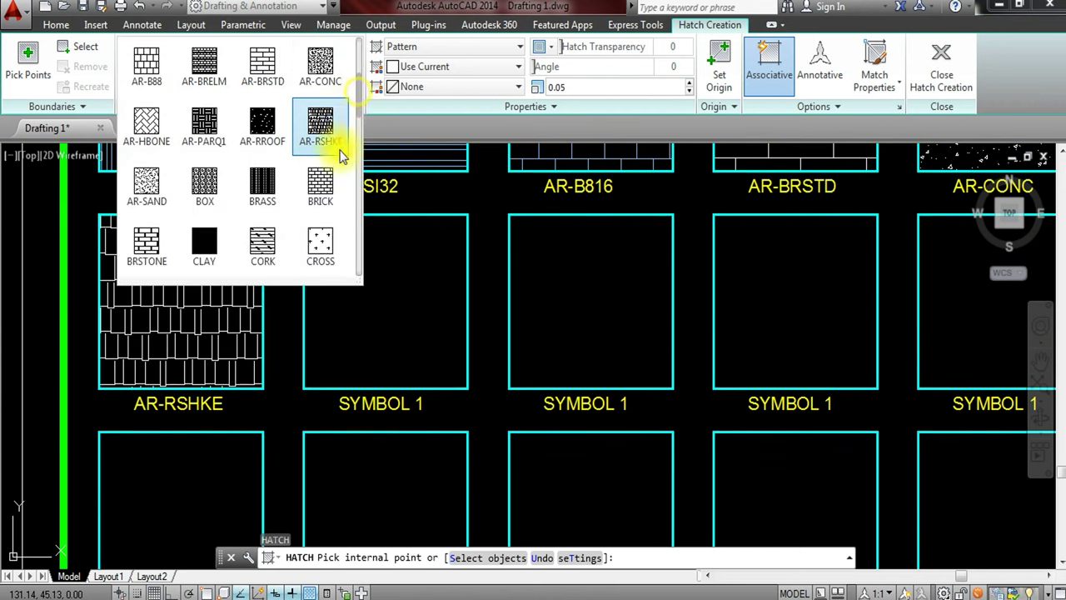
pyautogui.click(146, 183)
pyautogui.click(396, 363)
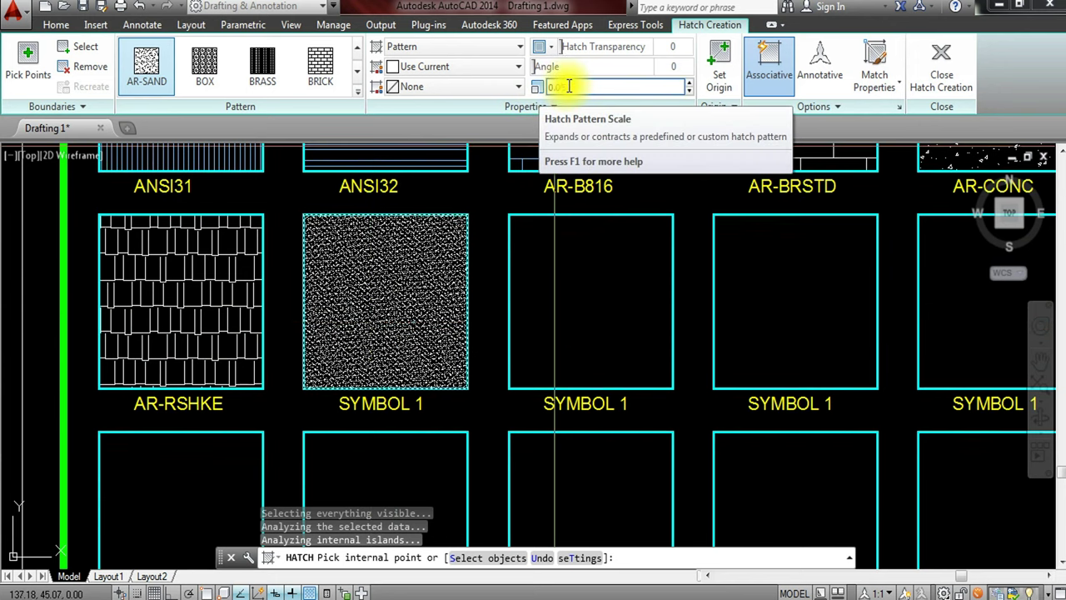
pyautogui.click(568, 86)
pyautogui.press('BackSpace')
pyautogui.write('20')
pyautogui.press('Return')
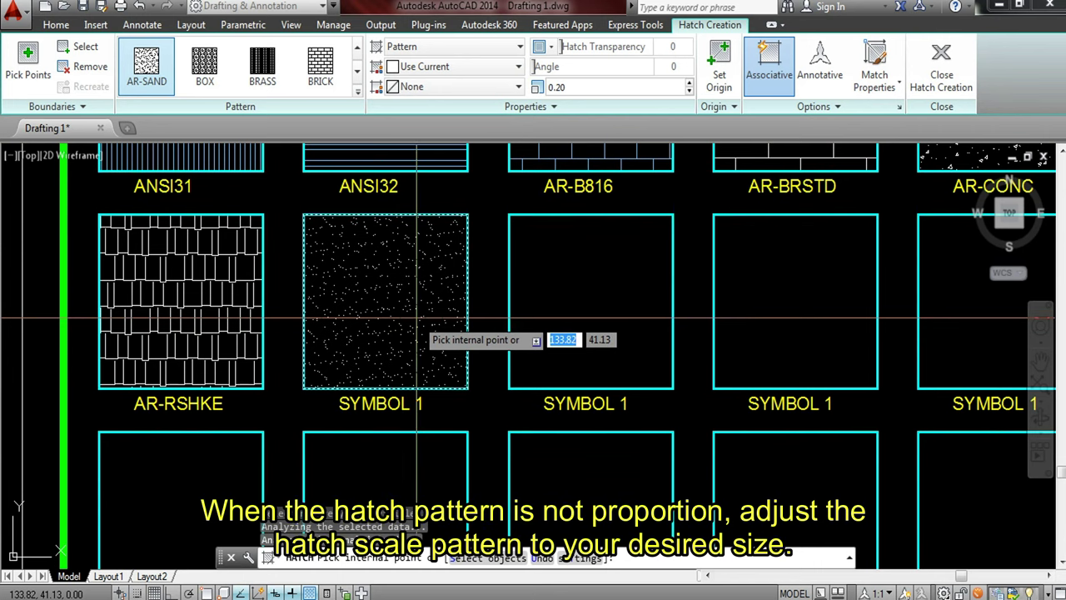
pyautogui.press('Return')
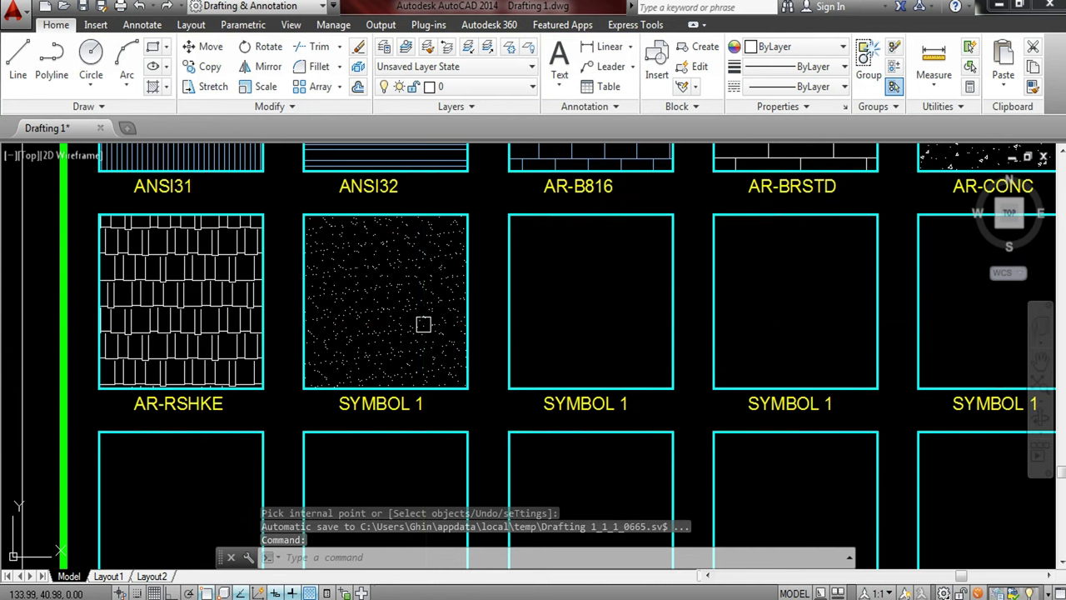
# - Cancel an extra HATCH command and open the sand square's label for editing
pyautogui.write('h')
pyautogui.press('Return')
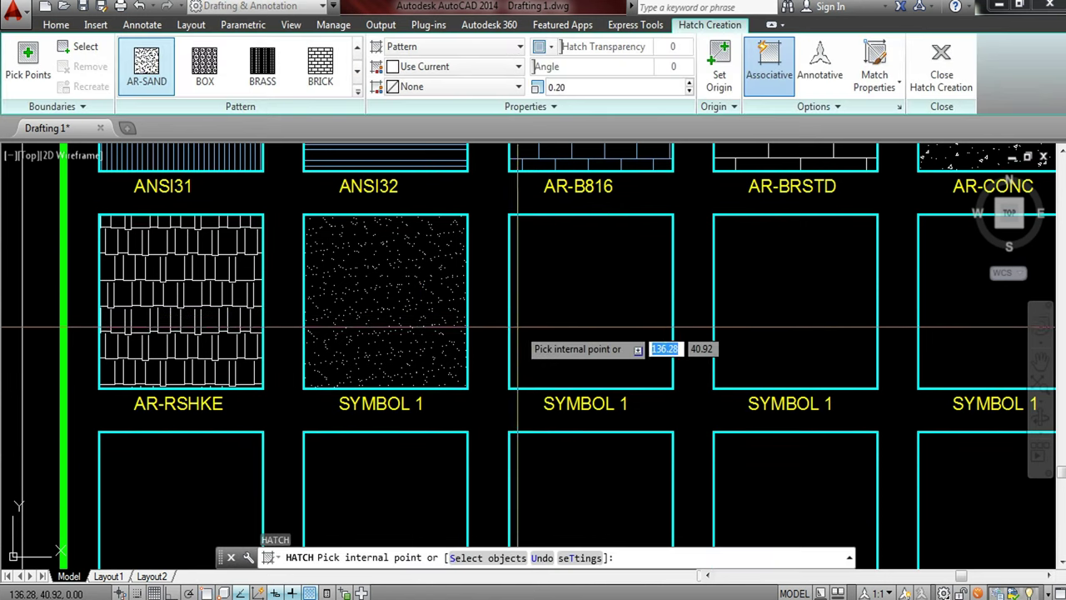
pyautogui.press('Escape')
pyautogui.doubleClick(425, 404)
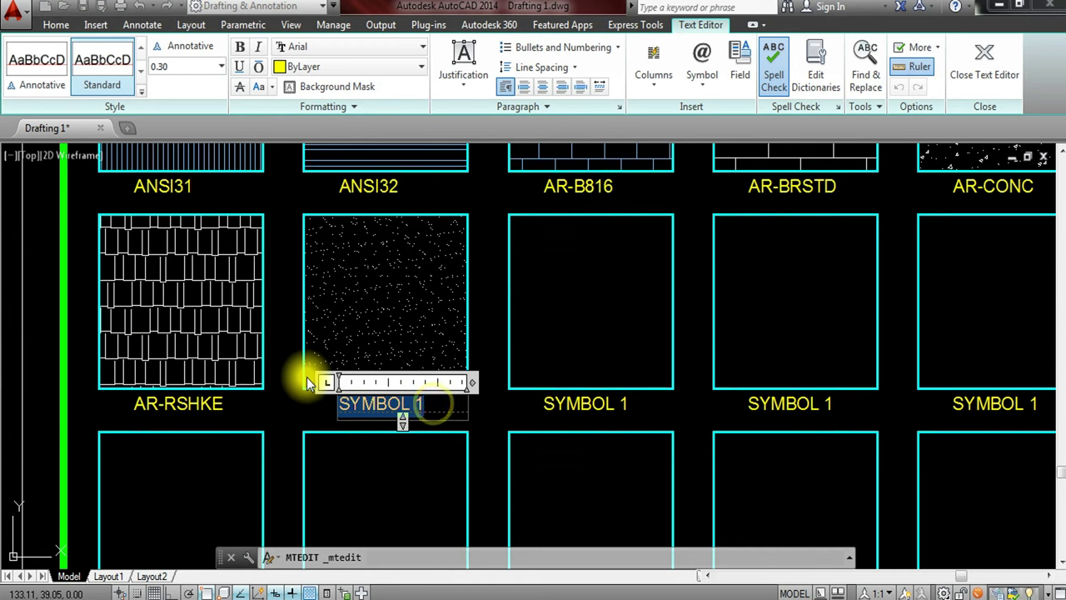
# - Label the sand-filled square AR-SAND, pan toward the empty squares, and repeat HATCH
pyautogui.write('AR-SAND')
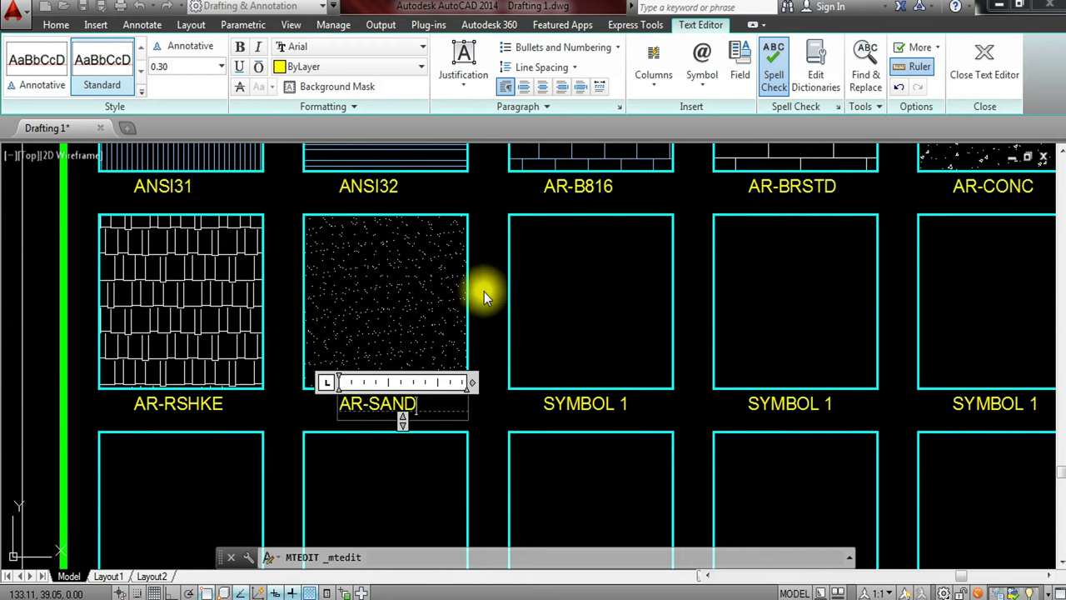
pyautogui.click(484, 292)
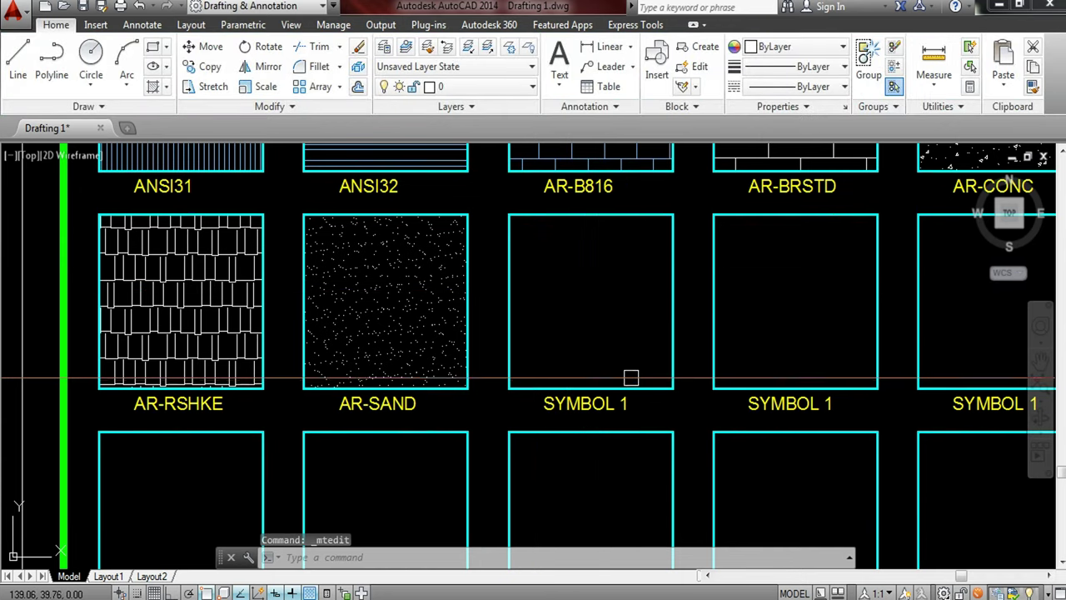
pyautogui.moveTo(624, 381); pyautogui.dragTo(516, 356, button='middle')
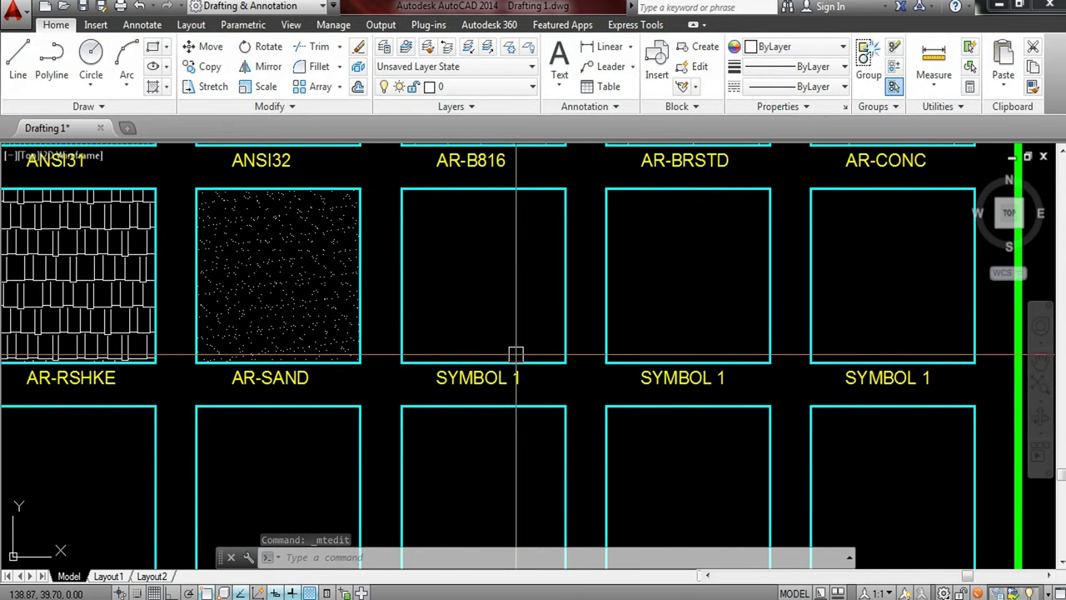
pyautogui.rightClick(513, 341)
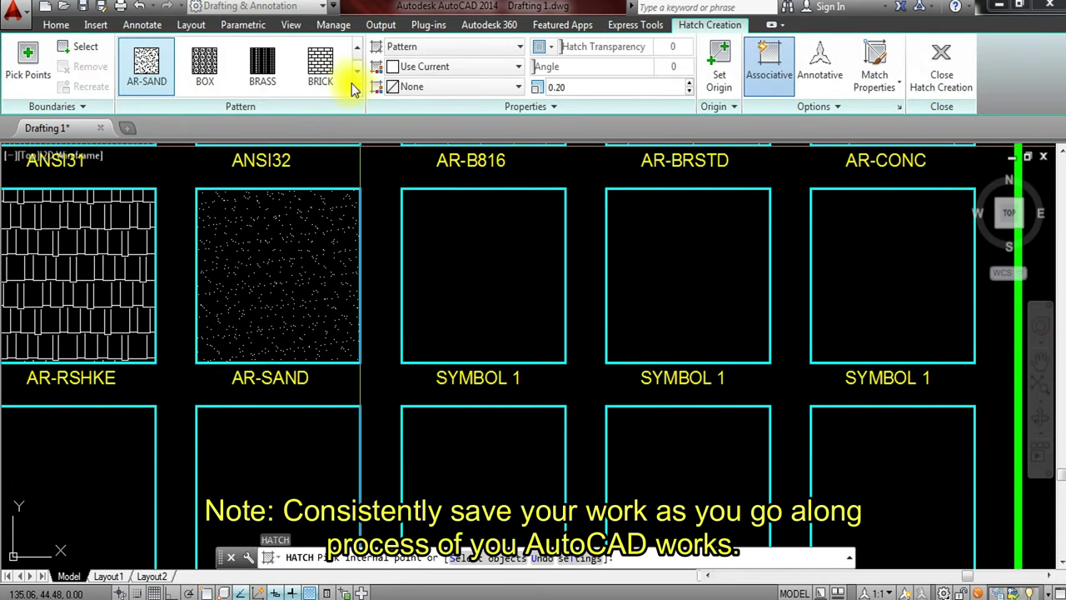
# - Fill the third second-row square, under AR-B816, with a BRICK hatch at scale 0.70
pyautogui.click(321, 71)
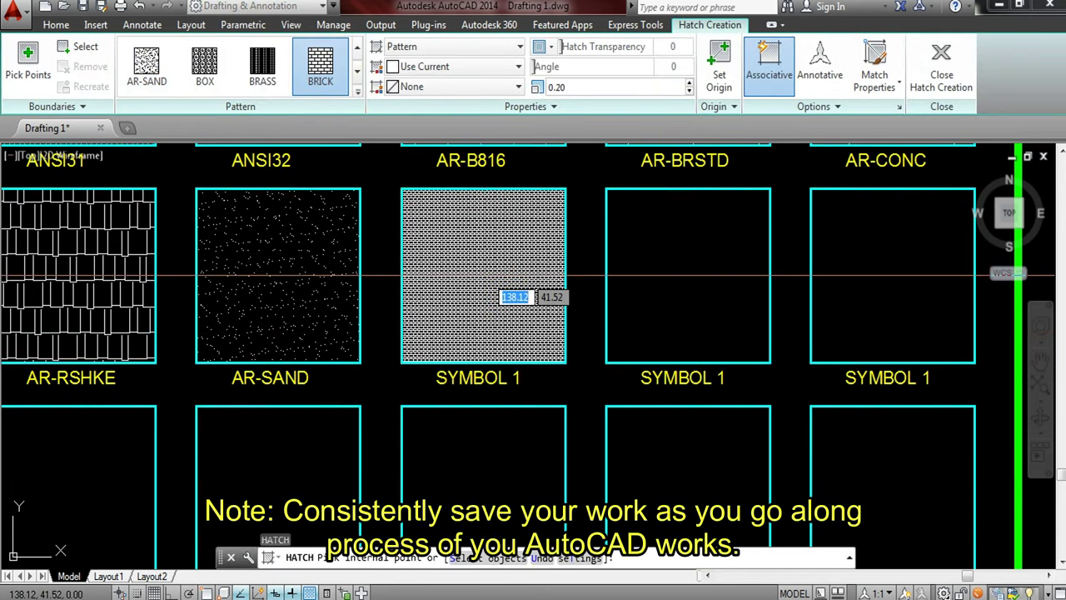
pyautogui.click(483, 275)
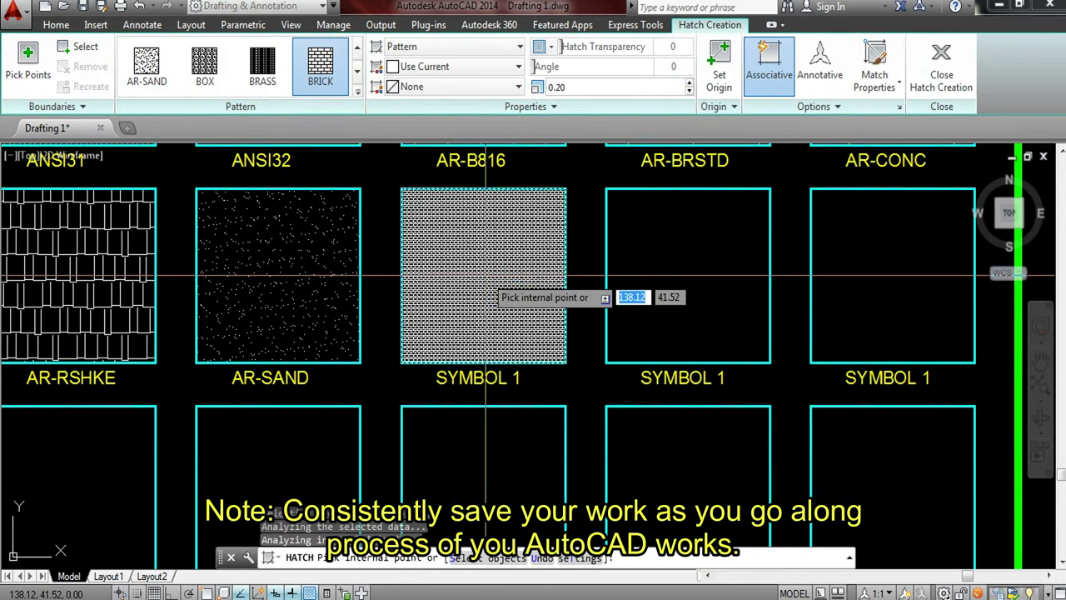
pyautogui.click(573, 90)
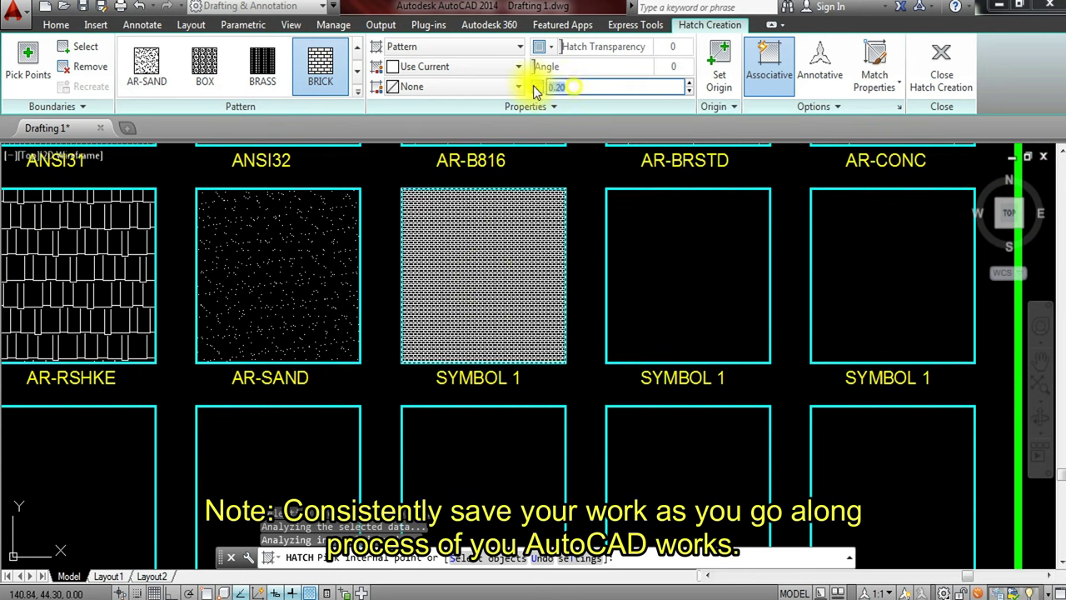
pyautogui.write('0.7')
pyautogui.press('Return')
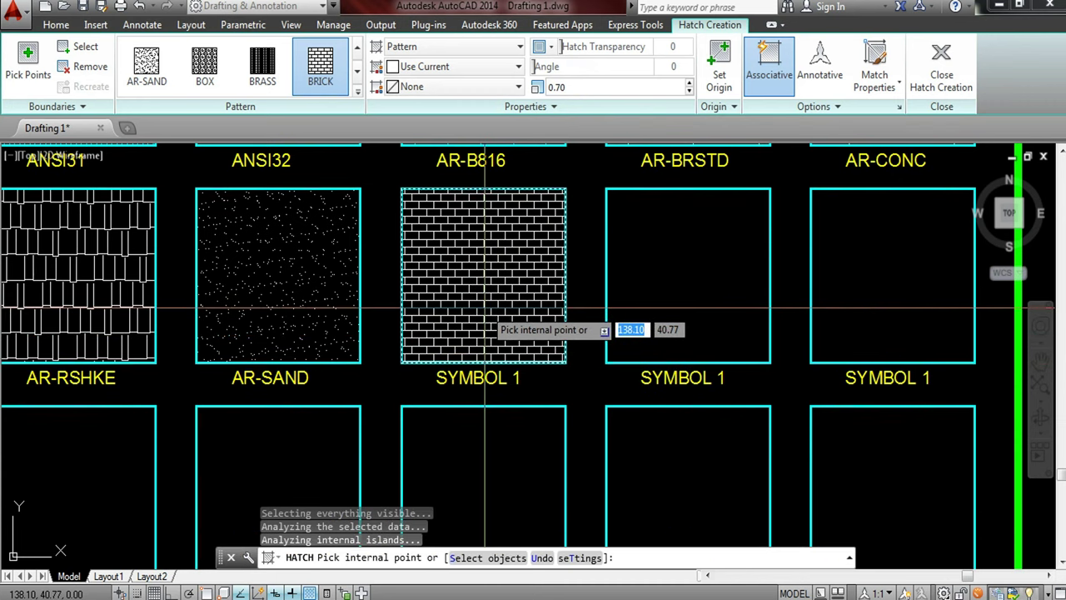
pyautogui.press('Return')
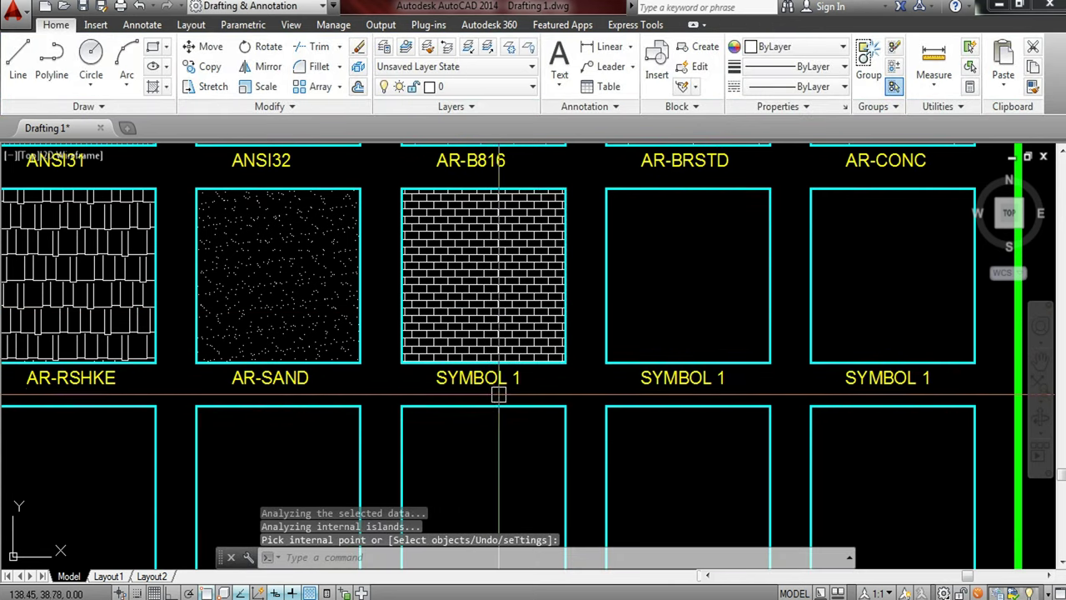
pyautogui.doubleClick(535, 378)
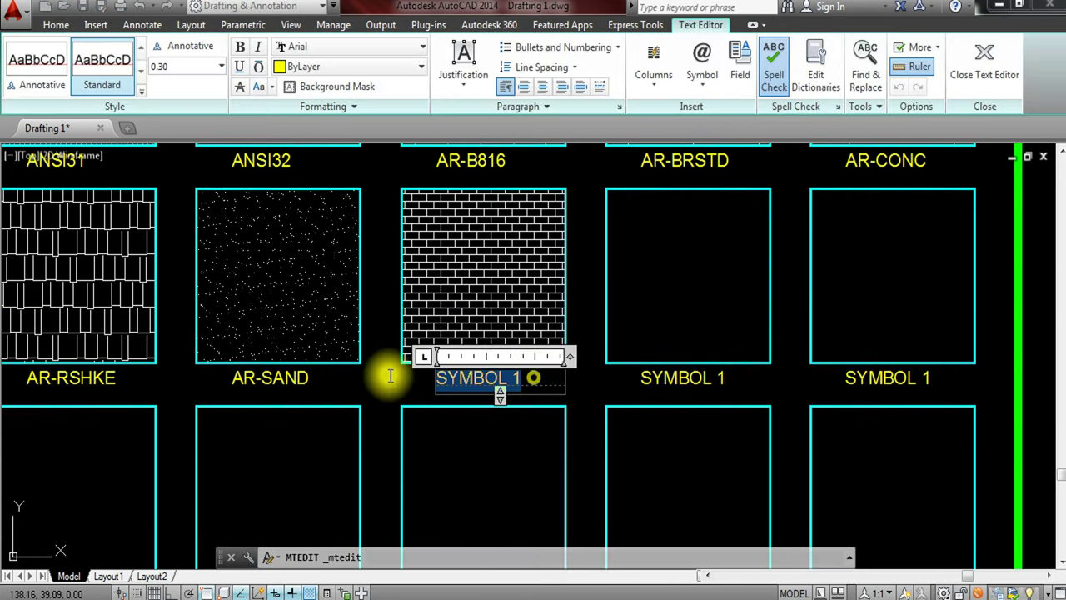
# - Caption the brick square BRICKS, pan right, and start a new hatch with H
pyautogui.write('BRICKS')
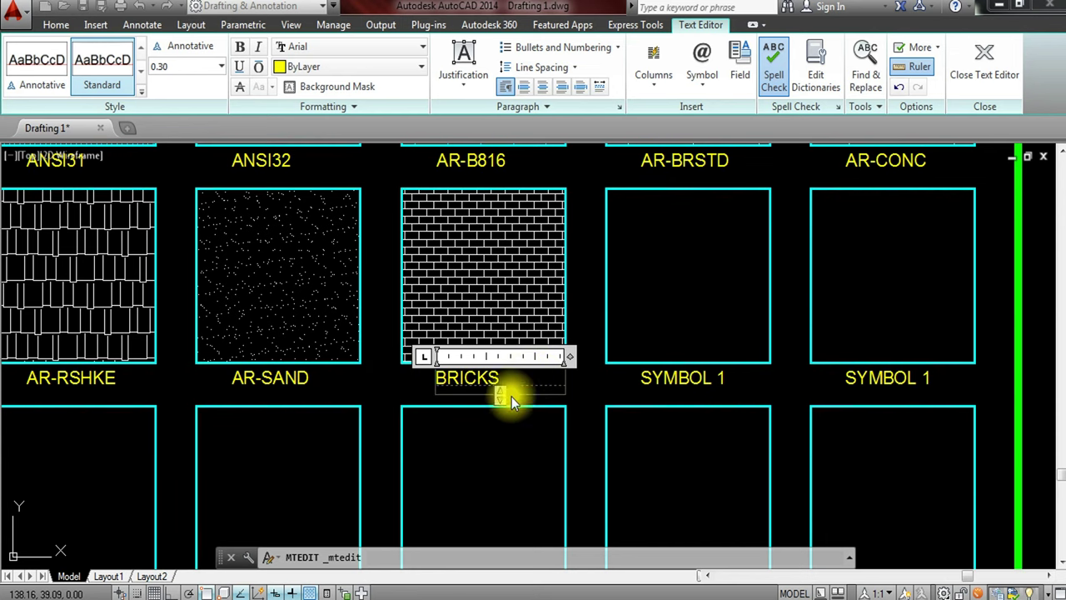
pyautogui.click(579, 382)
pyautogui.moveTo(546, 378); pyautogui.dragTo(492, 363, button='middle')
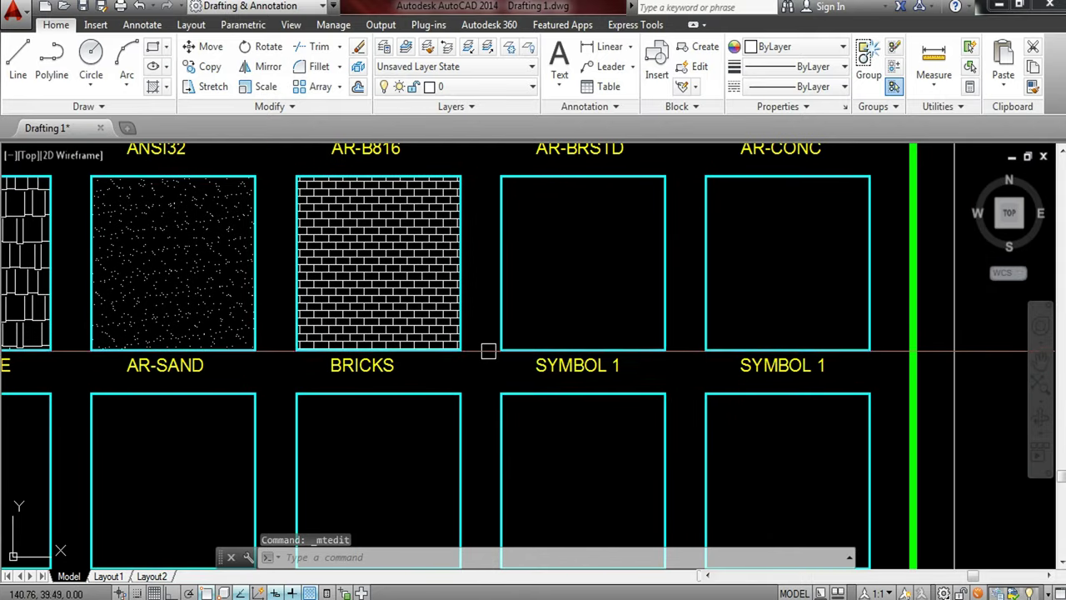
pyautogui.doubleClick(488, 339)
pyautogui.write('h')
pyautogui.press('Return')
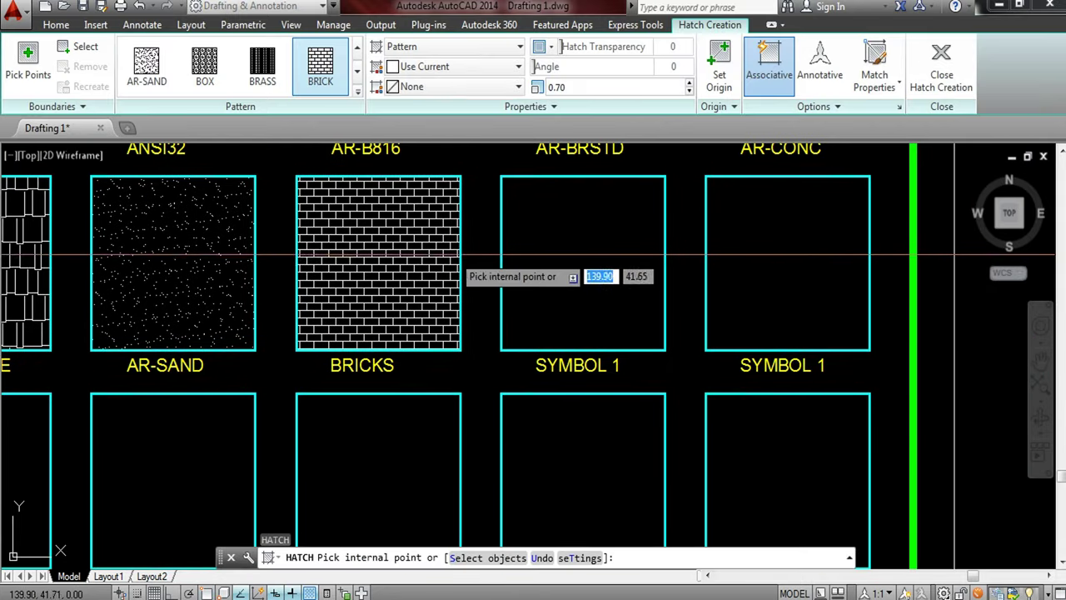
# - Fill the fourth second-row square with a DOLMIT pattern at scale 1.00
pyautogui.click(358, 98)
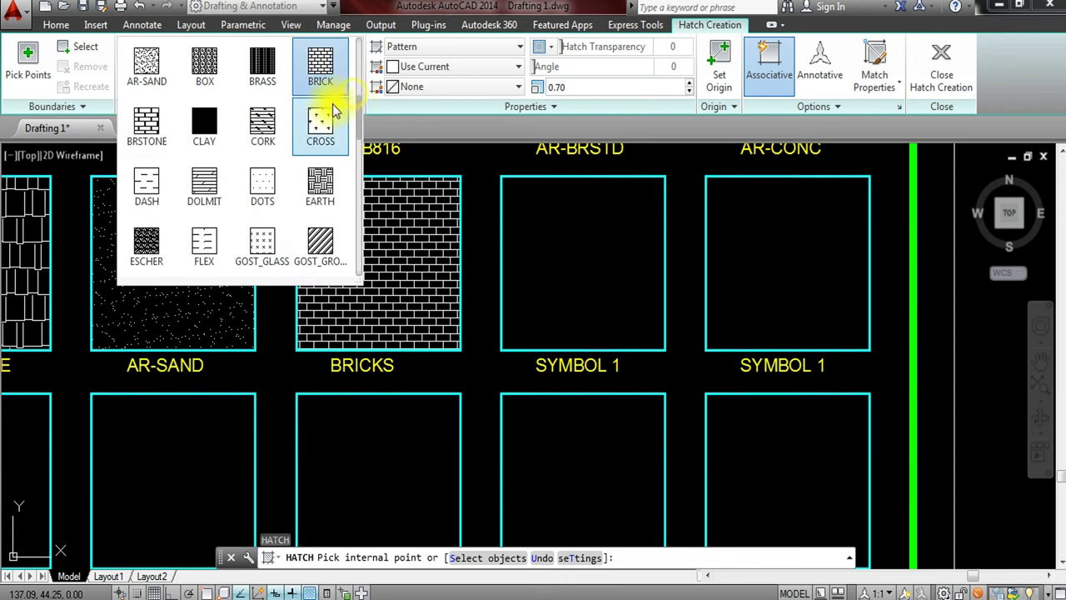
pyautogui.click(204, 185)
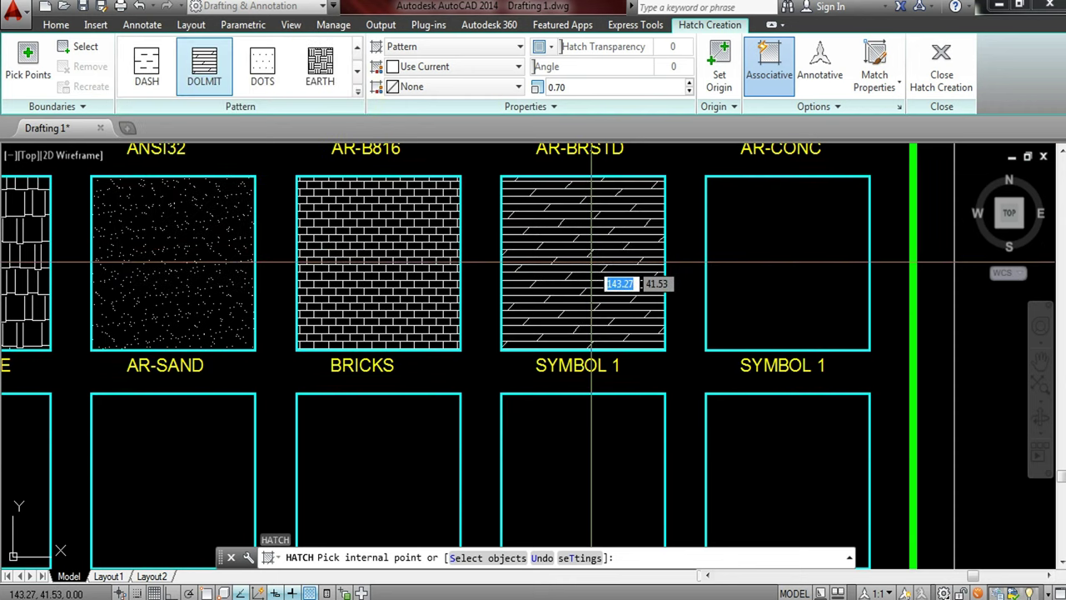
pyautogui.click(592, 263)
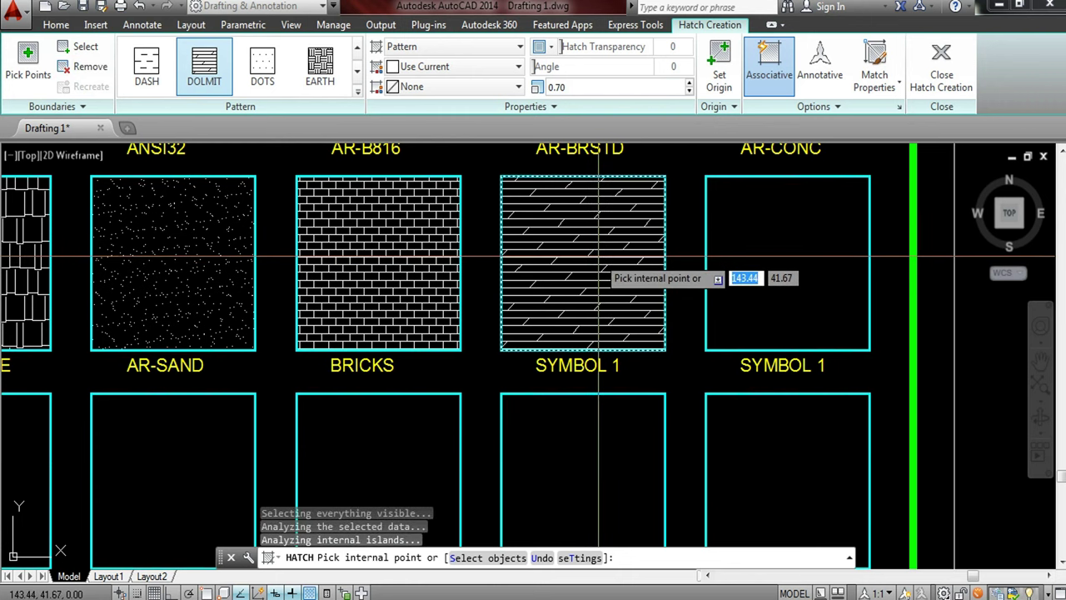
pyautogui.doubleClick(587, 85)
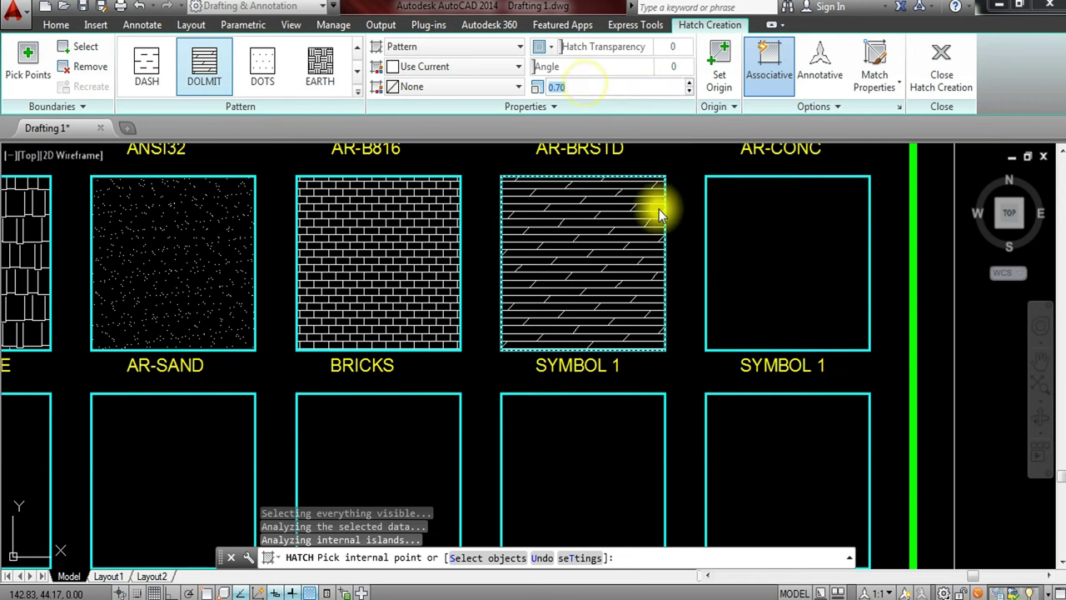
pyautogui.write('1')
pyautogui.press('Return')
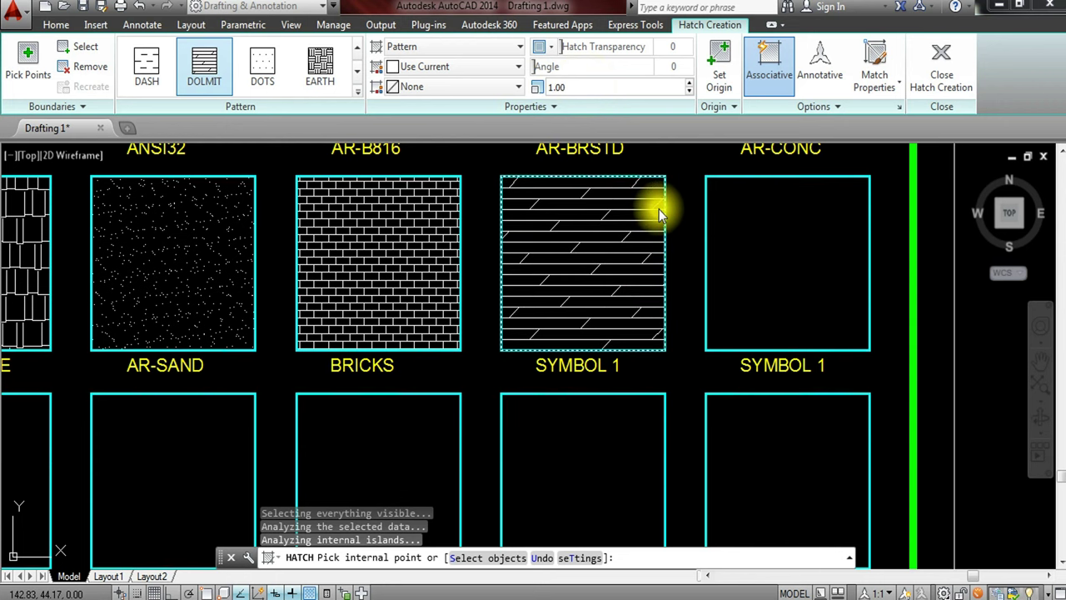
pyautogui.click(552, 89)
pyautogui.doubleClick(583, 87)
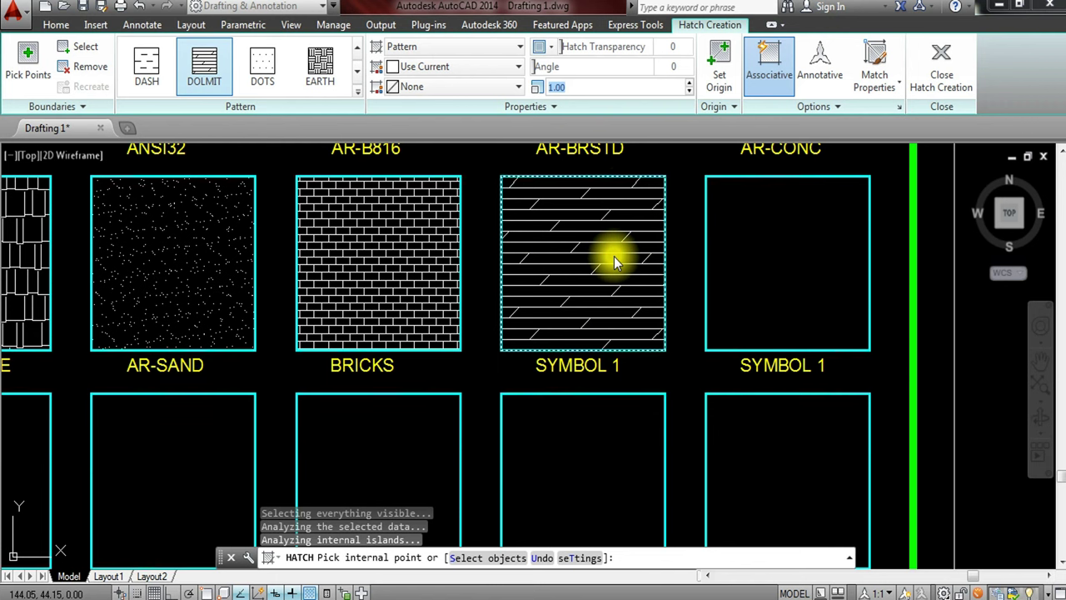
pyautogui.press('Return')
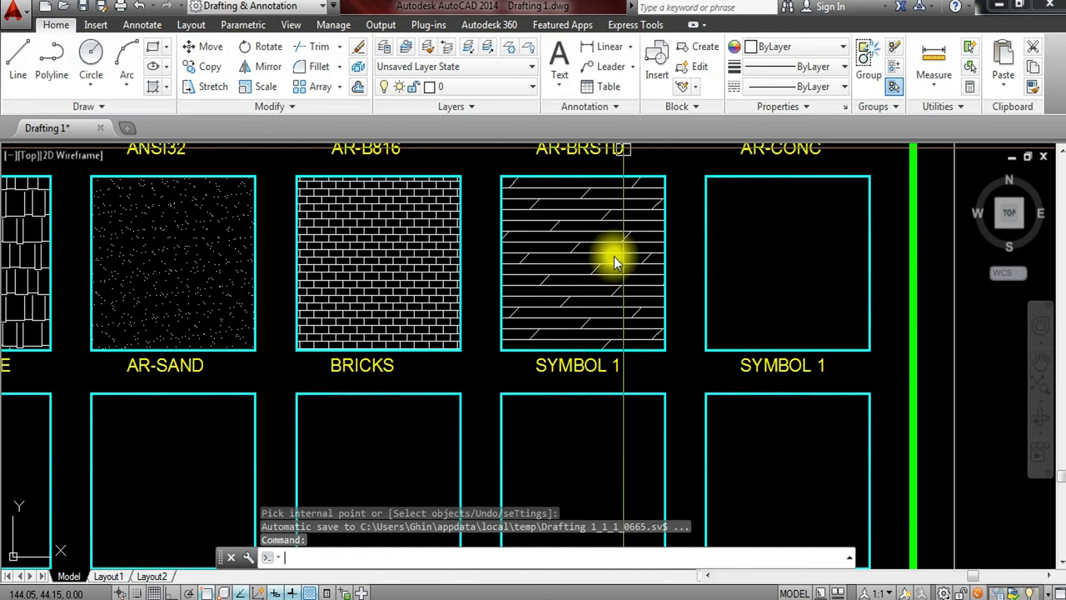
# - Rename the fourth square's SYMBOL 1 caption to DOLMIT and recentre the view on the next square
pyautogui.click(637, 285)
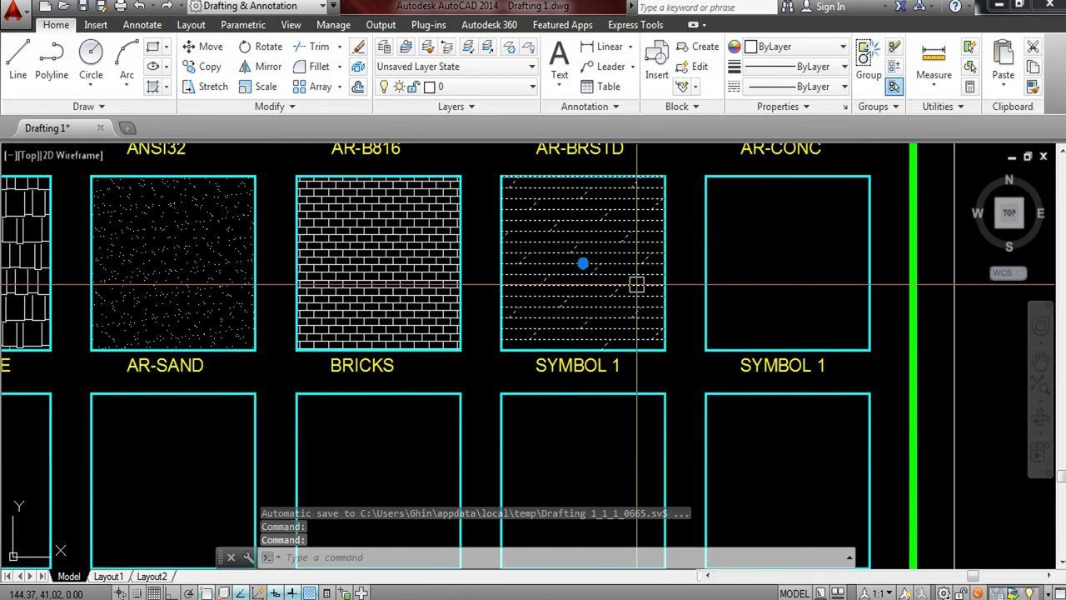
pyautogui.press('Escape')
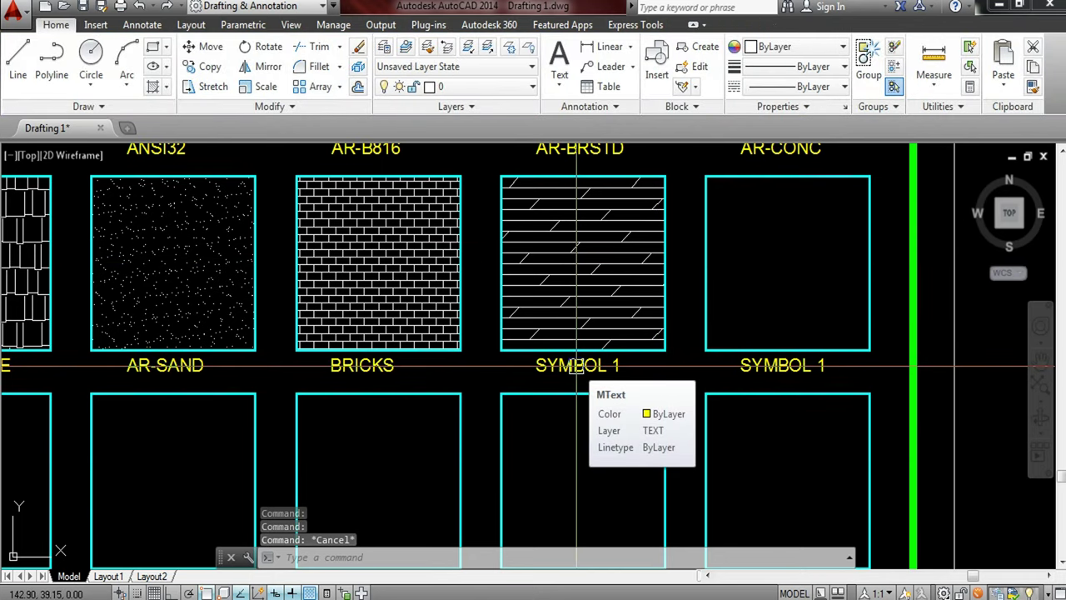
pyautogui.doubleClick(577, 366)
pyautogui.write('DOLMIT')
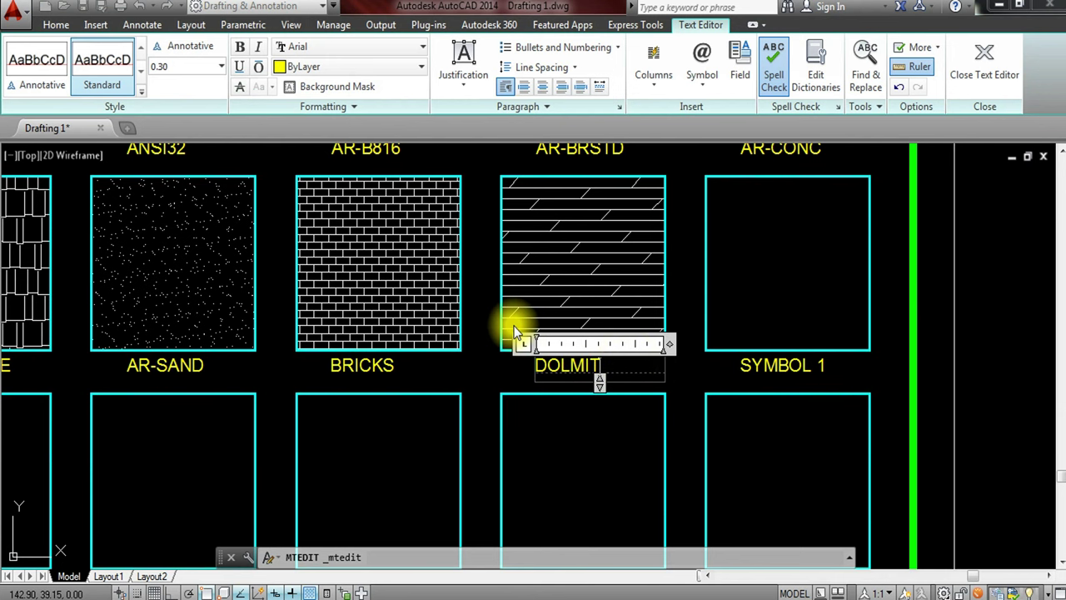
pyautogui.click(654, 321)
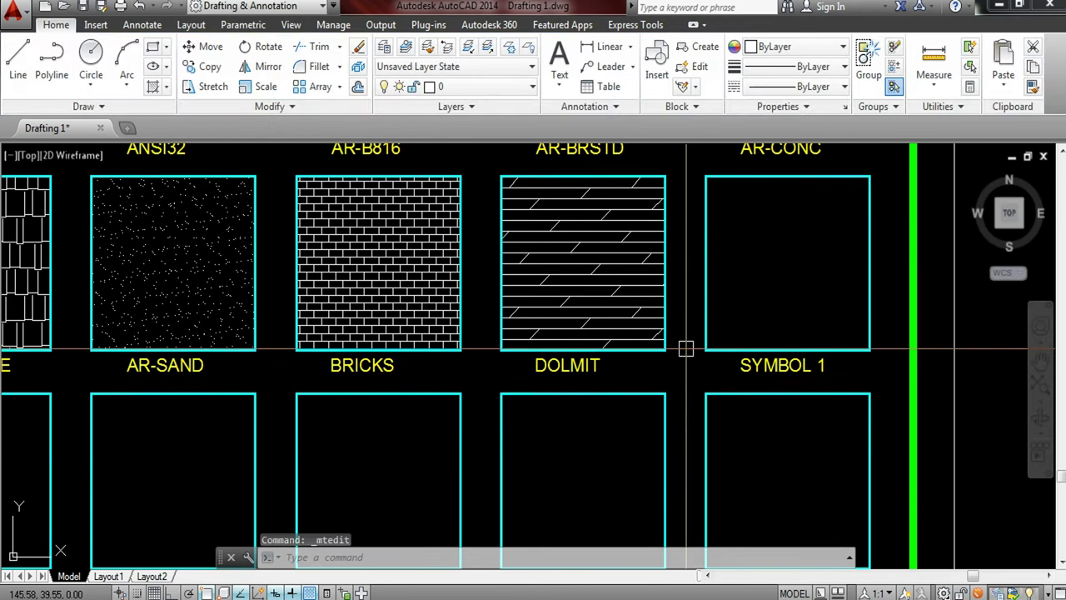
pyautogui.scroll(-2, 685, 348)
pyautogui.scroll(5, 752, 369)
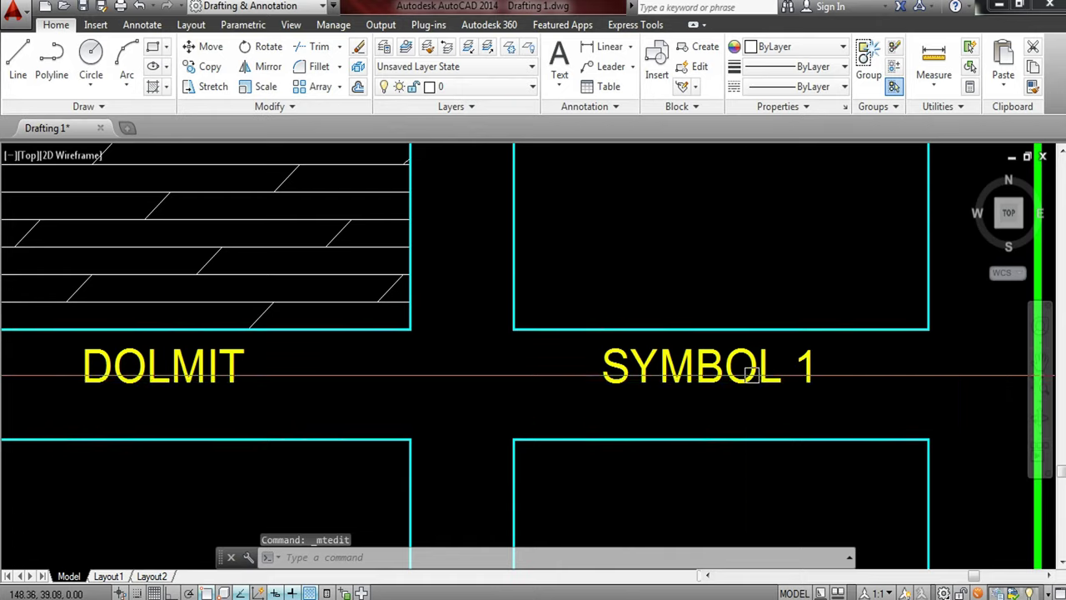
pyautogui.scroll(-2, 752, 369)
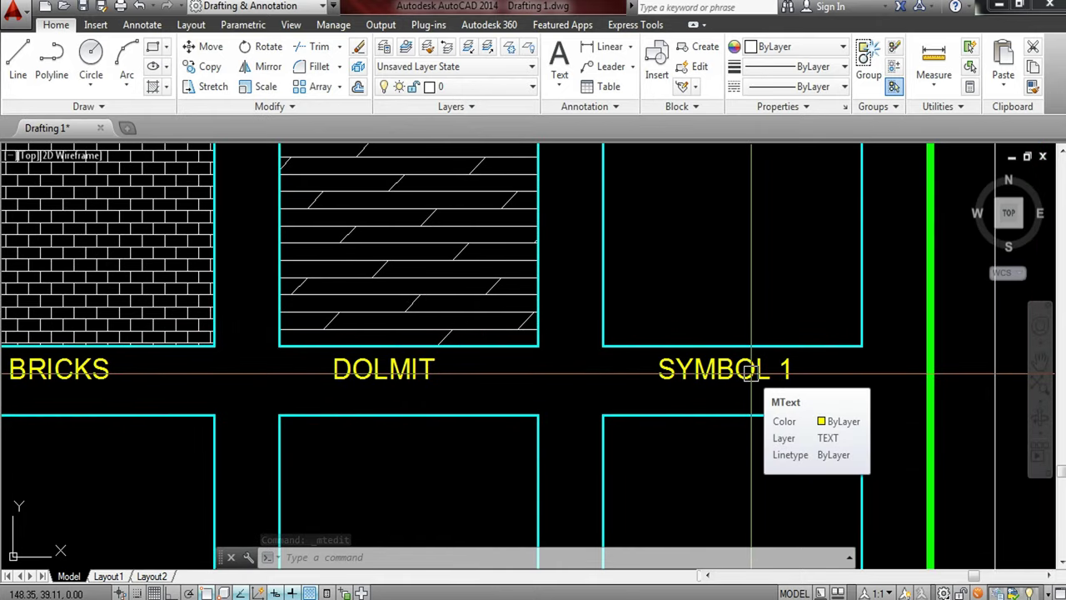
pyautogui.moveTo(701, 358); pyautogui.dragTo(525, 455, button='middle')
# - Fill the fifth second-row square, under AR-CONC, with an EARTH hatch at scale 1.00
pyautogui.doubleClick(570, 468)
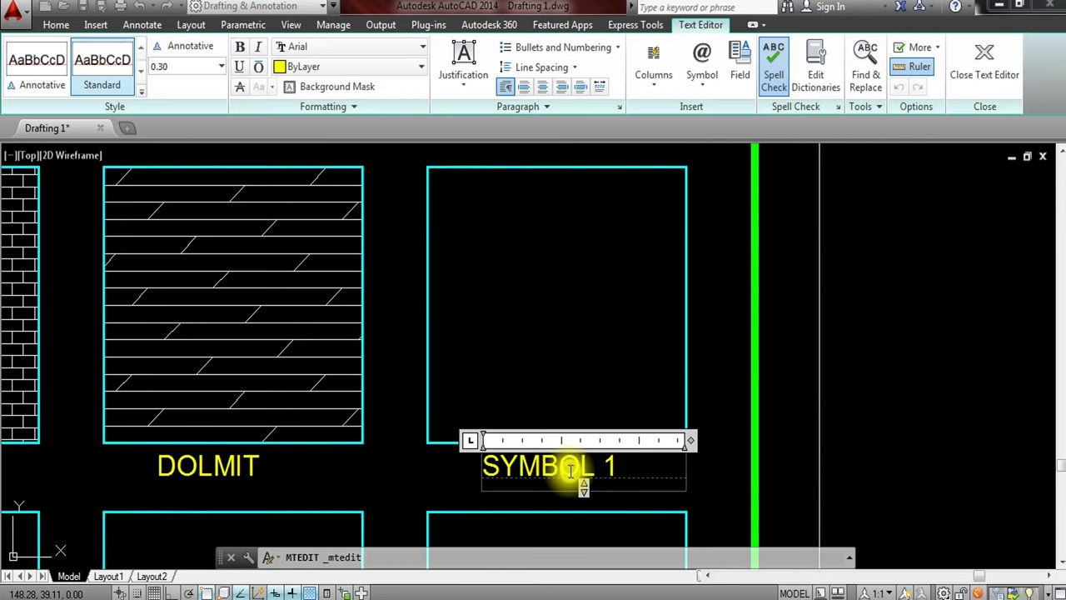
pyautogui.click(702, 404)
pyautogui.press('Return')
pyautogui.click(311, 64)
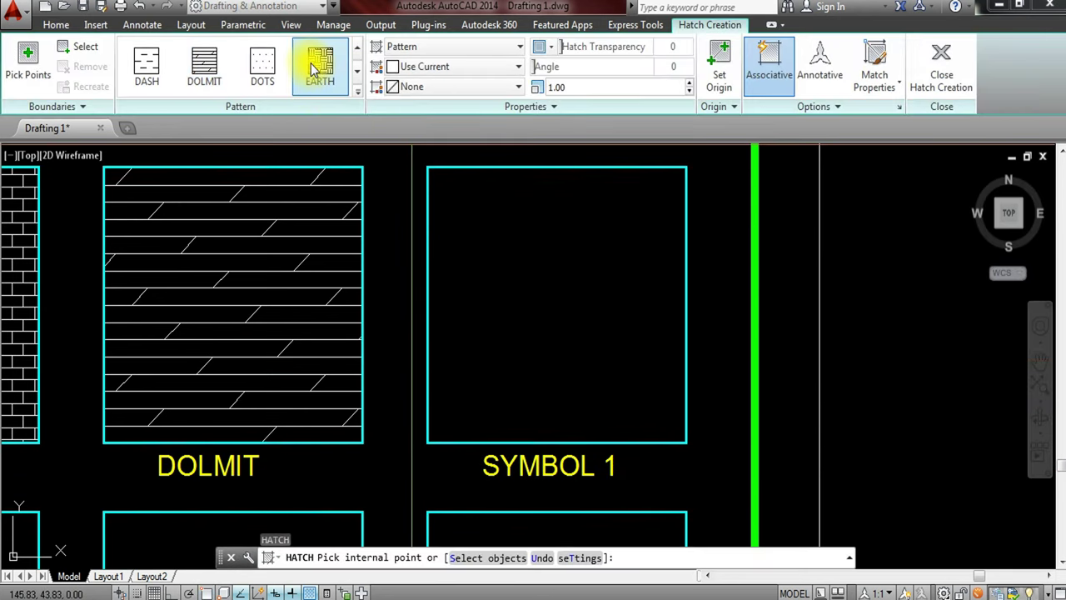
pyautogui.click(585, 342)
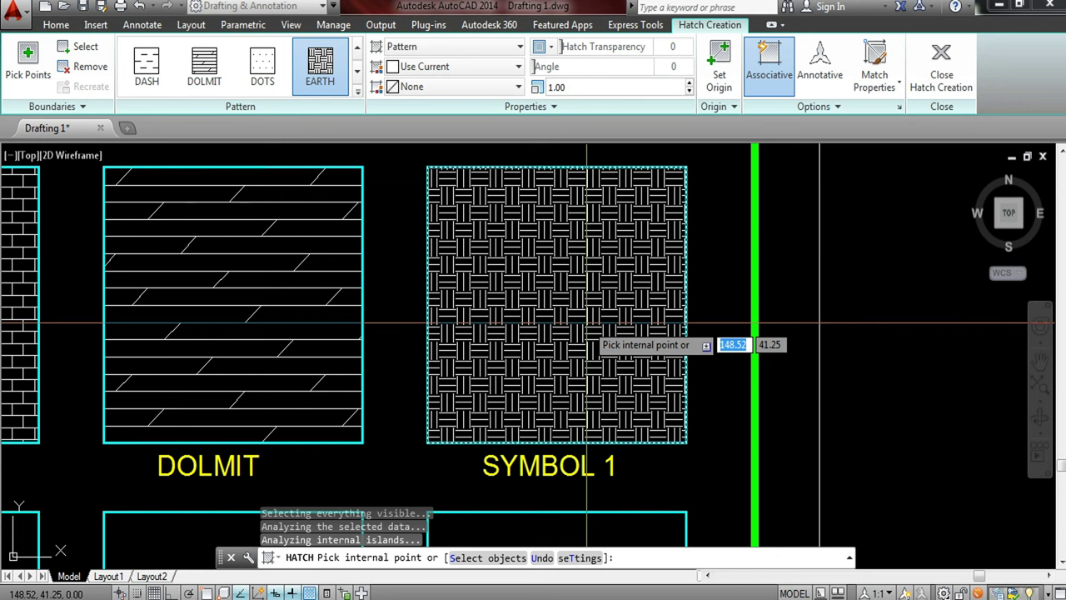
pyautogui.press('Return')
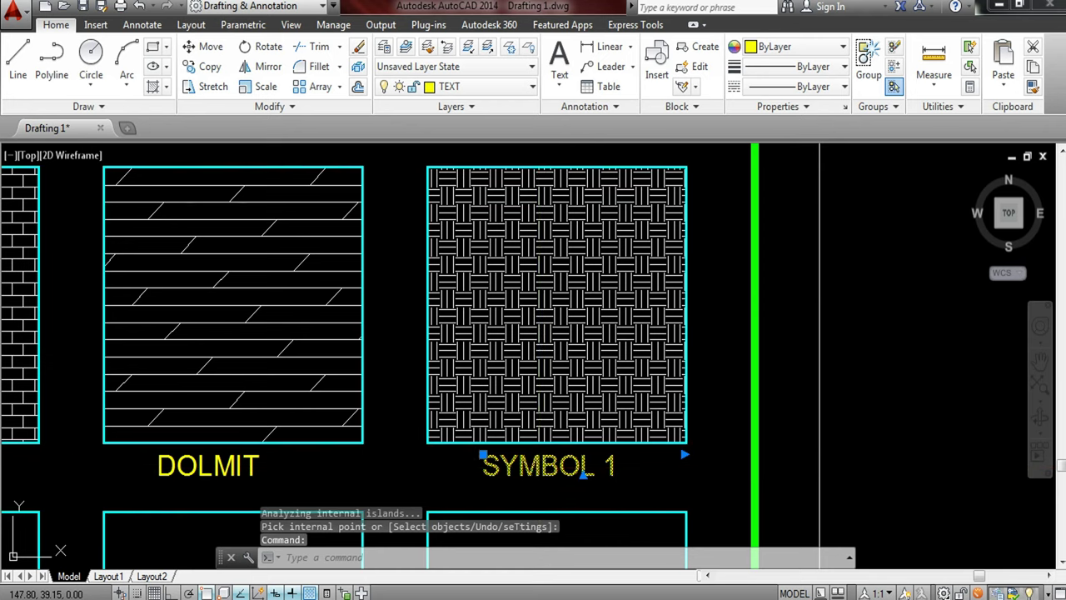
# - Change the SYMBOL 1 caption under the earth-hatched square to EARTH
pyautogui.doubleClick(610, 464)
pyautogui.moveTo(620, 466); pyautogui.dragTo(440, 462)
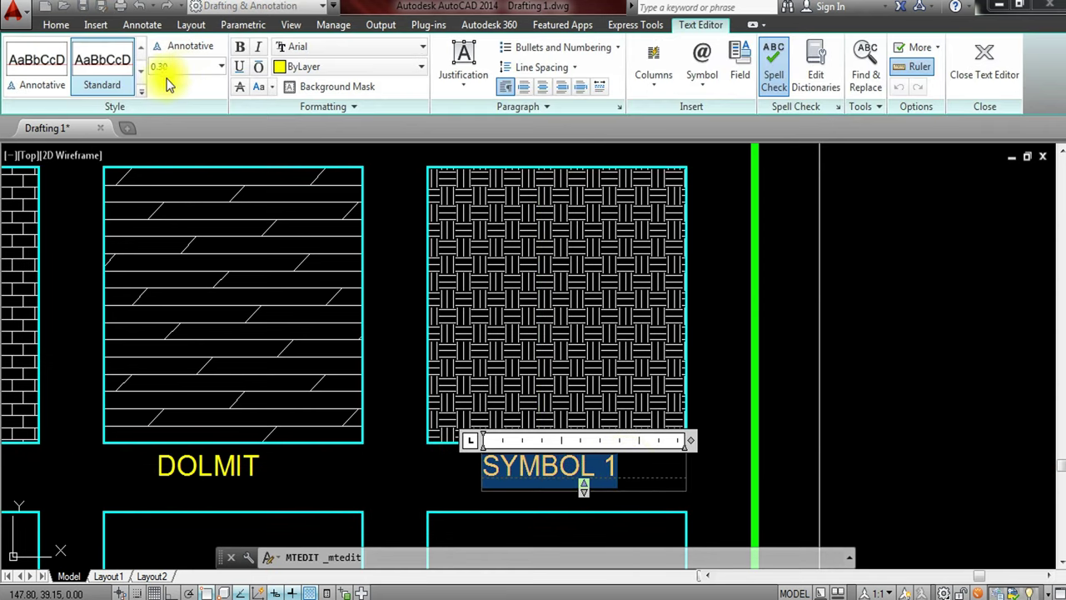
pyautogui.write('EART')
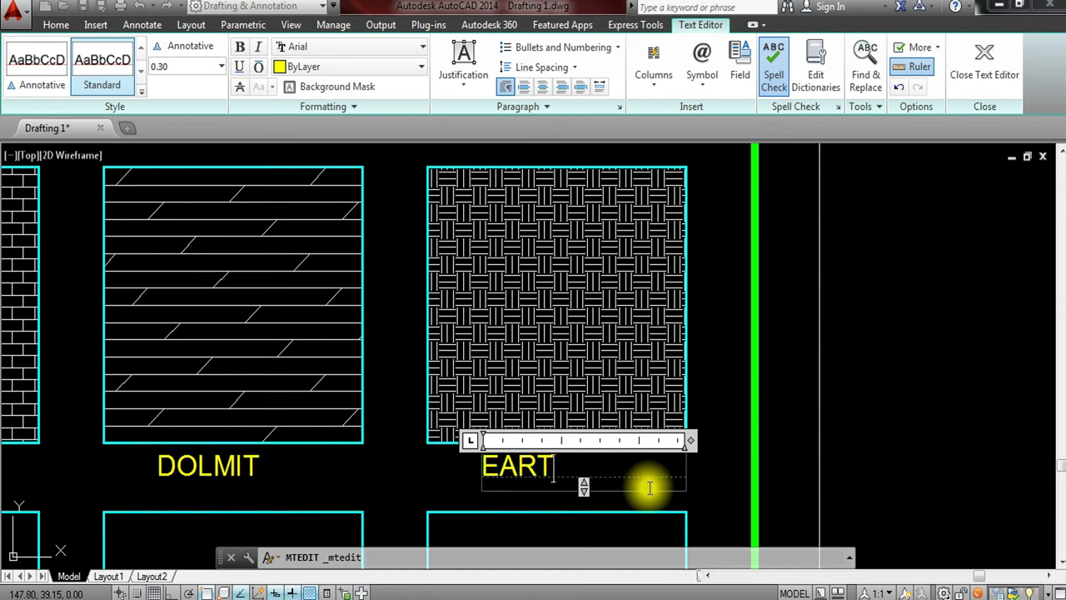
pyautogui.press('Return')
pyautogui.press('BackSpace')
pyautogui.click(883, 344)
# - Bring the empty bottom row of squares into view and start a new hatch
pyautogui.scroll(-3, 874, 362)
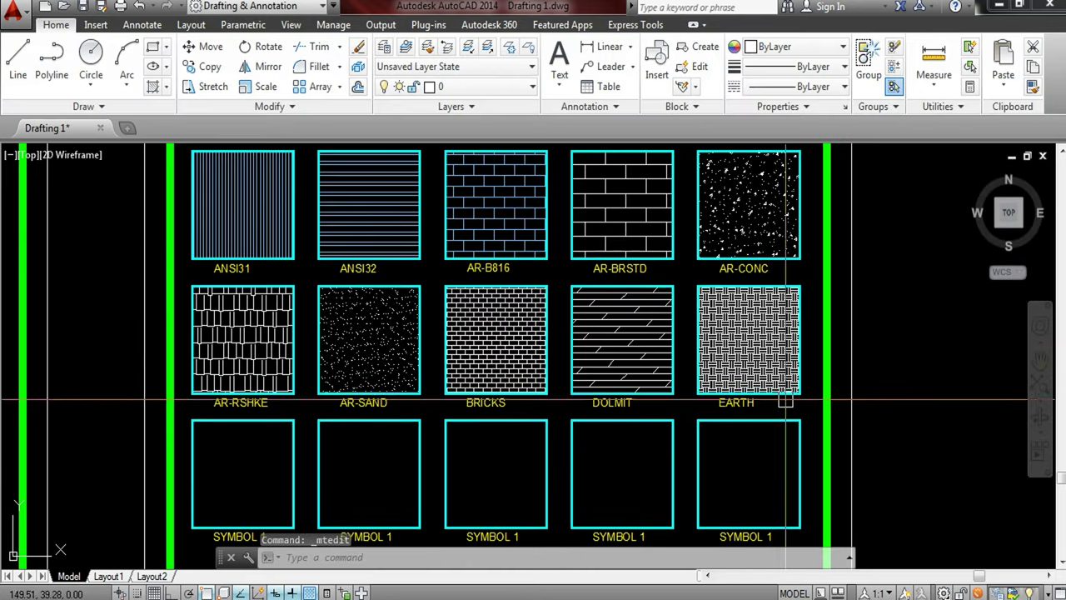
pyautogui.moveTo(491, 447); pyautogui.dragTo(564, 330, button='middle')
pyautogui.scroll(2, 324, 430)
pyautogui.moveTo(328, 325)
pyautogui.mouseDown(button='middle')
pyautogui.moveTo(365, 371)
pyautogui.moveTo(369, 362)
pyautogui.mouseUp(button='middle')
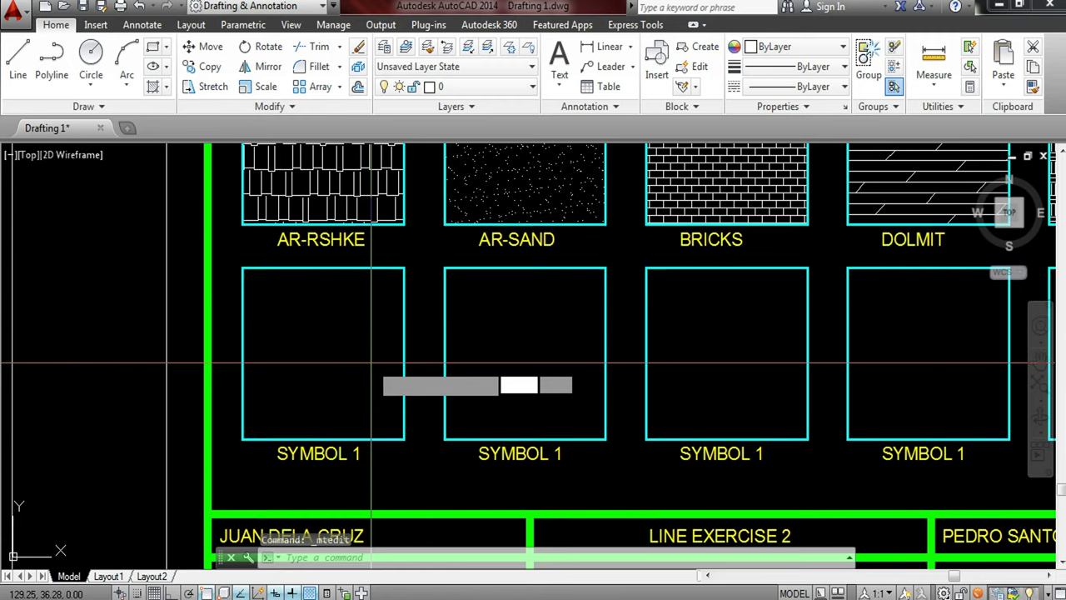
pyautogui.press('Return')
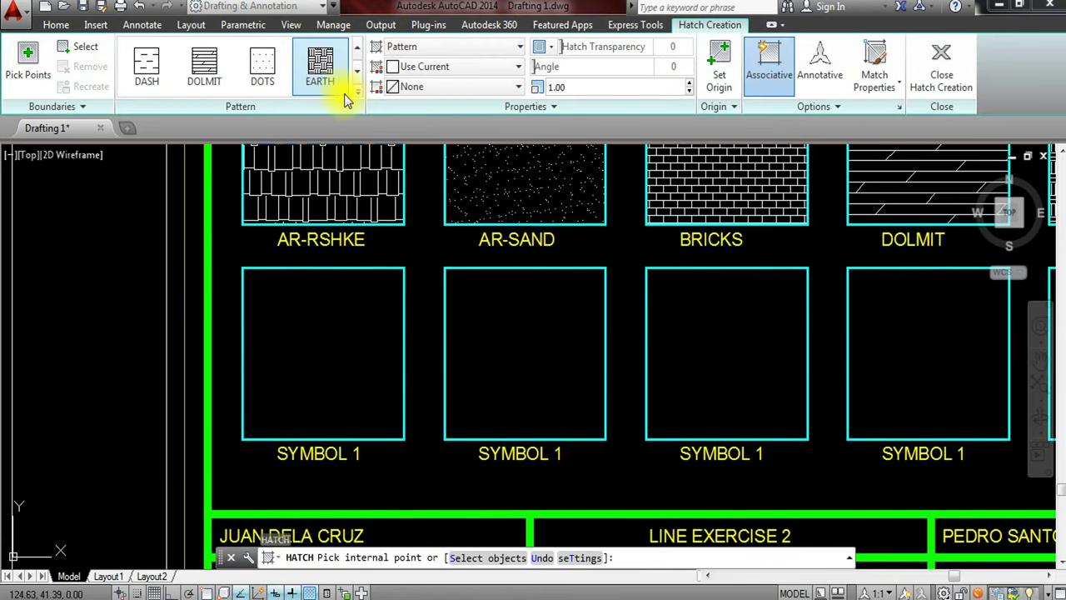
# - Hatch the first bottom-row square with GOST_WOOD at scale 0.10
pyautogui.click(357, 93)
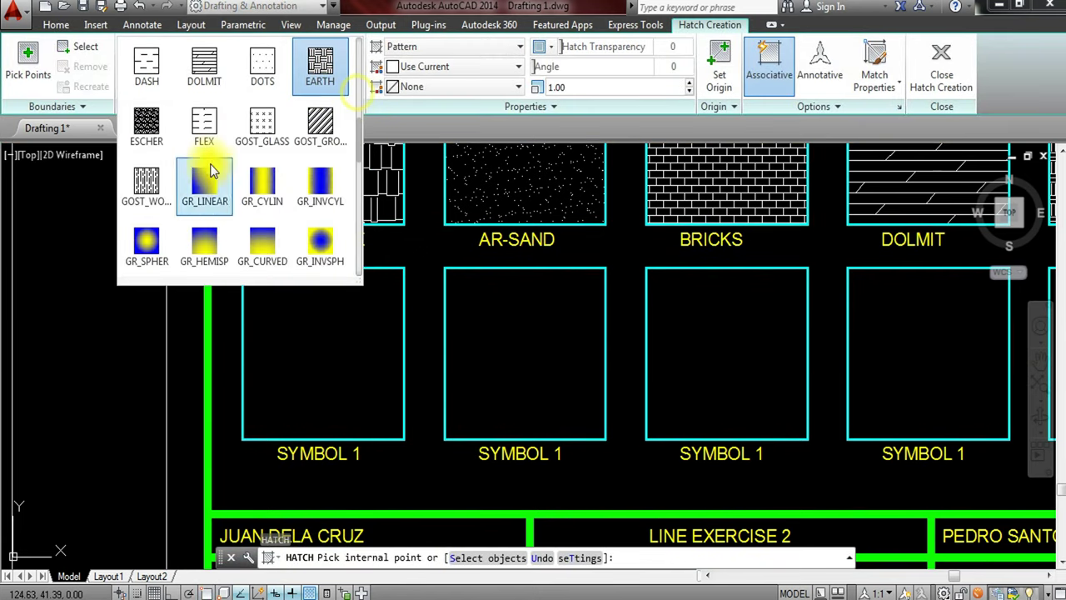
pyautogui.click(147, 182)
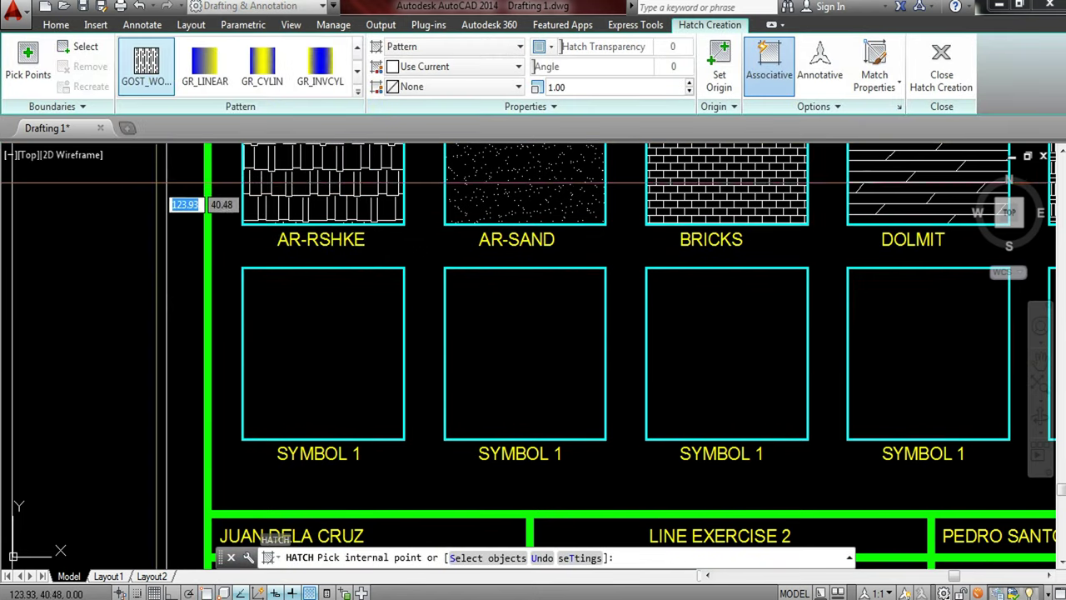
pyautogui.click(351, 366)
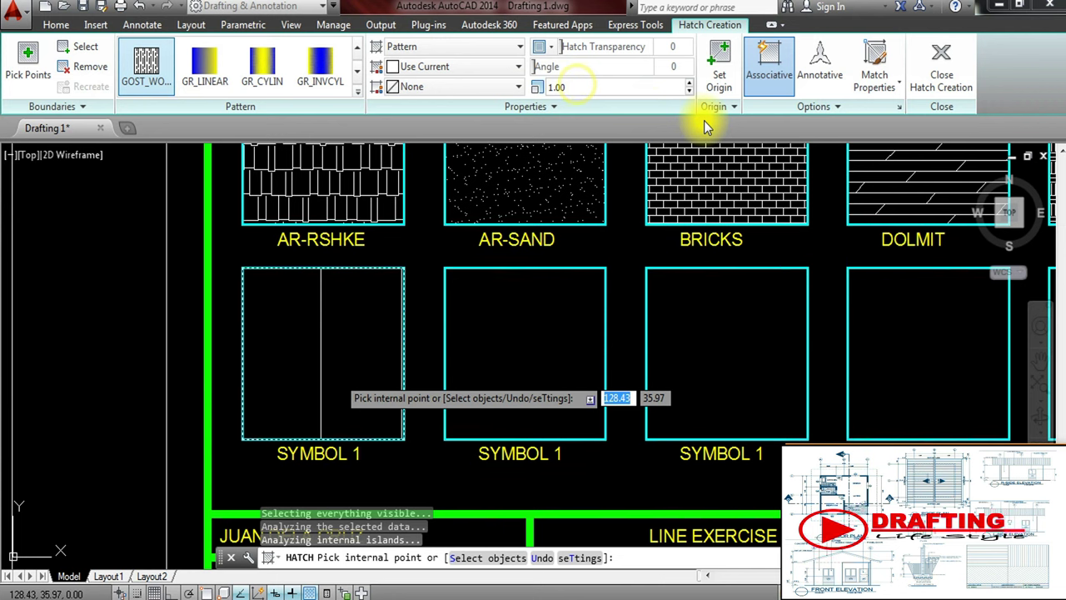
pyautogui.click(567, 85)
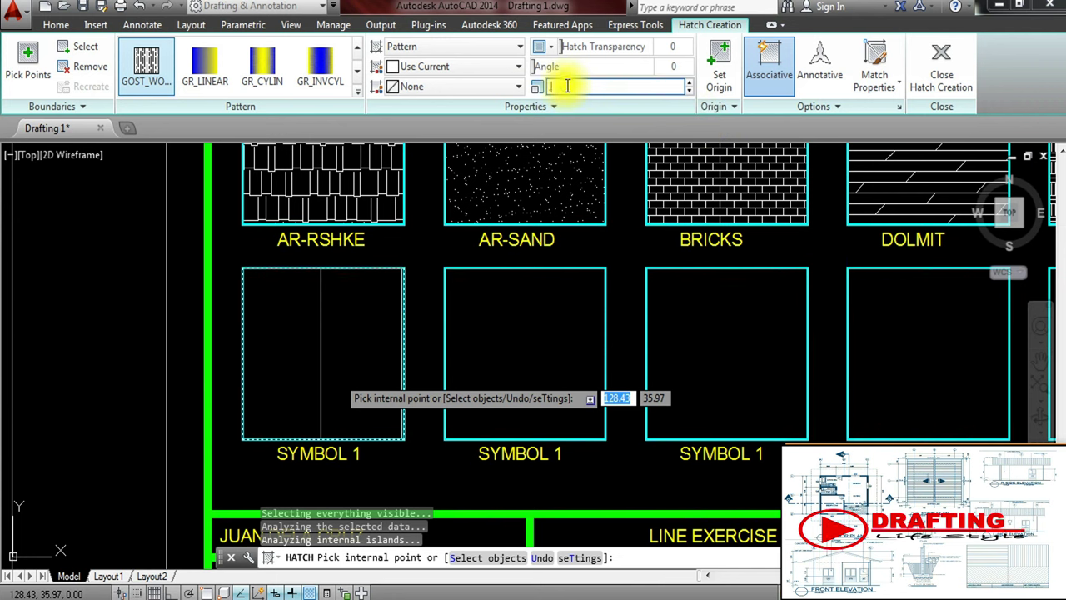
pyautogui.press('Return')
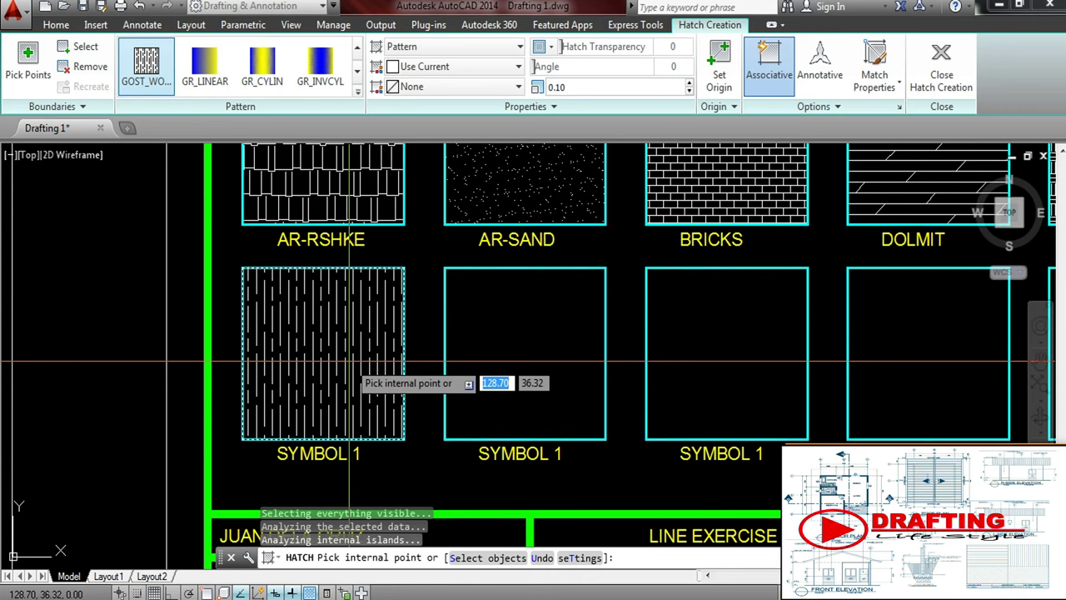
pyautogui.press('Return')
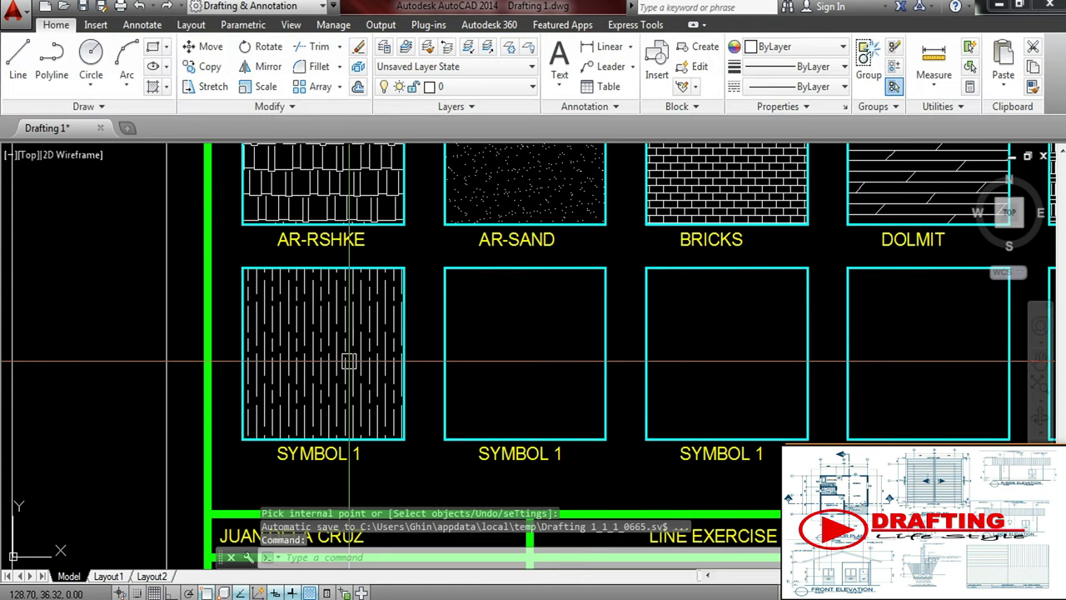
# - Replace the SYMBOL 1 caption under the wood hatch with GOST WOOD
pyautogui.click(325, 454)
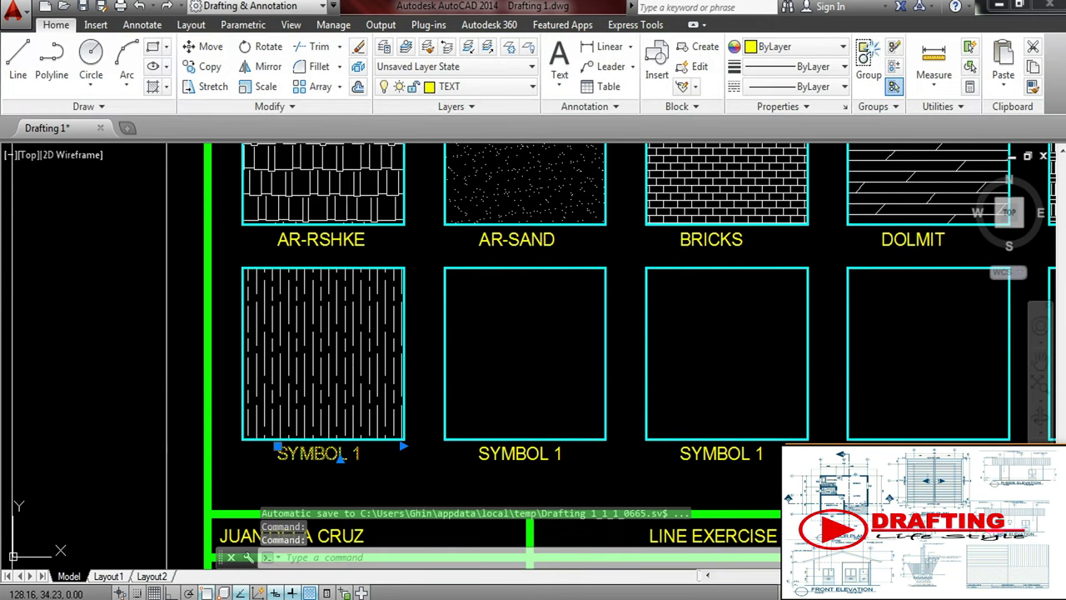
pyautogui.doubleClick(379, 454)
pyautogui.moveTo(377, 454); pyautogui.dragTo(190, 456)
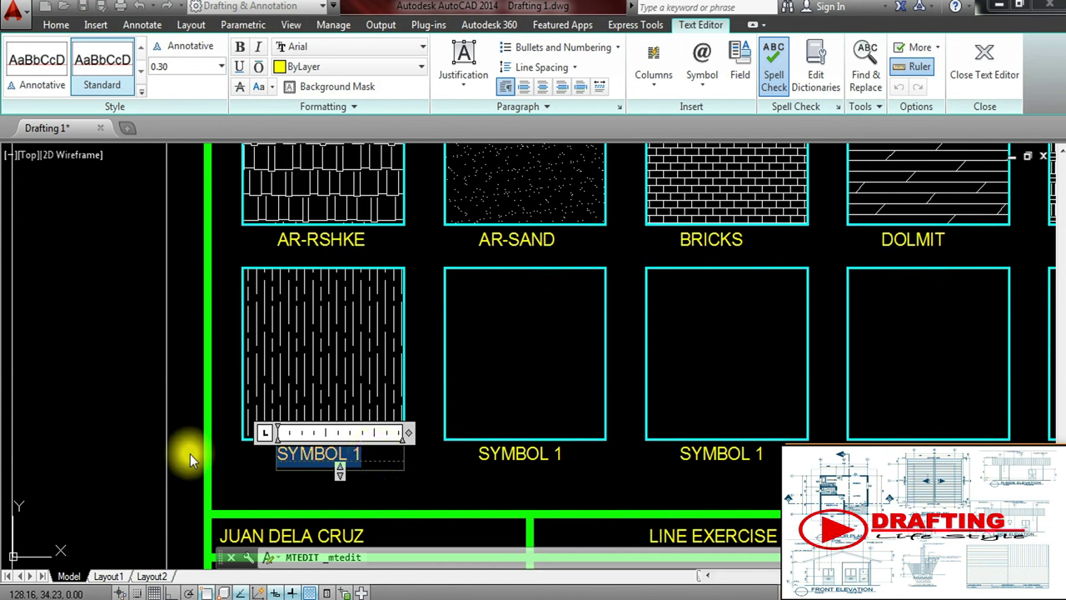
pyautogui.write('GOST')
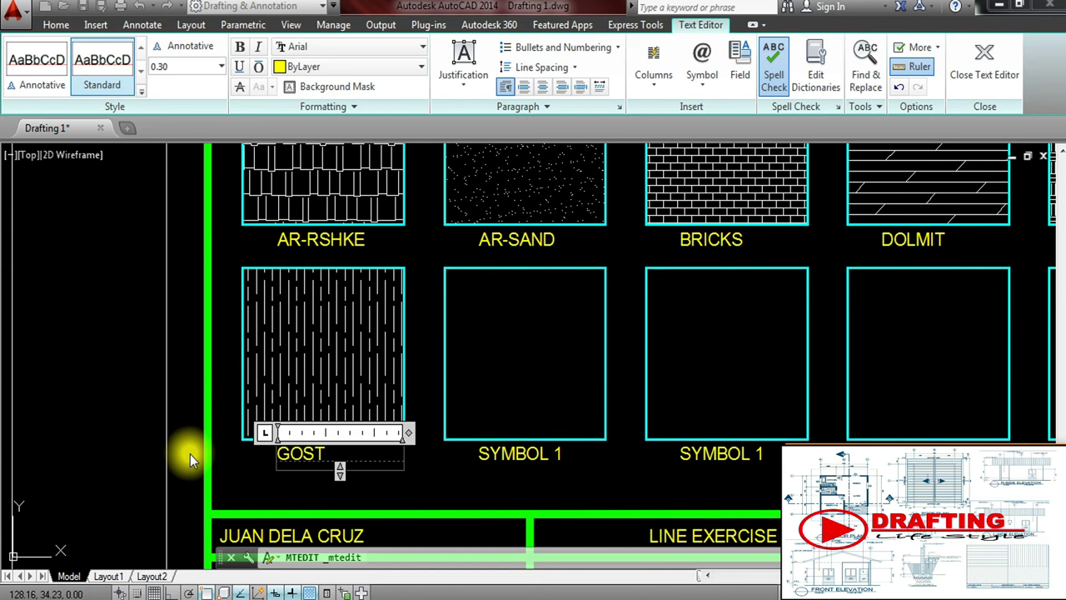
pyautogui.write(' WOOD')
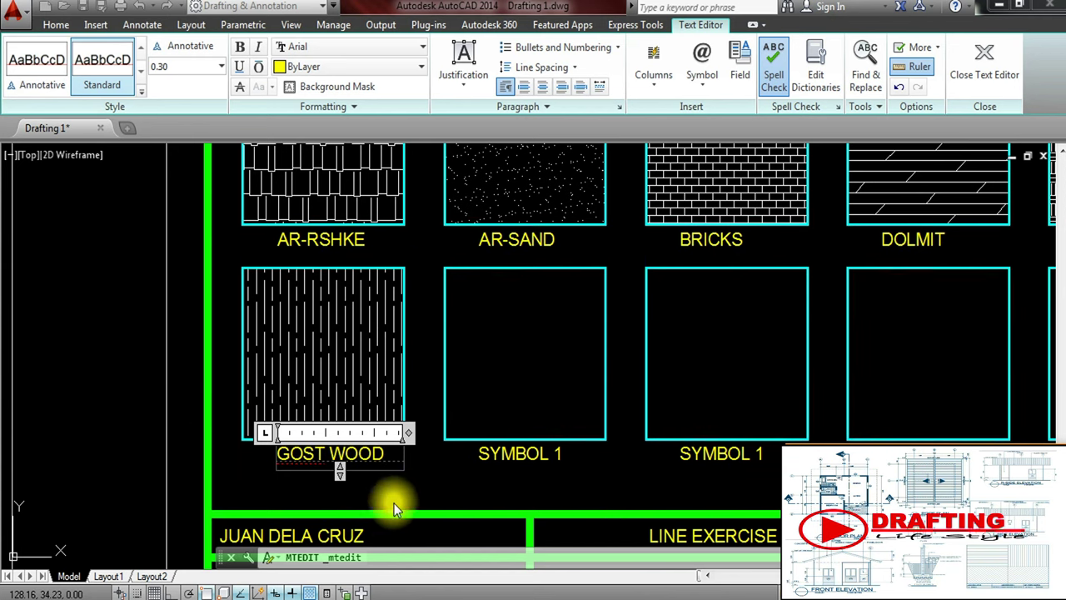
pyautogui.click(427, 471)
# - Pan to the next empty squares and start a new hatch with H
pyautogui.moveTo(464, 486); pyautogui.dragTo(335, 468, button='middle')
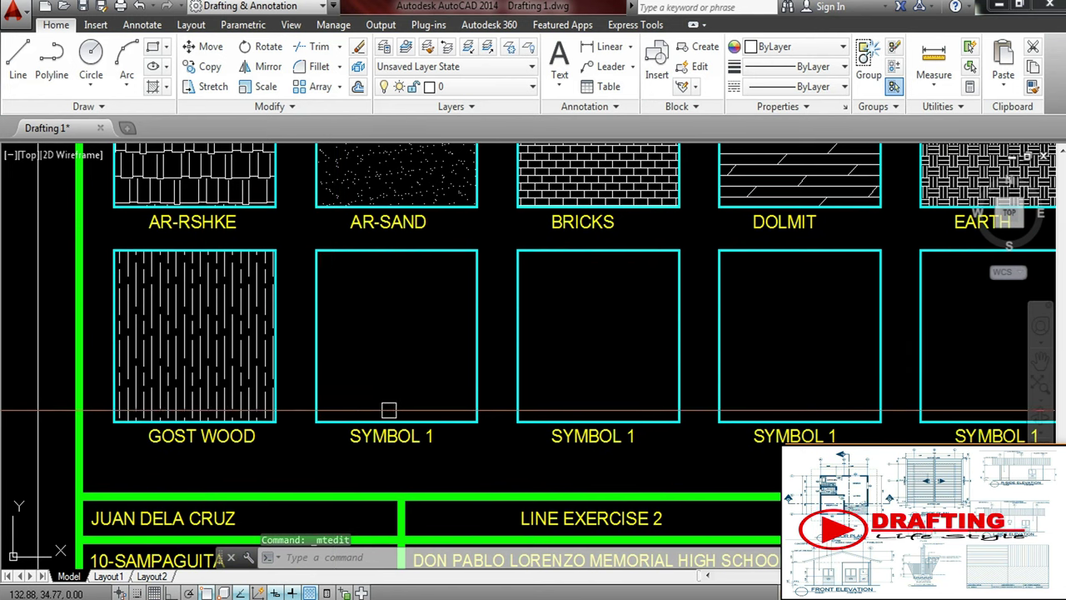
pyautogui.write('h')
pyautogui.press('Return')
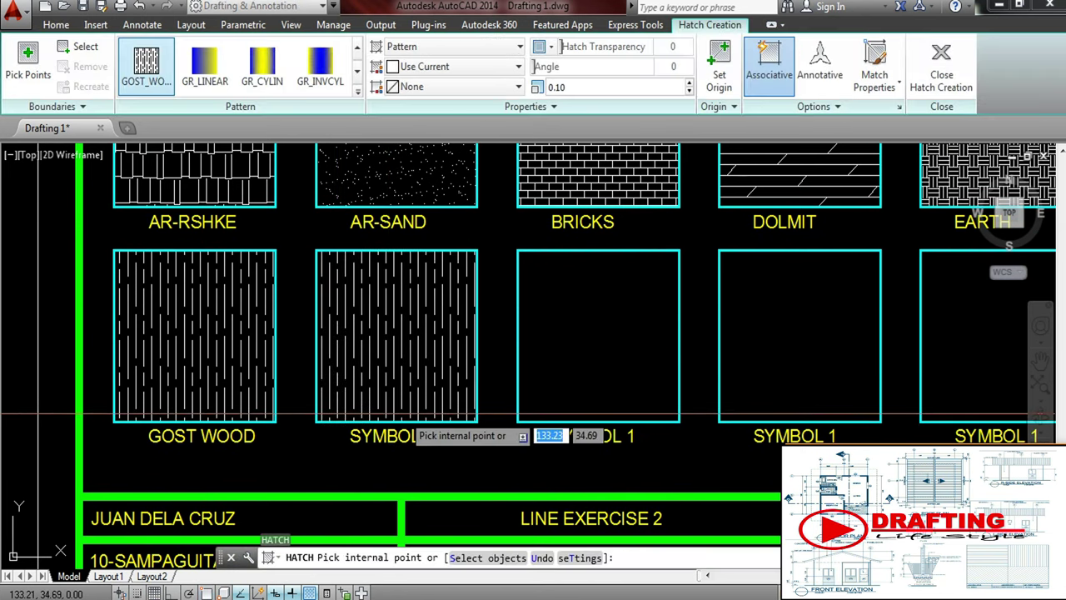
# - Hatch the second bottom-row square with the GRAVEL pattern at scale 0.70
pyautogui.click(358, 93)
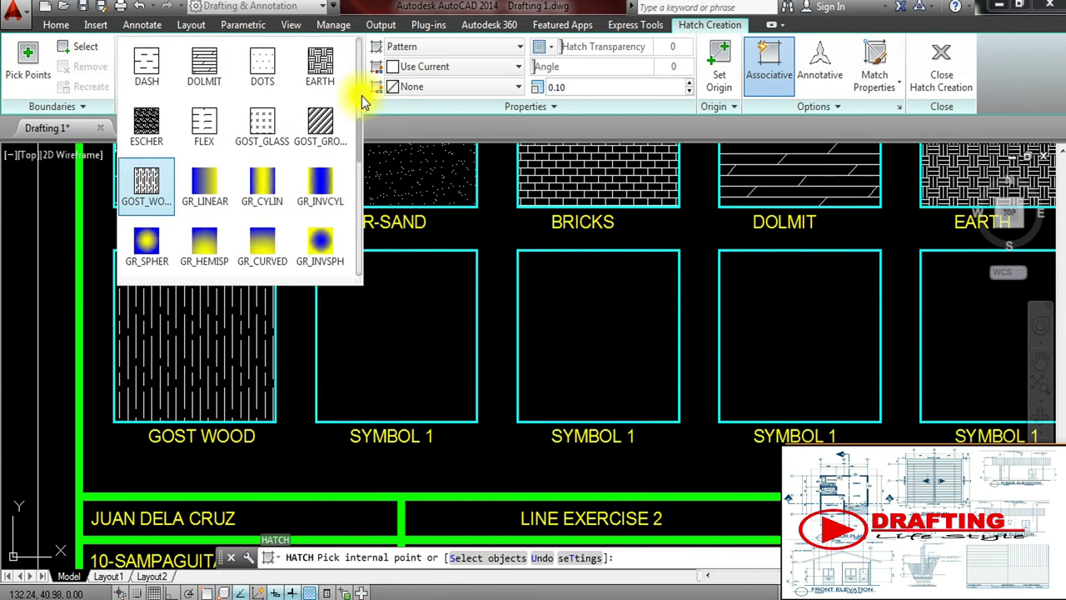
pyautogui.scroll(-2, 323, 138)
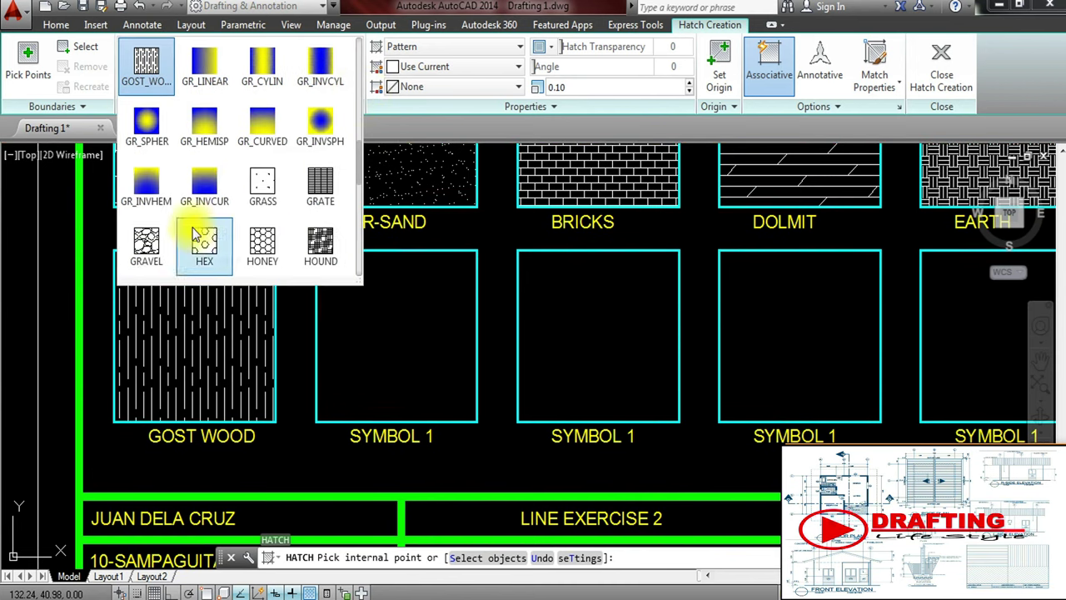
pyautogui.click(147, 243)
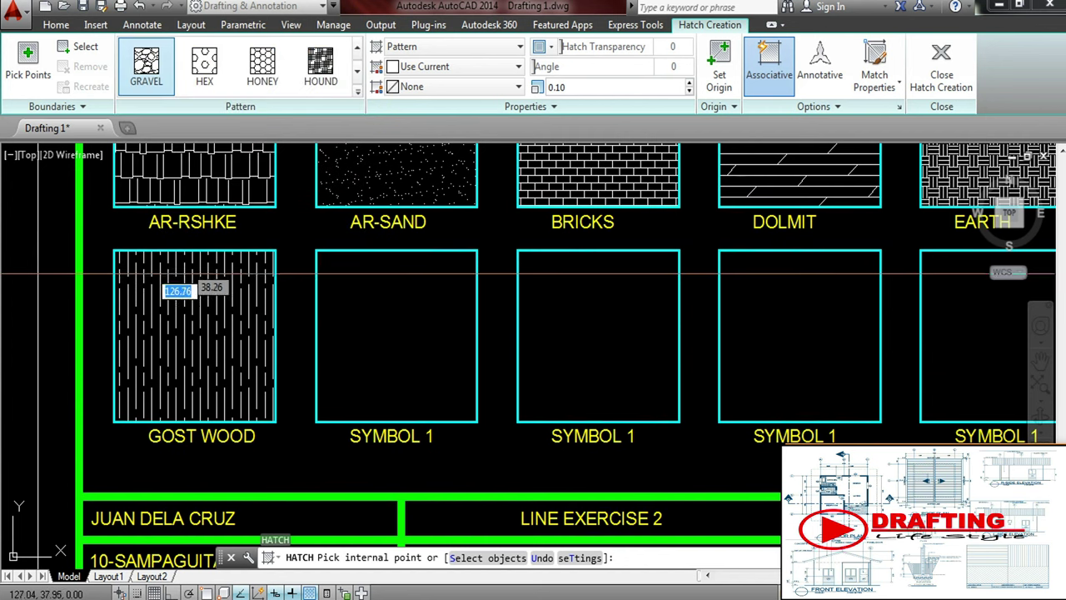
pyautogui.click(428, 329)
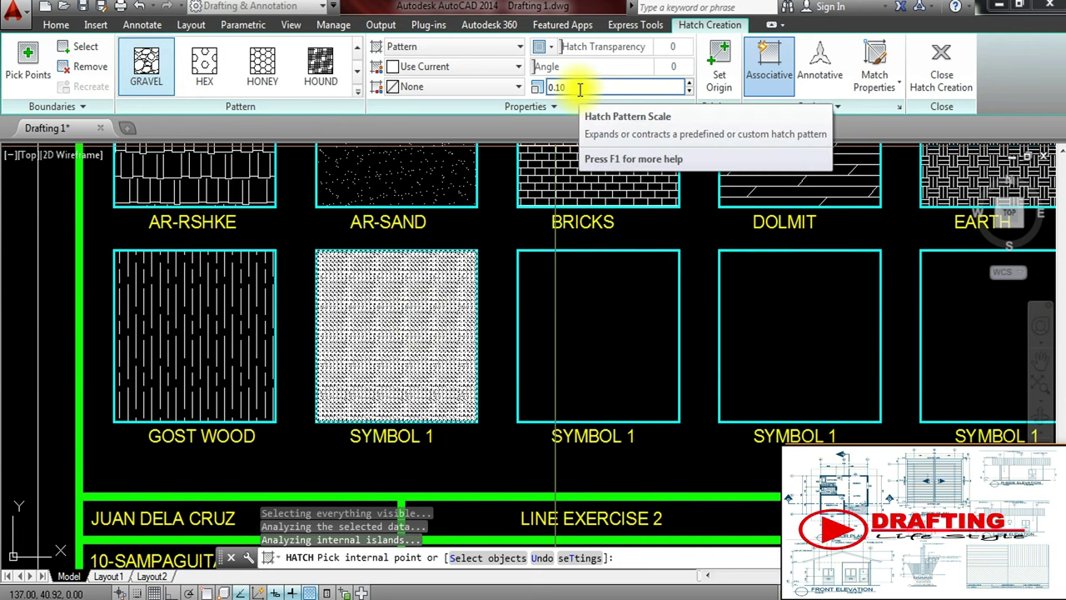
pyautogui.click(580, 87)
pyautogui.doubleClick(575, 86)
pyautogui.write('.70')
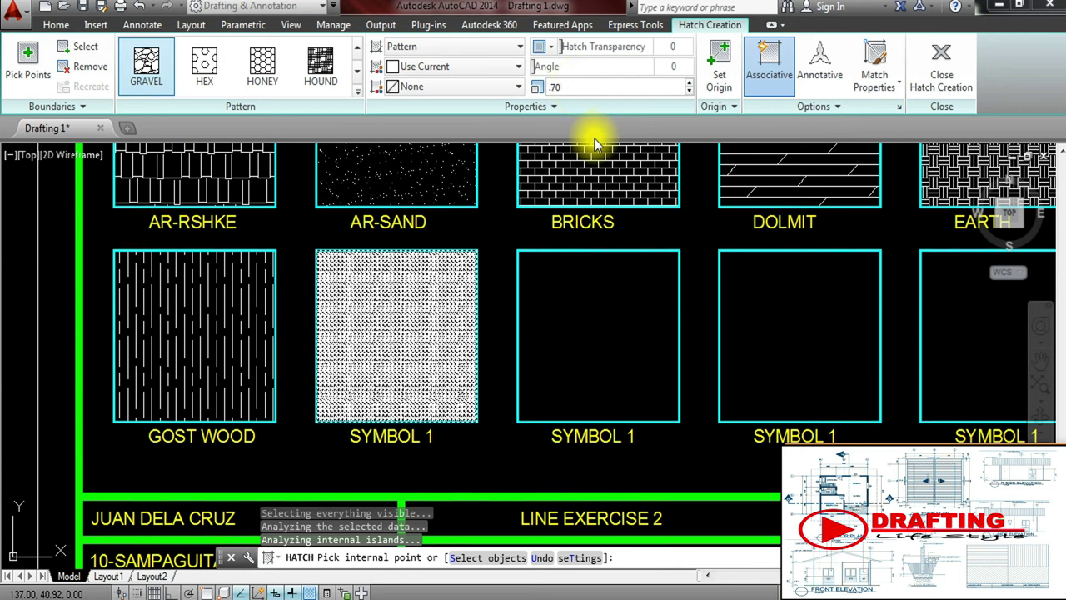
pyautogui.press('Return')
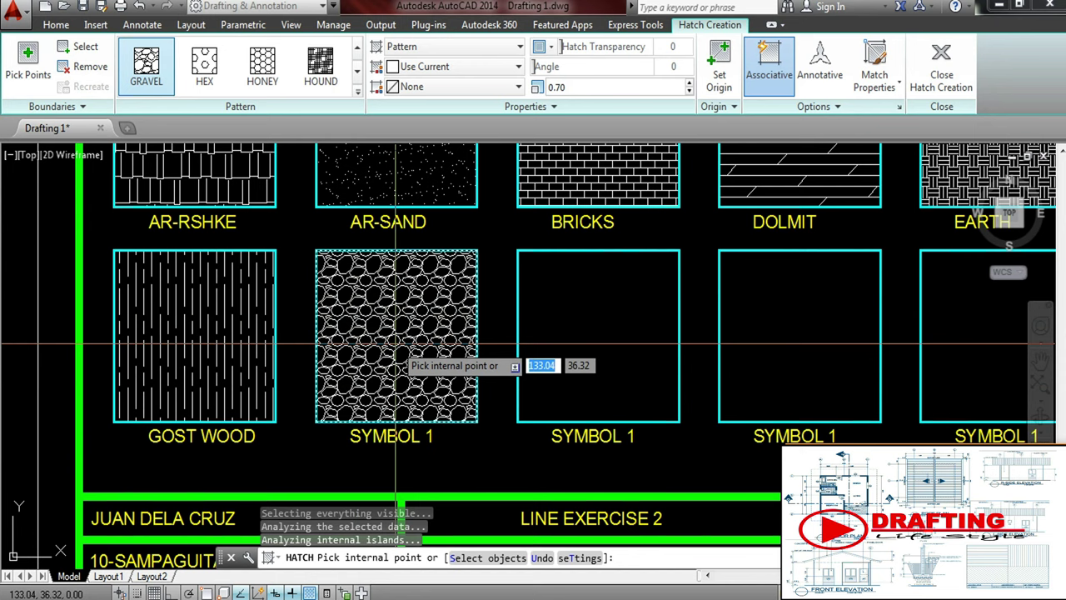
pyautogui.press('Escape')
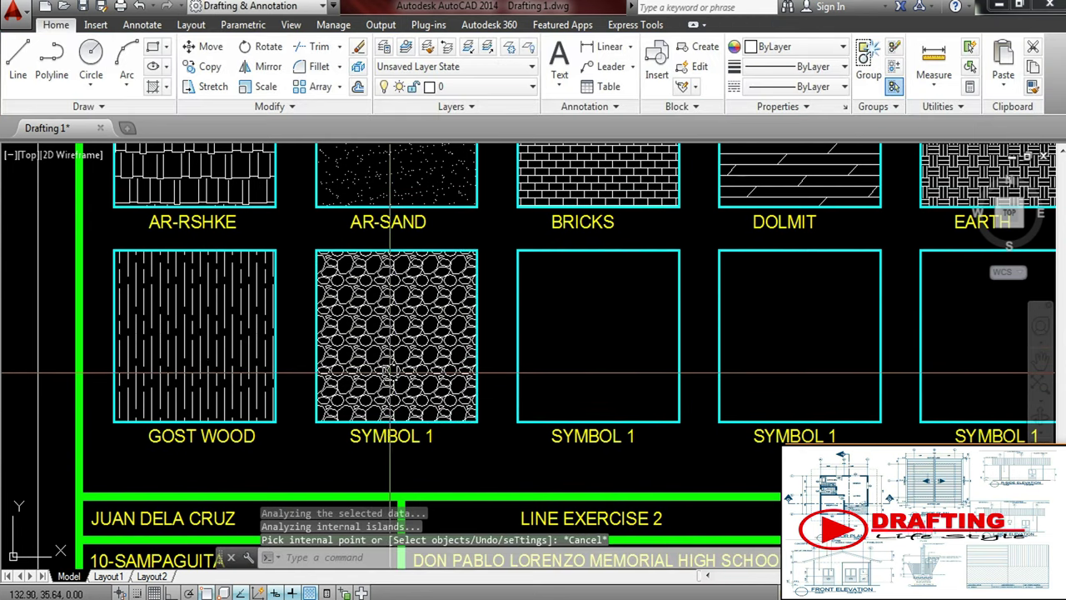
# - Rename the second square's SYMBOL 1 caption to GRAVEL
pyautogui.doubleClick(408, 436)
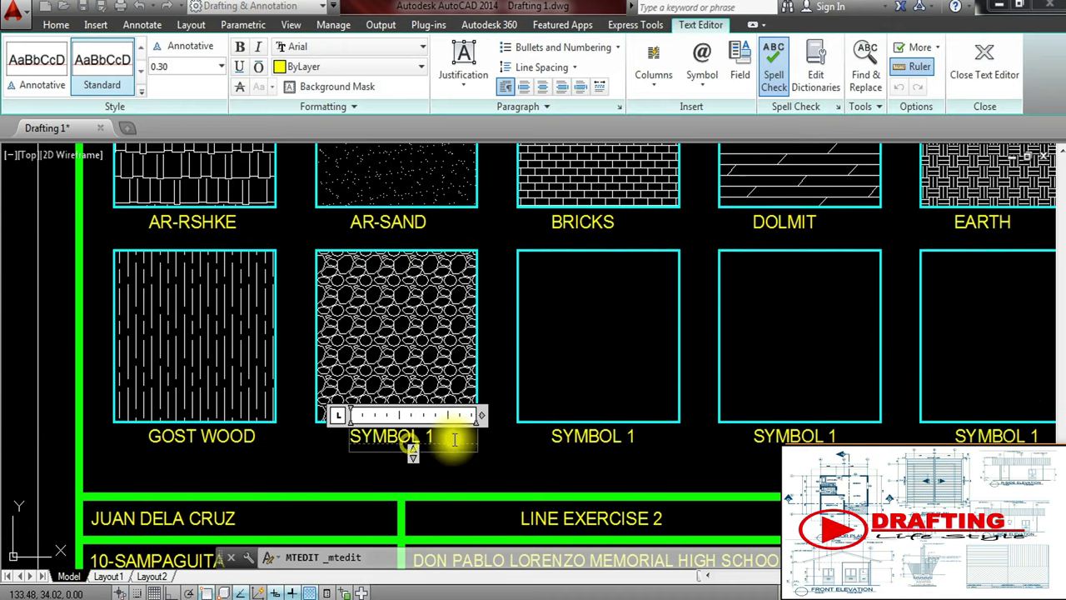
pyautogui.write('GRAVEL')
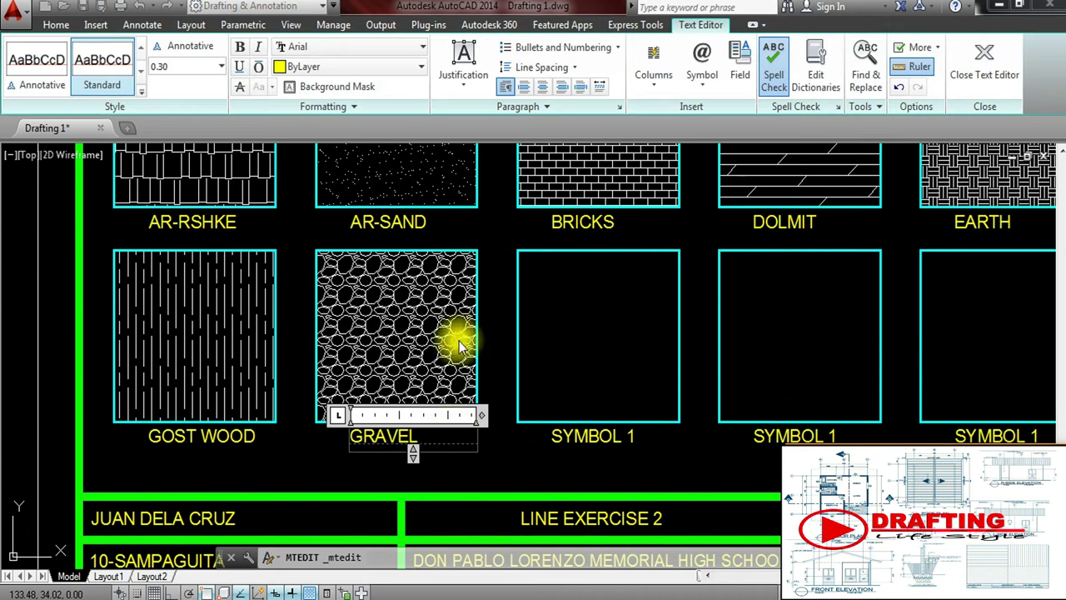
pyautogui.click(487, 310)
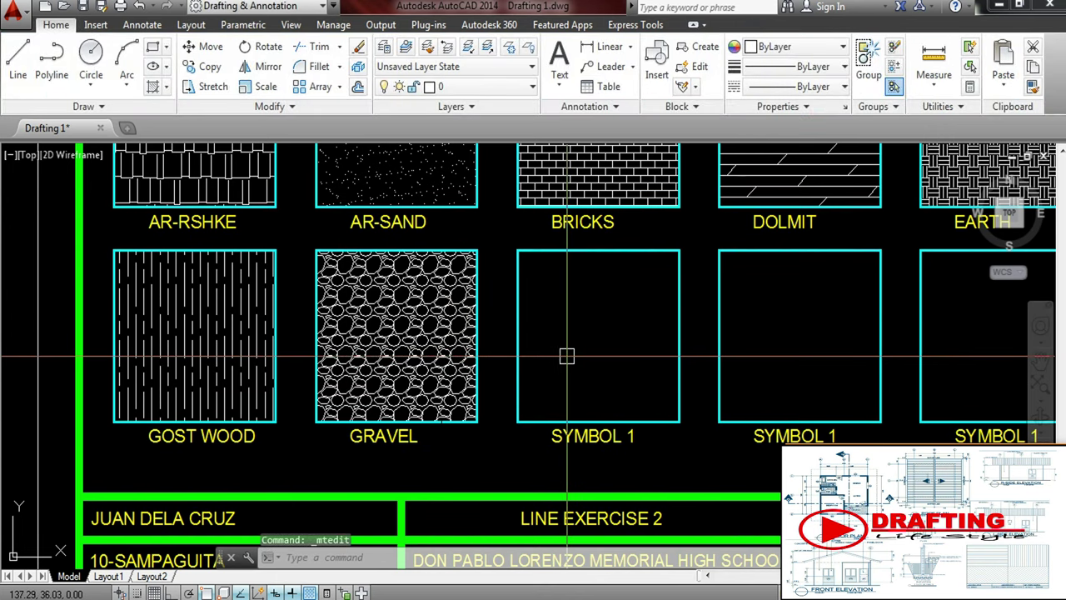
pyautogui.moveTo(569, 357); pyautogui.dragTo(494, 359, button='middle')
# - Run HATCH and fill the third bottom-row square with the NET pattern at scale 3.00
pyautogui.write('h')
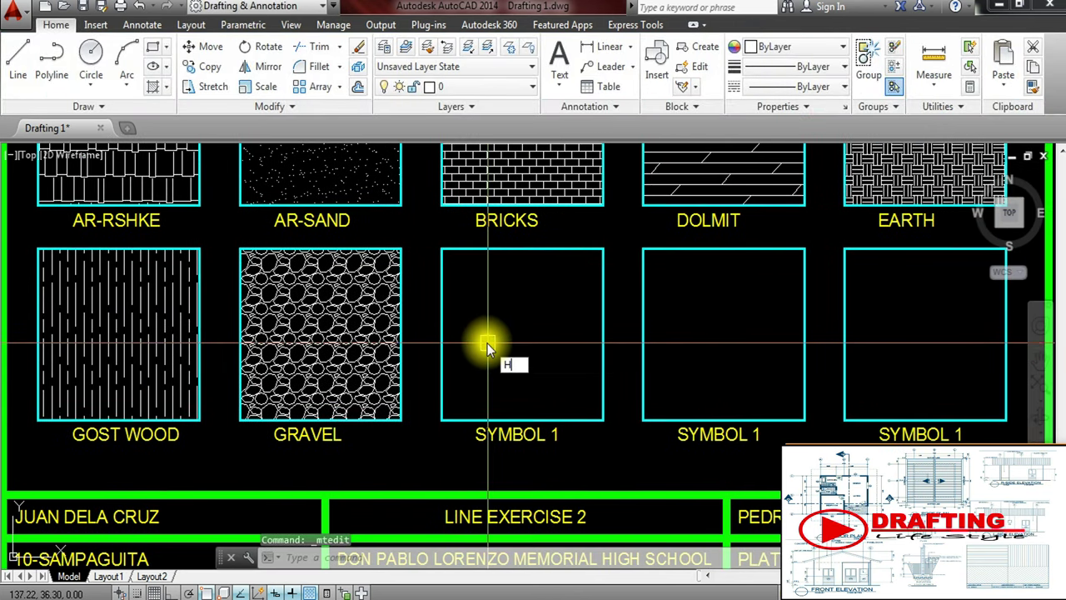
pyautogui.press('Return')
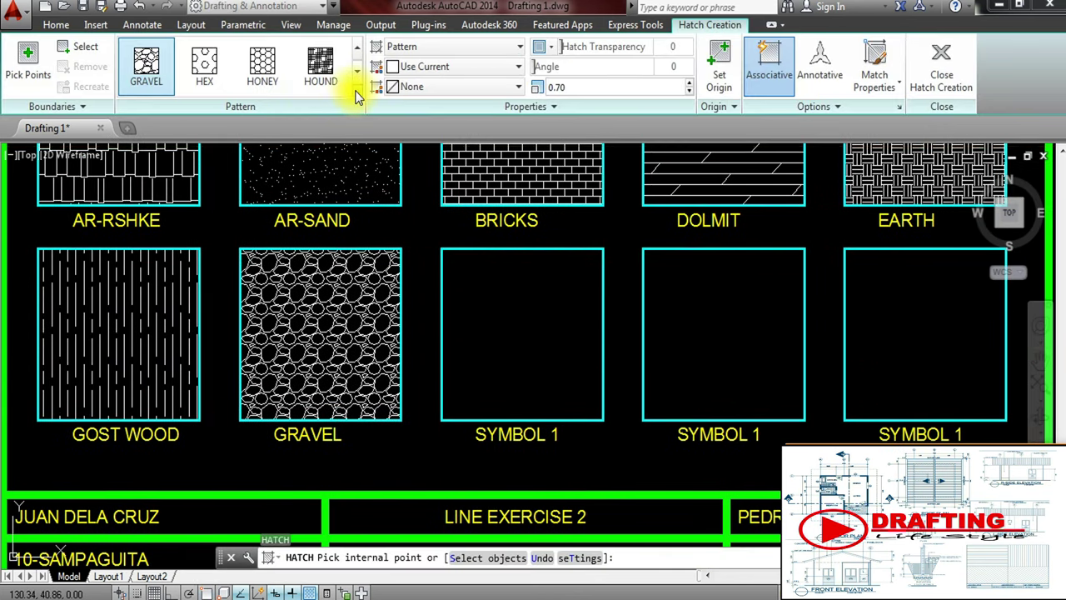
pyautogui.click(358, 90)
pyautogui.scroll(-2, 279, 154)
pyautogui.scroll(-1, 282, 154)
pyautogui.scroll(-1, 284, 155)
pyautogui.scroll(-2, 284, 155)
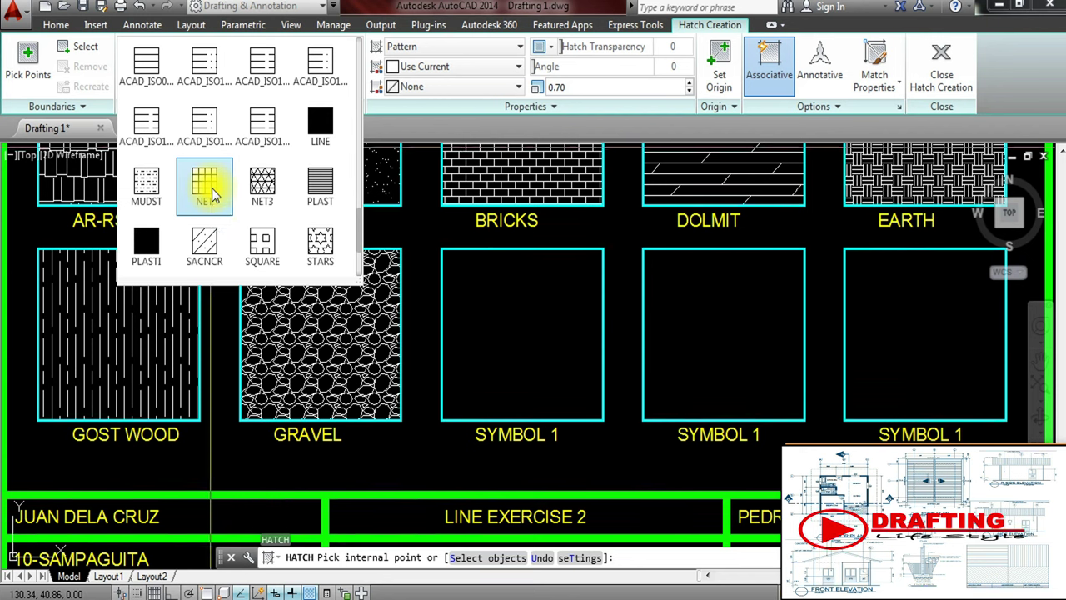
pyautogui.click(211, 188)
pyautogui.click(496, 335)
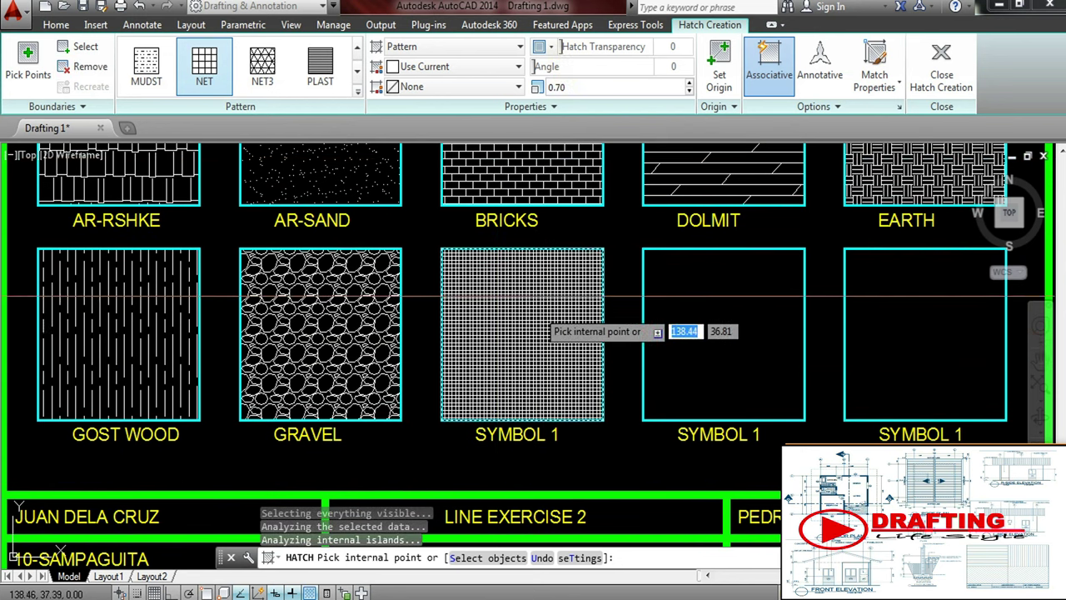
pyautogui.click(583, 88)
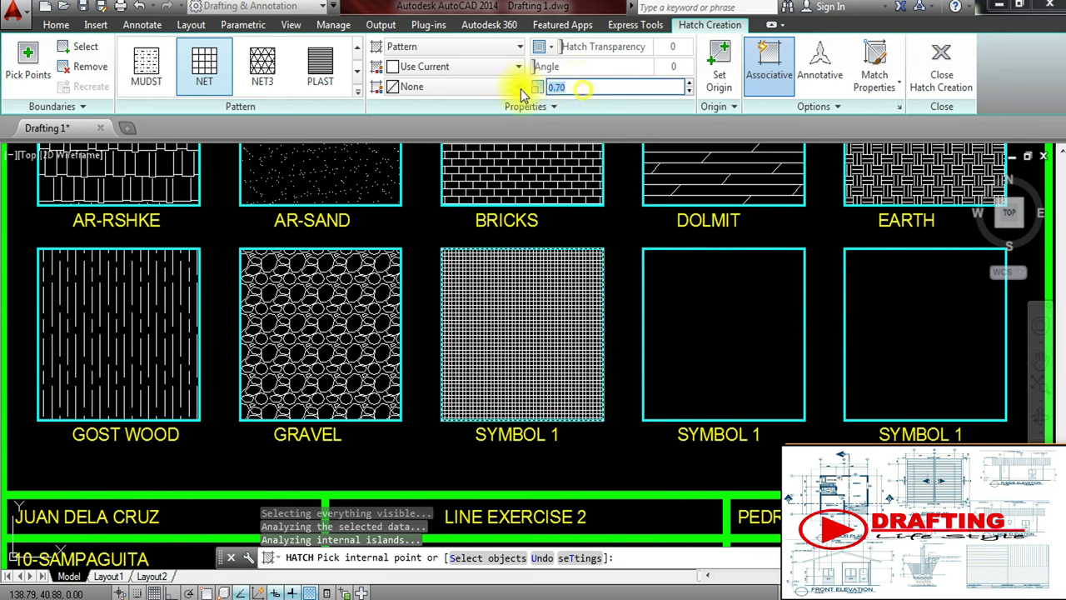
pyautogui.press('Return')
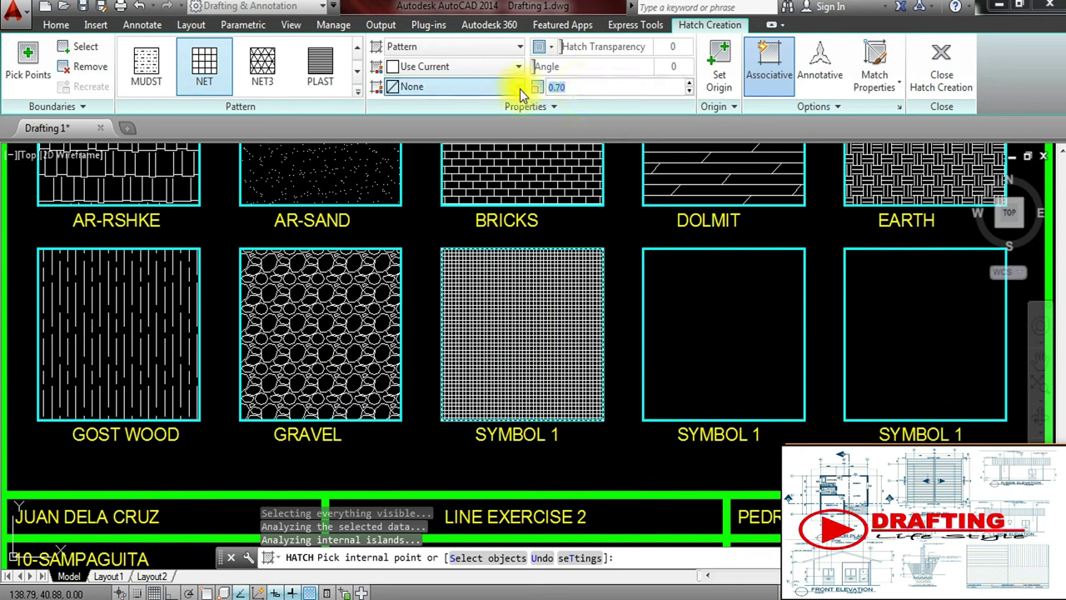
pyautogui.write('3')
pyautogui.press('Return')
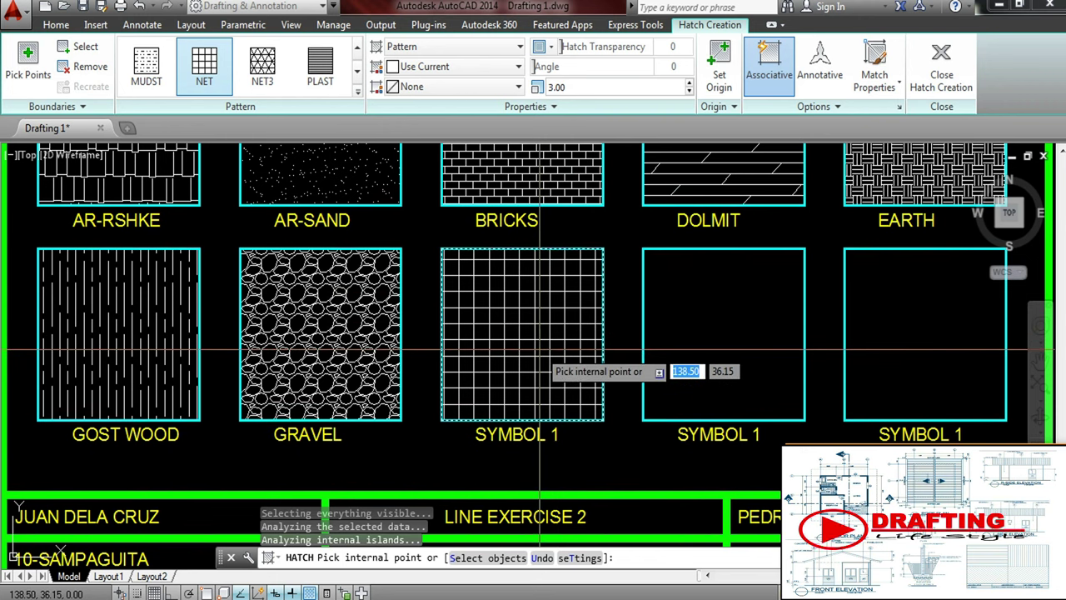
pyautogui.press('Return')
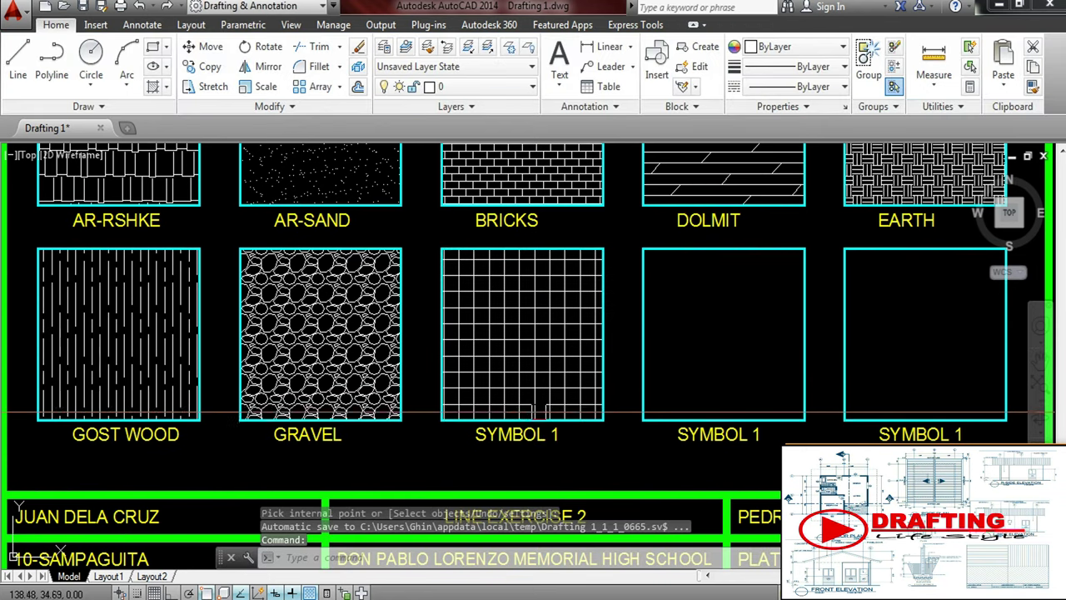
# - Rename the third square's SYMBOL 1 caption to NET
pyautogui.doubleClick(521, 431)
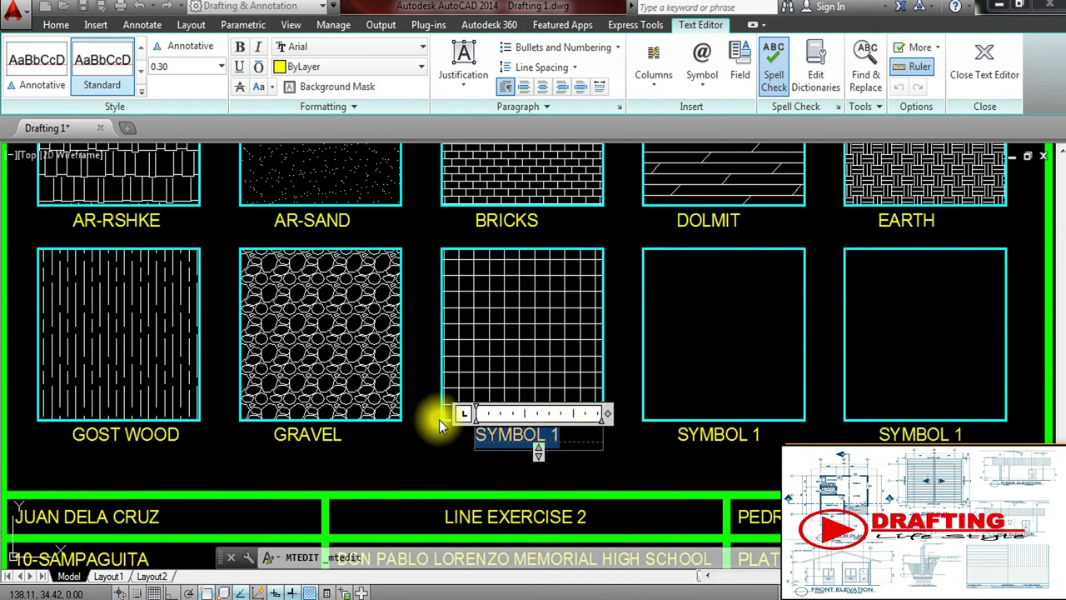
pyautogui.write('NET')
pyautogui.click(480, 473)
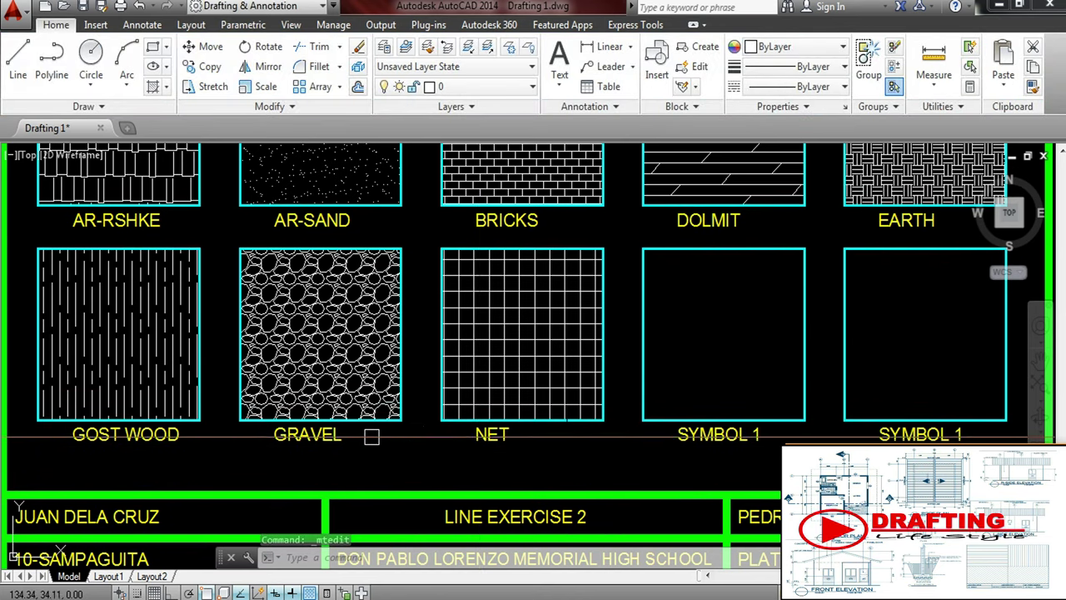
# - Move the NET label horizontally with Ortho on to centre it under its square
pyautogui.click(538, 441)
pyautogui.click(475, 454)
pyautogui.write('M')
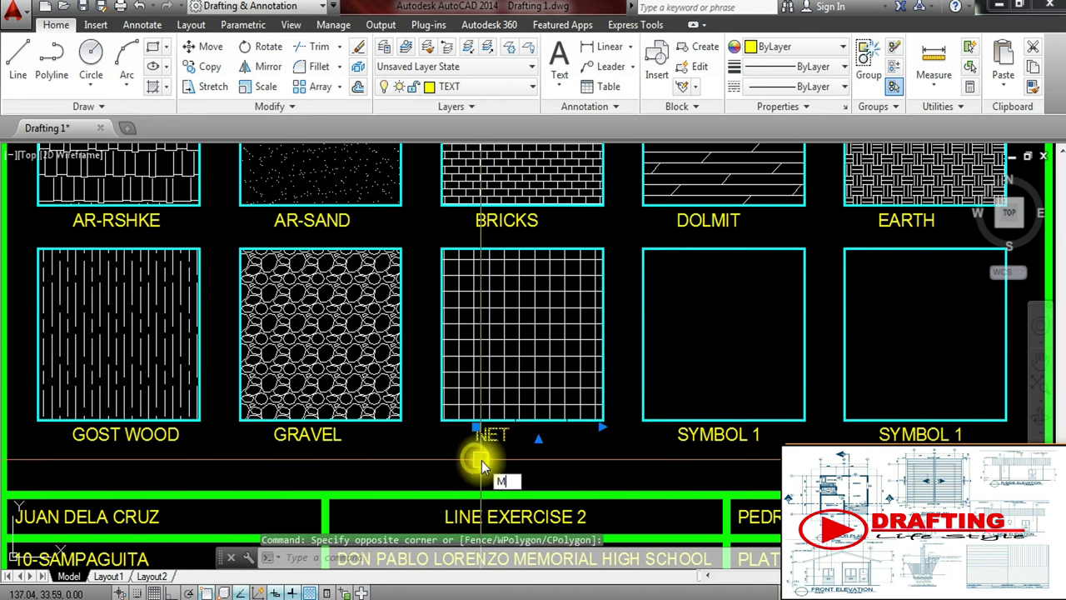
pyautogui.press('Return')
pyautogui.scroll(4, 500, 458)
pyautogui.click(433, 416)
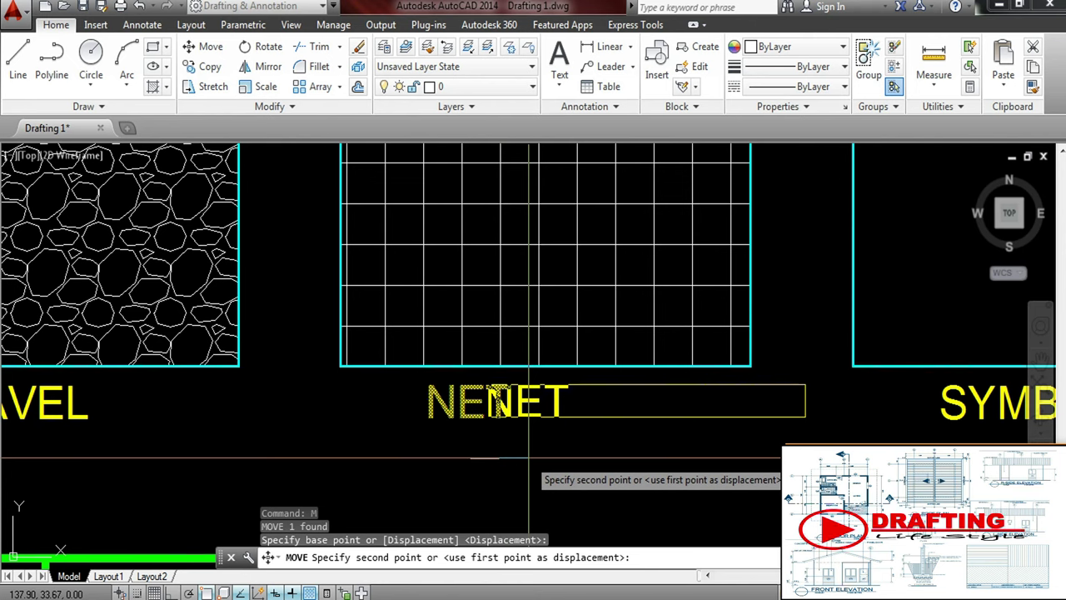
pyautogui.press('F8')
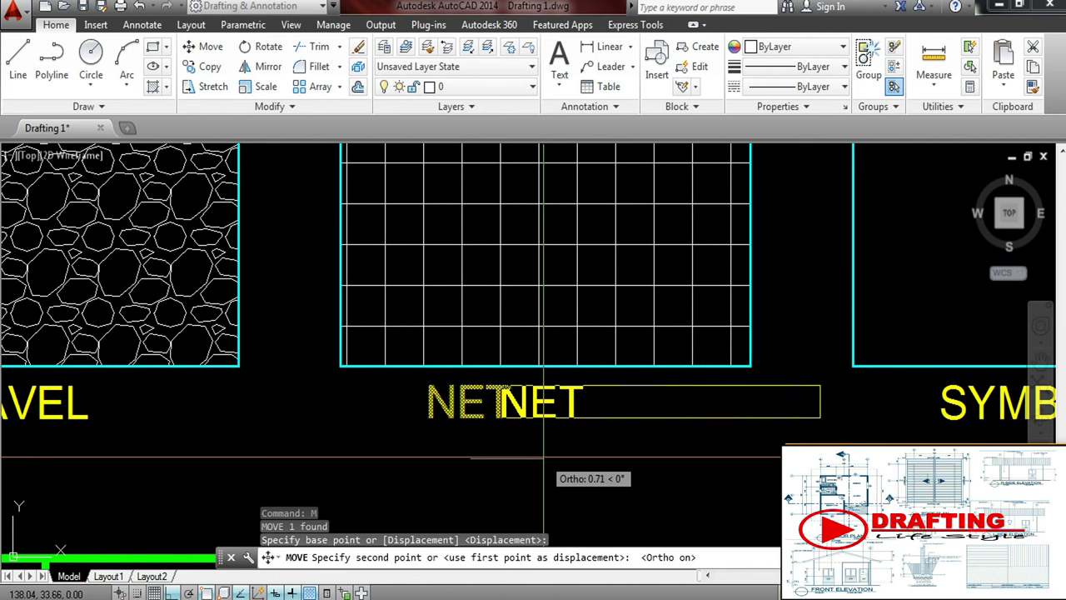
pyautogui.click(543, 458)
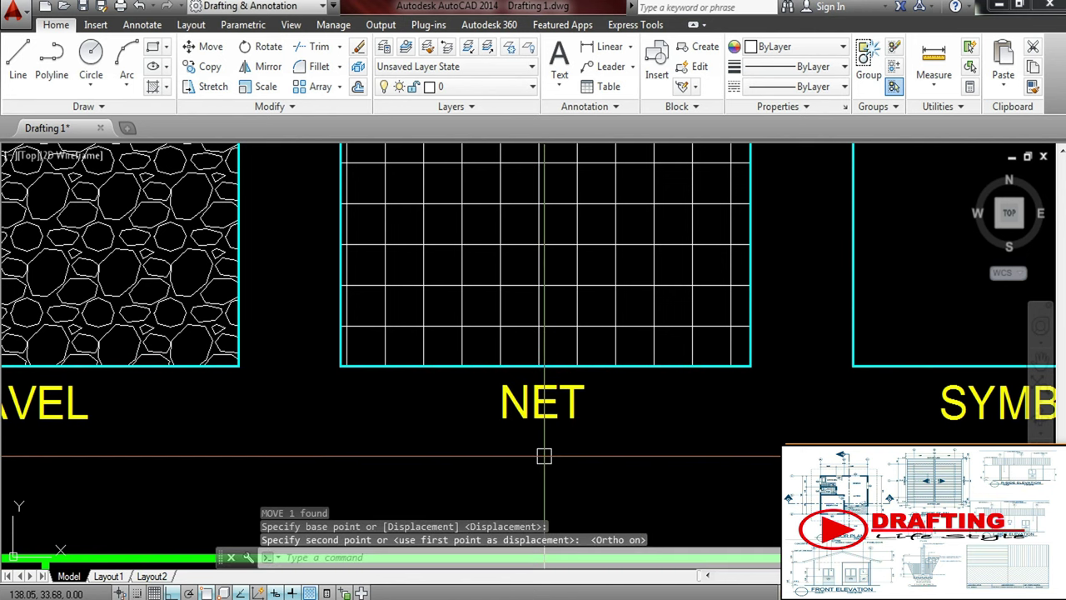
# - Shift the GRAVEL label so it sits centred under its square
pyautogui.moveTo(282, 423); pyautogui.dragTo(459, 423, button='middle')
pyautogui.scroll(-1, 317, 400)
pyautogui.click(333, 400)
pyautogui.click(265, 428)
pyautogui.press('space')
pyautogui.click(329, 425)
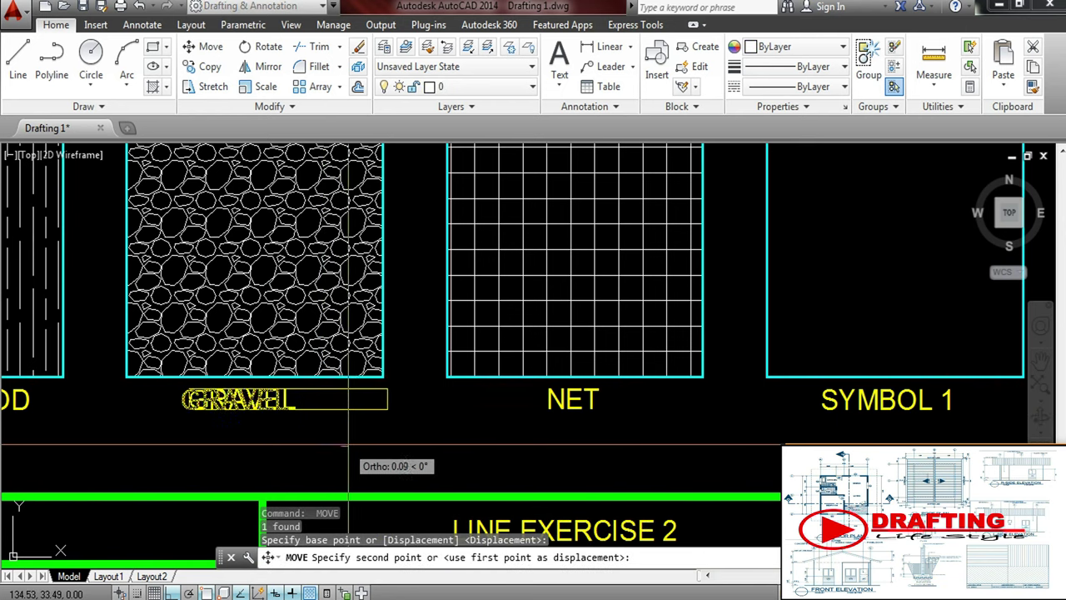
pyautogui.click(358, 442)
pyautogui.scroll(-3, 426, 410)
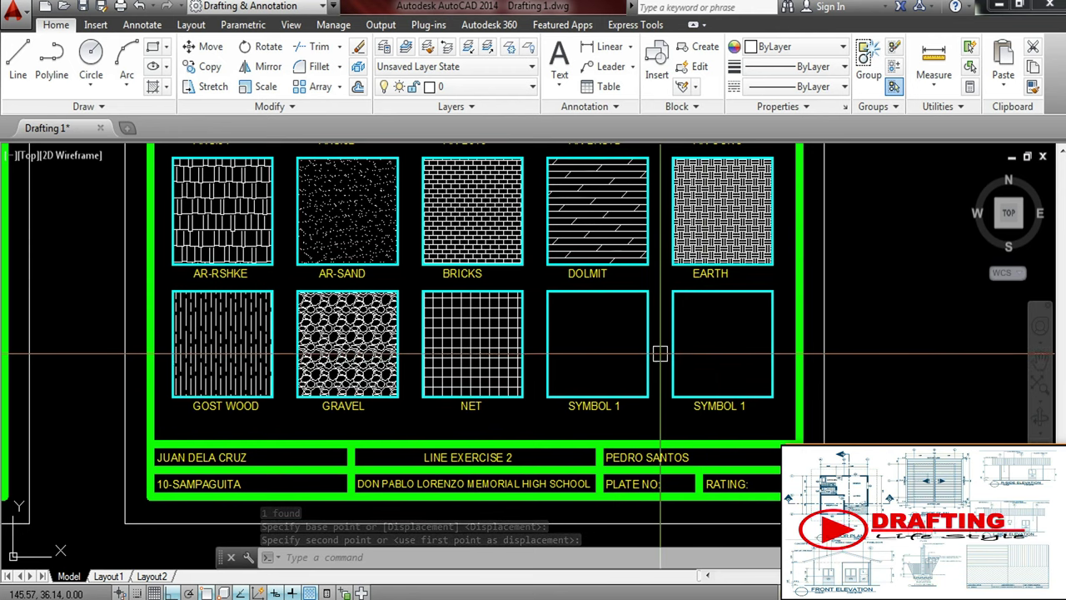
# - Hatch the fourth bottom-row square with the PLAST pattern at scale 1.00
pyautogui.scroll(2, 671, 357)
pyautogui.scroll(2, 666, 355)
pyautogui.moveTo(659, 354); pyautogui.dragTo(645, 371, button='middle')
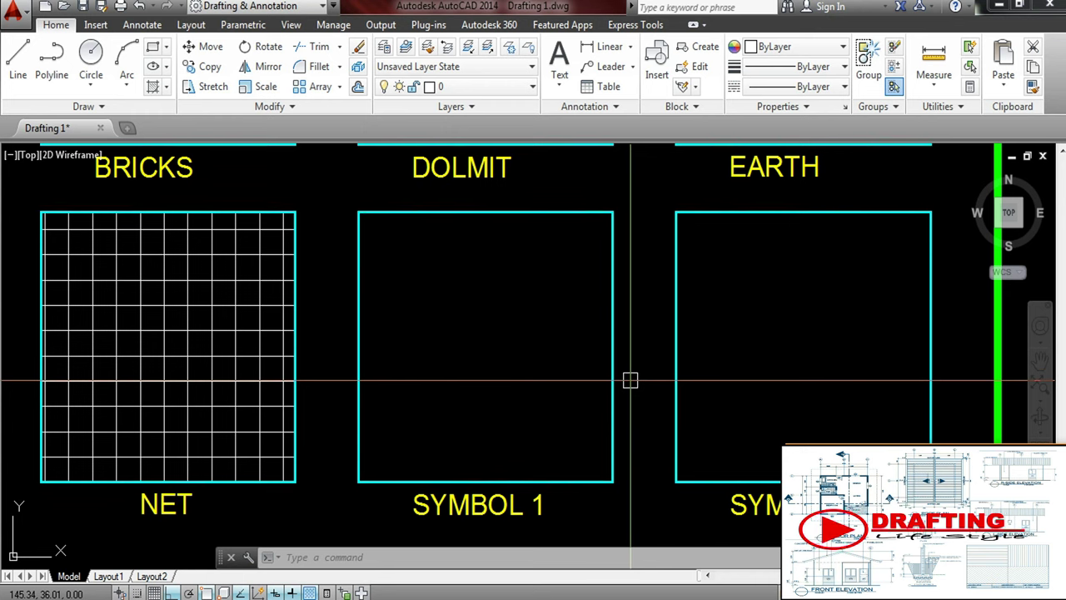
pyautogui.write('h')
pyautogui.press('Return')
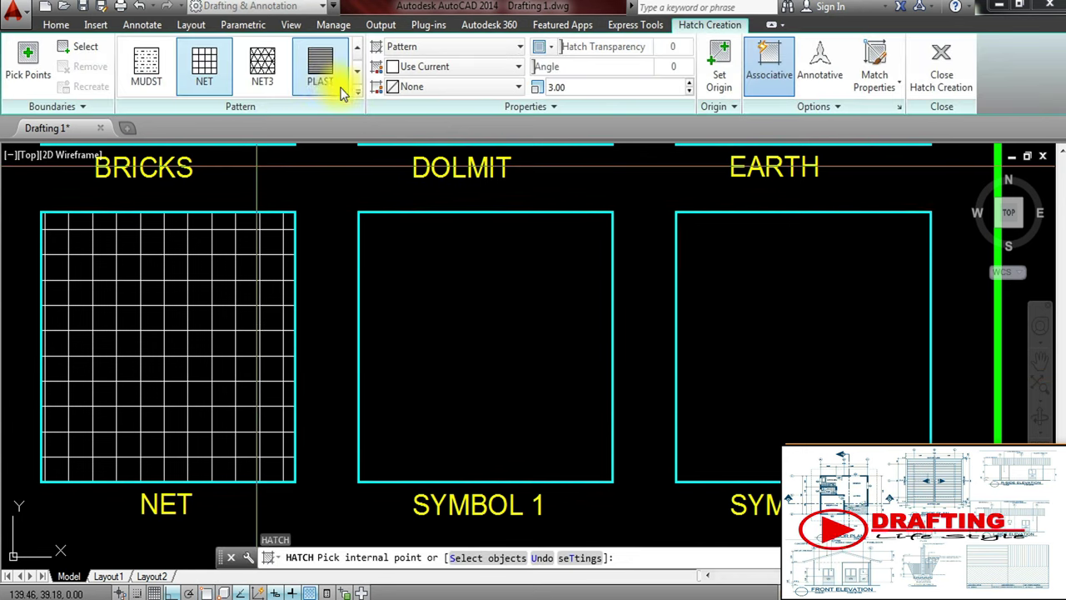
pyautogui.click(358, 91)
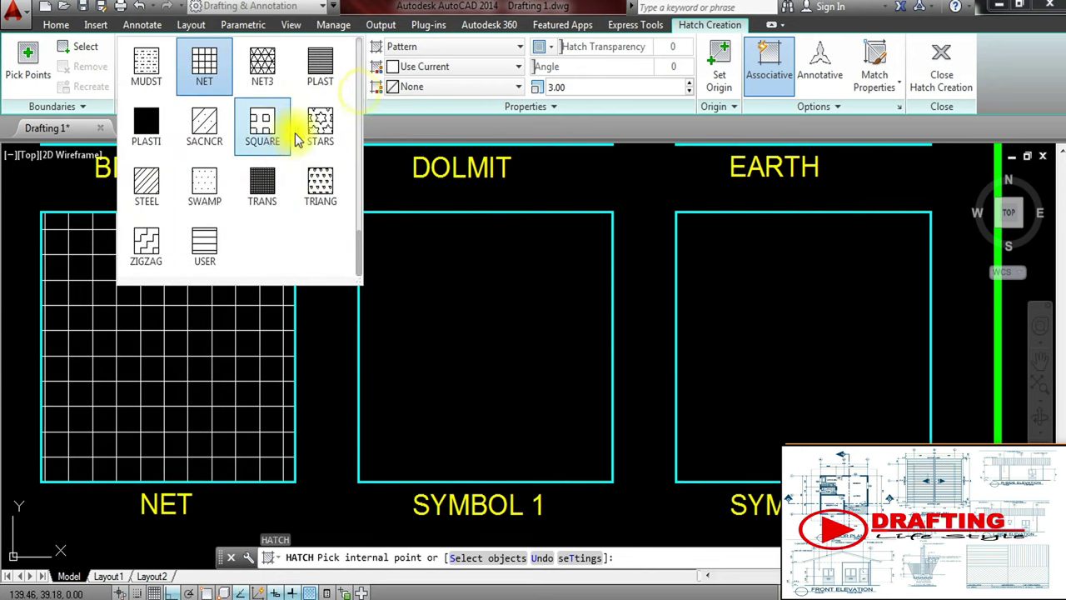
pyautogui.click(318, 70)
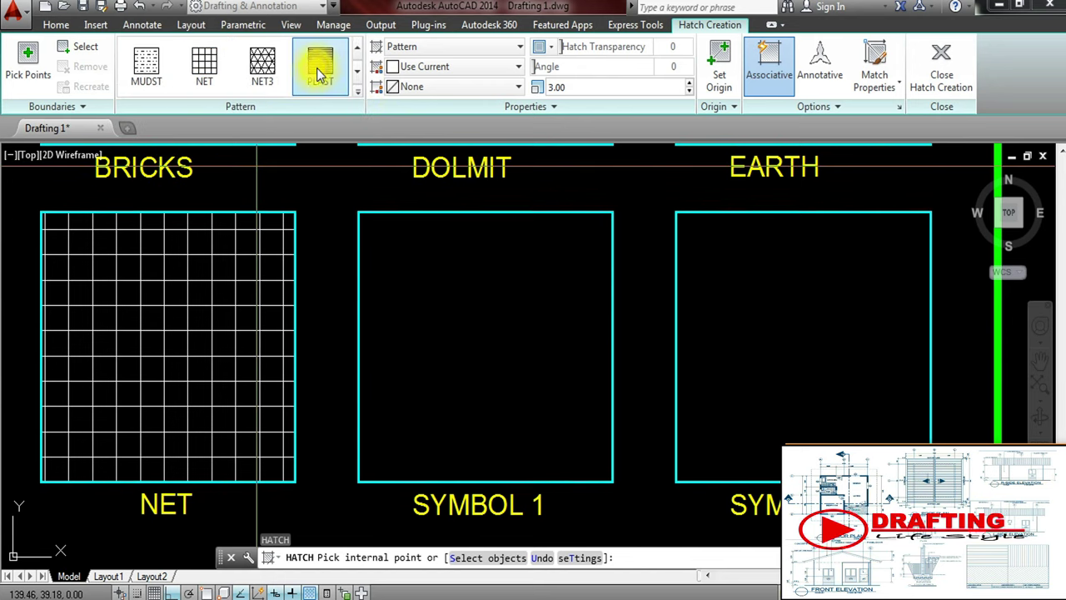
pyautogui.click(467, 338)
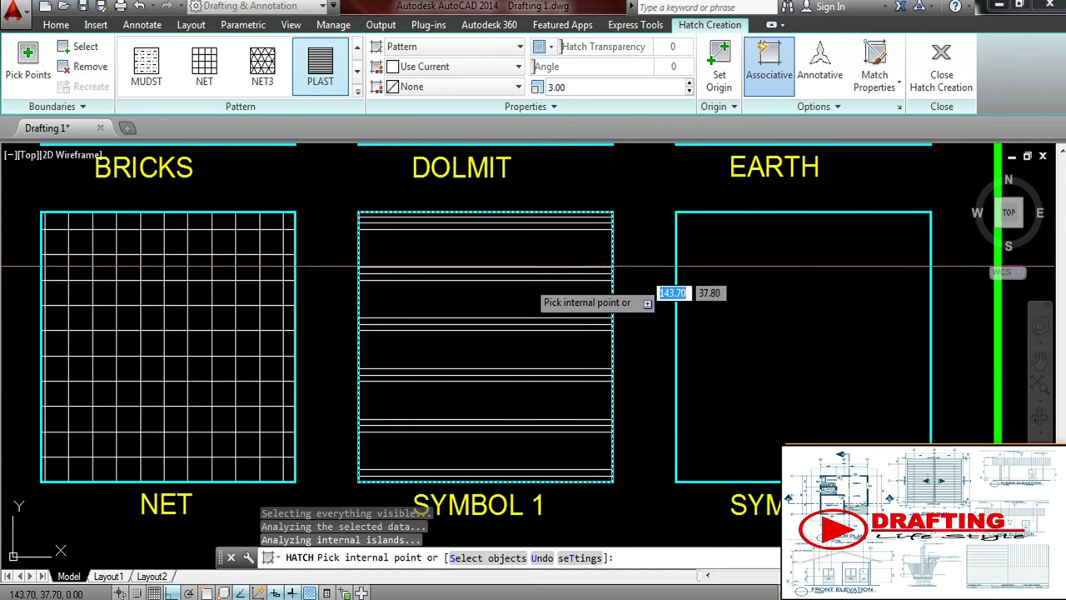
pyautogui.click(581, 86)
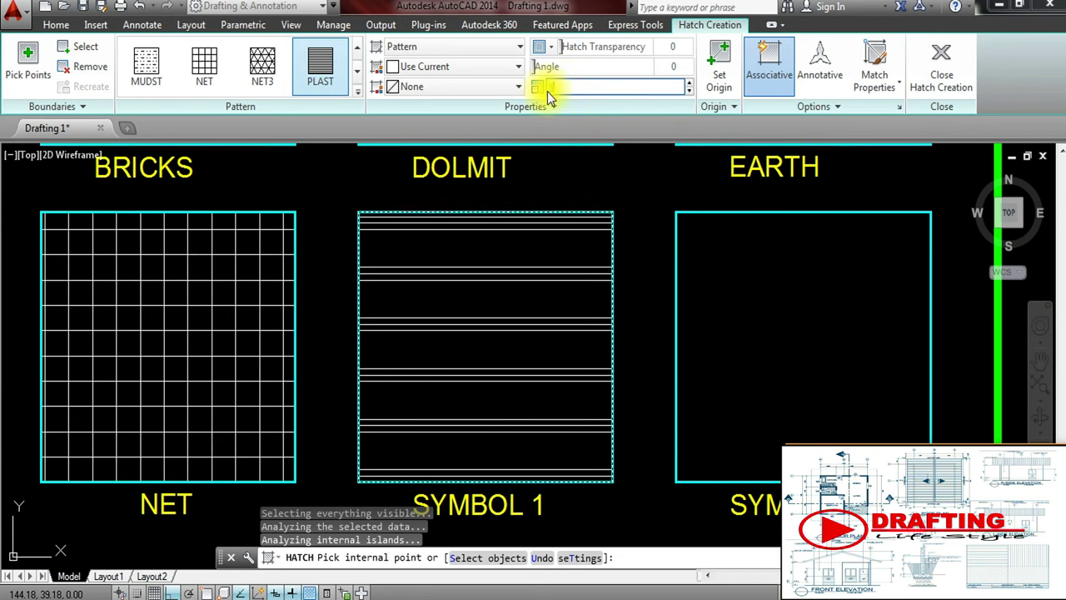
pyautogui.write('1')
pyautogui.press('Return')
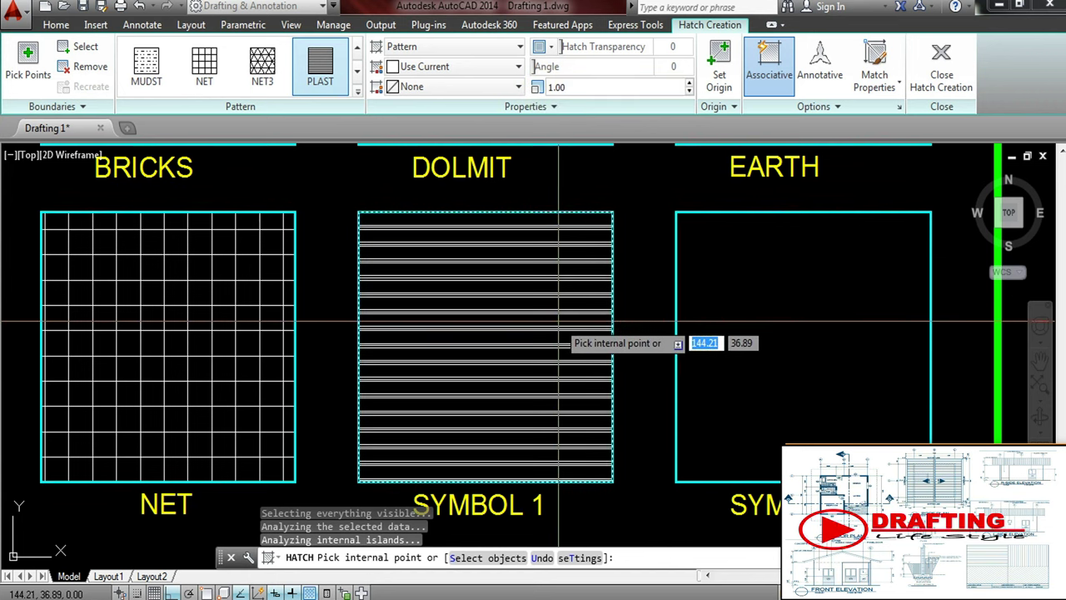
pyautogui.press('Escape')
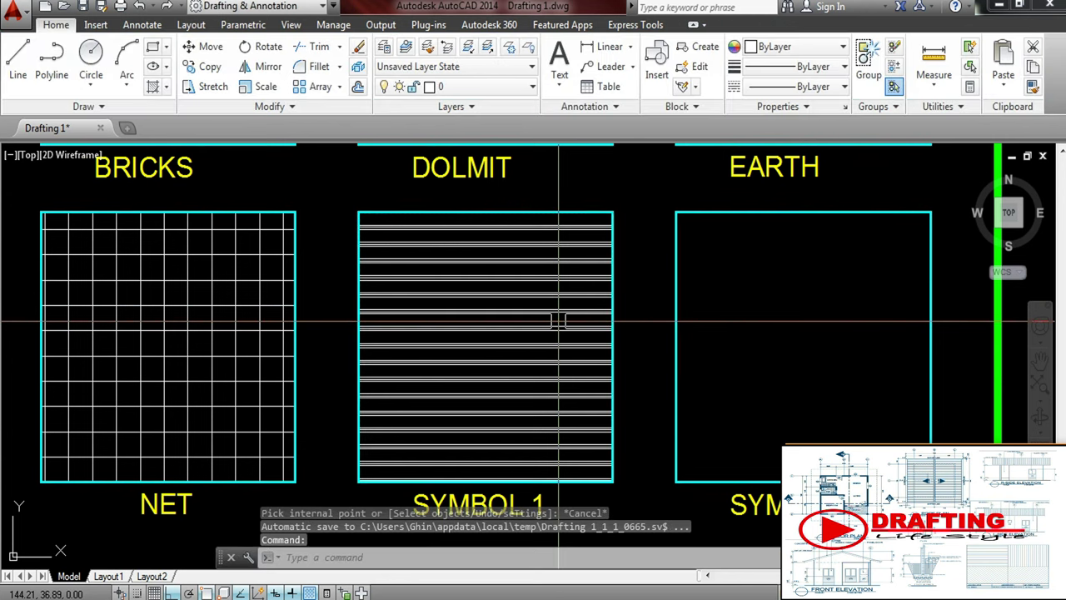
# - Rename the fourth square's SYMBOL 1 caption to PLAST
pyautogui.moveTo(510, 391); pyautogui.dragTo(509, 349, button='middle')
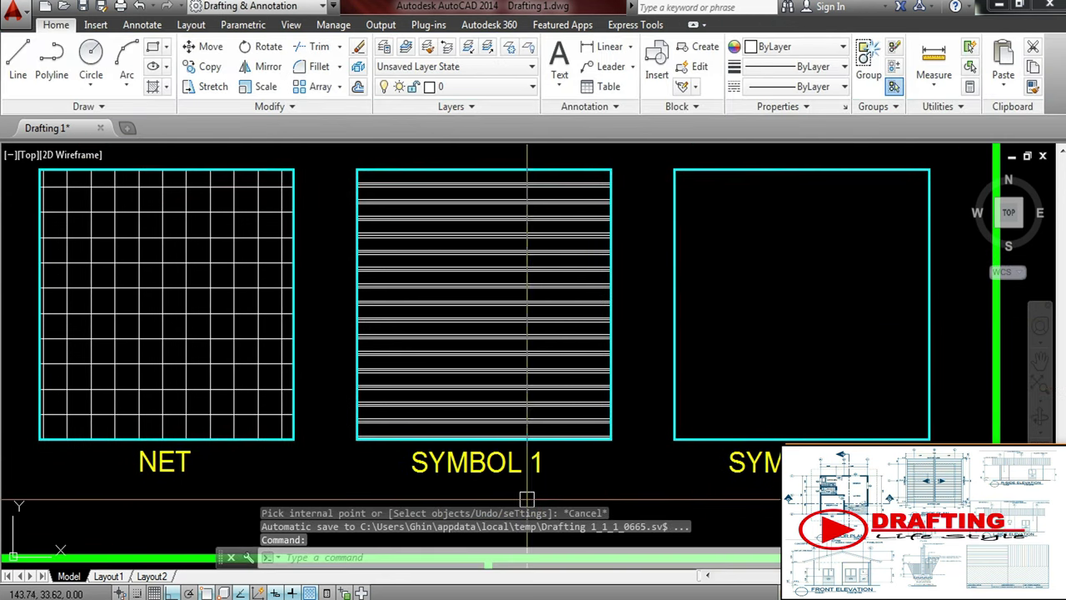
pyautogui.doubleClick(495, 465)
pyautogui.moveTo(564, 465); pyautogui.dragTo(369, 464)
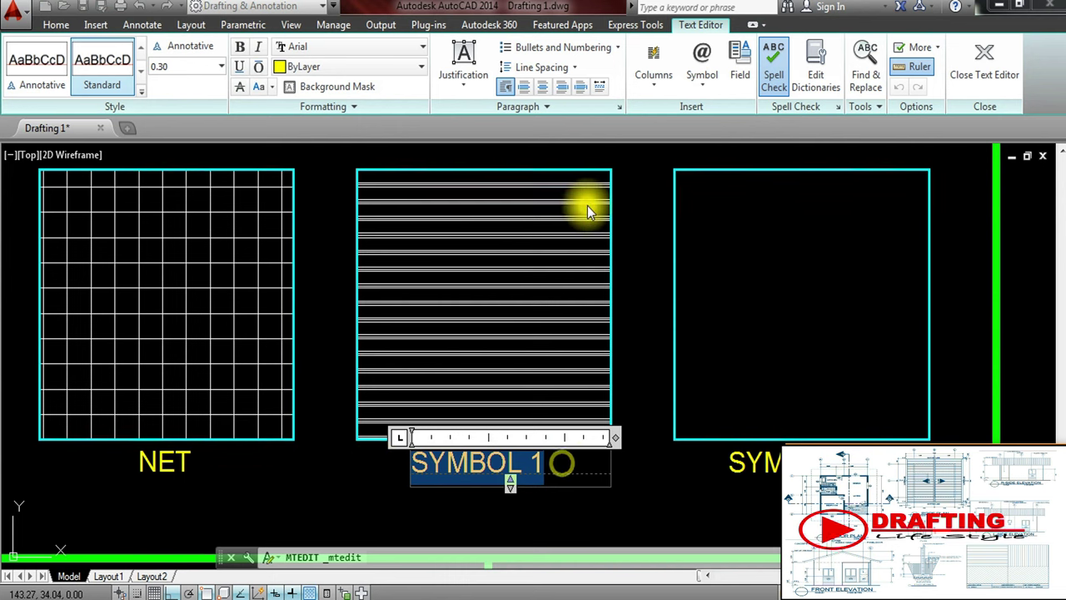
pyautogui.write('PLAST')
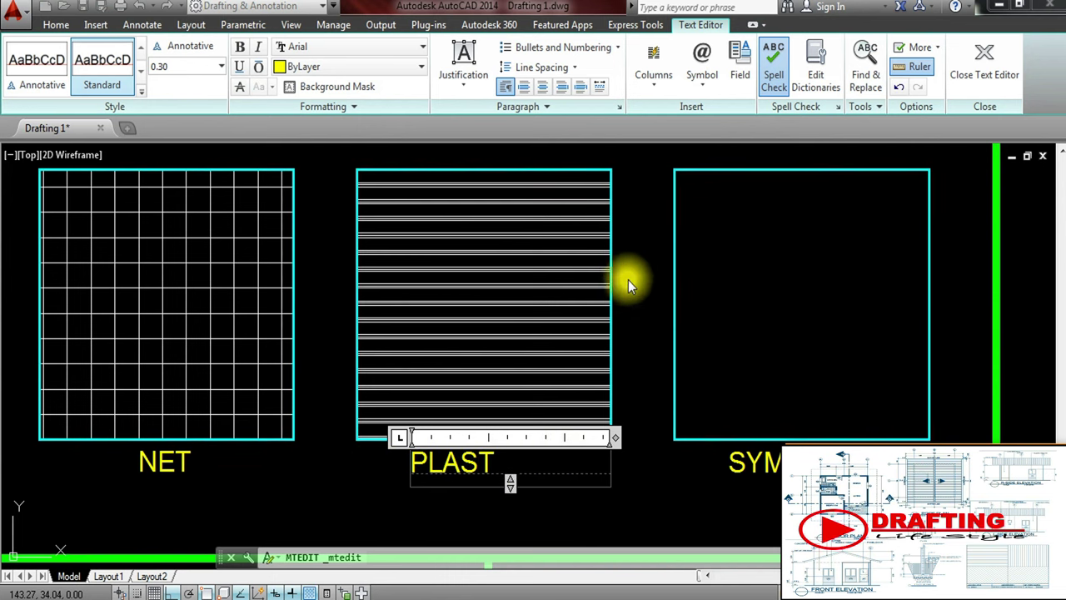
pyautogui.click(652, 324)
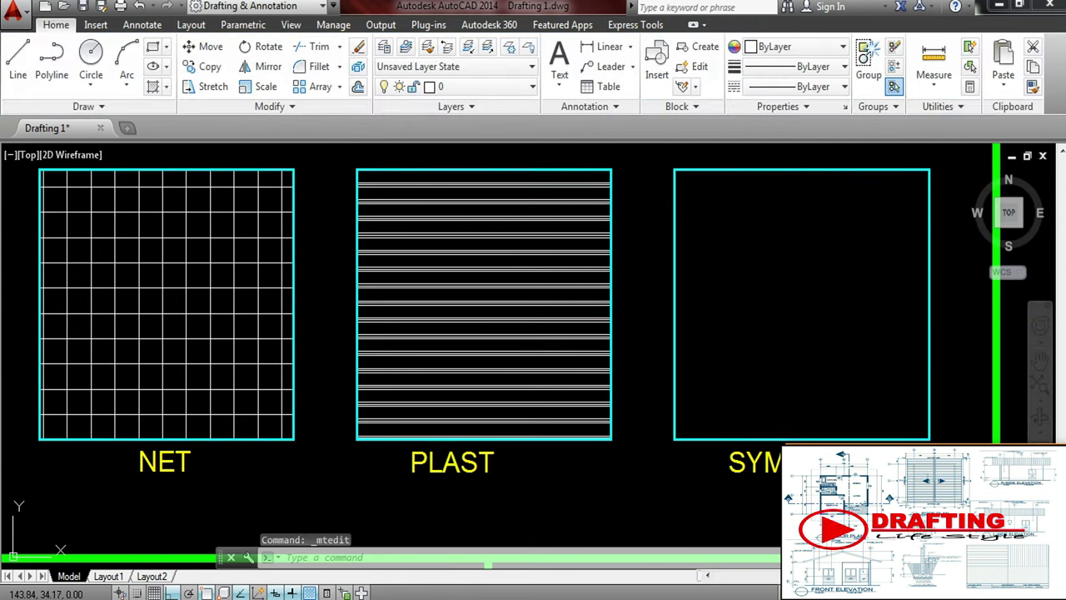
# - Move the PLAST label to centre it beneath its square
pyautogui.click(439, 487)
pyautogui.click(465, 468)
pyautogui.press('Return')
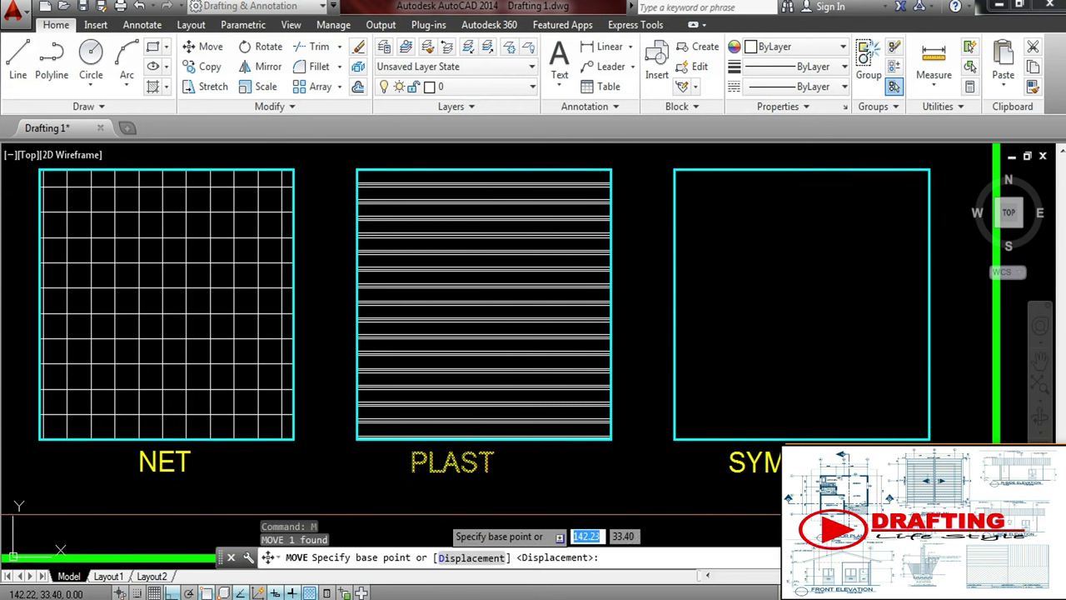
pyautogui.click(443, 500)
pyautogui.click(450, 500)
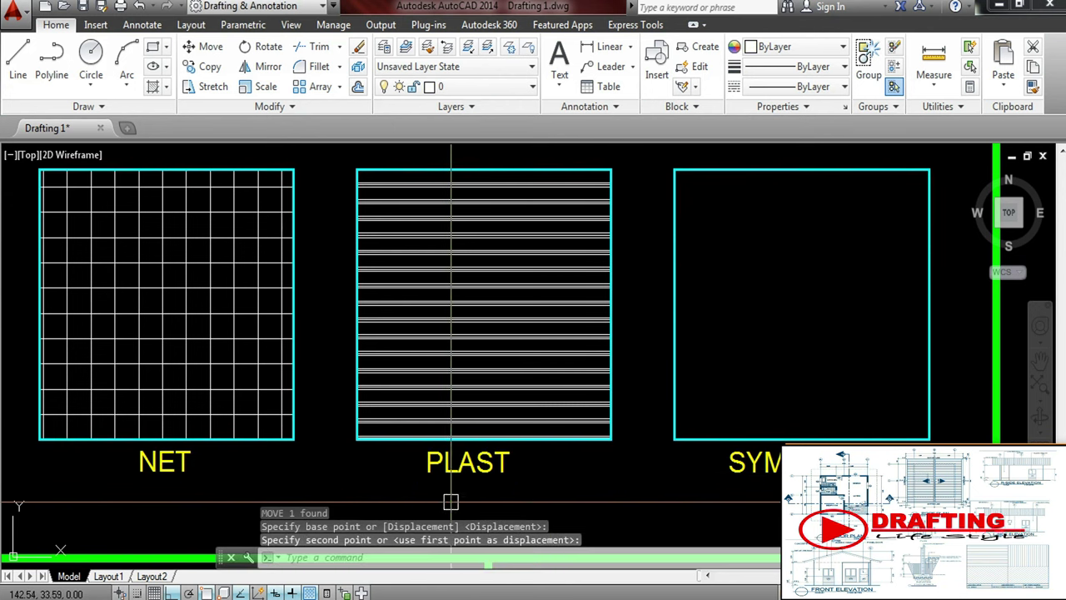
# - Pan to the last empty square and bring up the hatch pattern gallery
pyautogui.scroll(-2, 574, 349)
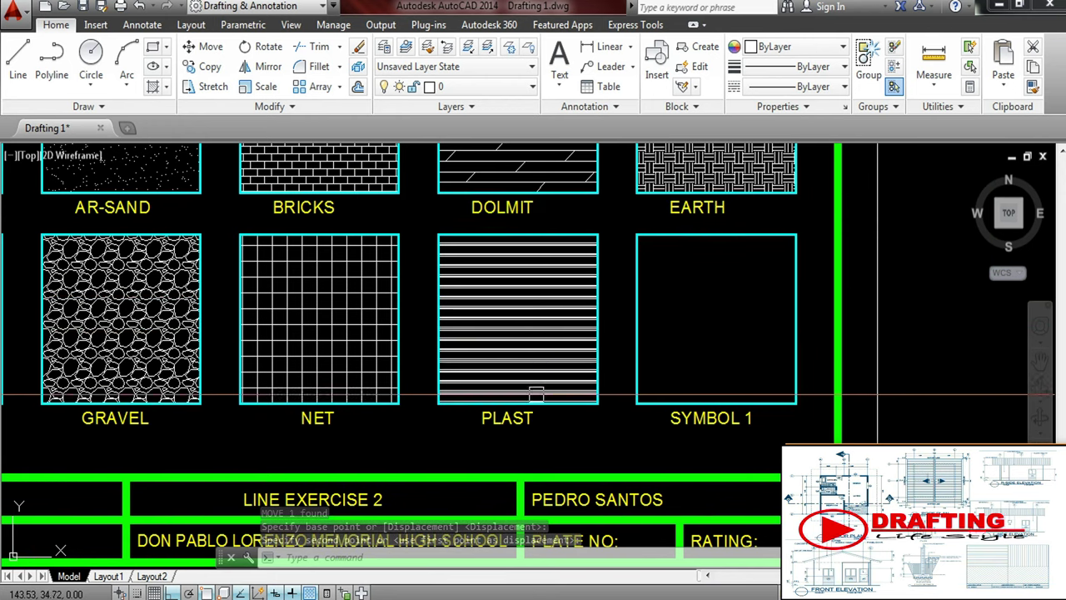
pyautogui.moveTo(616, 392); pyautogui.dragTo(444, 384, button='middle')
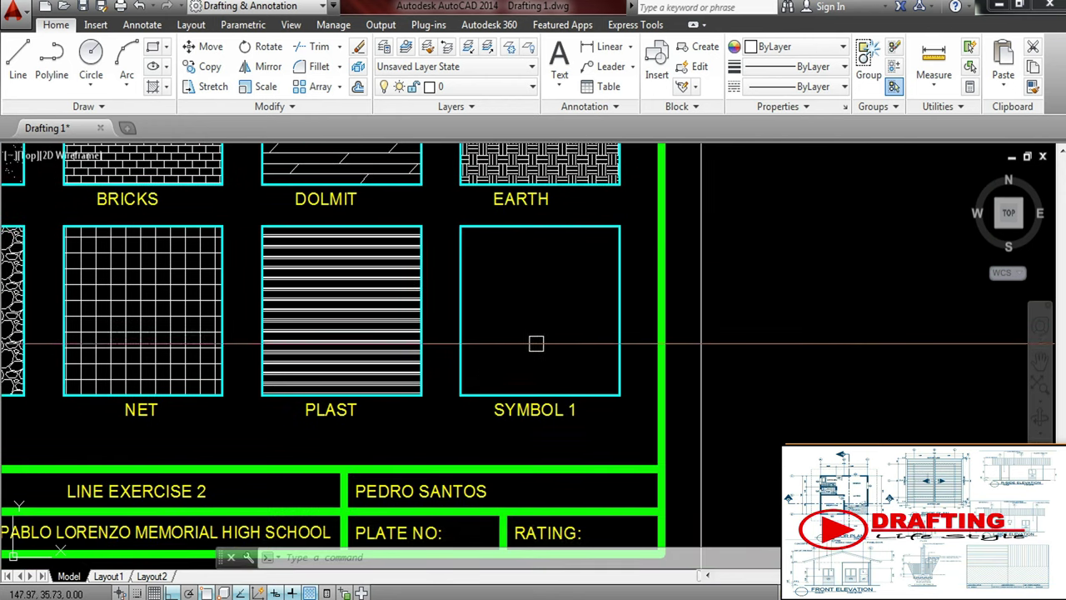
pyautogui.write('h')
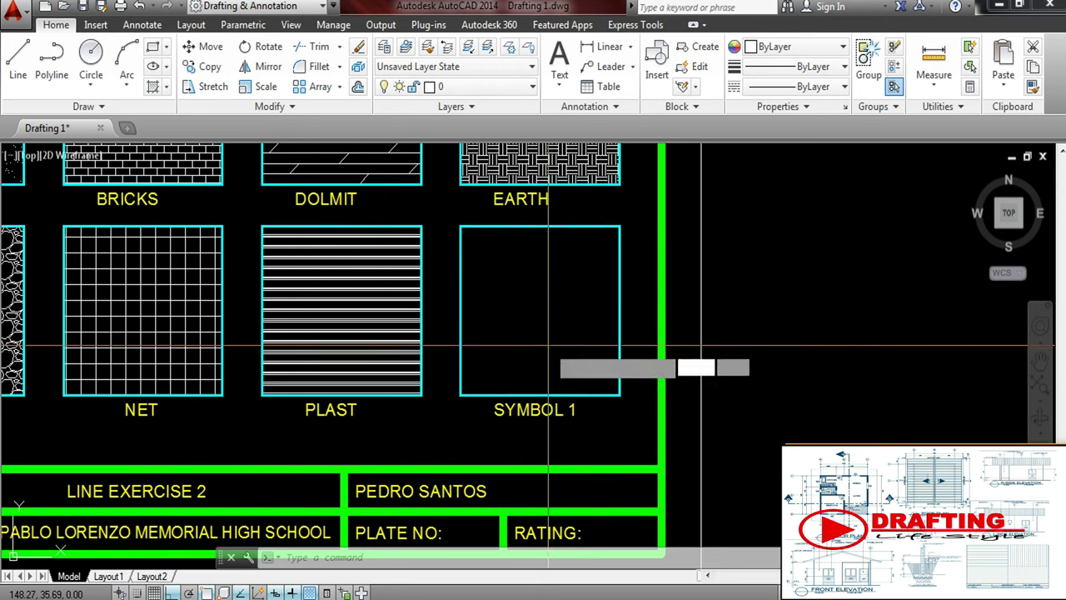
pyautogui.press('Return')
pyautogui.click(358, 94)
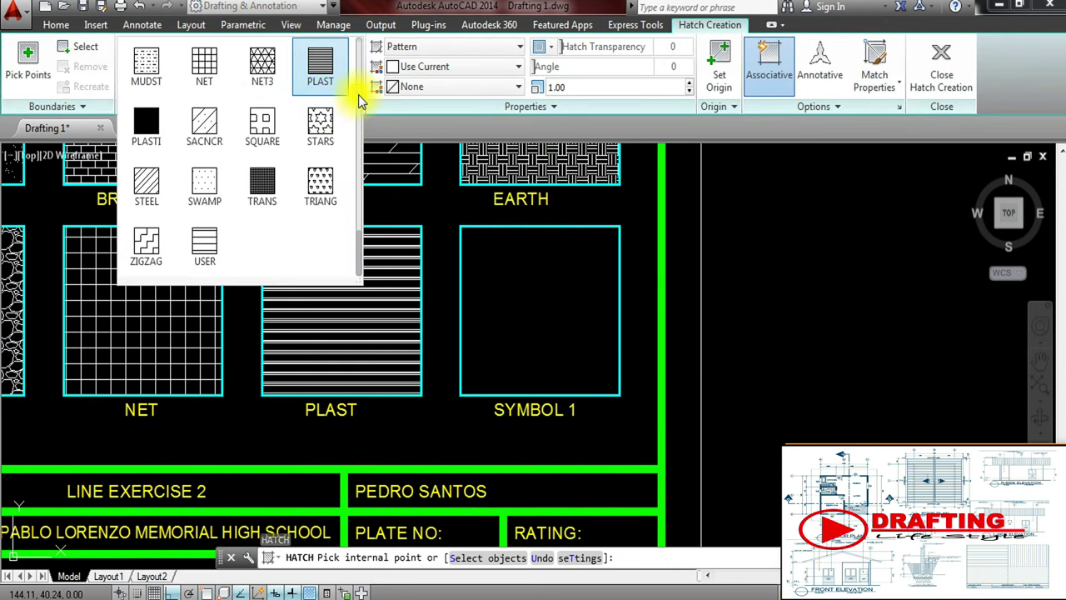
# - Fill the fifth bottom-row square with the ZIGZAG pattern at scale 1.00
pyautogui.click(147, 241)
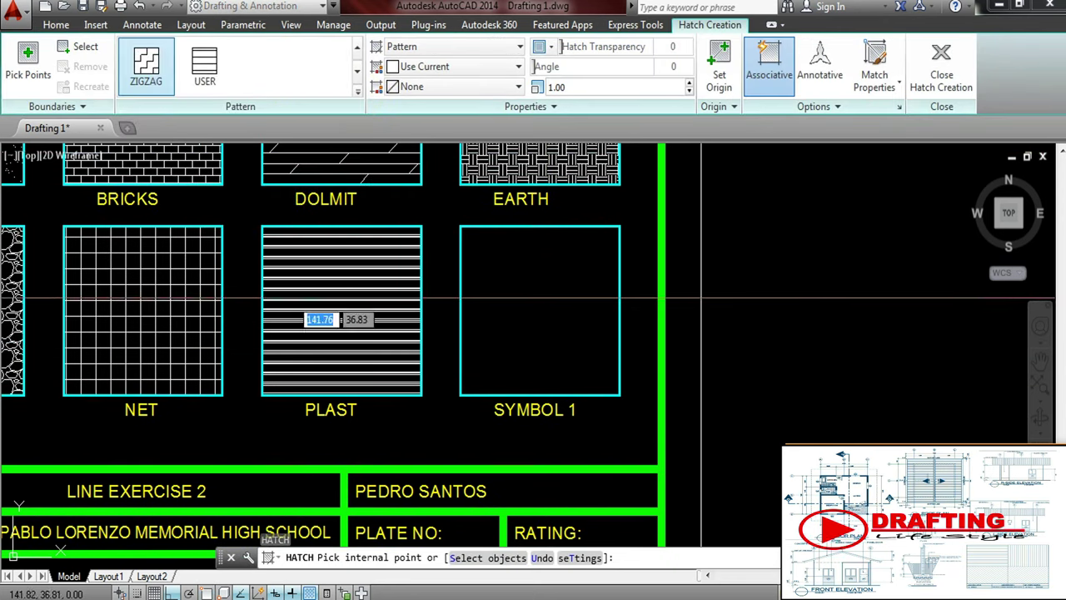
pyautogui.click(510, 304)
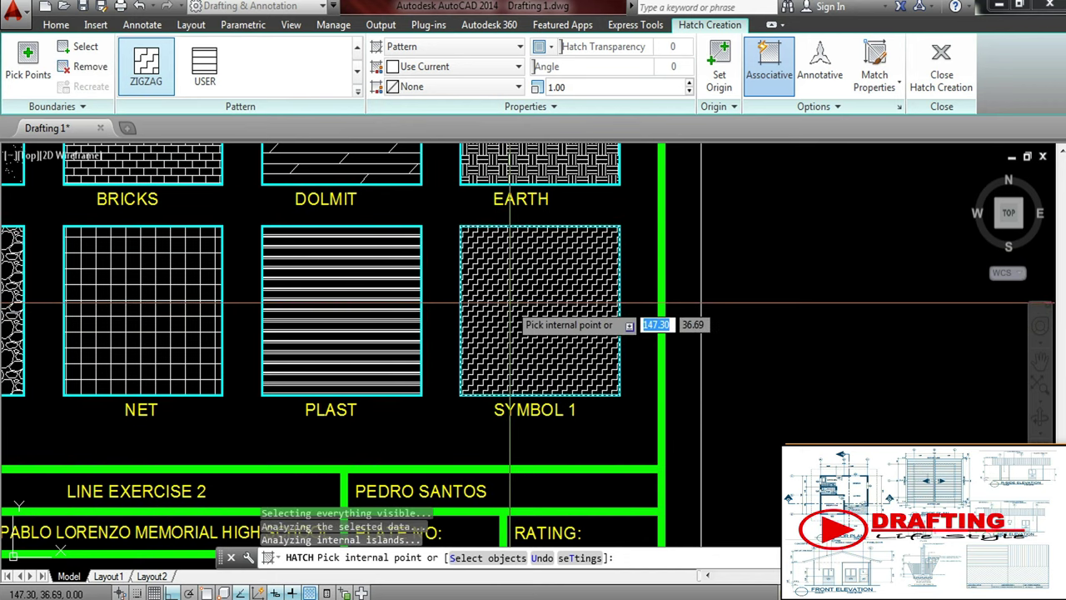
pyautogui.press('Return')
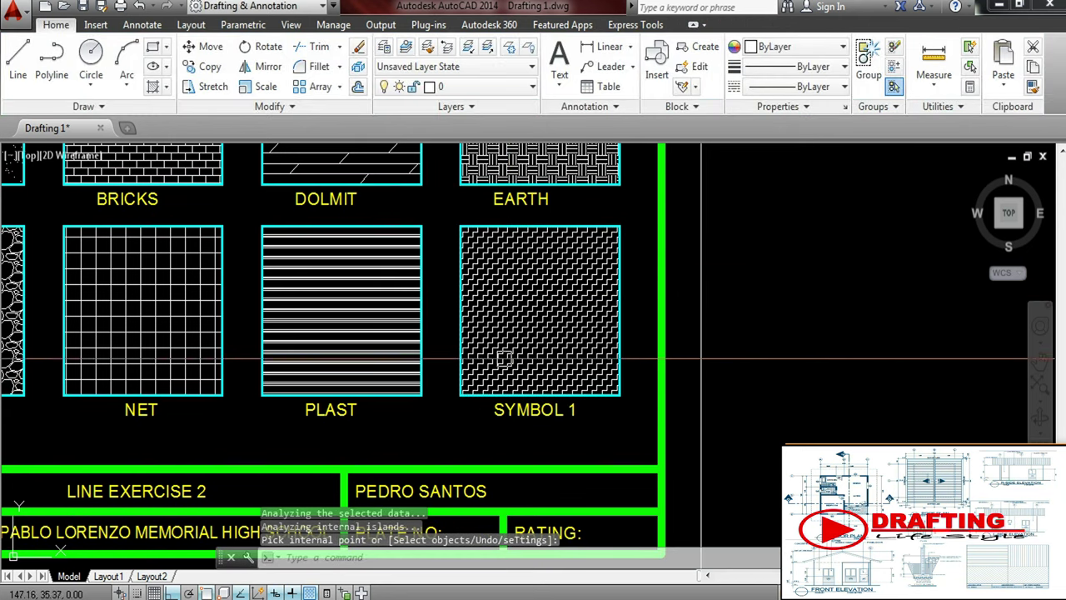
pyautogui.press('Return')
pyautogui.doubleClick(517, 414)
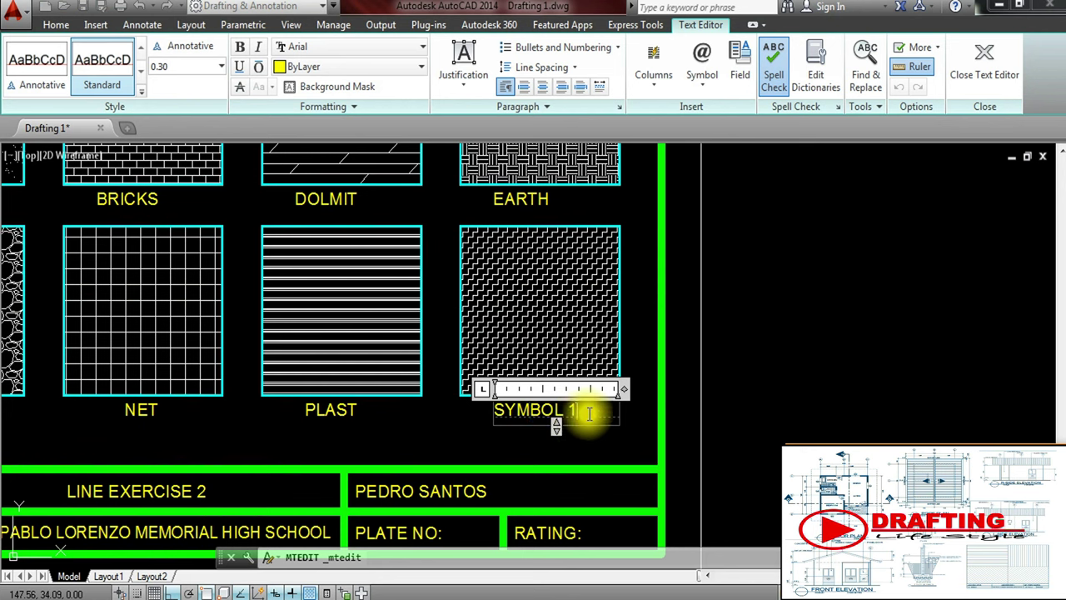
pyautogui.moveTo(581, 419); pyautogui.dragTo(442, 411)
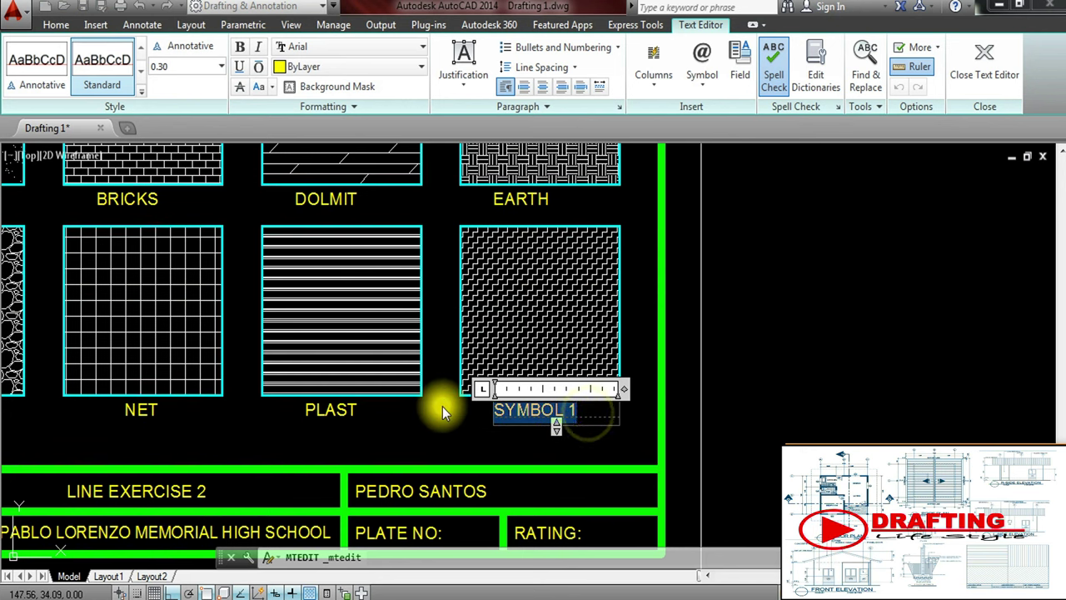
pyautogui.write('ZIGZAG')
pyautogui.click(443, 406)
pyautogui.click(517, 443)
pyautogui.click(523, 441)
pyautogui.write('M')
pyautogui.press('Return')
pyautogui.scroll(4, 533, 431)
pyautogui.click(531, 430)
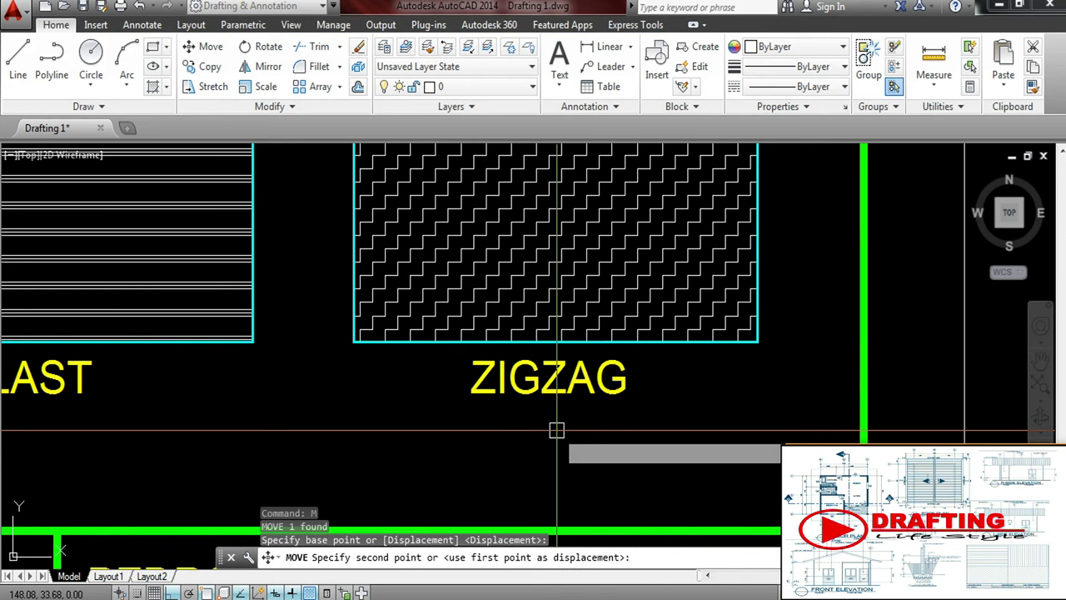
pyautogui.click(557, 430)
pyautogui.scroll(-5, 557, 430)
pyautogui.scroll(-4, 557, 406)
pyautogui.moveTo(357, 377); pyautogui.dragTo(366, 406, button='middle')
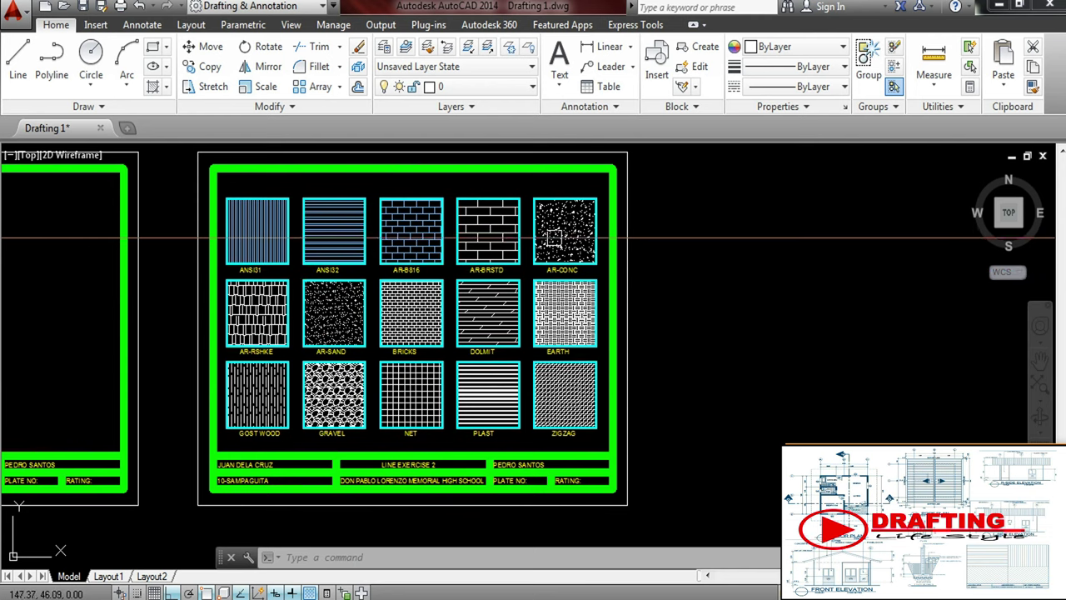
# - Select the twelve hatches from AR-BRSTD through ZIGZAG and GOST WOOD
pyautogui.click(487, 231)
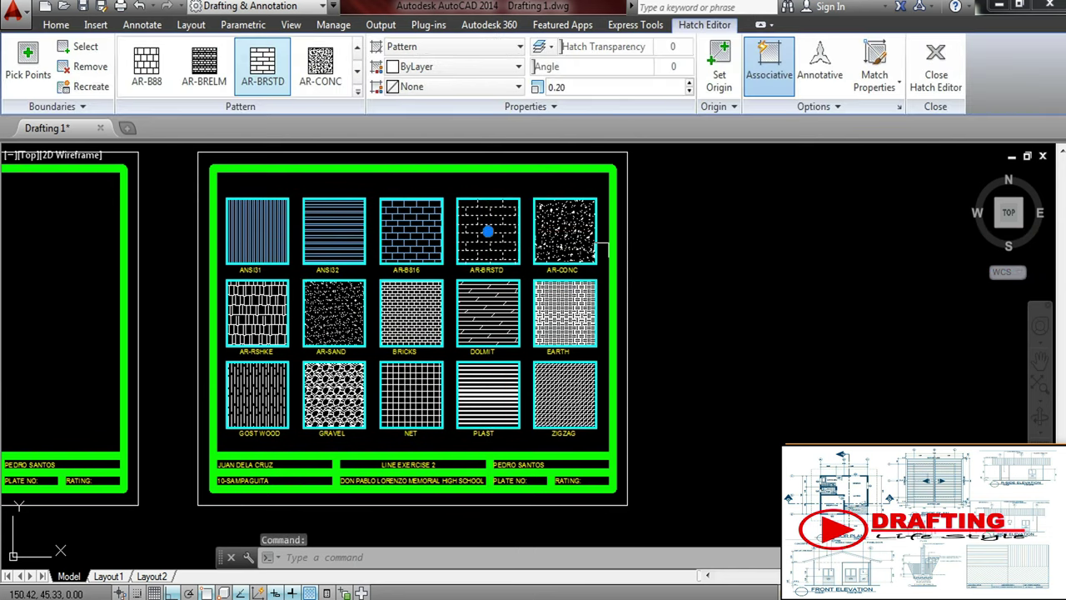
pyautogui.click(565, 231)
pyautogui.click(295, 317)
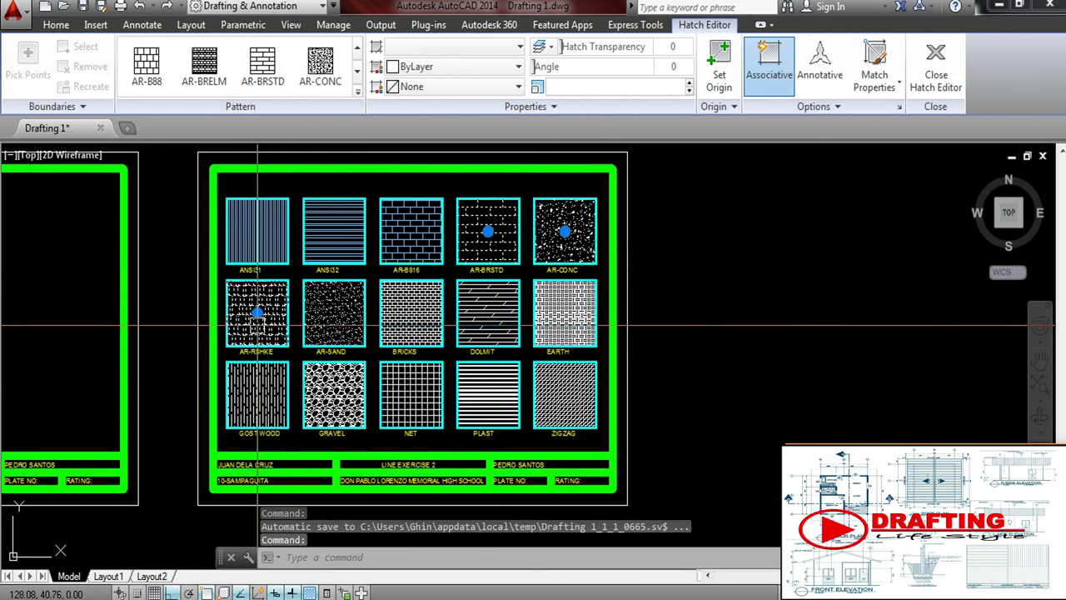
pyautogui.click(333, 317)
pyautogui.click(411, 315)
pyautogui.click(488, 308)
pyautogui.click(565, 306)
pyautogui.click(560, 385)
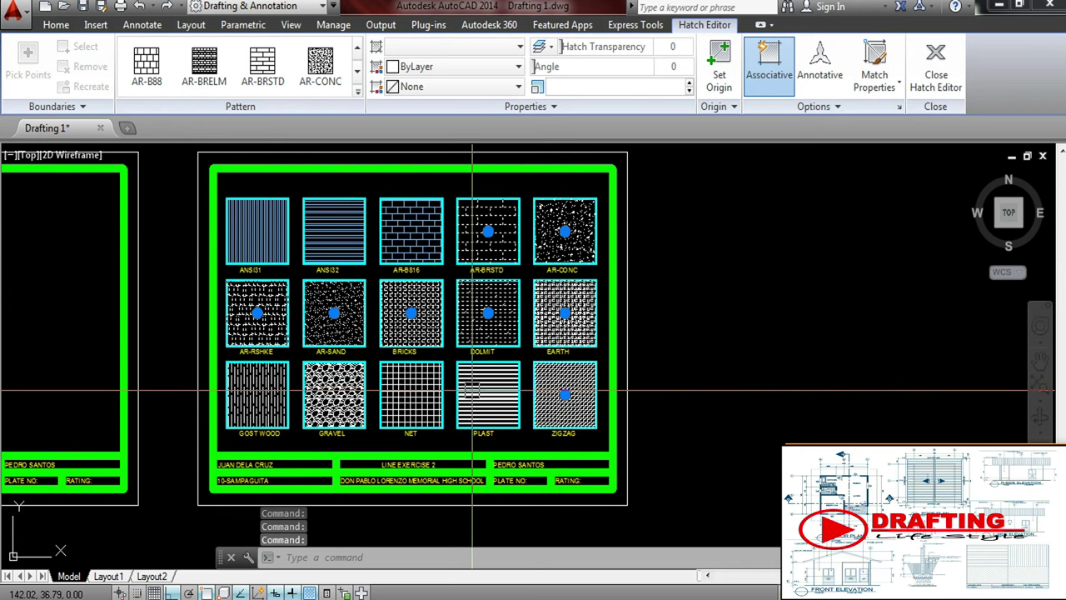
pyautogui.click(500, 388)
pyautogui.click(406, 388)
pyautogui.click(316, 386)
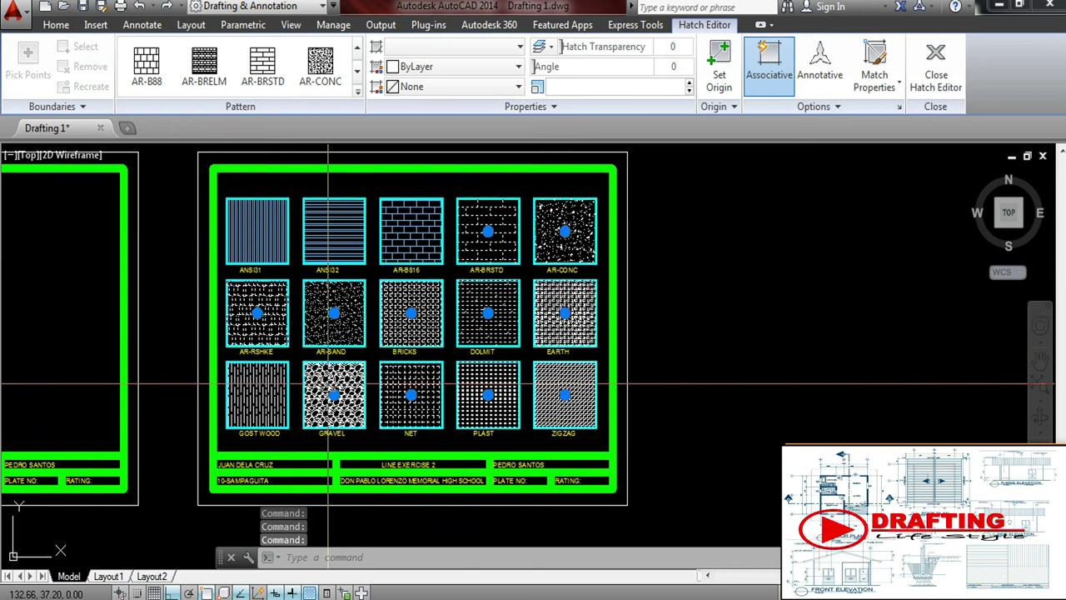
pyautogui.click(246, 388)
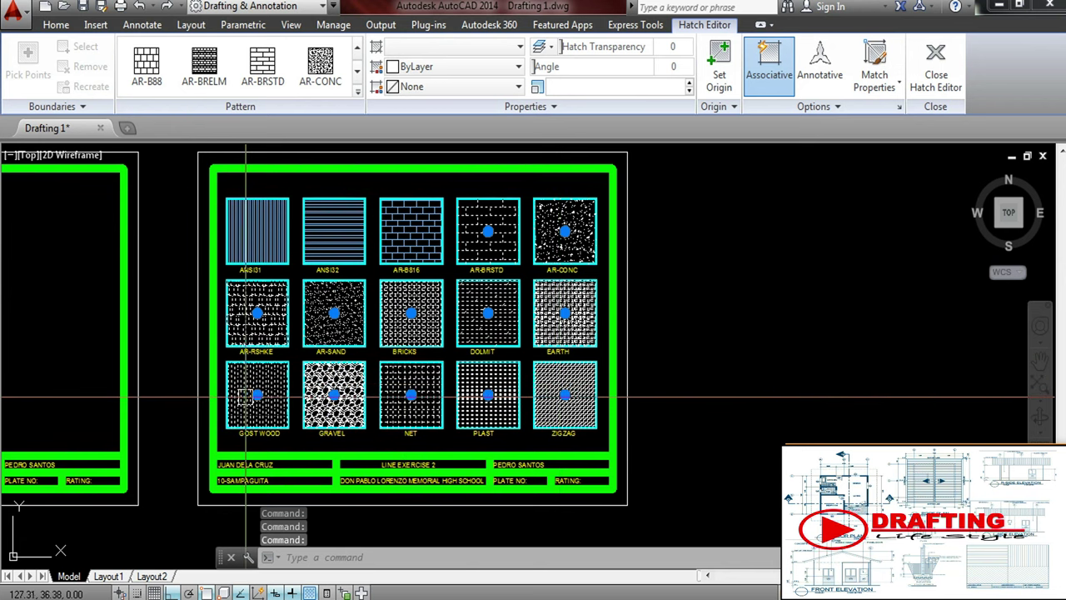
# - Put the selected hatches on the FINE LINE layer and clear the selection
pyautogui.click(55, 25)
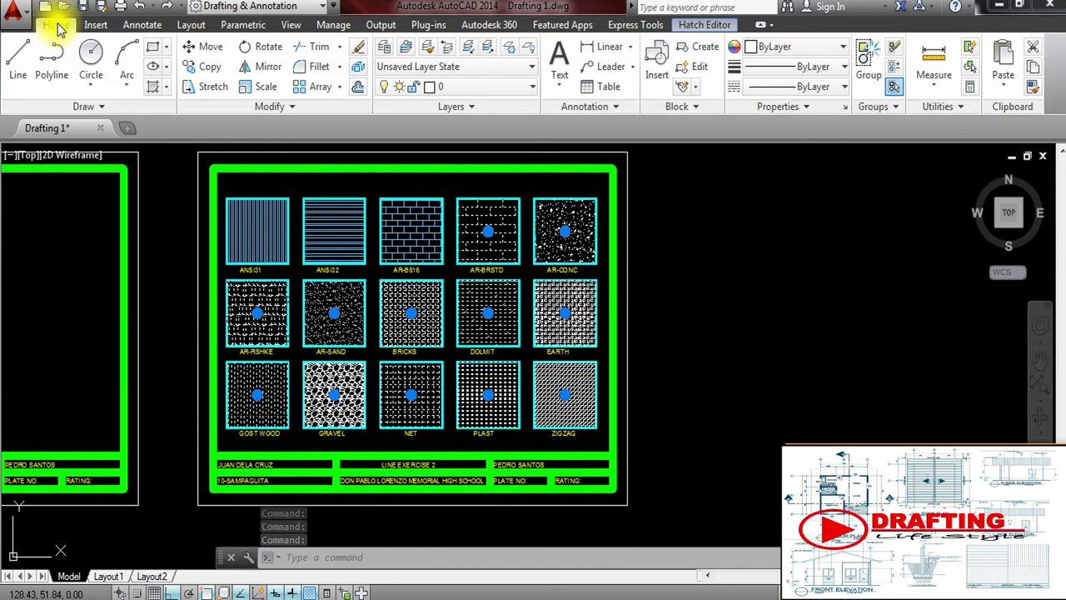
pyautogui.click(490, 90)
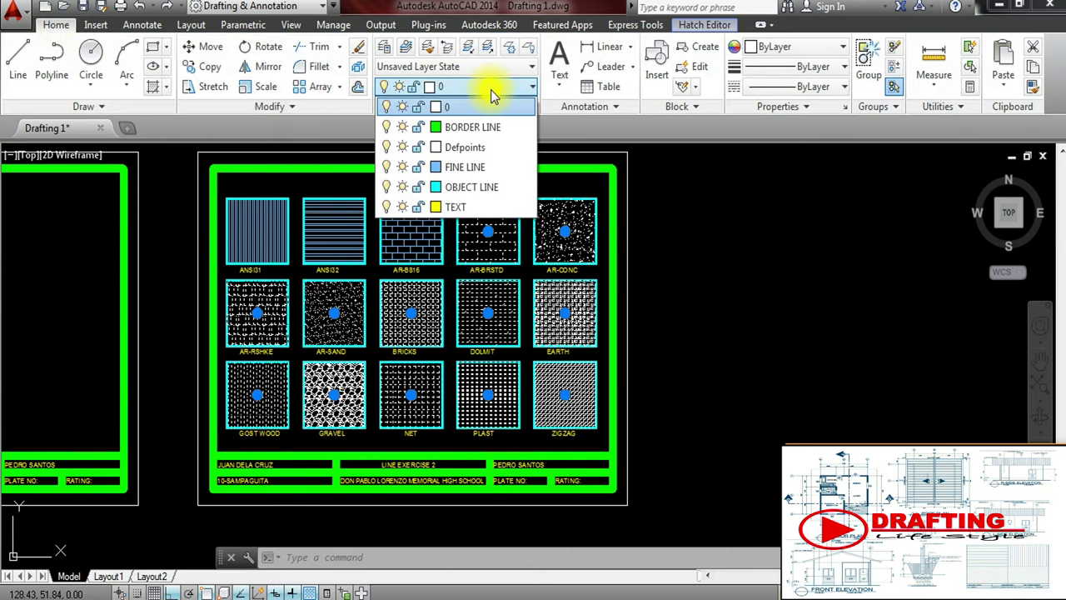
pyautogui.click(482, 165)
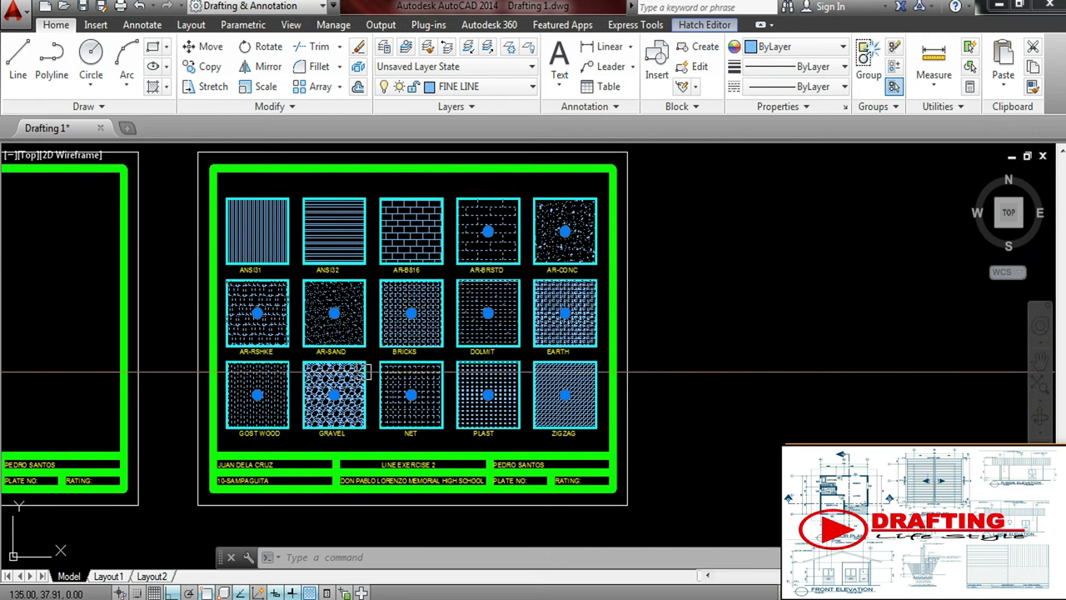
pyautogui.press('Escape')
pyautogui.press('Escape')
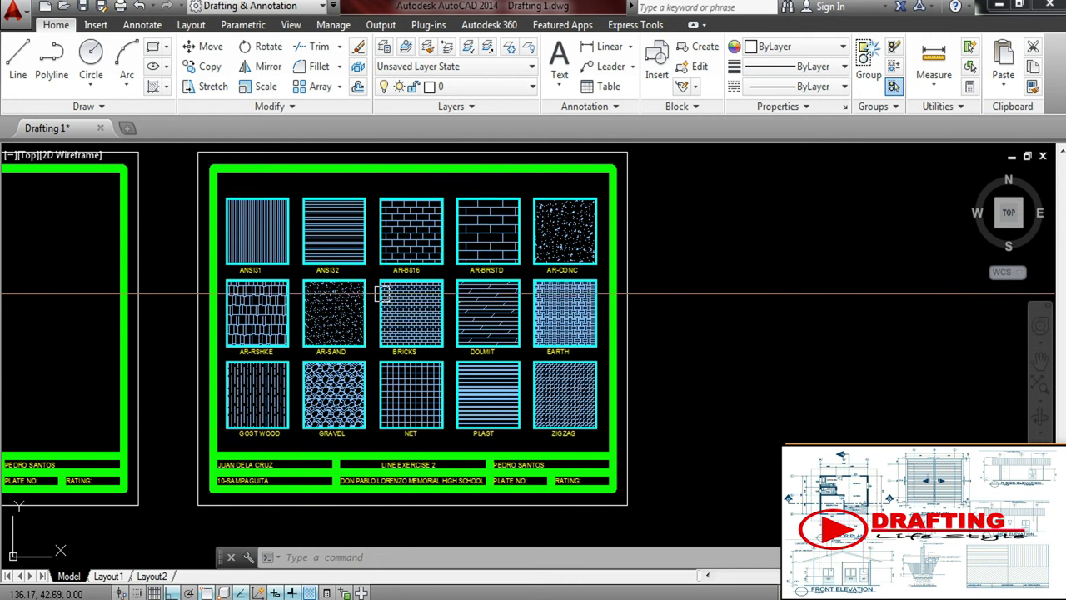
pyautogui.moveTo(379, 293); pyautogui.dragTo(418, 304, button='middle')
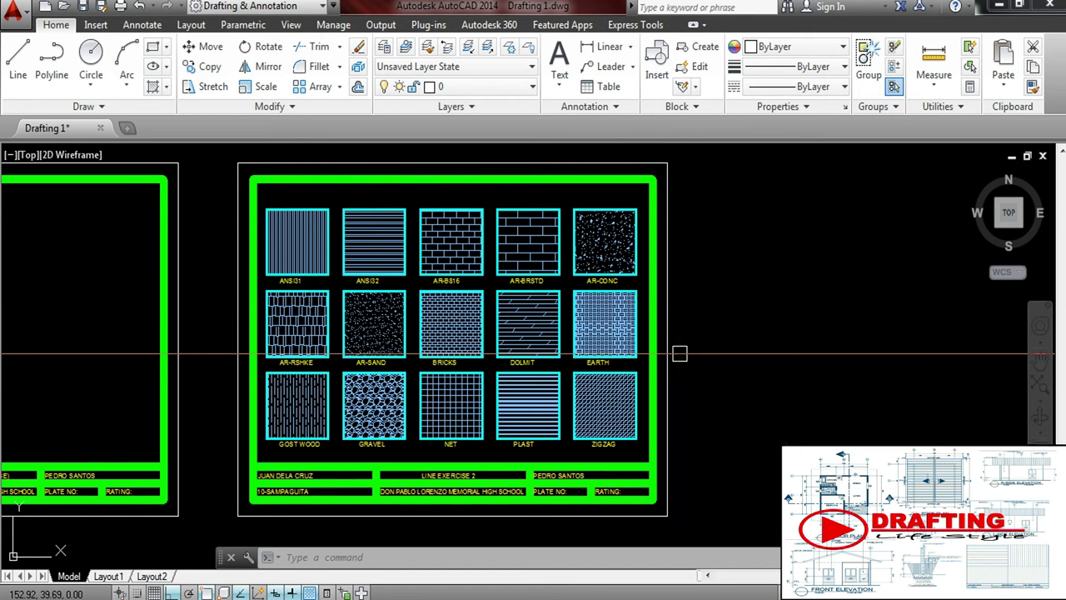
# - Start PLOT and choose the EPSON L120 Series printer
pyautogui.write('PL')
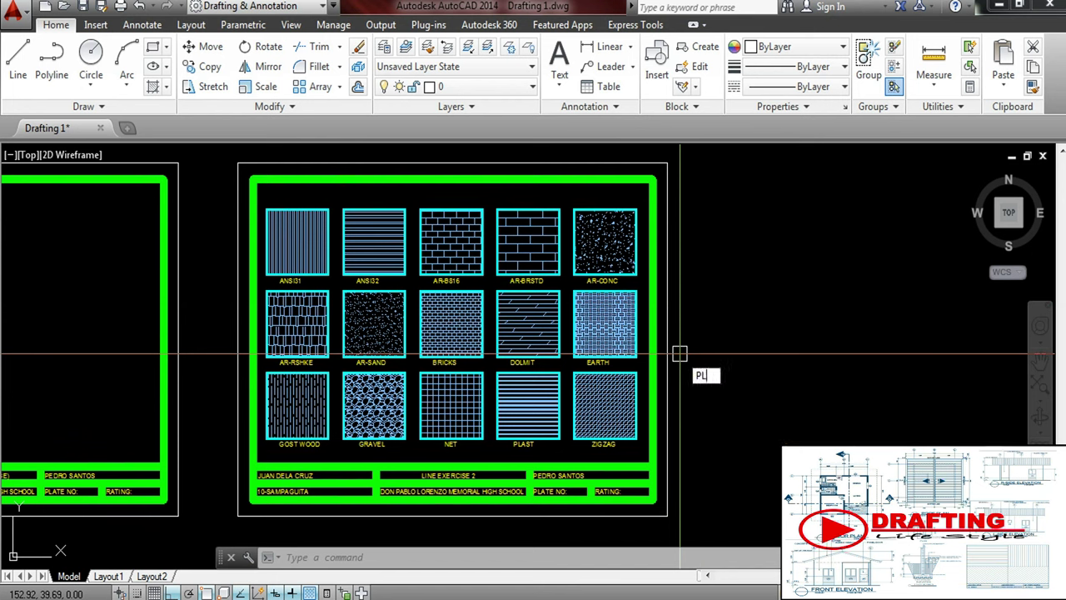
pyautogui.write('OT')
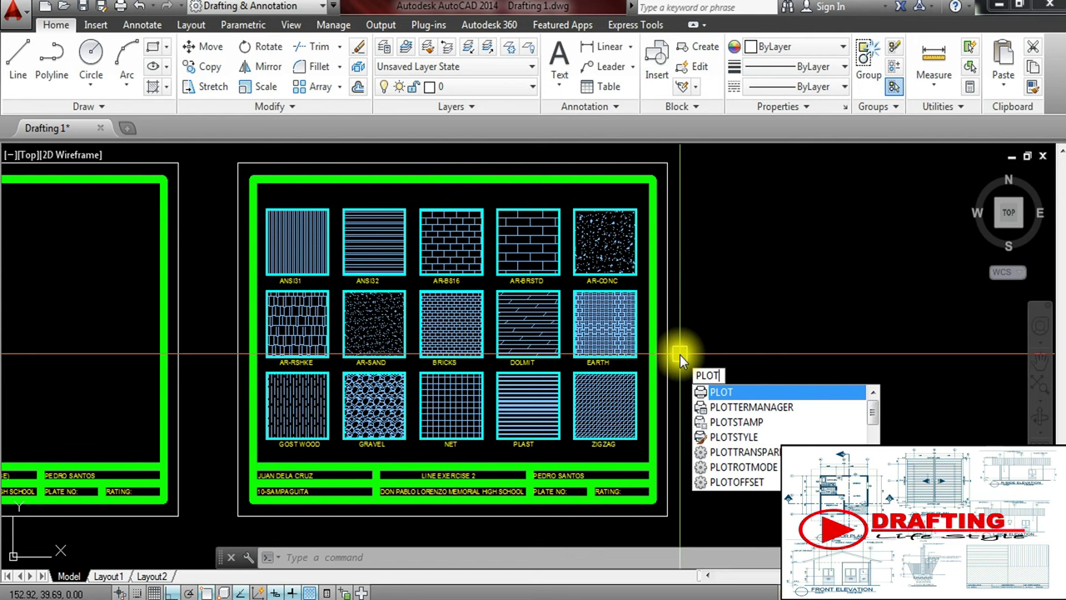
pyautogui.press('Return')
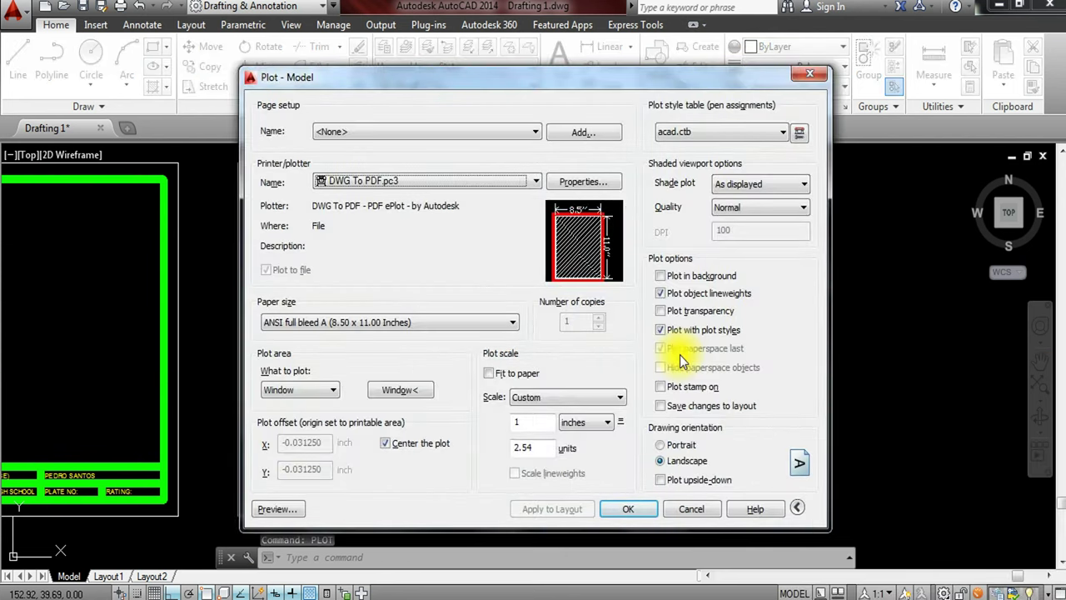
pyautogui.click(463, 188)
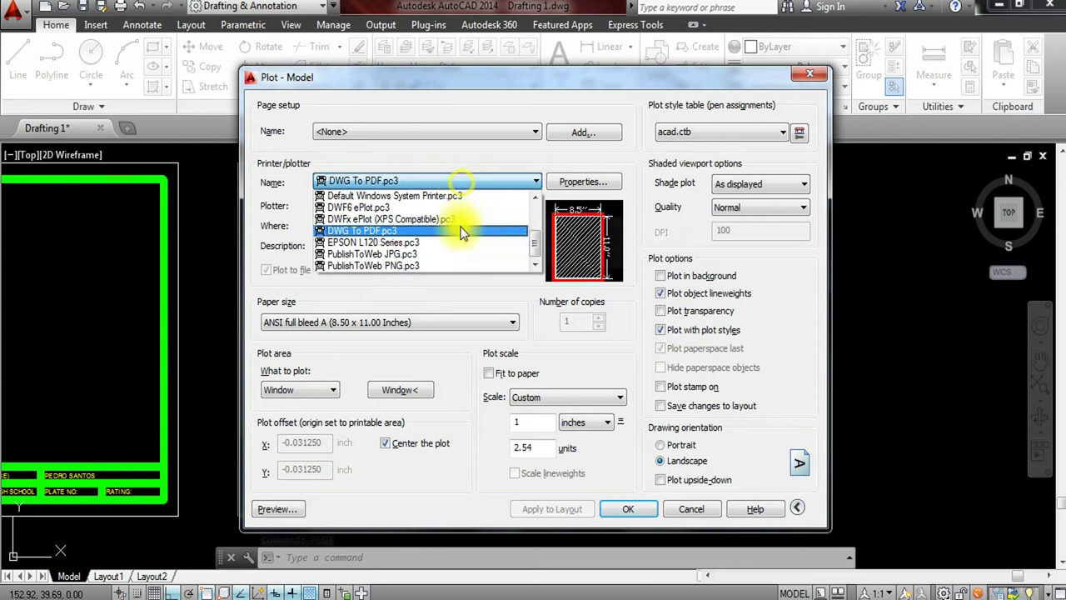
pyautogui.scroll(2, 463, 241)
pyautogui.scroll(1, 463, 241)
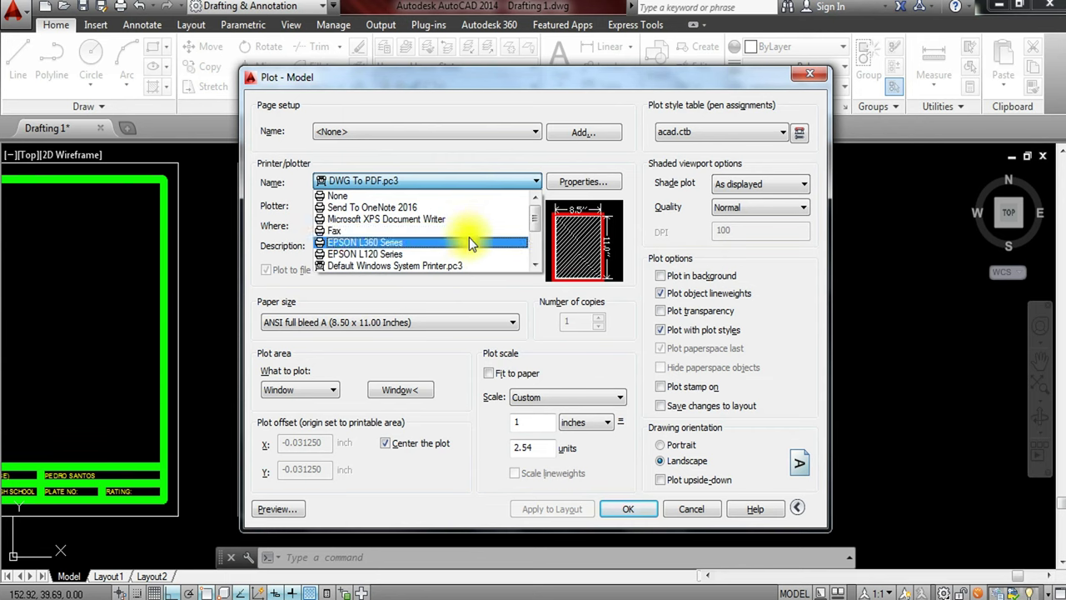
pyautogui.click(403, 256)
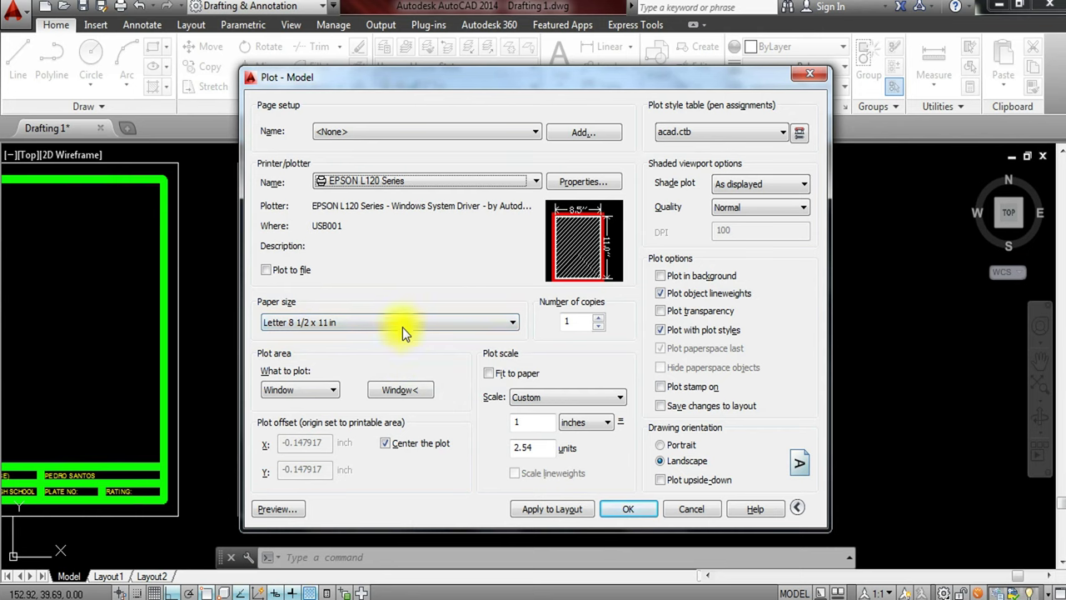
# - Select the 2.54 units value and begin picking a Window plot area on the drawing
pyautogui.doubleClick(538, 445)
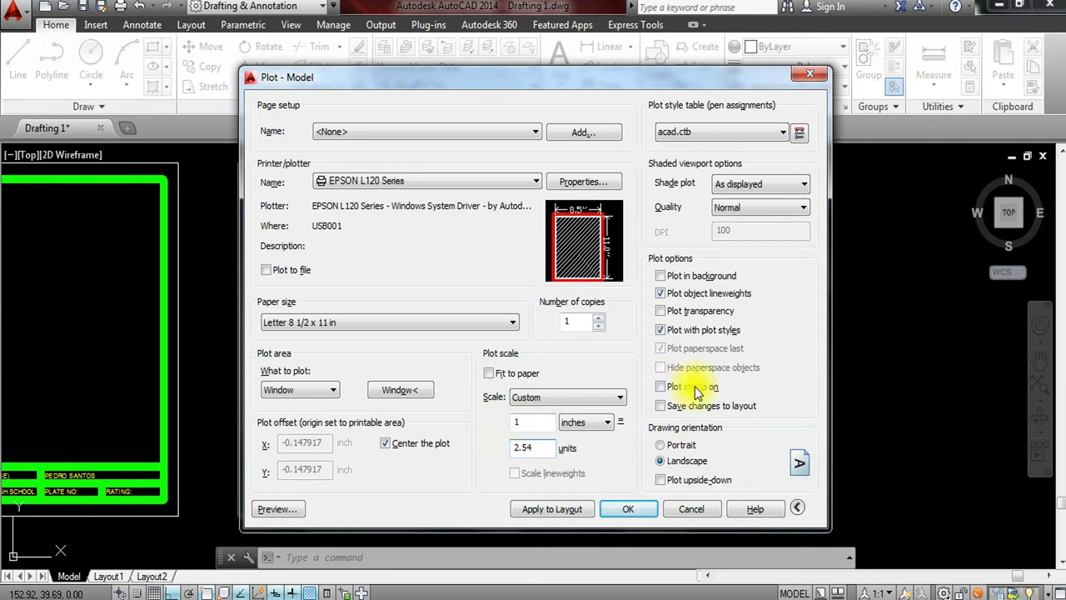
pyautogui.click(391, 388)
pyautogui.scroll(-2, 391, 388)
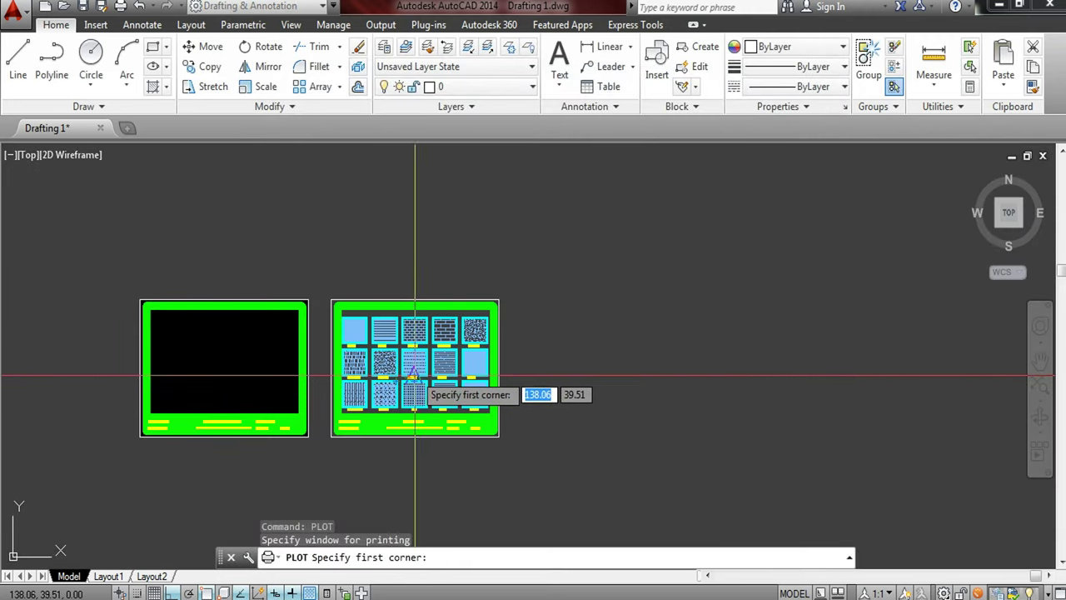
# - Frame the hatch chart sheet as the plot window, from its top-left to bottom-right corner
pyautogui.scroll(2, 369, 373)
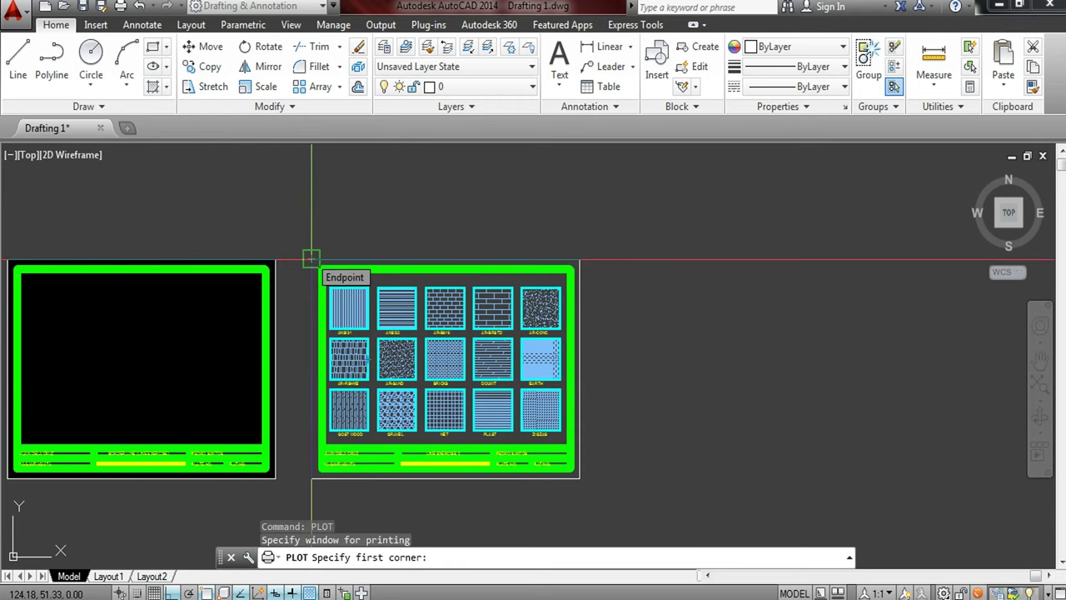
pyautogui.click(311, 258)
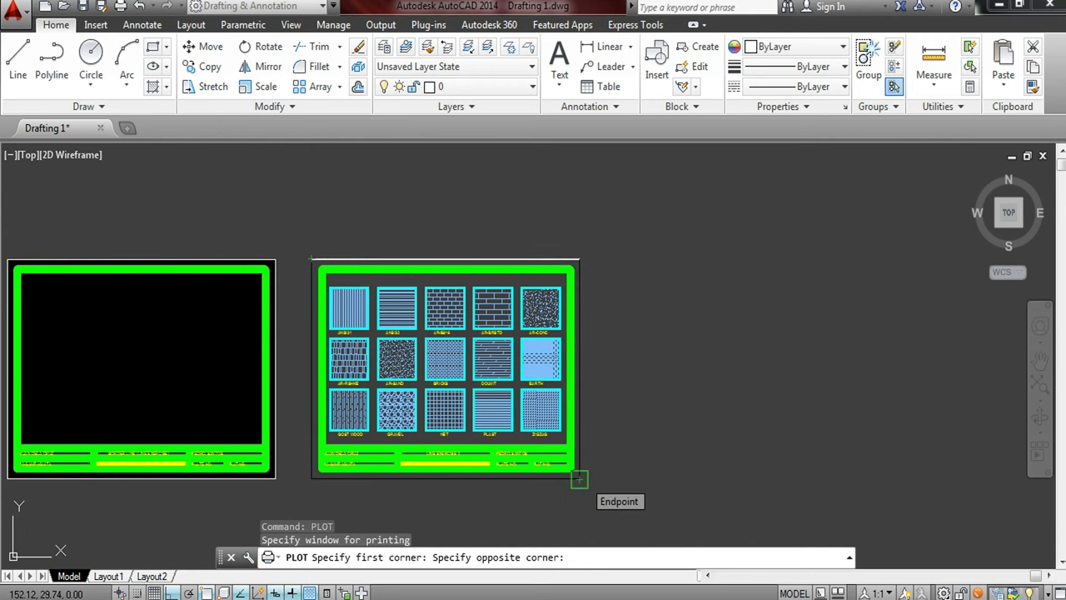
pyautogui.click(578, 479)
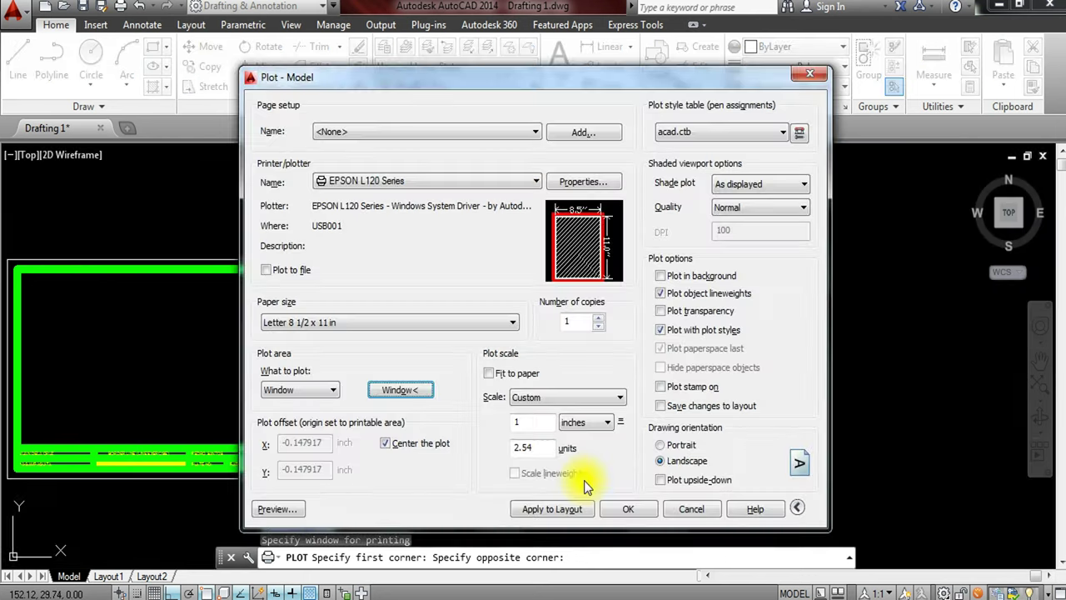
# - Assign the acad.ctb plot style table to all layouts and preview the plotted sheet
pyautogui.click(708, 132)
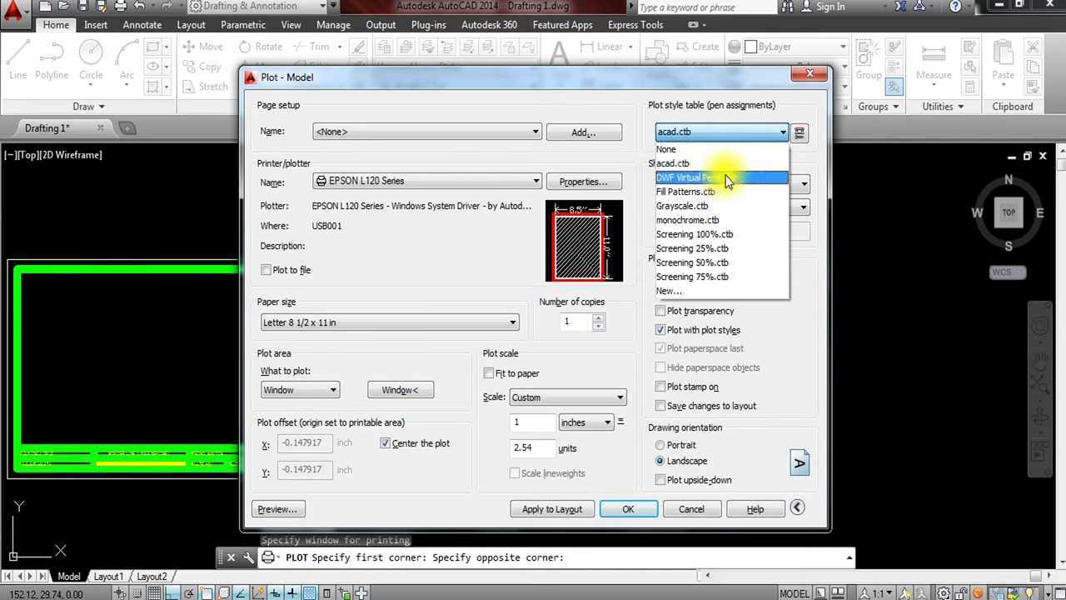
pyautogui.click(725, 163)
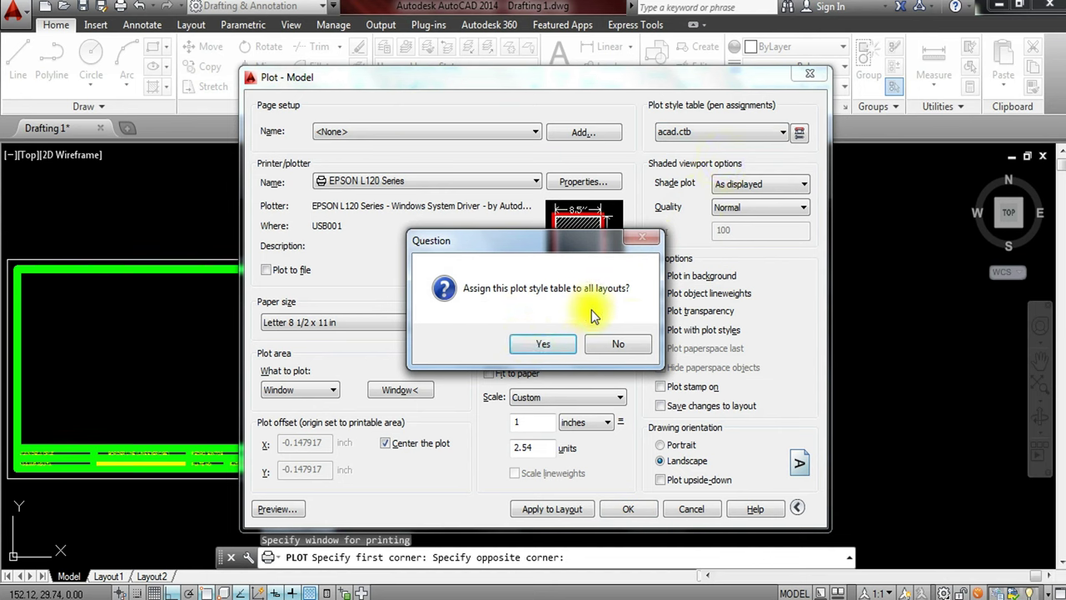
pyautogui.click(533, 347)
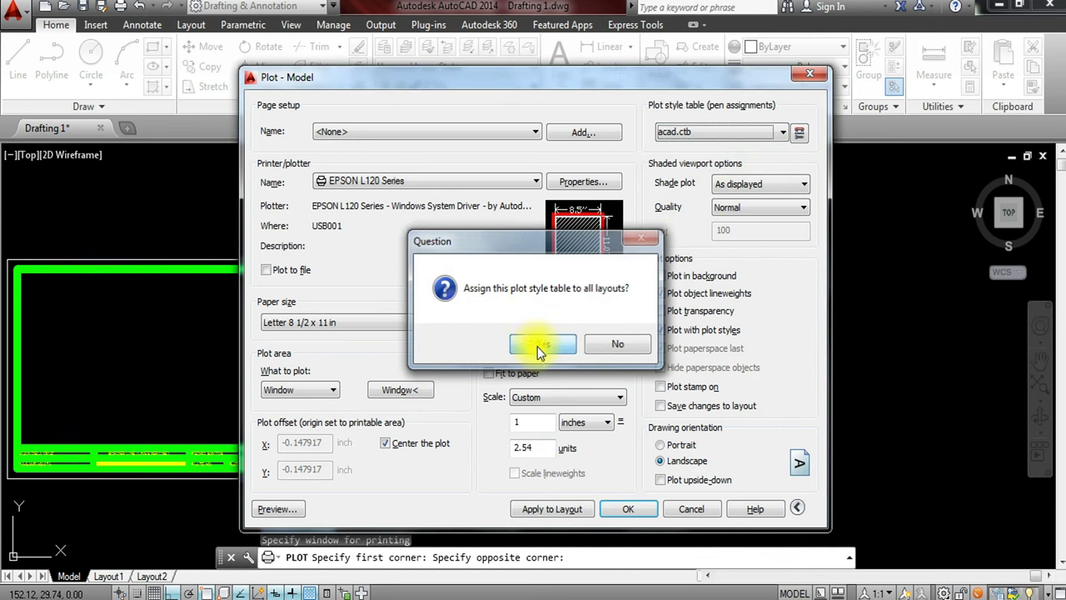
pyautogui.click(275, 508)
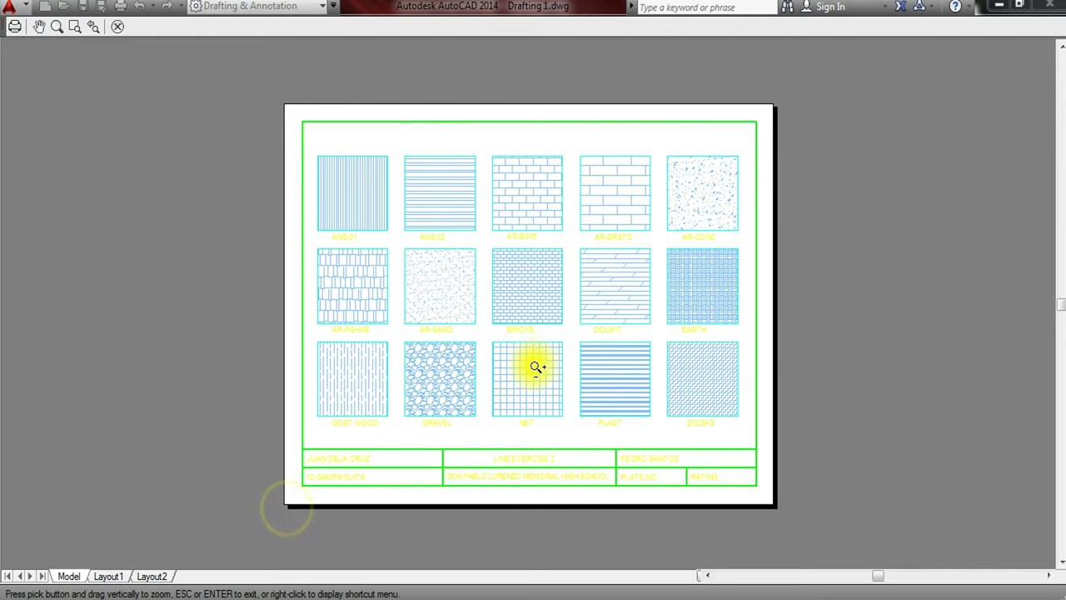
pyautogui.scroll(2, 483, 336)
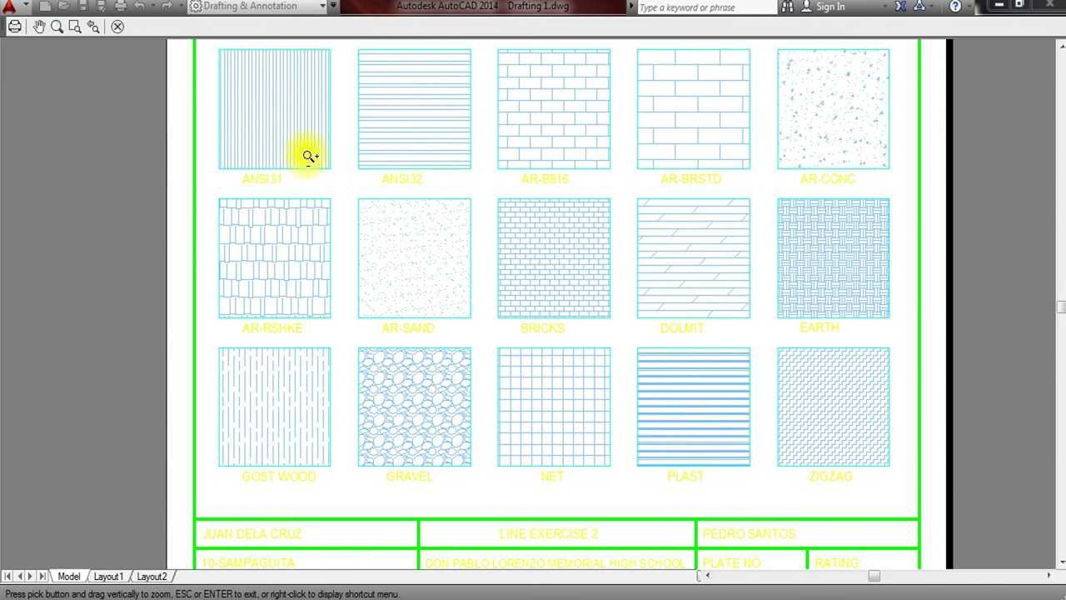
pyautogui.click(13, 32)
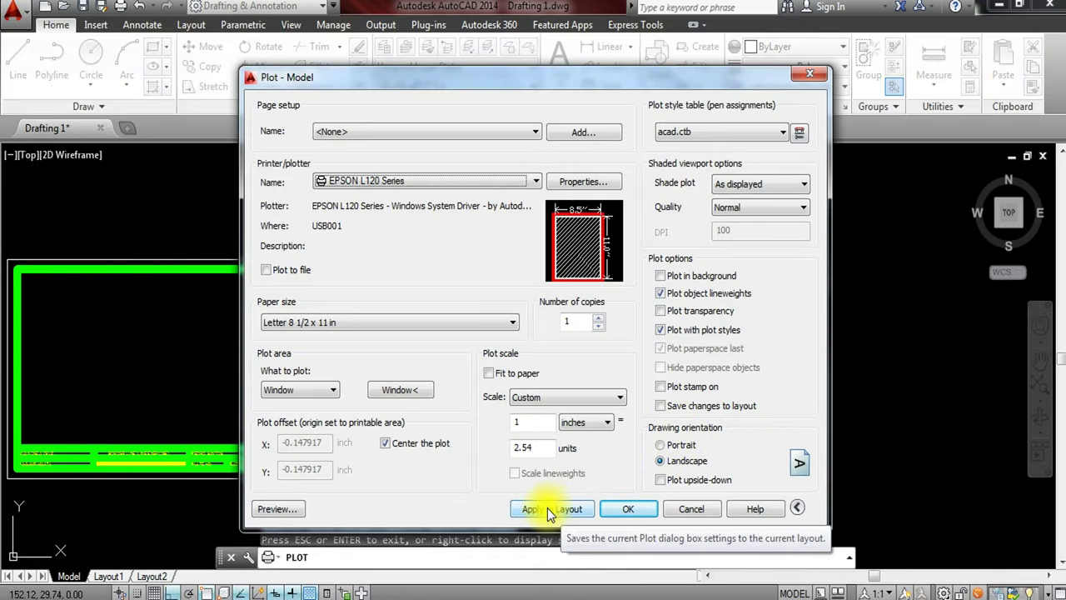
# - Save the EPSON L120 Series, Letter plot settings to the current layout
pyautogui.click(549, 508)
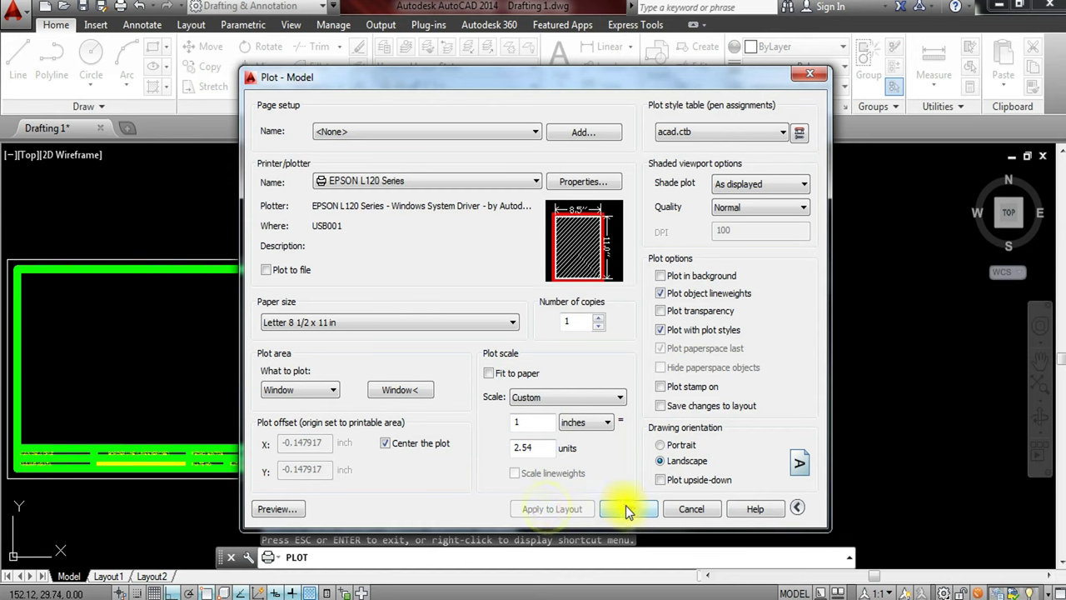